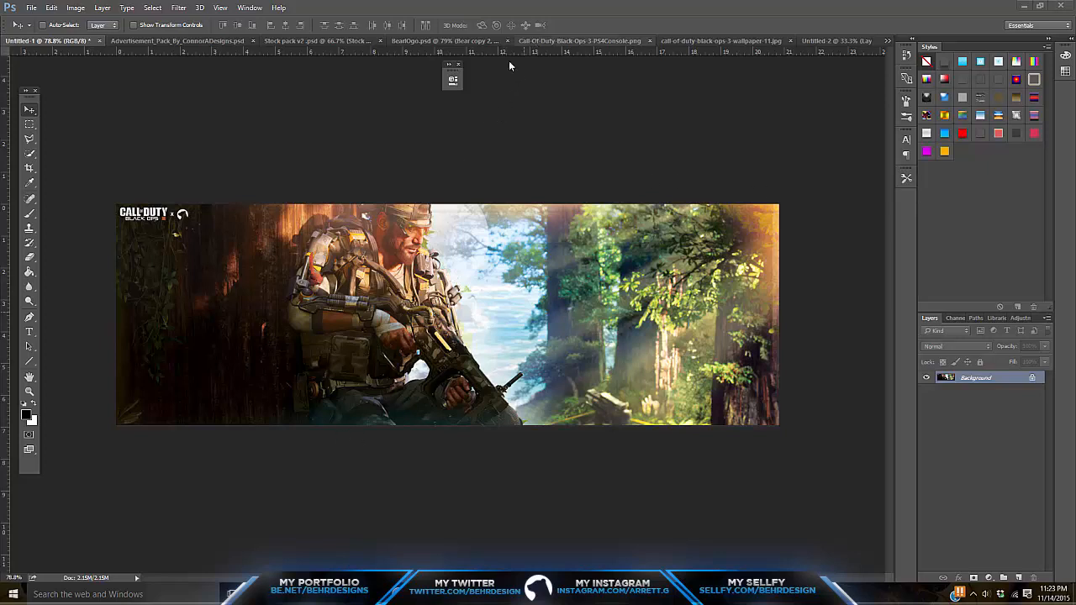
View the original Black Ops 3 wallpaper document, and return to the edited banner in Untitled-1 for comparison
click(571, 46)
click(714, 42)
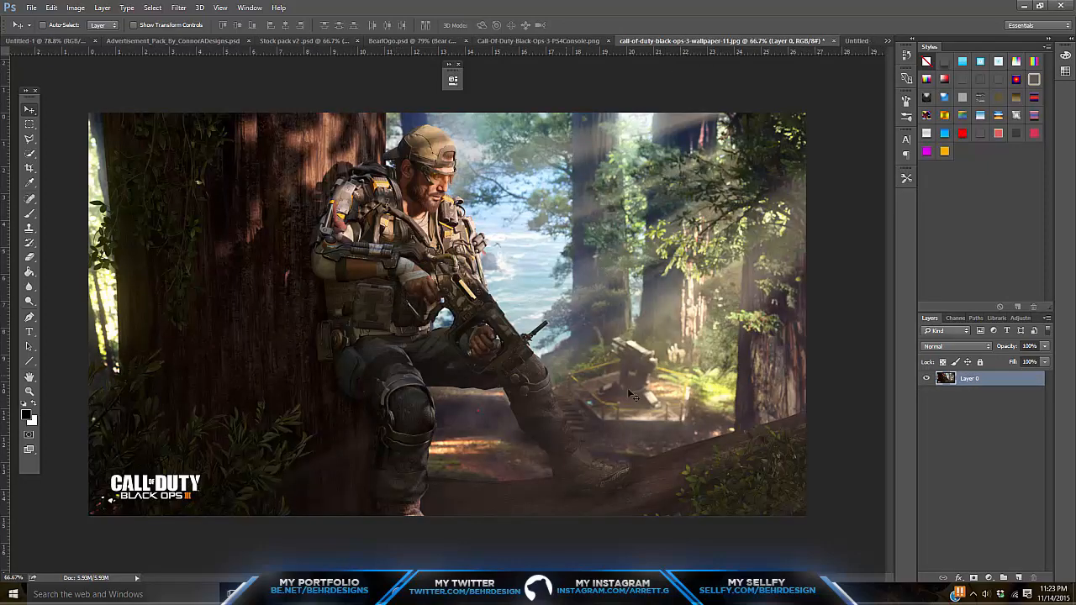
click(29, 41)
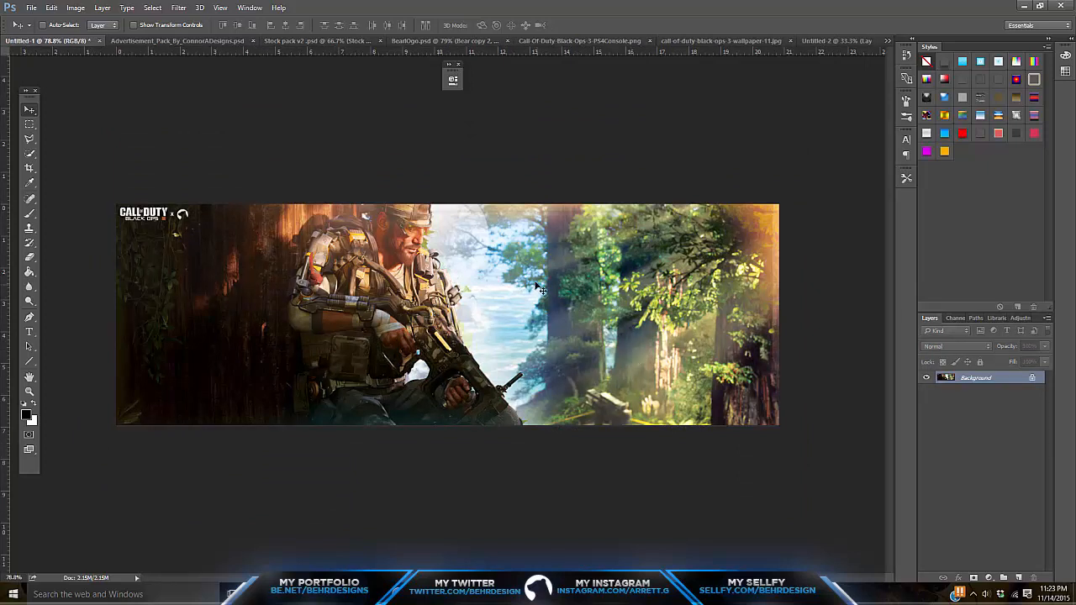
Switch to Chrome and look up the iPhone 6 wallpaper size, highlighting the 1080 x 1920 resolution in the search results
click(254, 593)
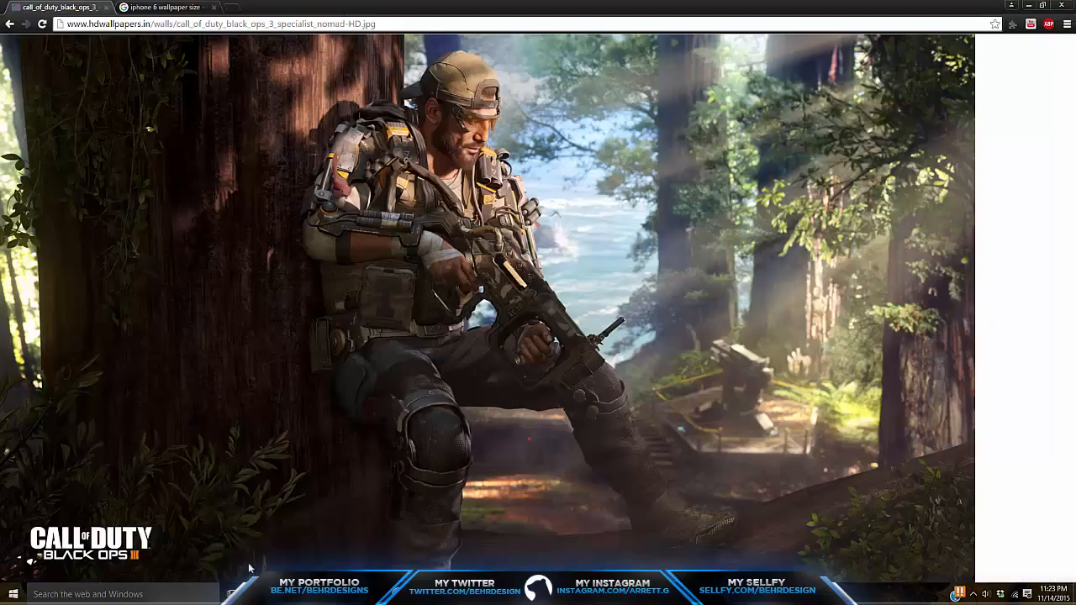
click(148, 5)
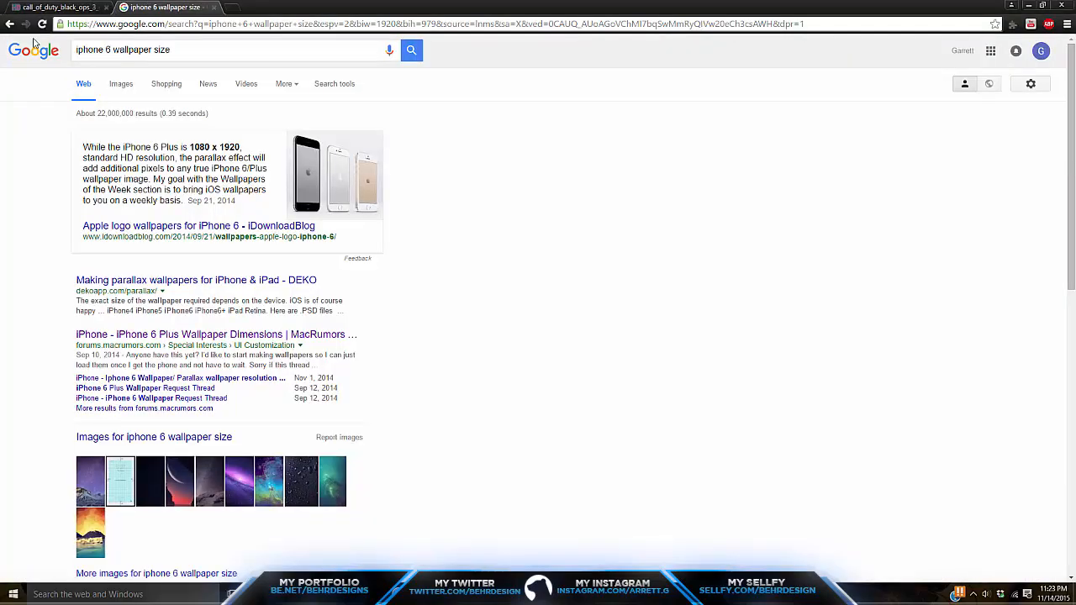
click(77, 51)
mouse_move(76, 51)
mouse_down()
mouse_move(105, 47)
mouse_move(73, 54)
mouse_up()
click(109, 46)
click(190, 46)
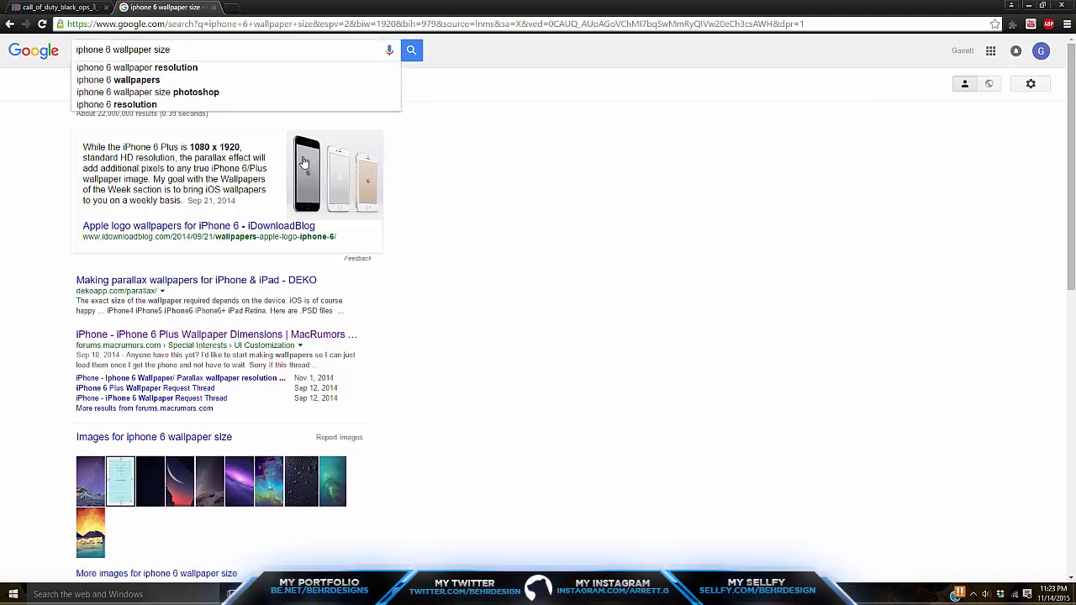
drag(189, 147, 255, 146)
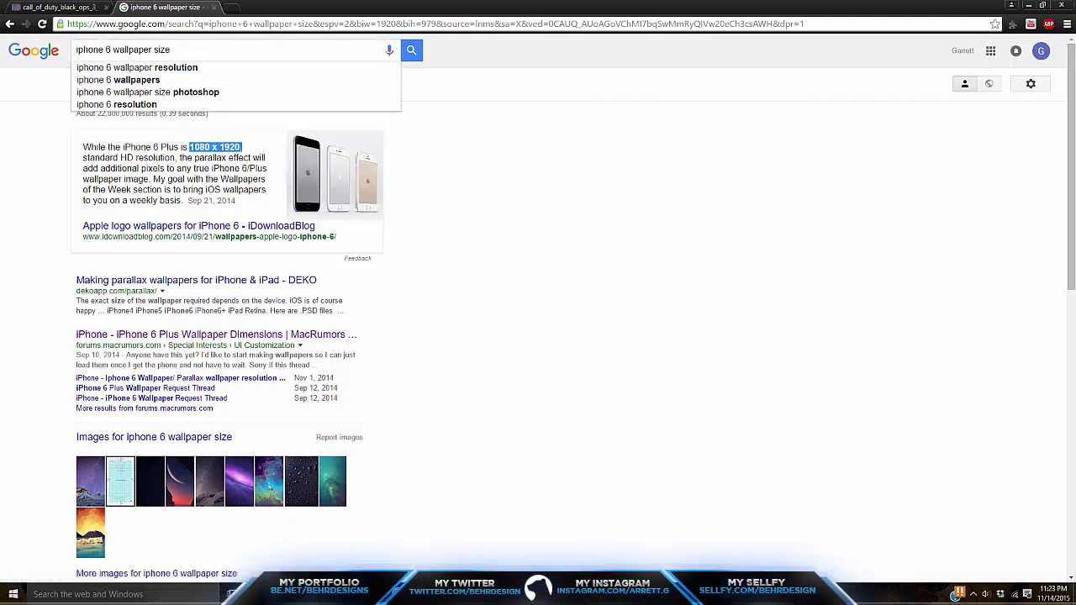
Switch to Photoshop and open the portrait Untitled-2 document
click(289, 595)
click(825, 42)
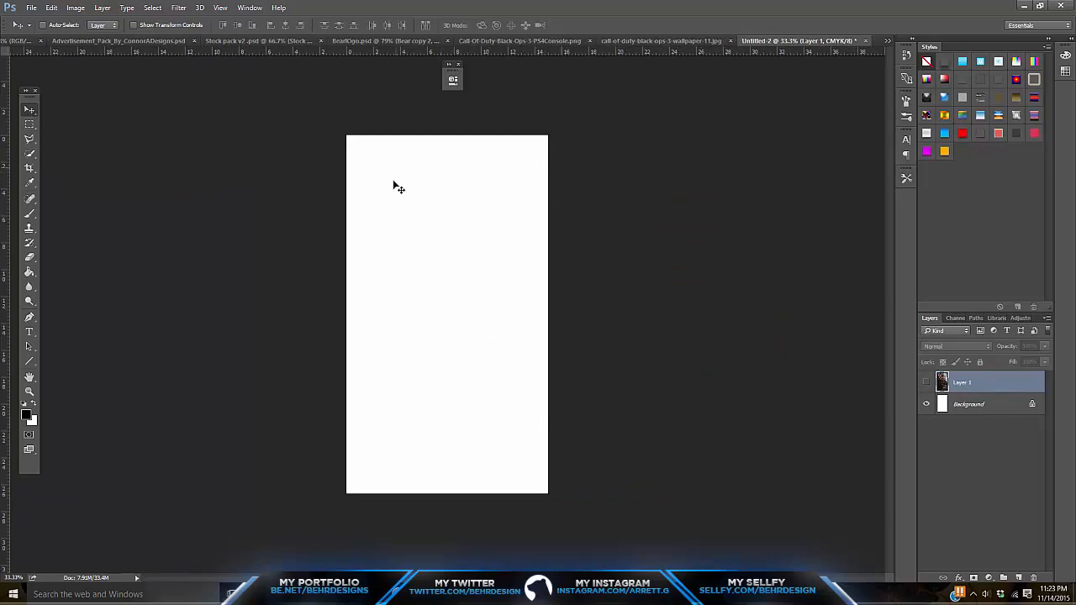
Copy the Call of Duty Black Ops 3 specialist image from Chrome and paste it into Untitled-2 in Photoshop
mouse_move(259, 594)
click(244, 522)
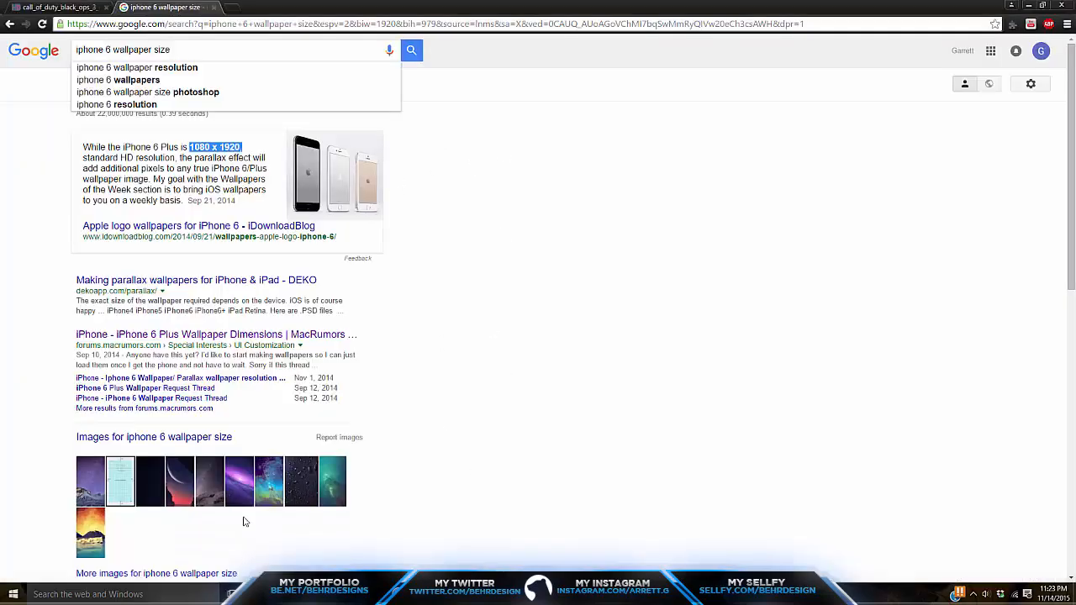
click(63, 7)
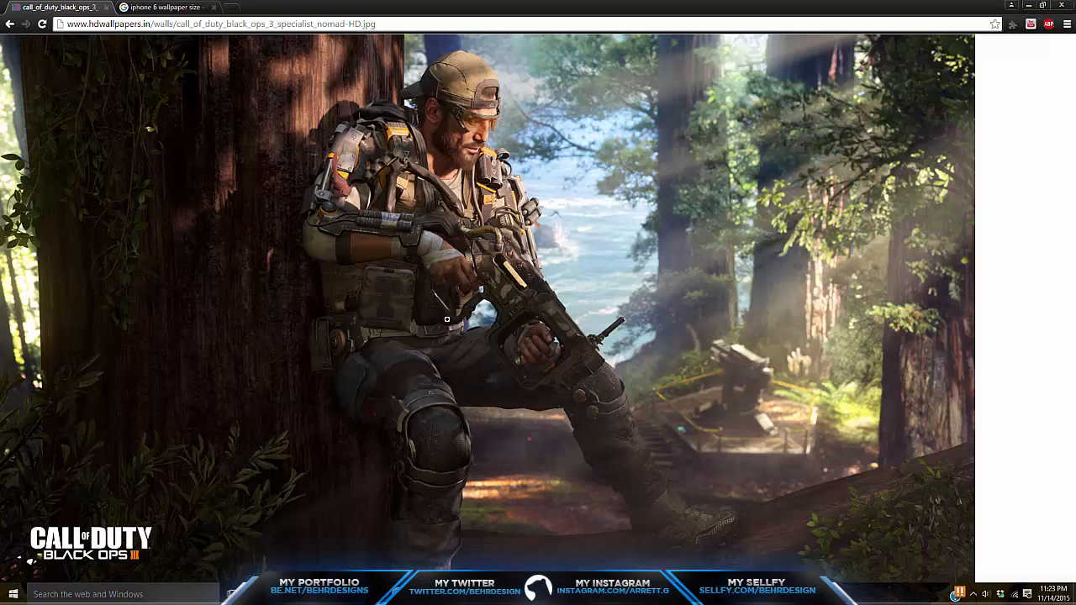
right_click(446, 319)
click(475, 353)
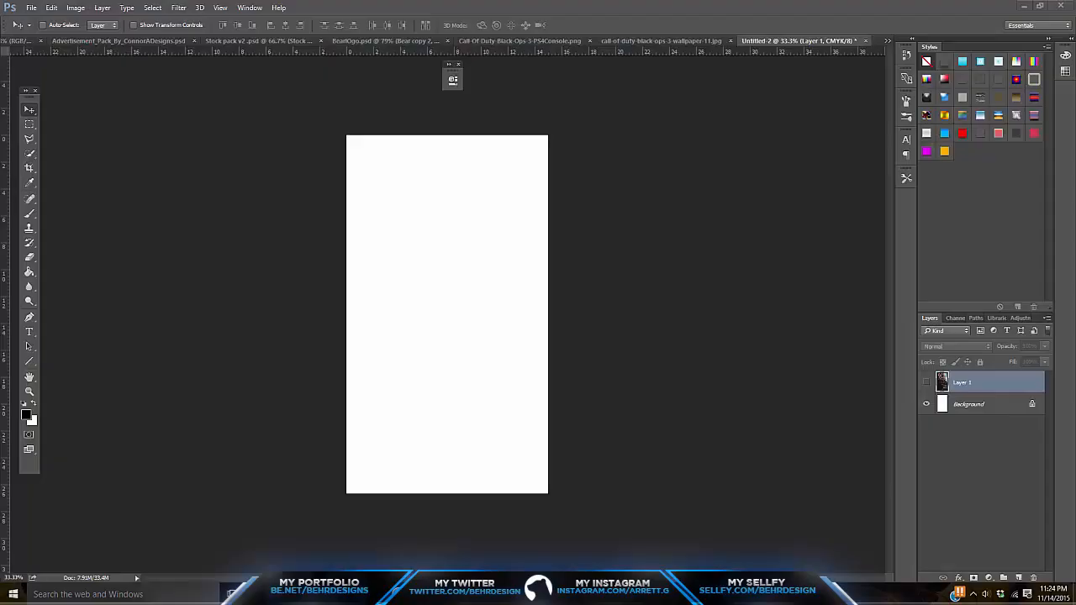
key(ctrl+v)
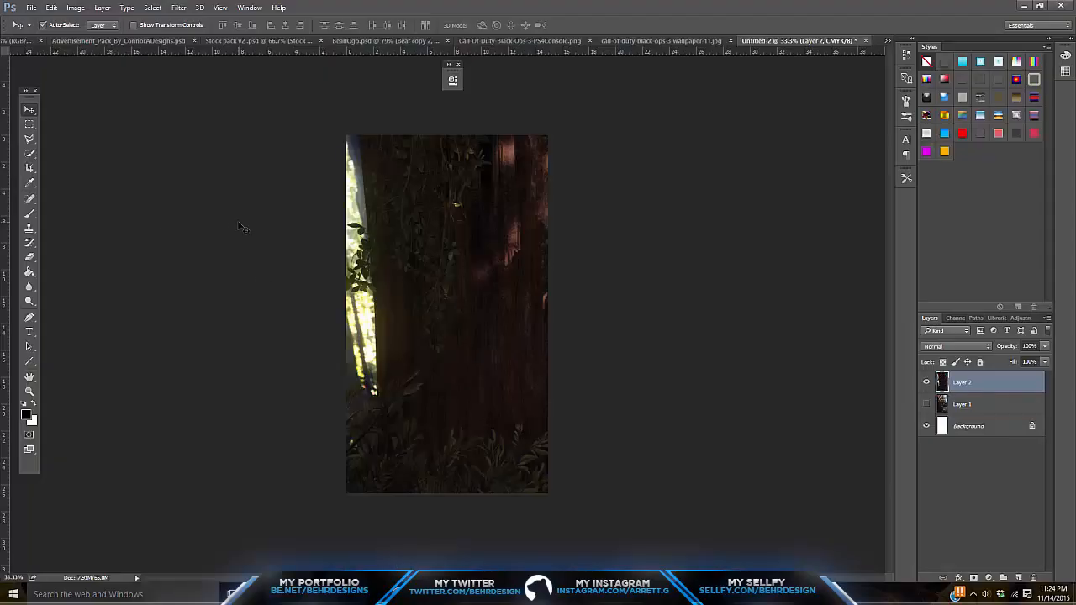
Scale the pasted image to about 89% and position it so the soldier fills the portrait canvas
key(ctrl+t)
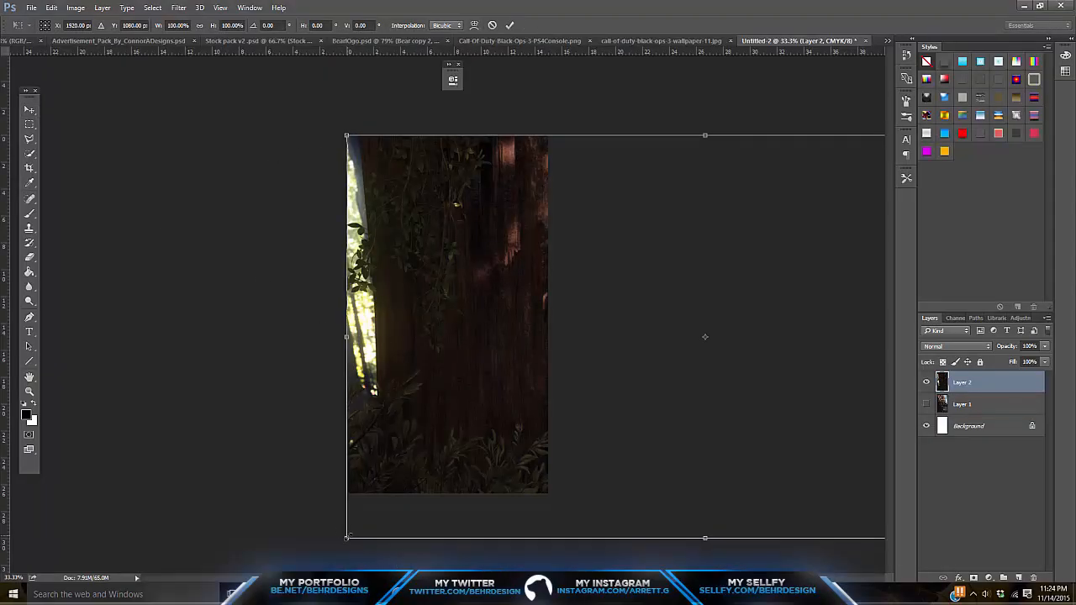
drag(346, 536, 422, 494)
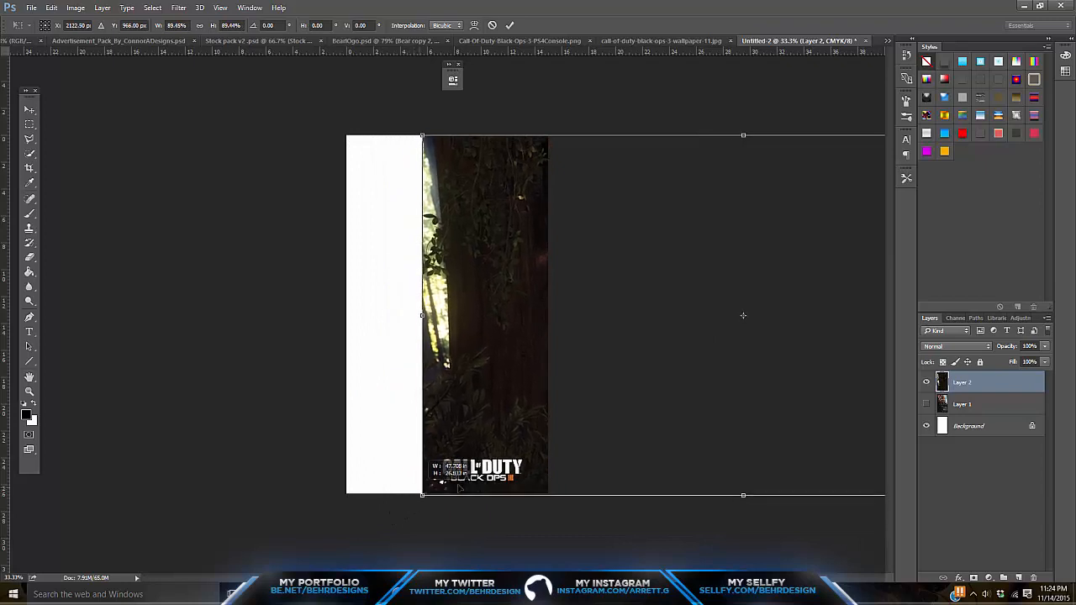
drag(542, 453, 269, 409)
drag(363, 396, 392, 394)
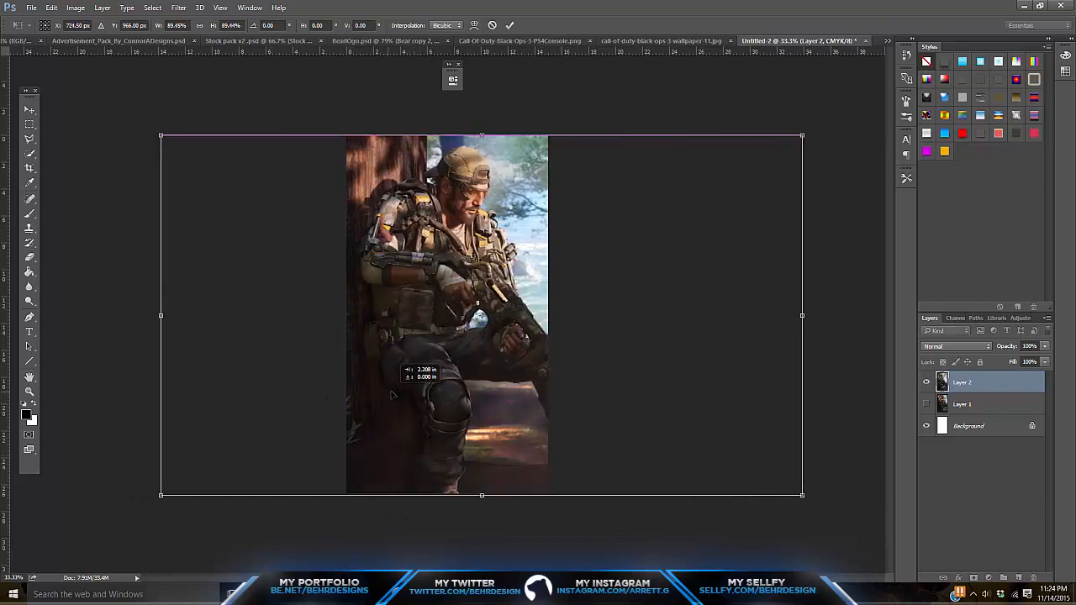
key(Return)
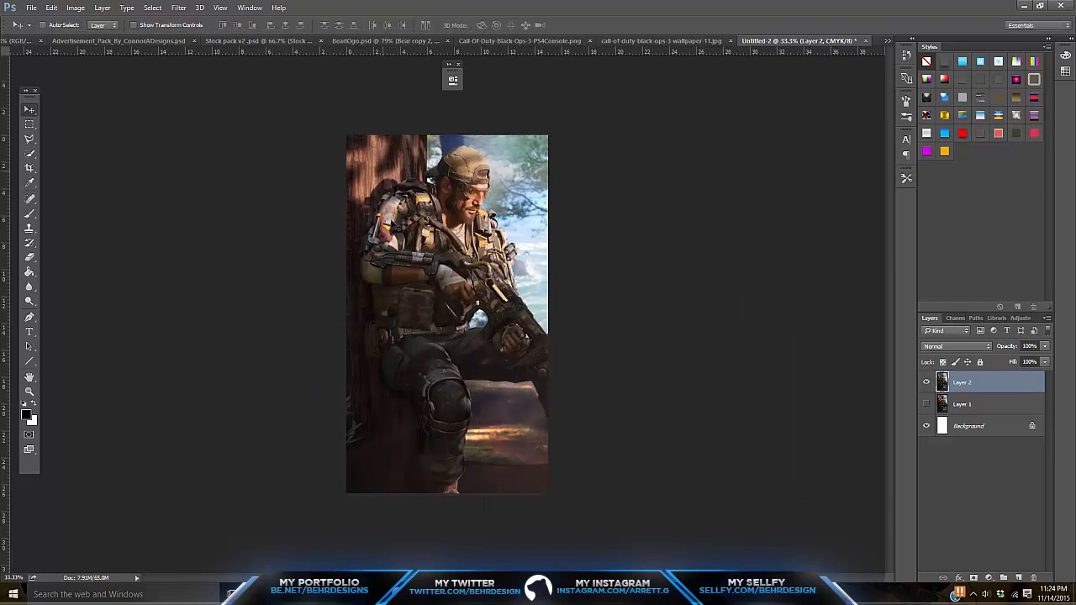
Make Layer 1 visible and delete the duplicate wallpaper on Layer 2
click(928, 383)
click(927, 406)
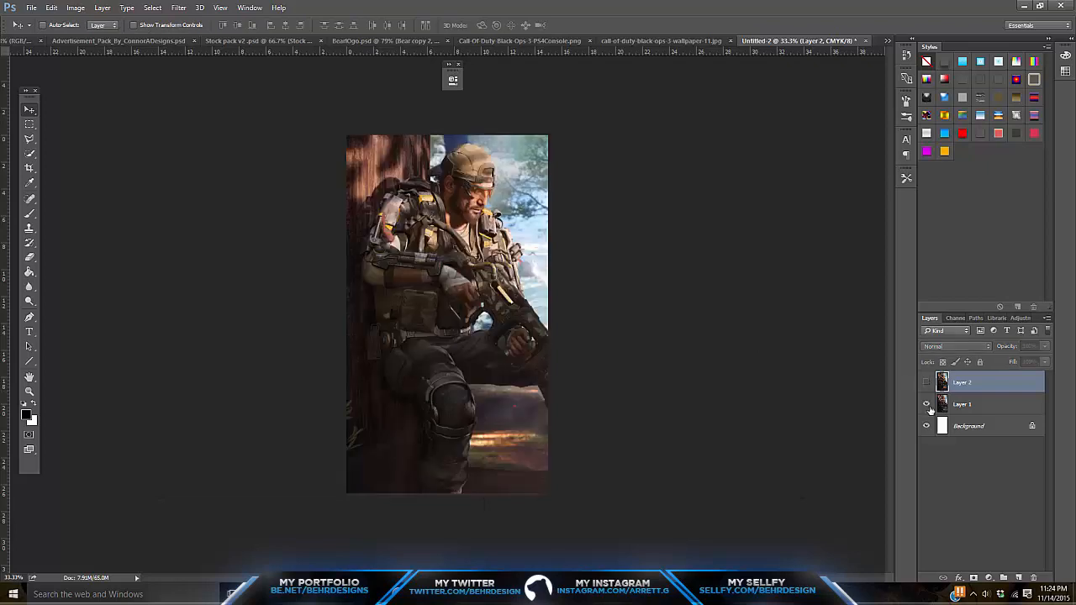
drag(973, 391, 1033, 577)
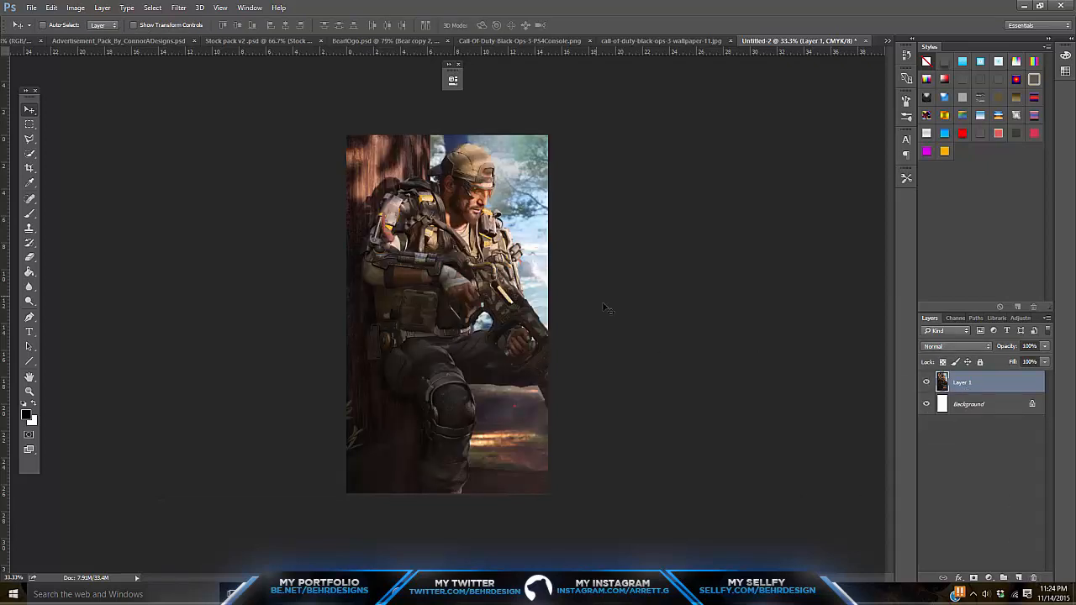
Add a Hue/Saturation adjustment layer above the wallpaper with saturation at +40
click(28, 391)
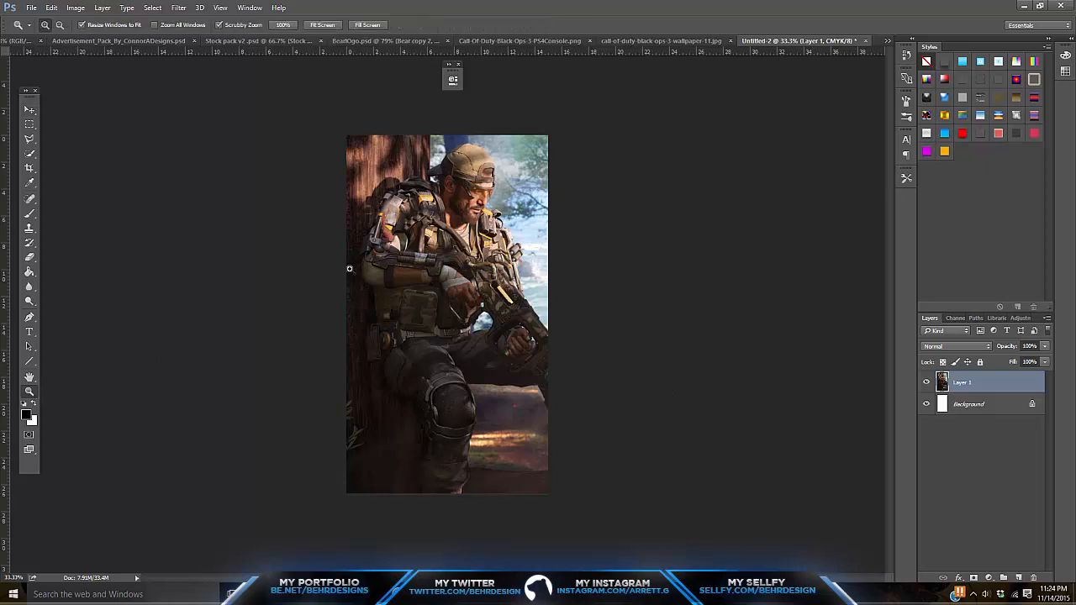
drag(437, 253, 457, 249)
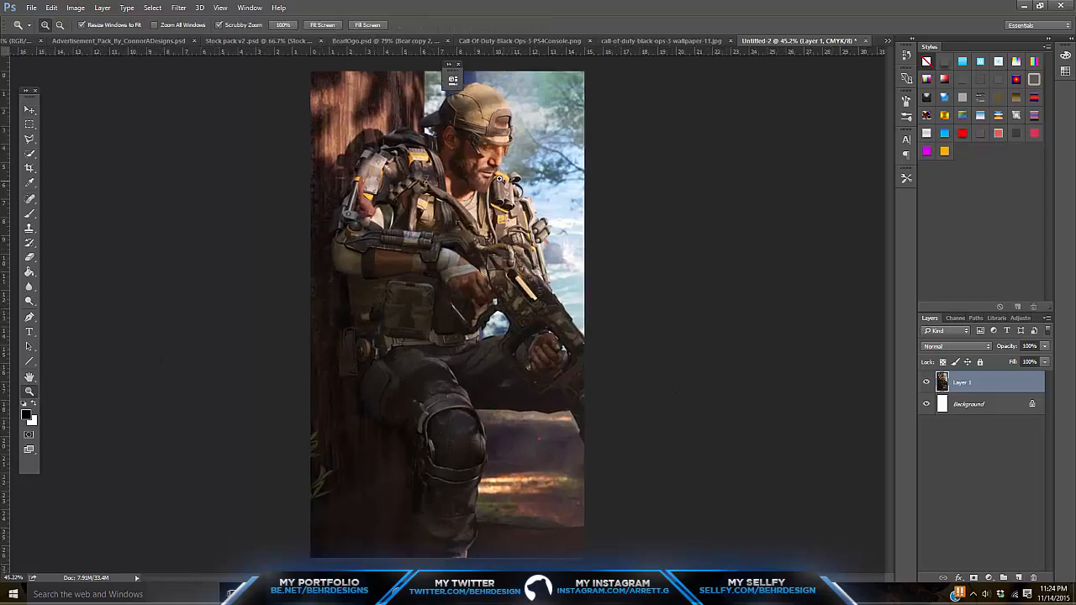
drag(499, 179, 493, 174)
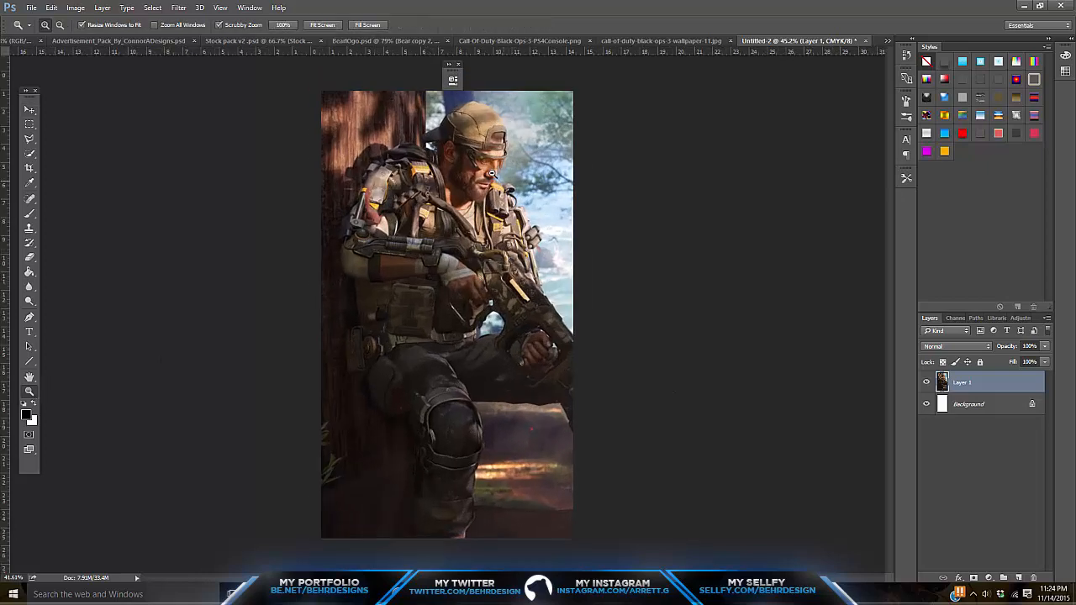
click(989, 578)
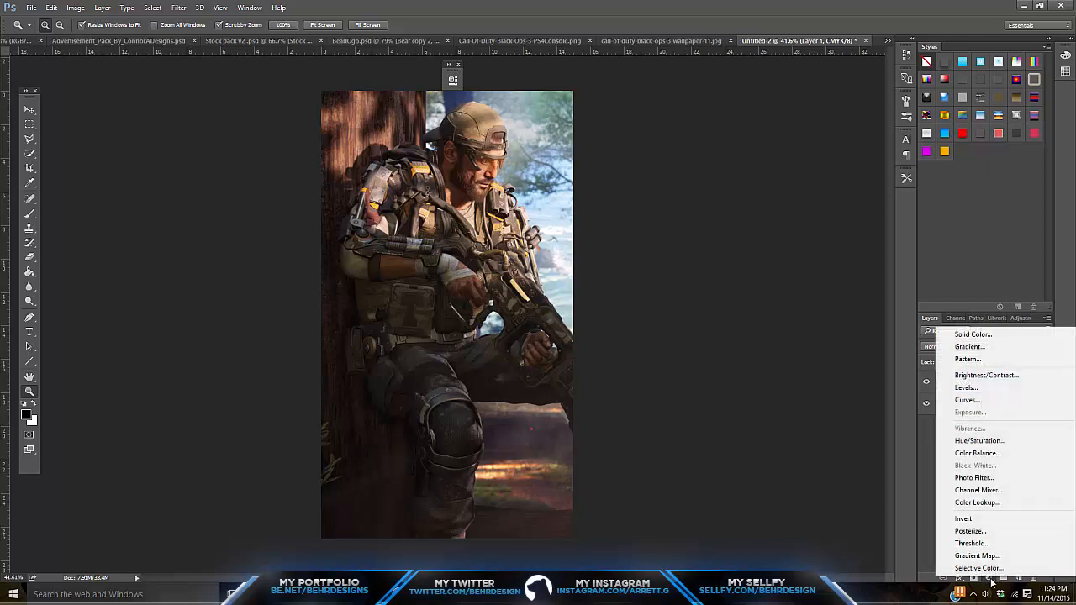
click(983, 441)
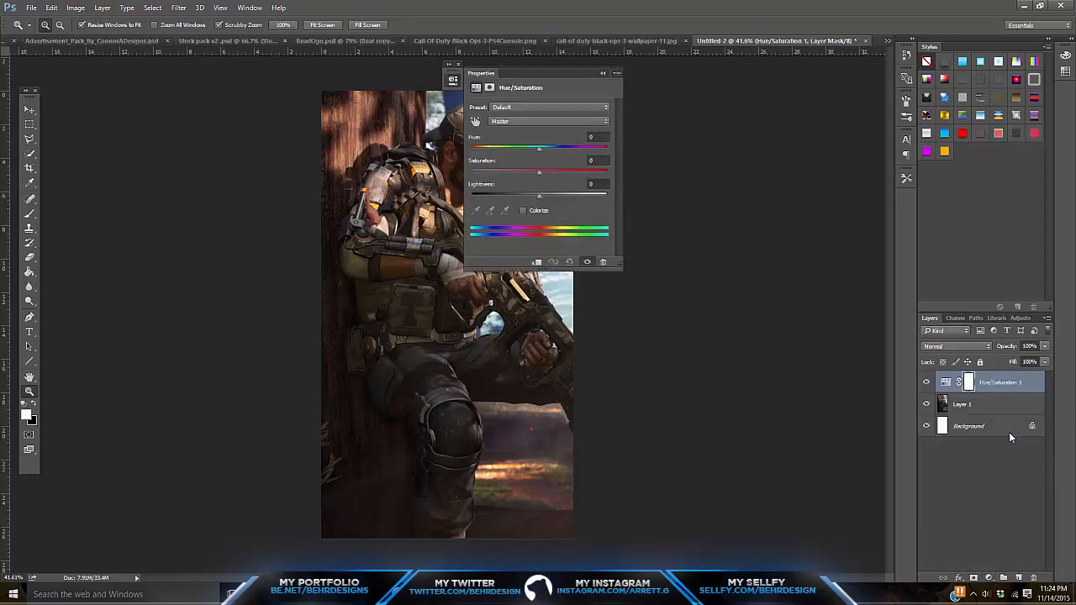
drag(563, 77, 799, 121)
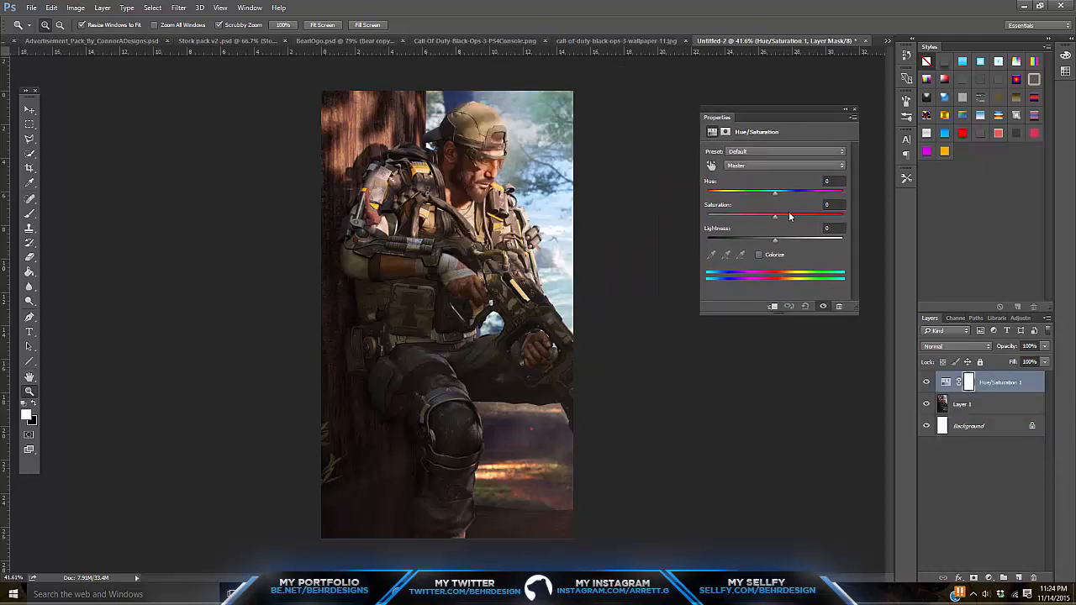
drag(779, 221, 802, 218)
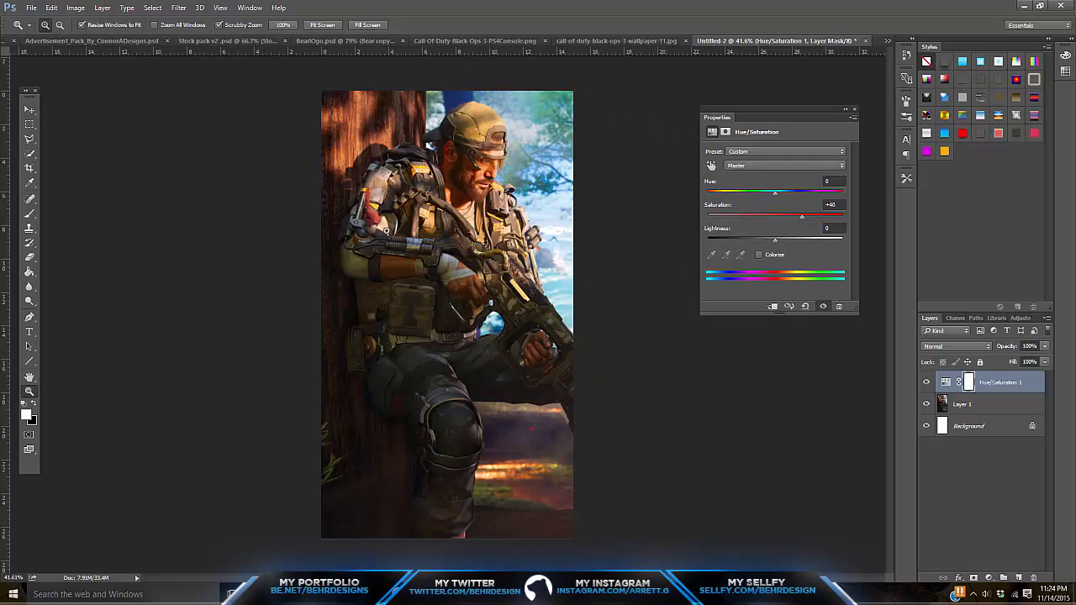
click(844, 113)
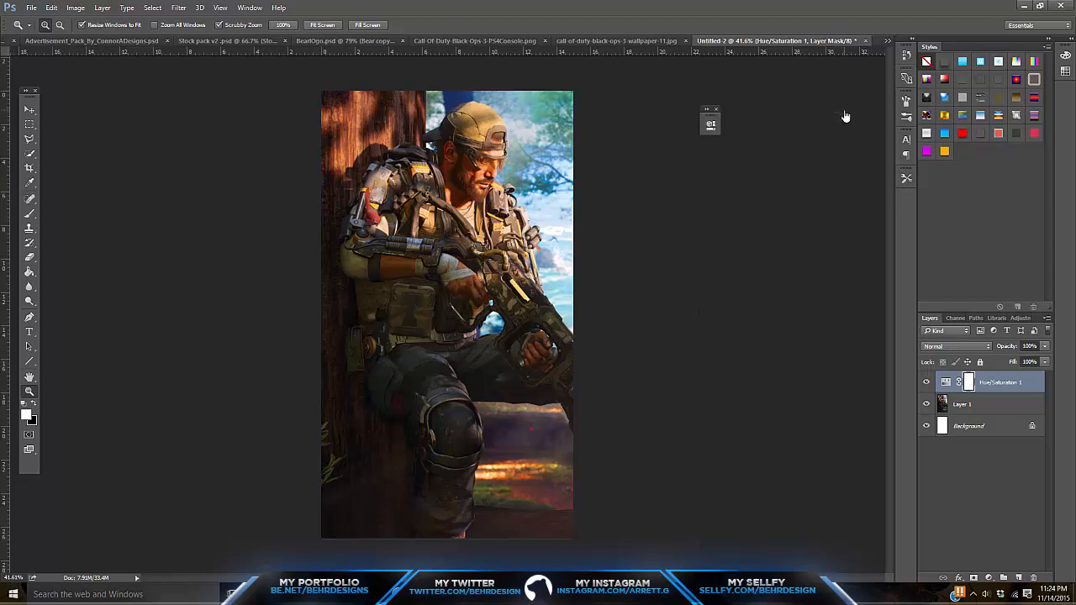
Add a Curves adjustment layer and slightly reshape the curve with one point near its upper end and one near its lower end
click(989, 578)
click(971, 402)
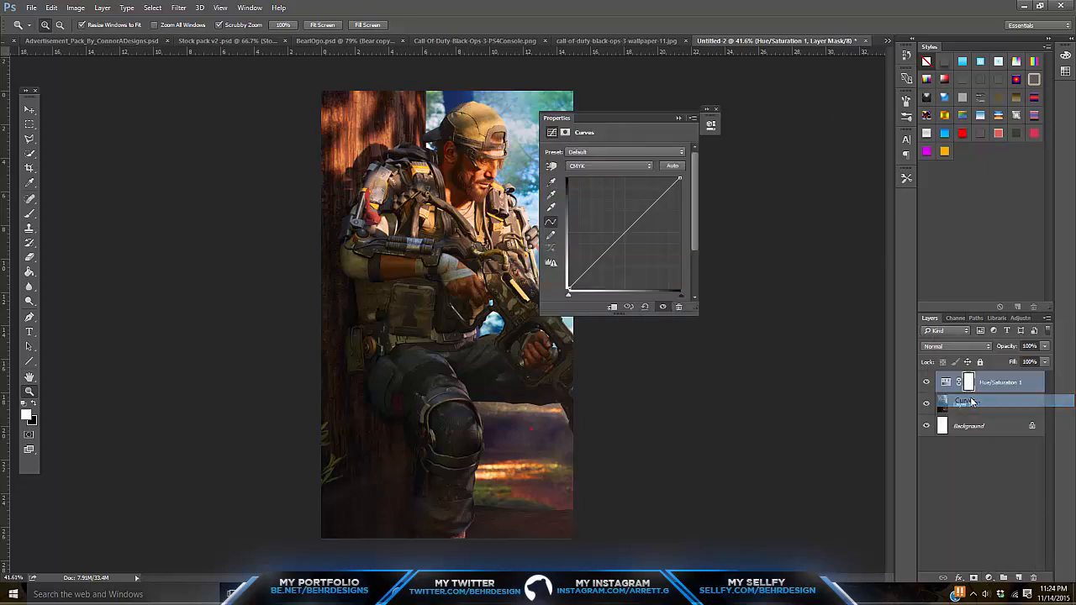
drag(666, 192, 668, 192)
drag(596, 276, 589, 272)
click(679, 118)
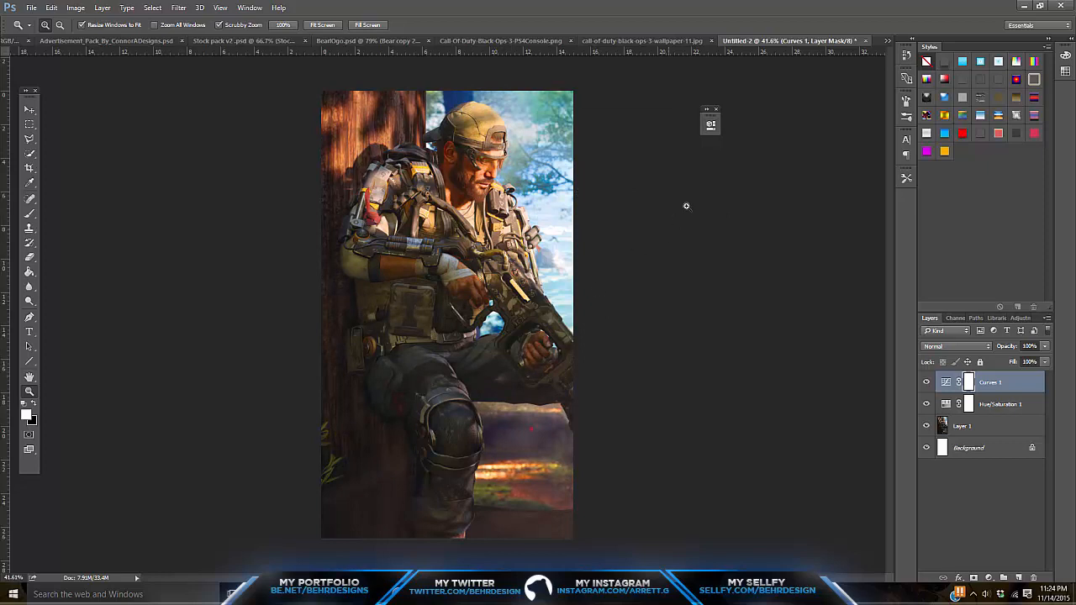
click(717, 110)
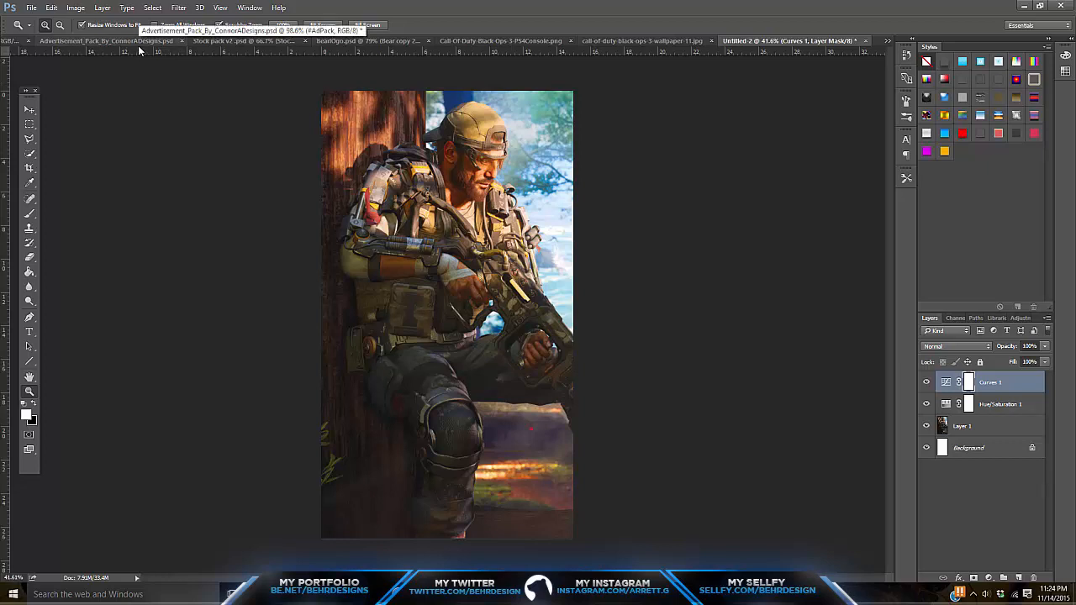
Open the Advertisement_Pack_By_ConnorADesigns.psd document and expand the lighting group inside the Studio group
click(29, 110)
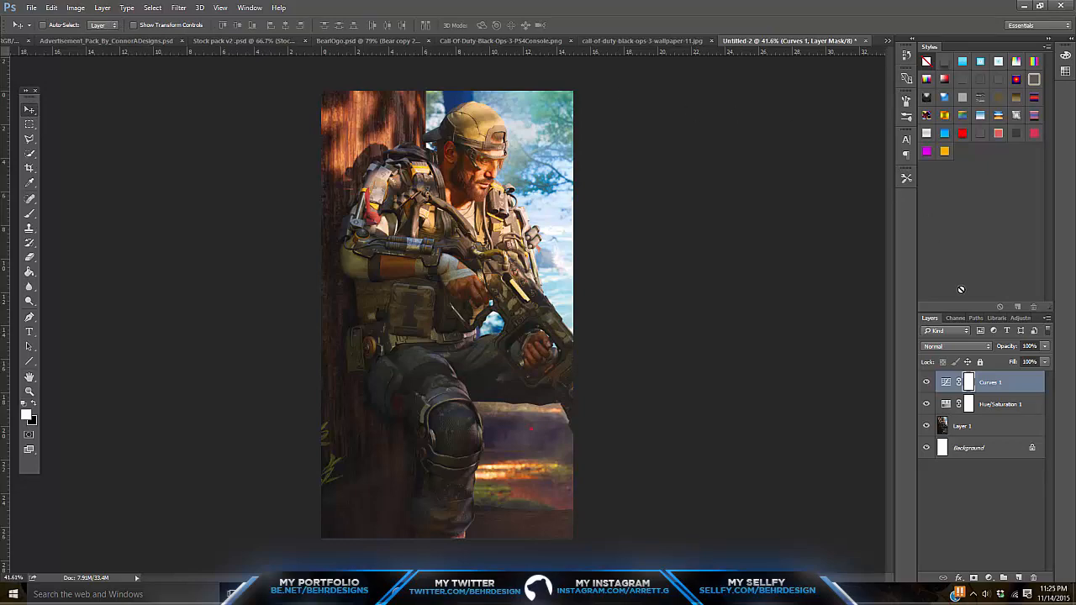
click(52, 39)
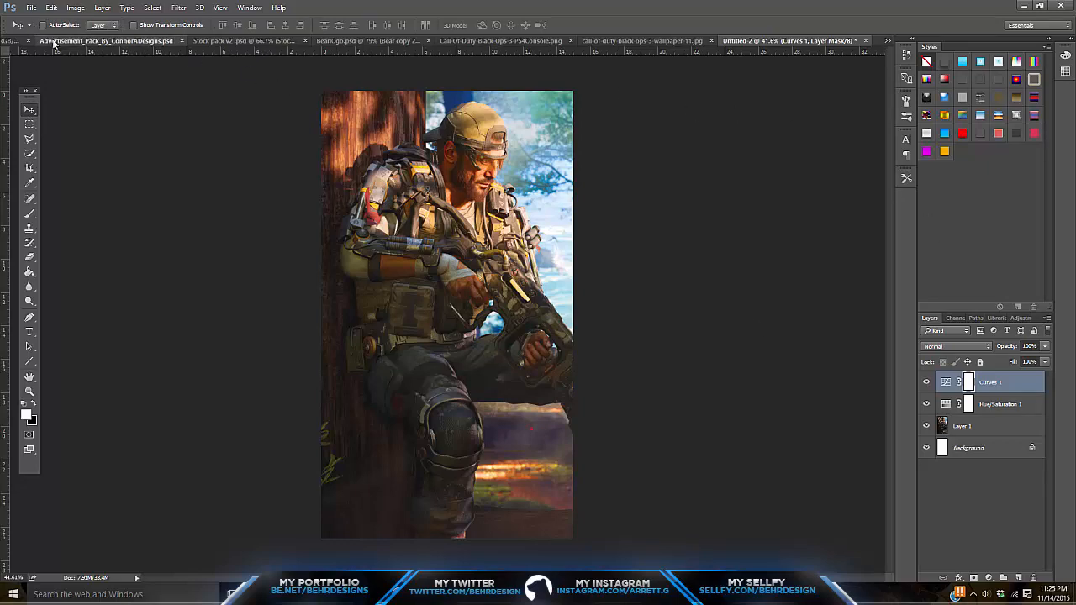
click(927, 507)
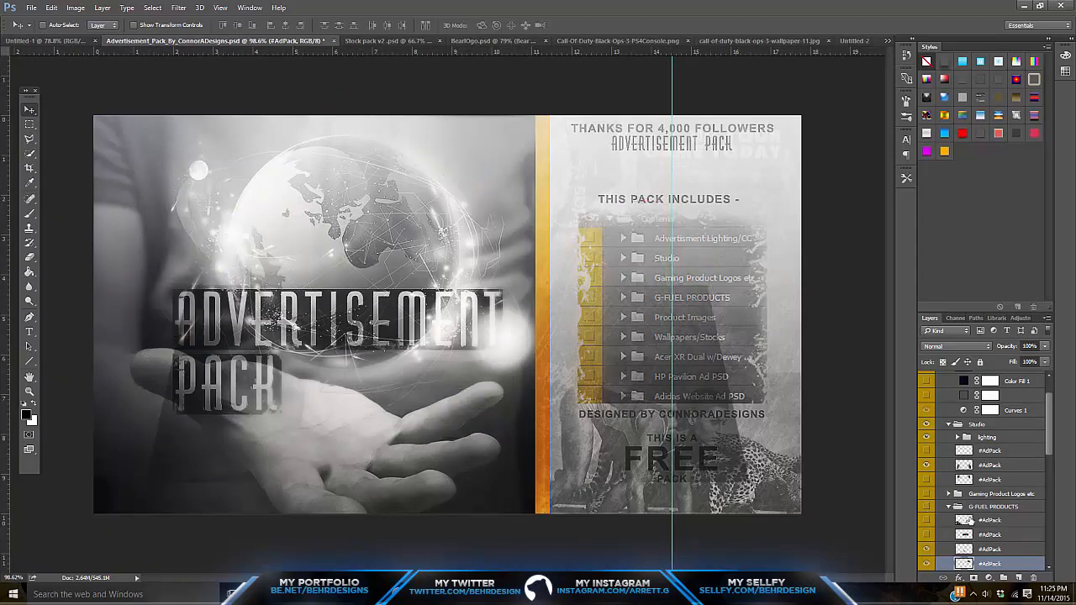
click(926, 437)
click(956, 437)
scroll(936, 429, up, 3)
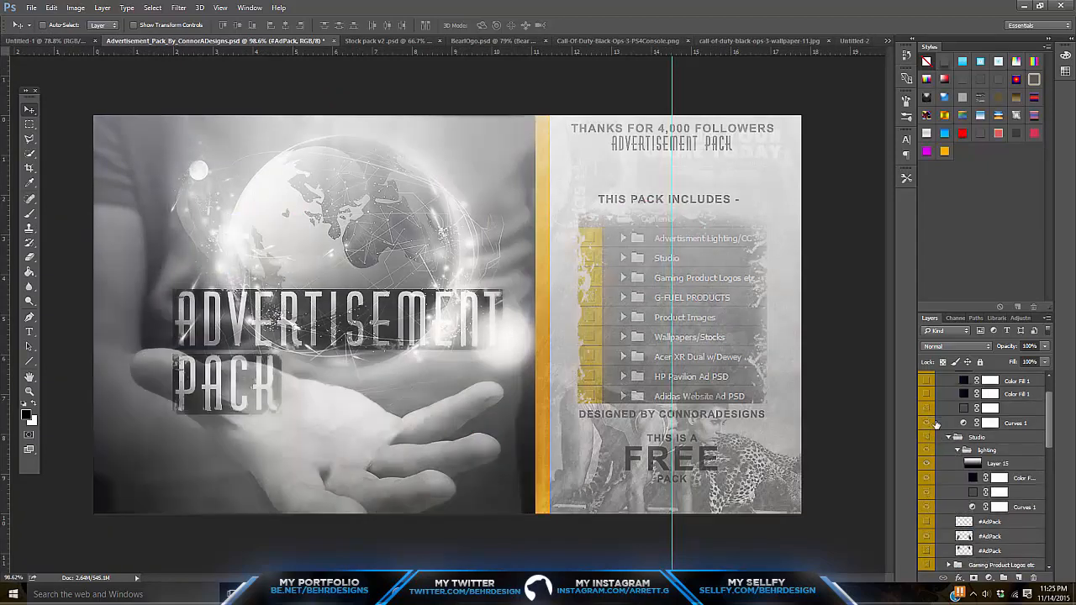
Collapse the Advertisment Lighting/CC group and make the Contents and Studio groups visible
click(925, 379)
click(940, 378)
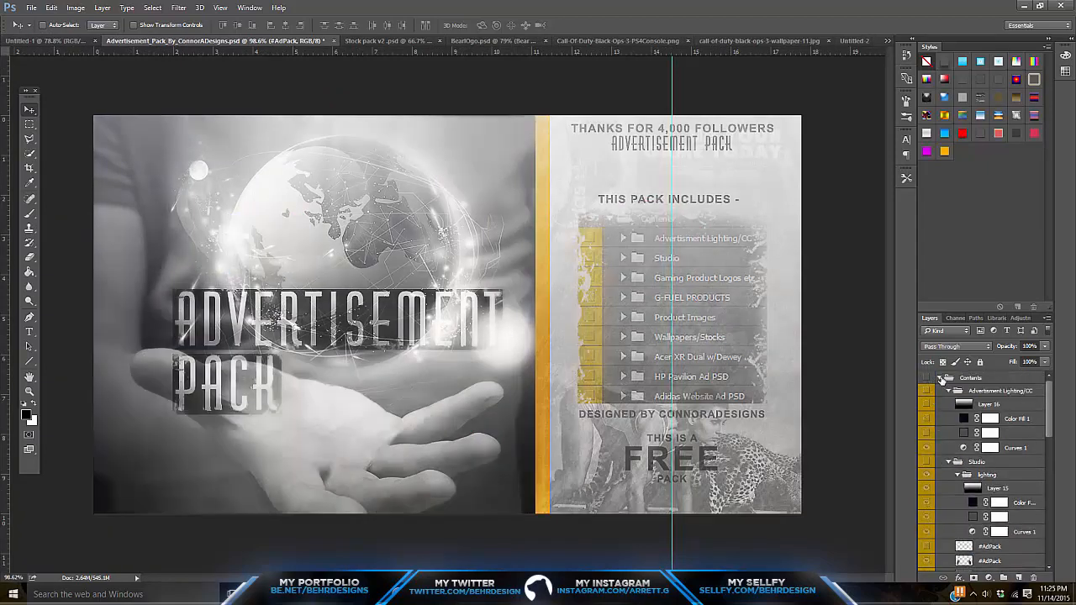
click(940, 378)
click(948, 391)
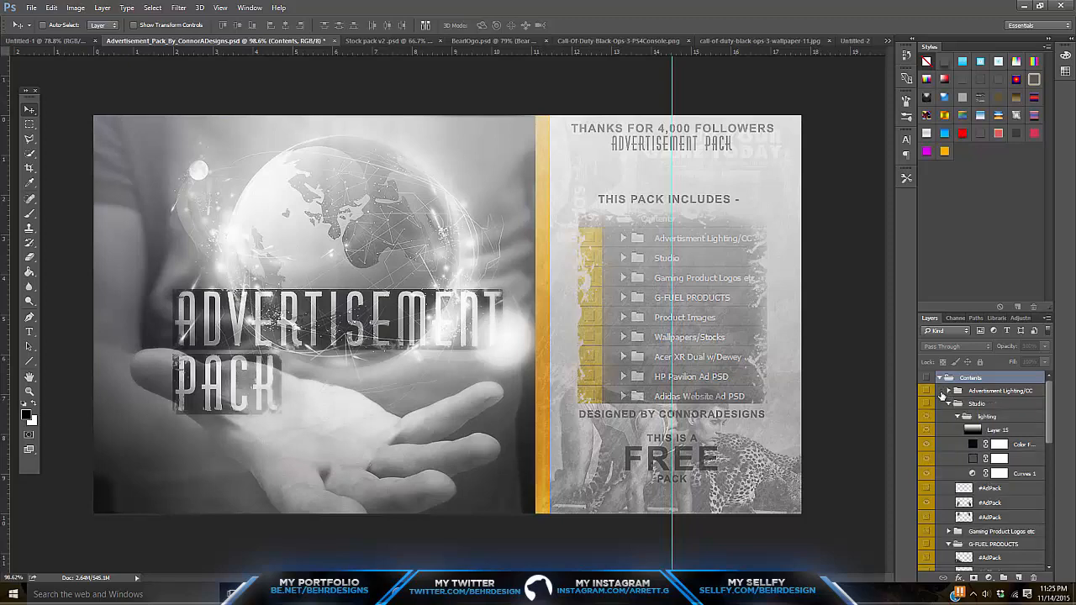
click(926, 404)
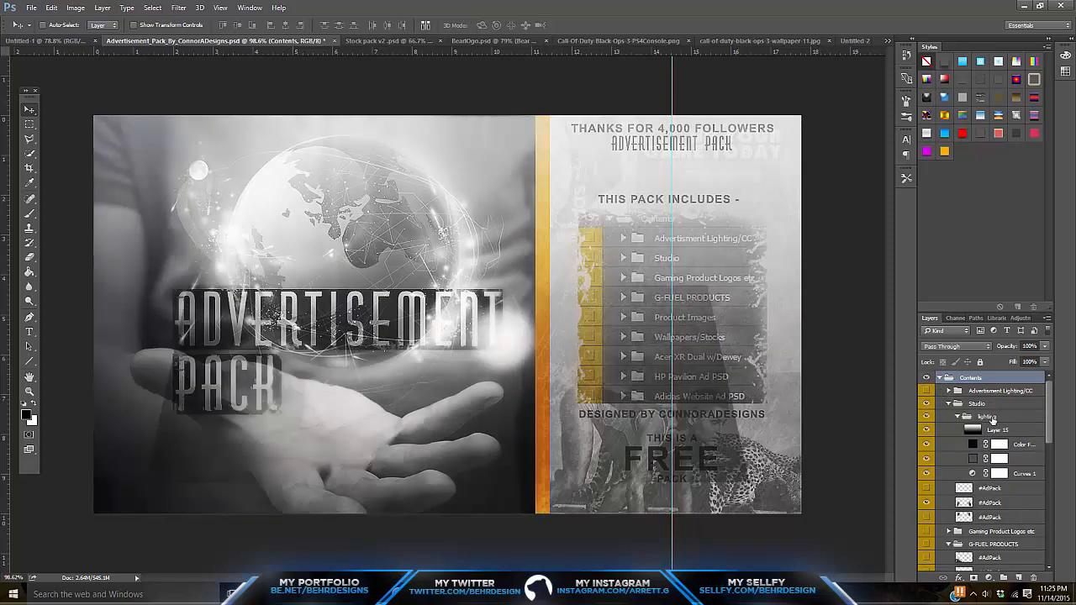
Copy Layer 15 from the pack's lighting group into the Untitled-2 wallpaper document and place it over the soldier
click(996, 430)
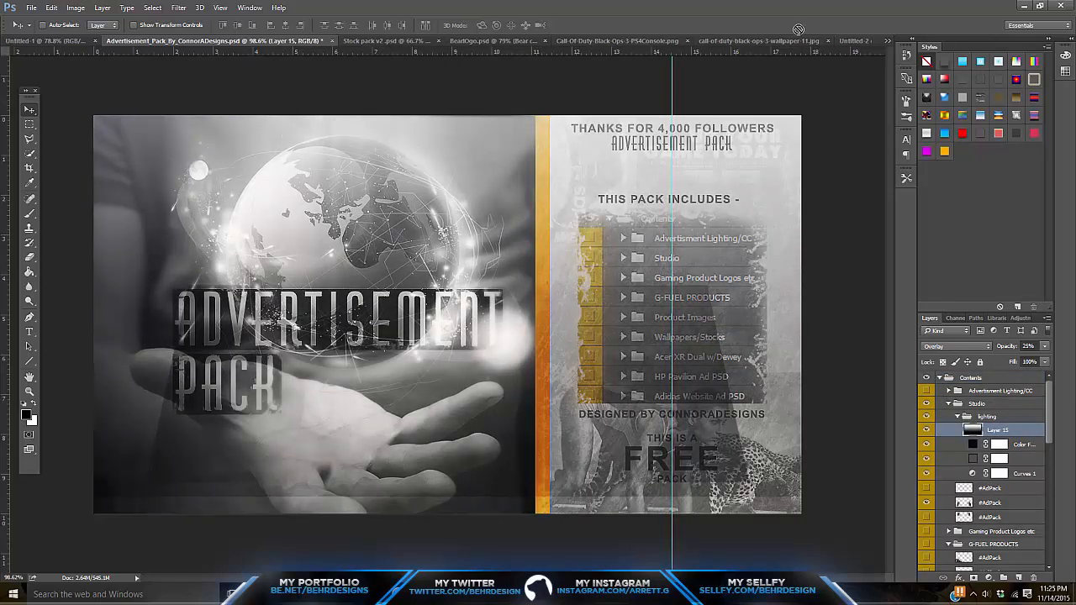
click(855, 40)
drag(622, 195, 586, 217)
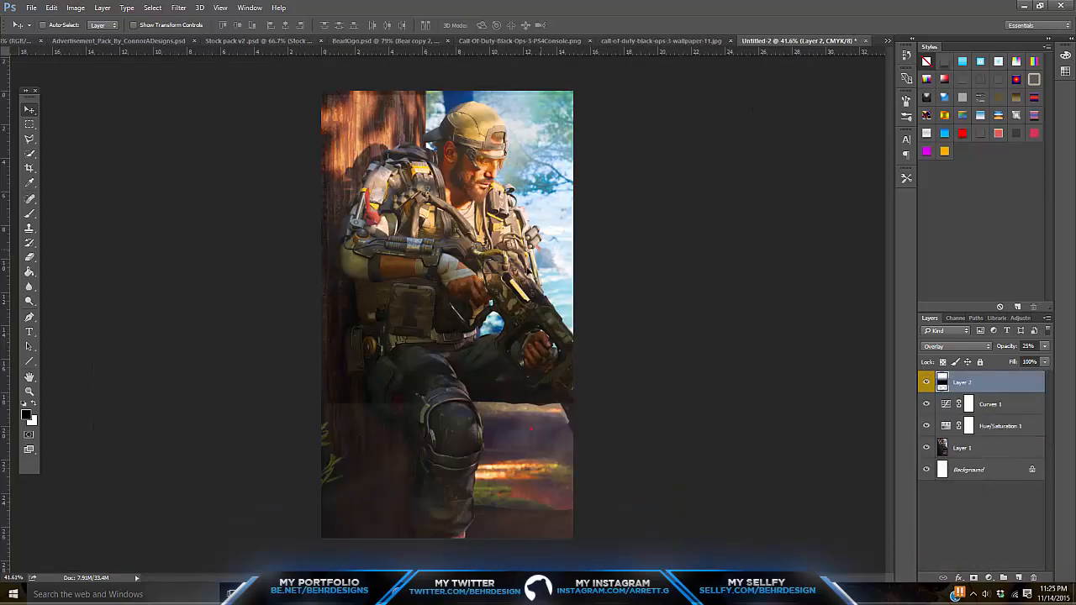
drag(536, 250, 477, 242)
Stretch the copied gradient layer to 202.64% height and reposition it so it covers the whole wallpaper
key(ctrl+t)
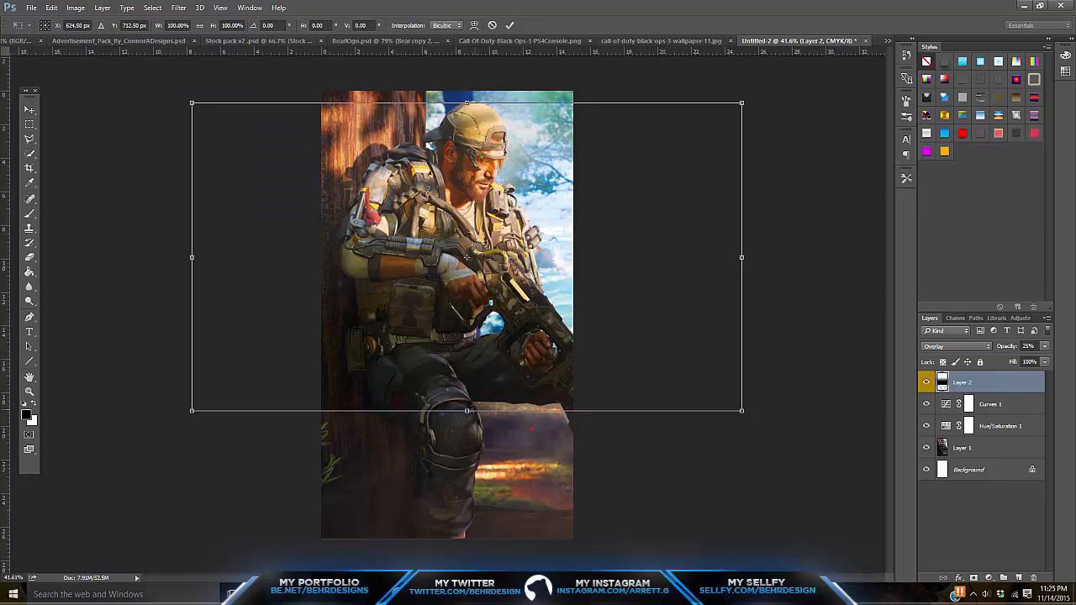
drag(470, 411, 476, 588)
drag(543, 328, 545, 168)
drag(469, 428, 472, 569)
drag(487, 383, 474, 457)
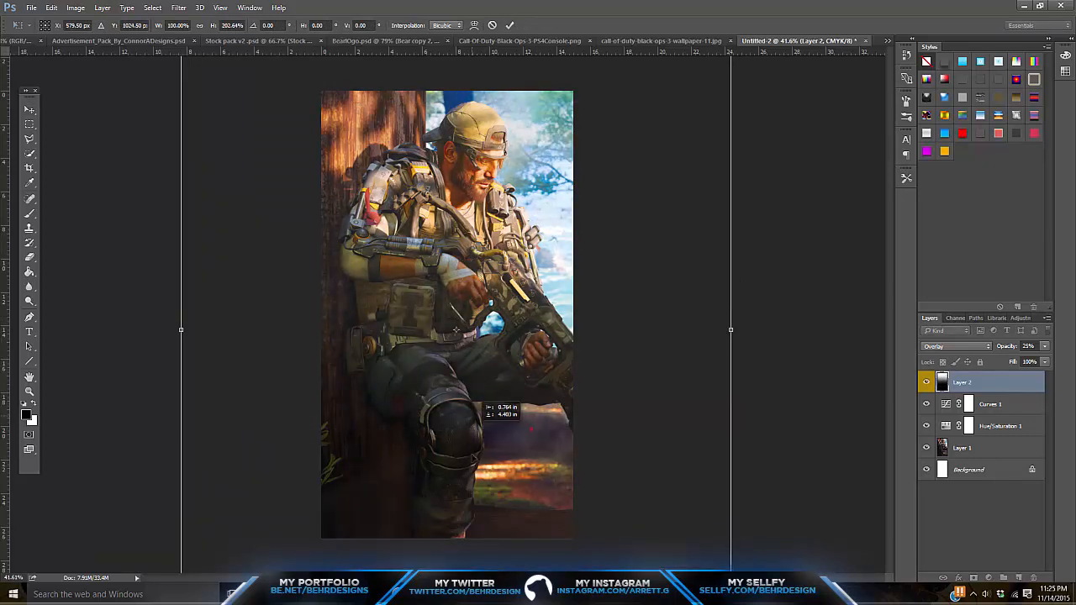
drag(473, 420, 496, 351)
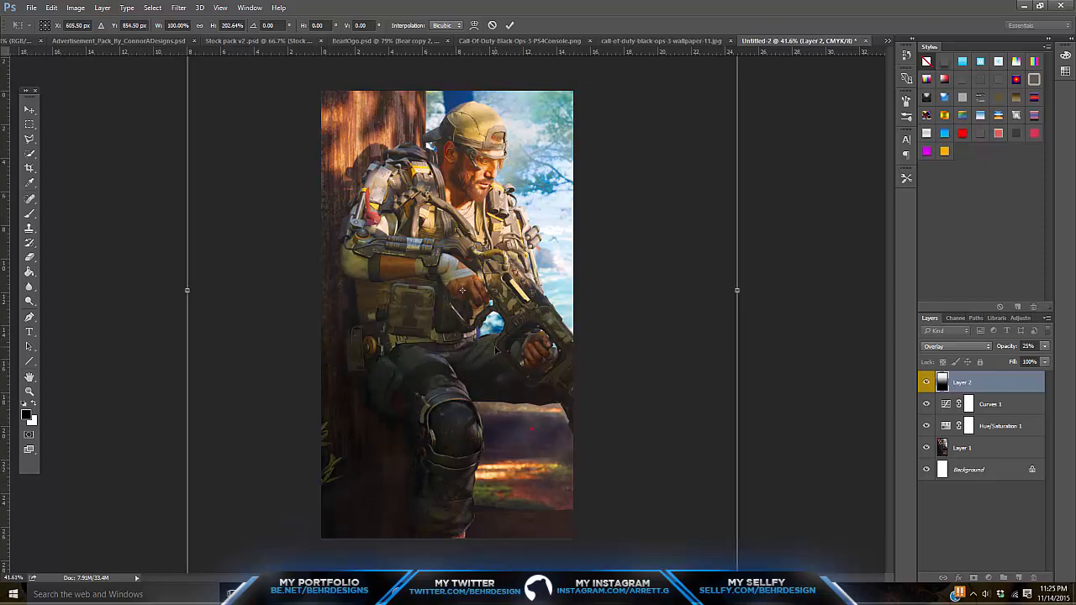
key(Return)
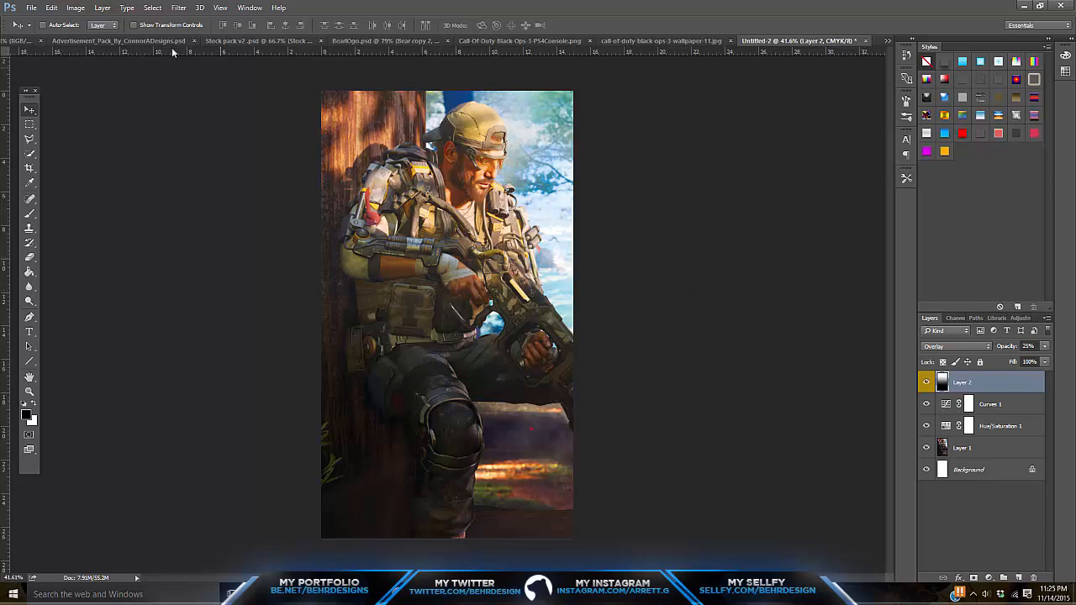
Return to Advertisement_Pack_By_ConnorADesigns.psd, hide Layer 15 and the lighting group, and collapse that group
click(55, 42)
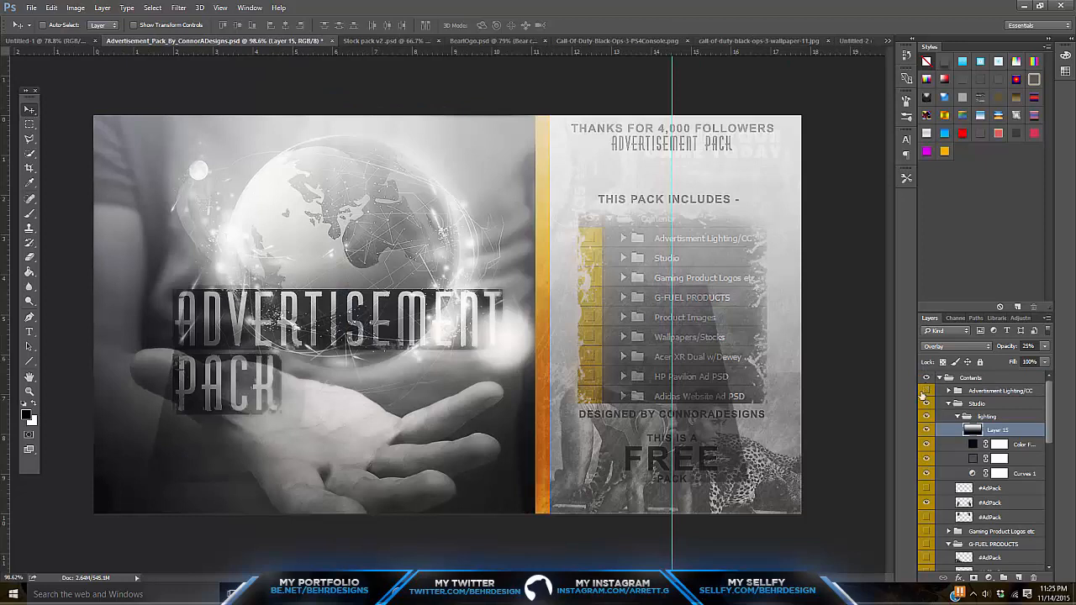
click(925, 433)
click(928, 418)
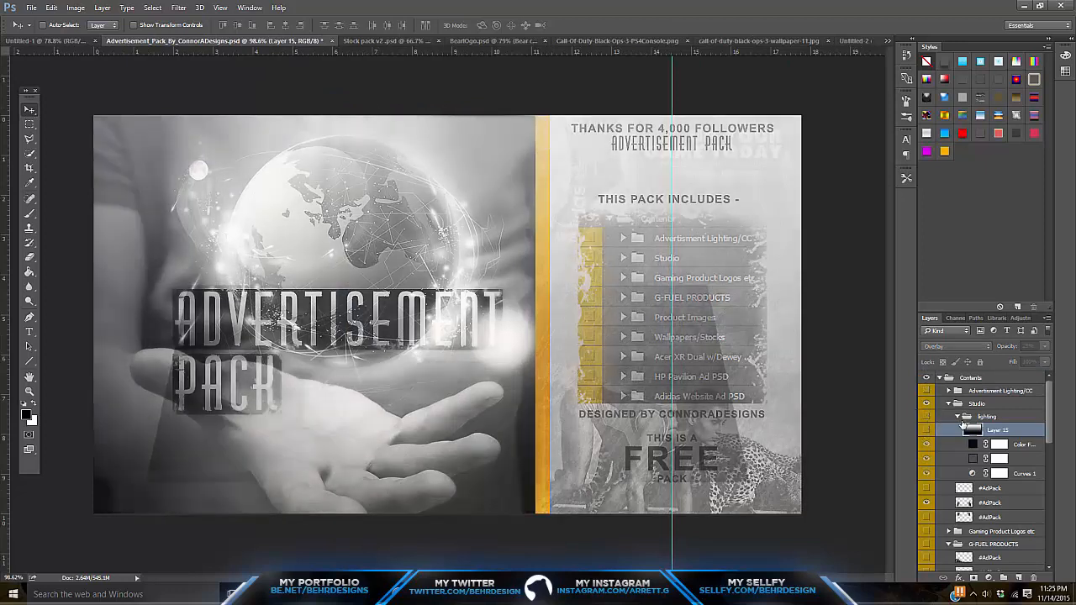
click(958, 417)
click(927, 445)
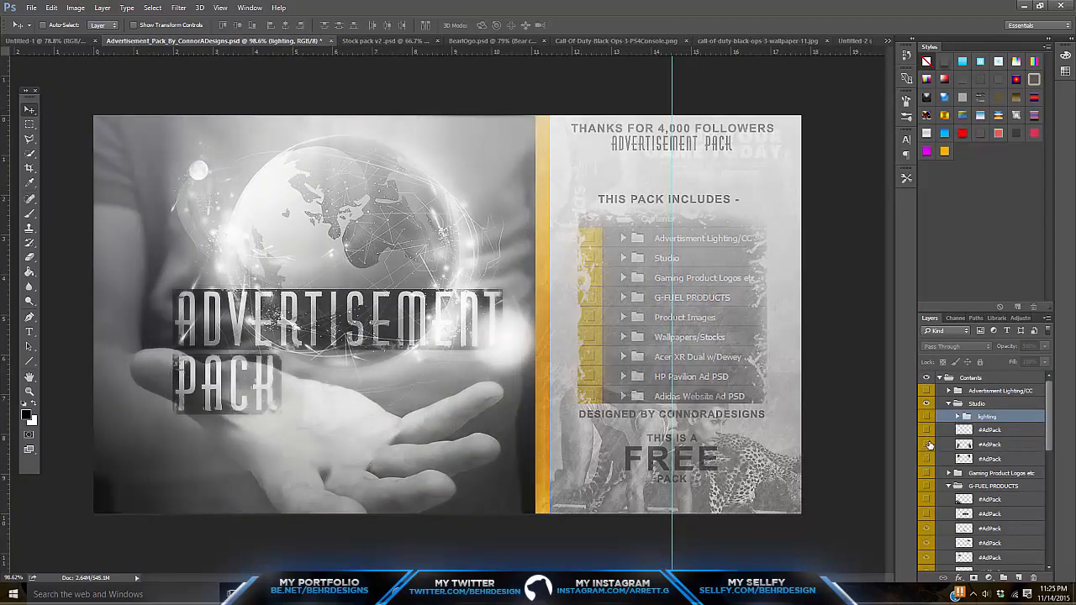
click(927, 445)
Look through the G-FUEL PRODUCTS, Product Images and Wallpapers/Stocks groups of the advertisement pack for usable assets, collapsing the last two
scroll(984, 454, down, 4)
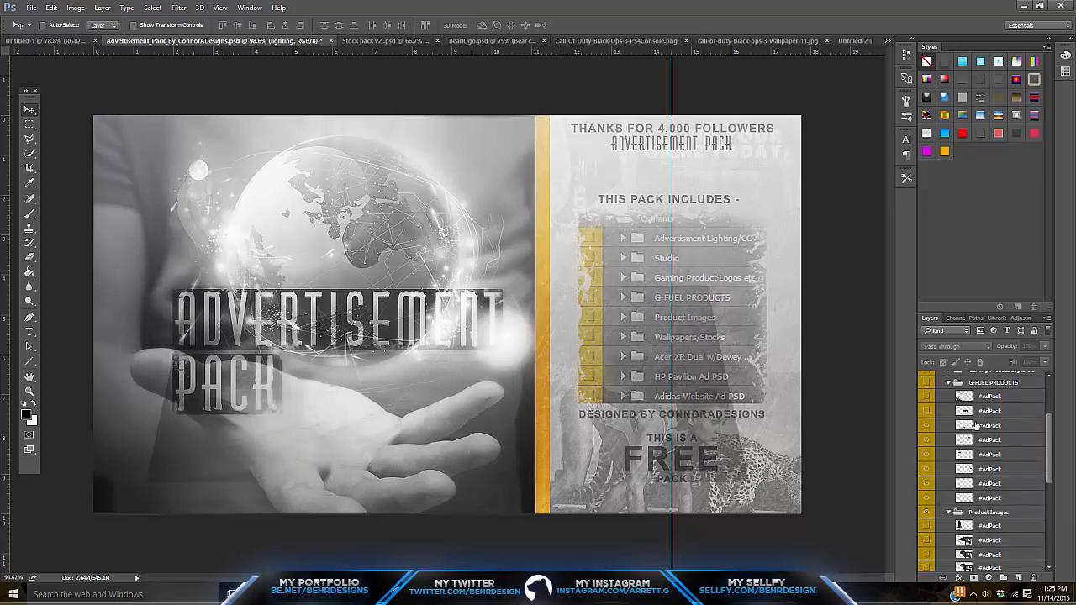
scroll(975, 425, down, 2)
click(945, 464)
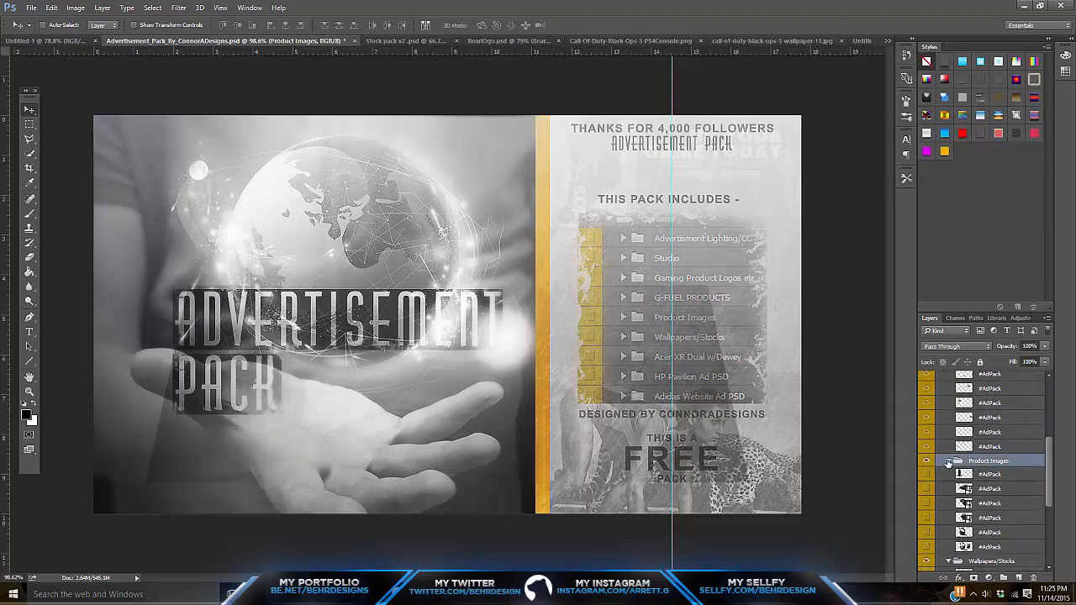
click(948, 462)
click(948, 462)
scroll(946, 462, down, 1)
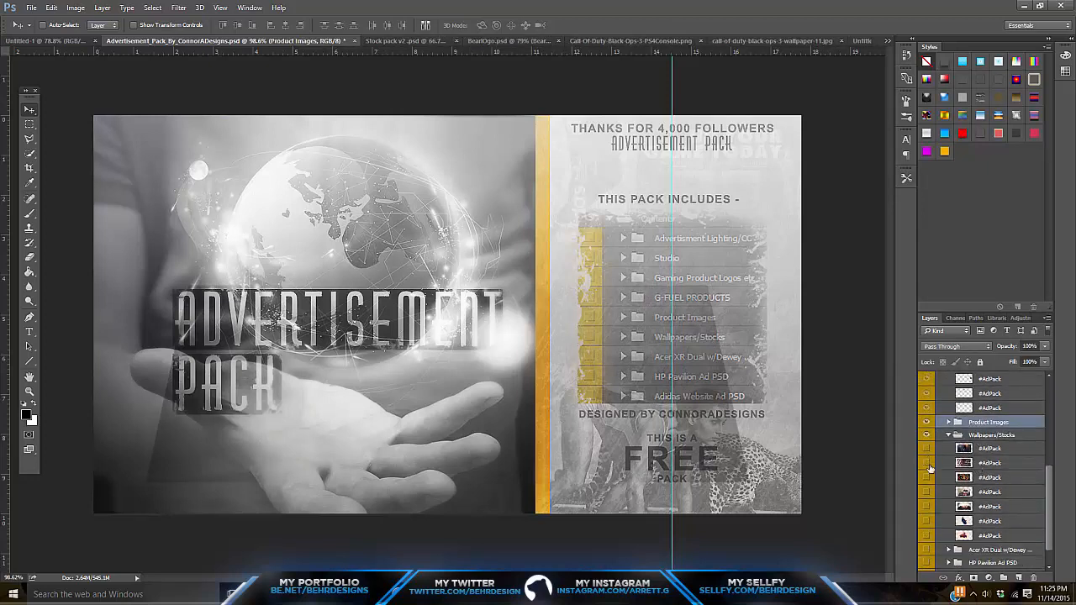
click(948, 434)
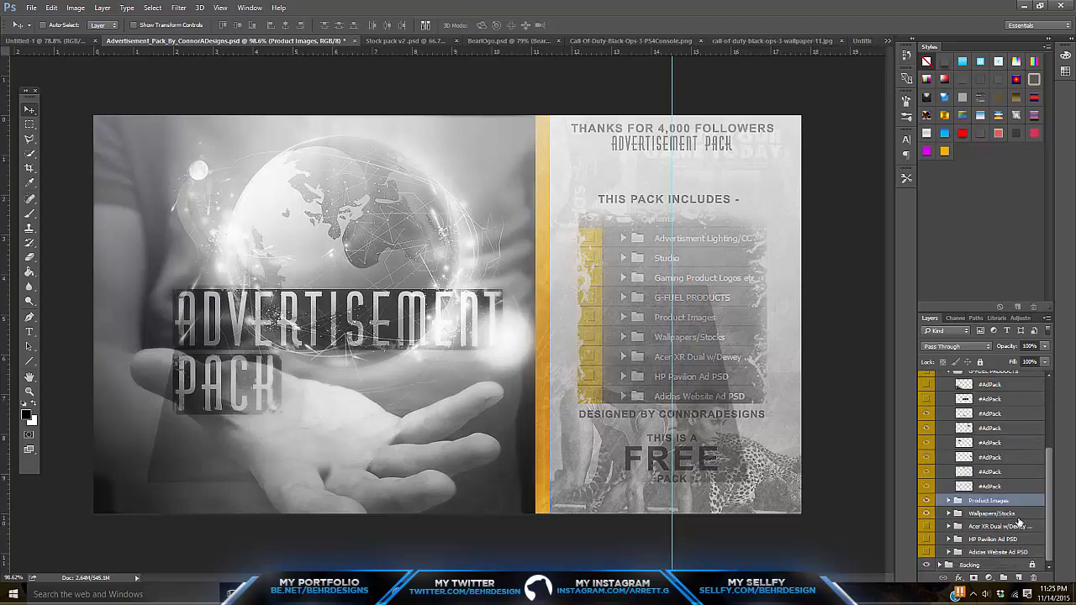
scroll(958, 466, up, 4)
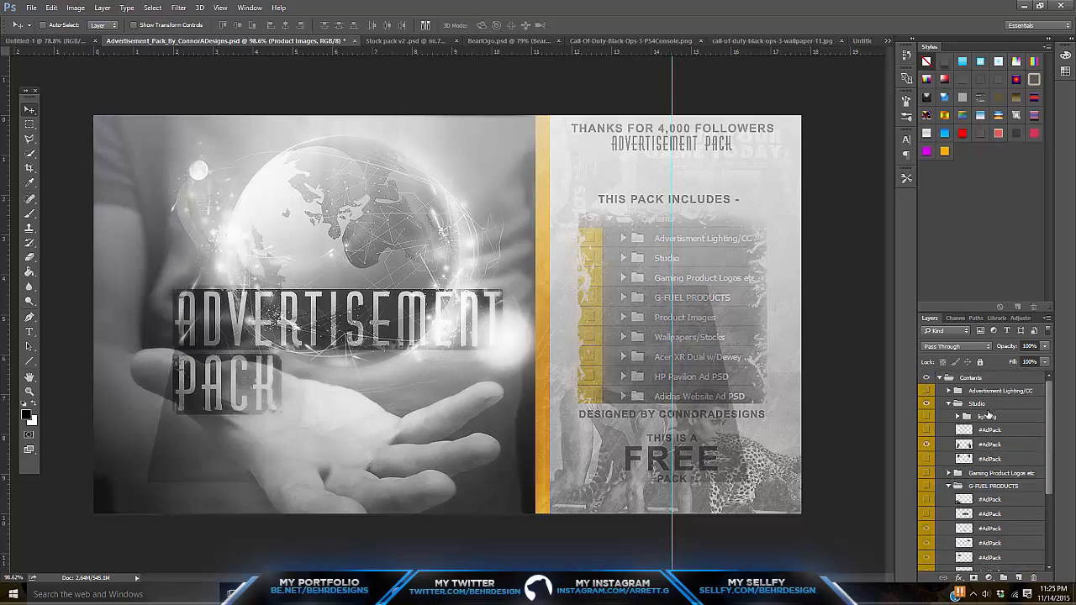
click(990, 415)
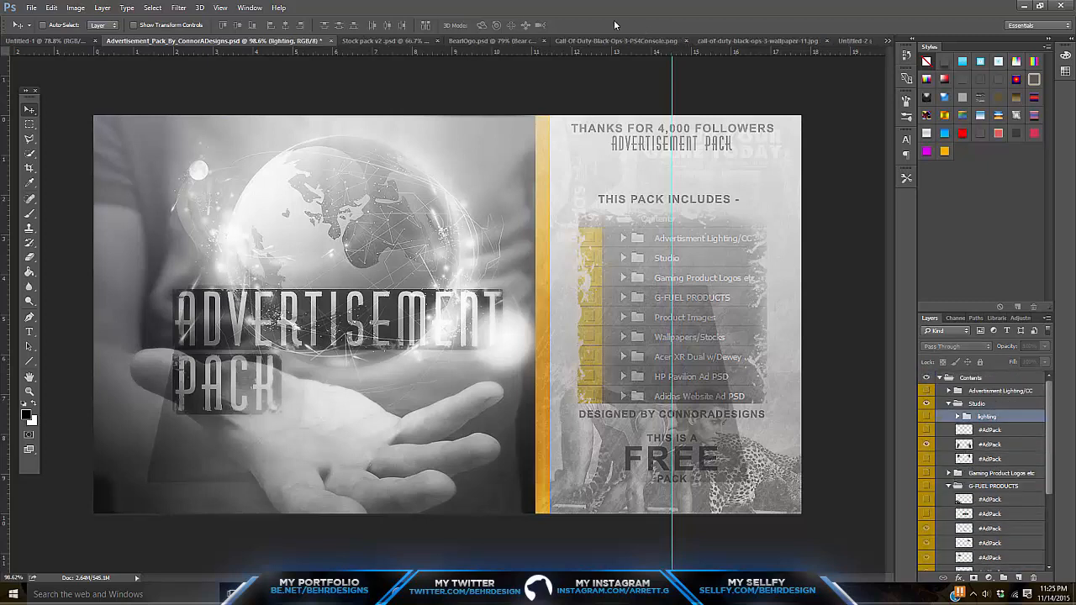
Close the advertisement pack document and open Behrs600.psd from the Desktop
click(331, 41)
click(547, 223)
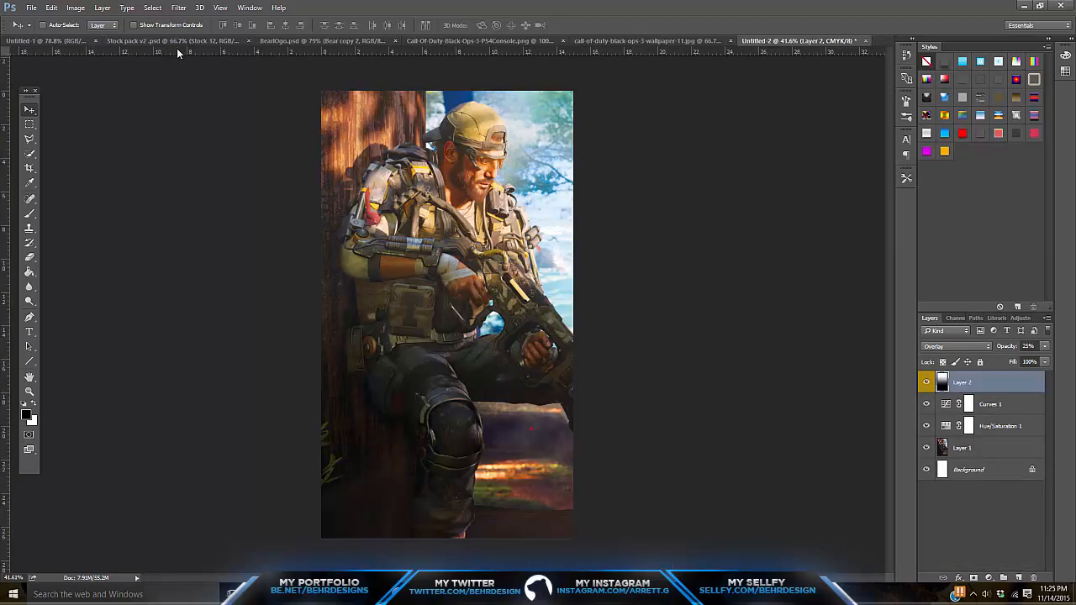
click(25, 8)
click(32, 27)
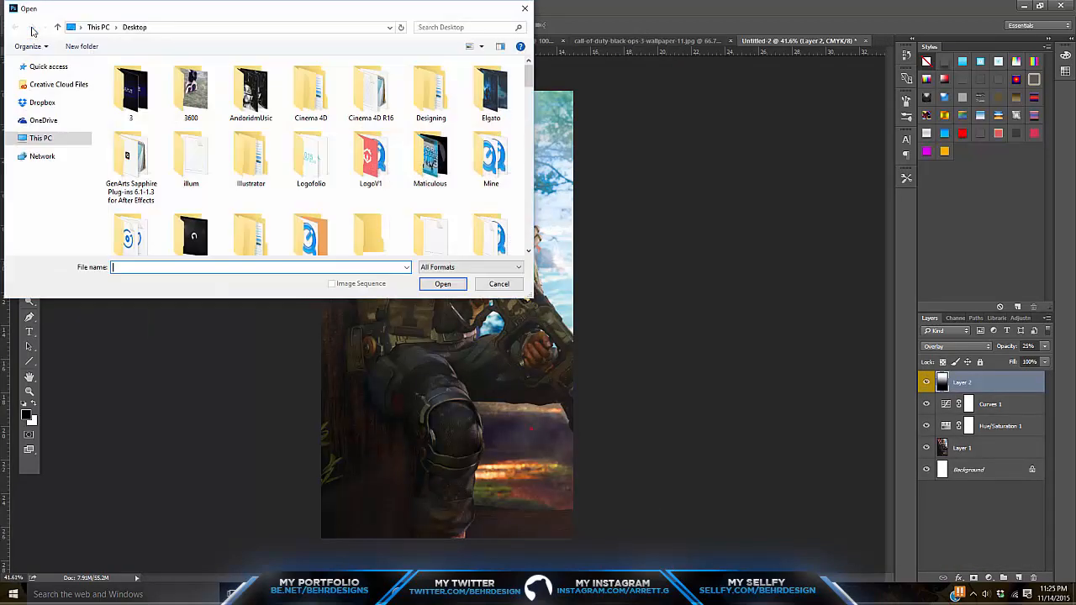
text(beh)
key(Down)
key(Down)
key(Return)
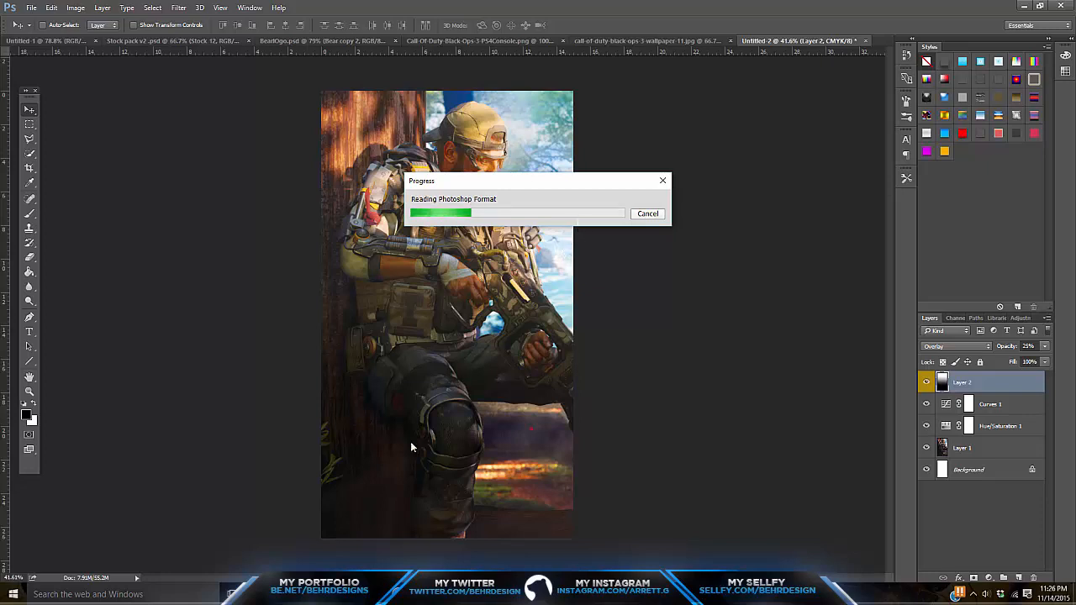
Switch to Chrome and view the pack creator's YouTube channel at youtube.com in a new tab, and return to Photoshop
mouse_move(260, 595)
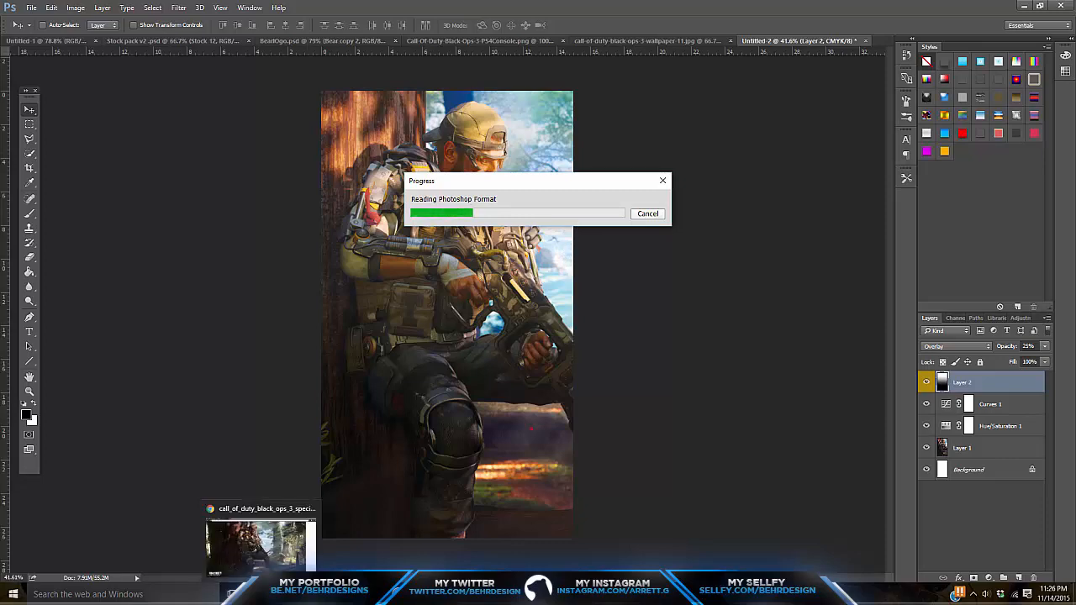
click(261, 546)
click(168, 8)
click(233, 6)
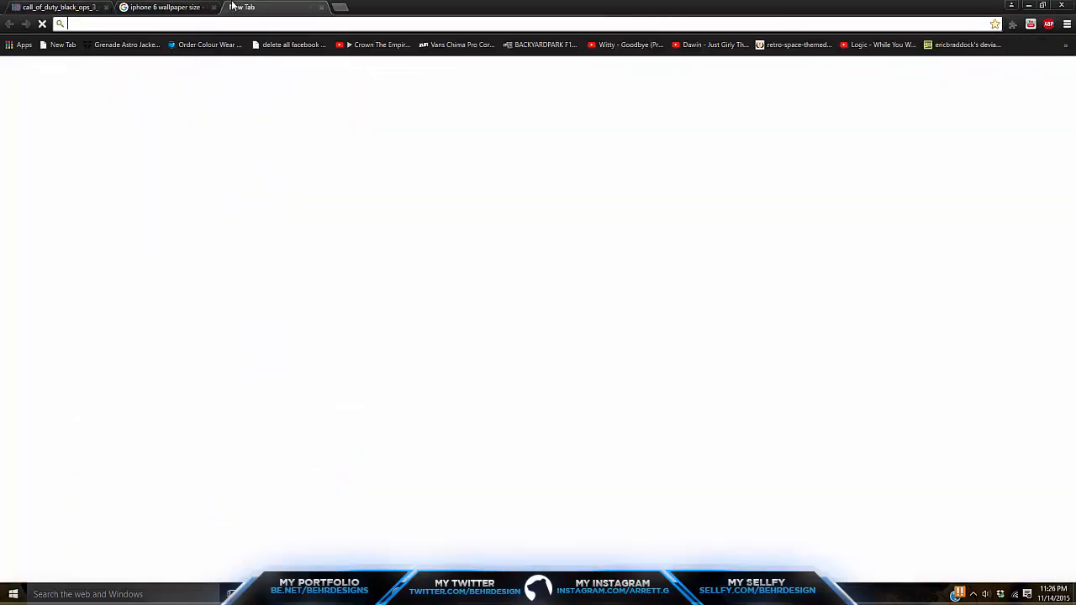
text(youtube.com)
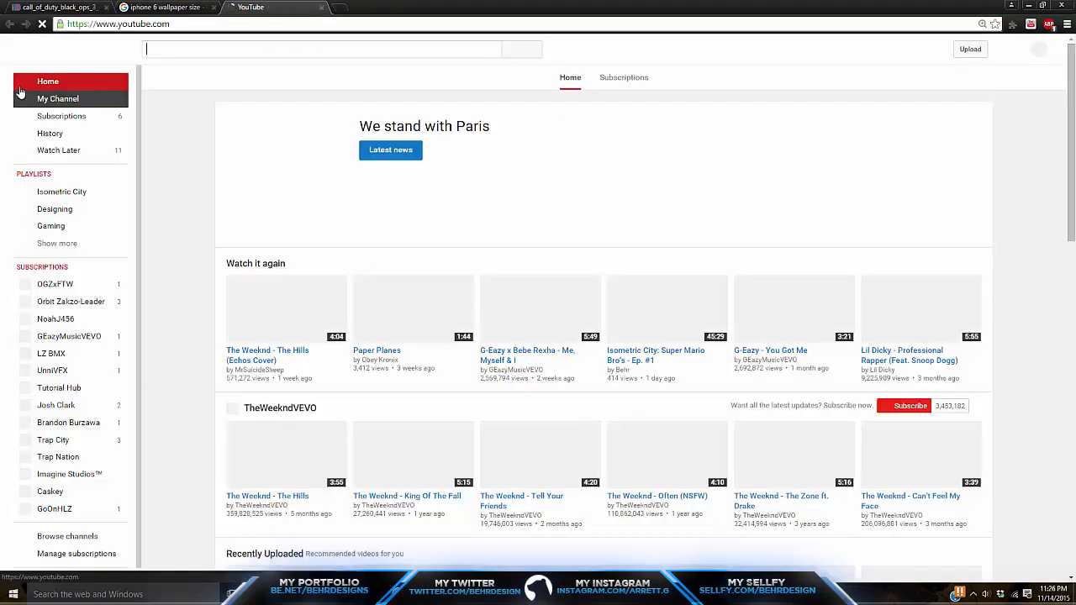
click(35, 100)
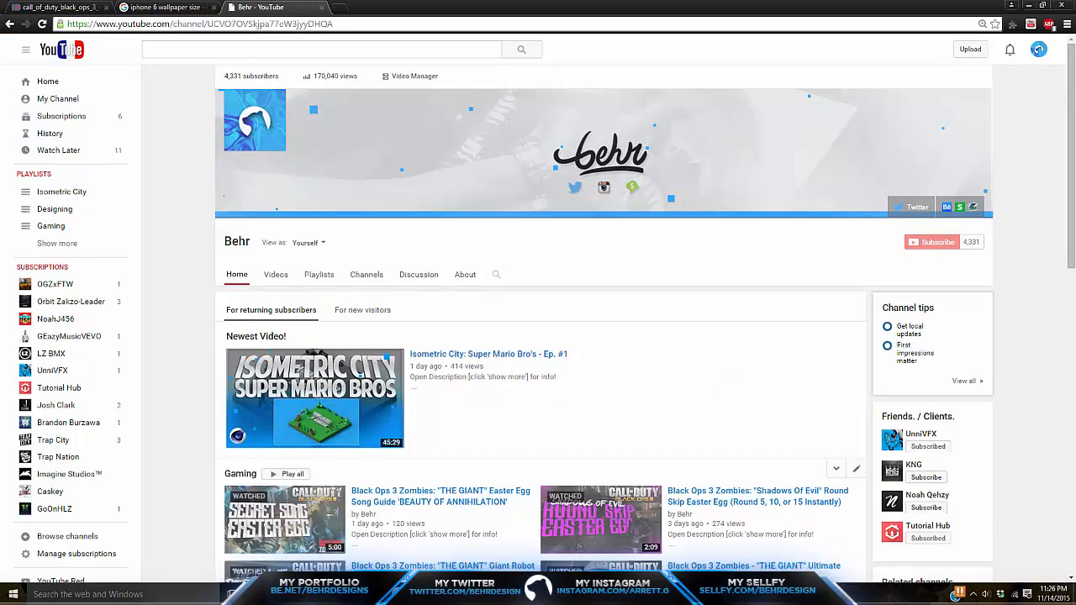
click(261, 594)
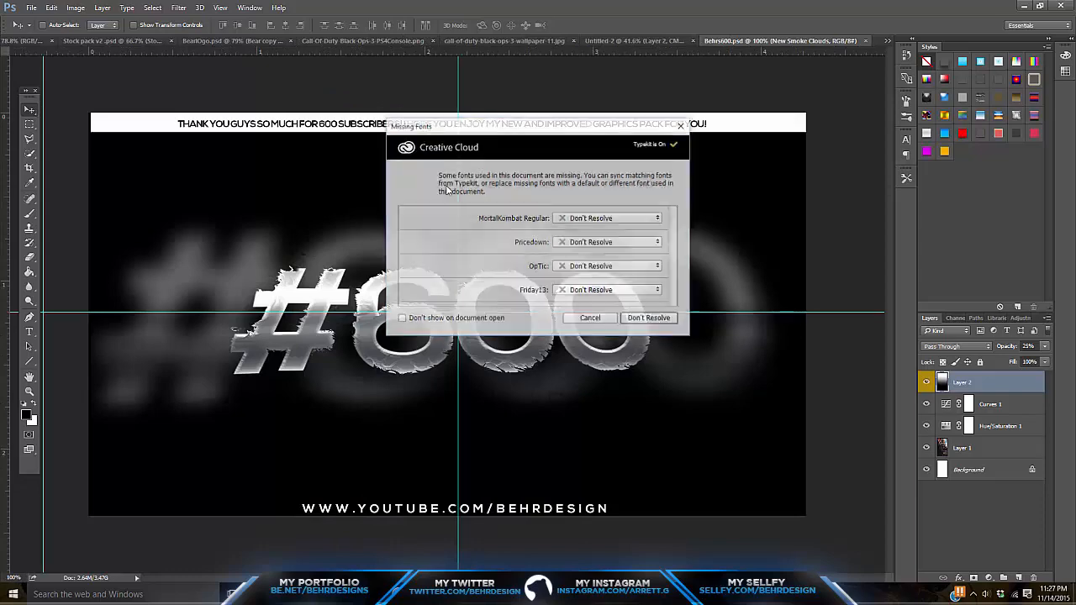
Leave the missing fonts of Behrs600.psd unresolved, and make the Lighting+Flares group visible and expanded
click(648, 318)
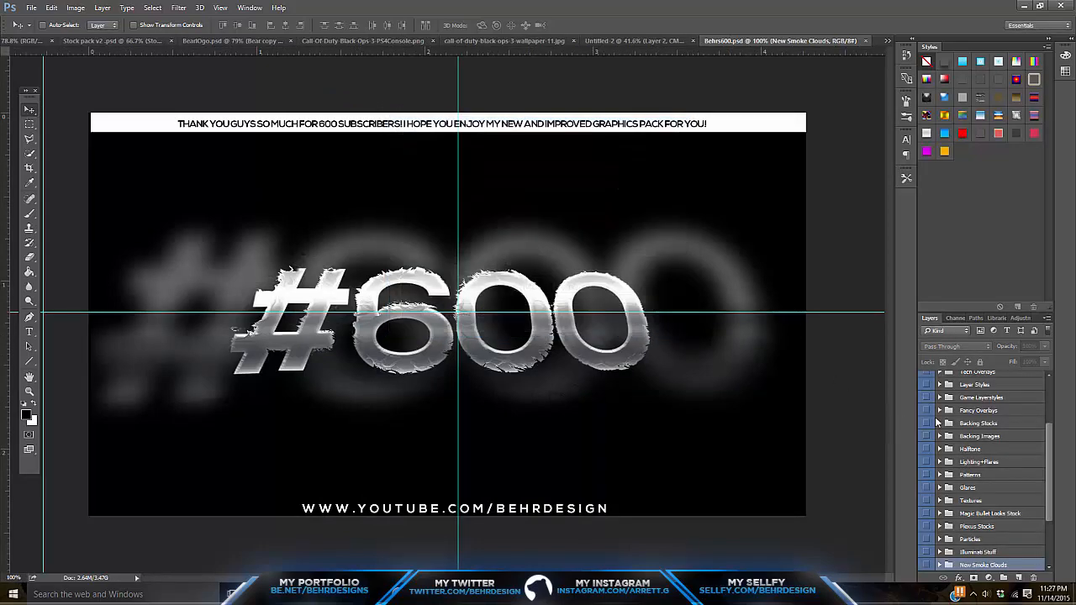
scroll(928, 463, down, 1)
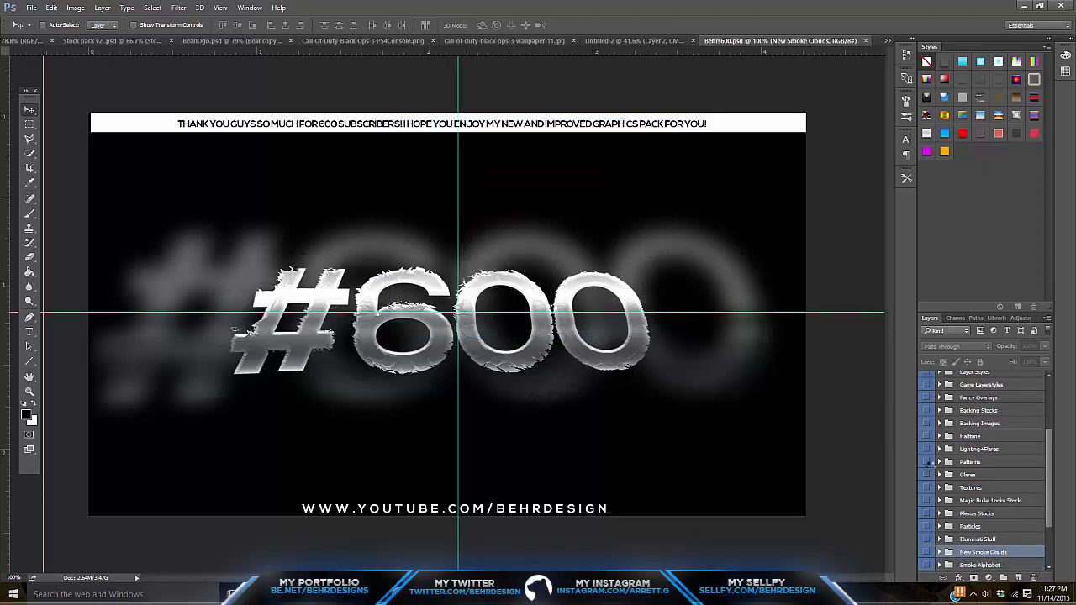
click(927, 449)
click(939, 449)
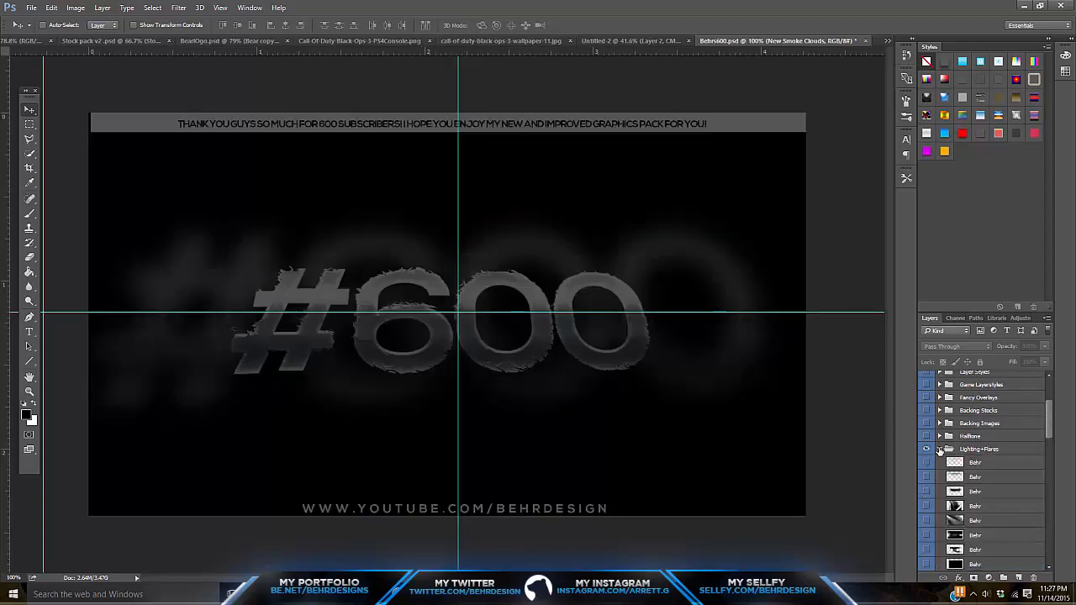
click(939, 449)
click(945, 451)
click(941, 450)
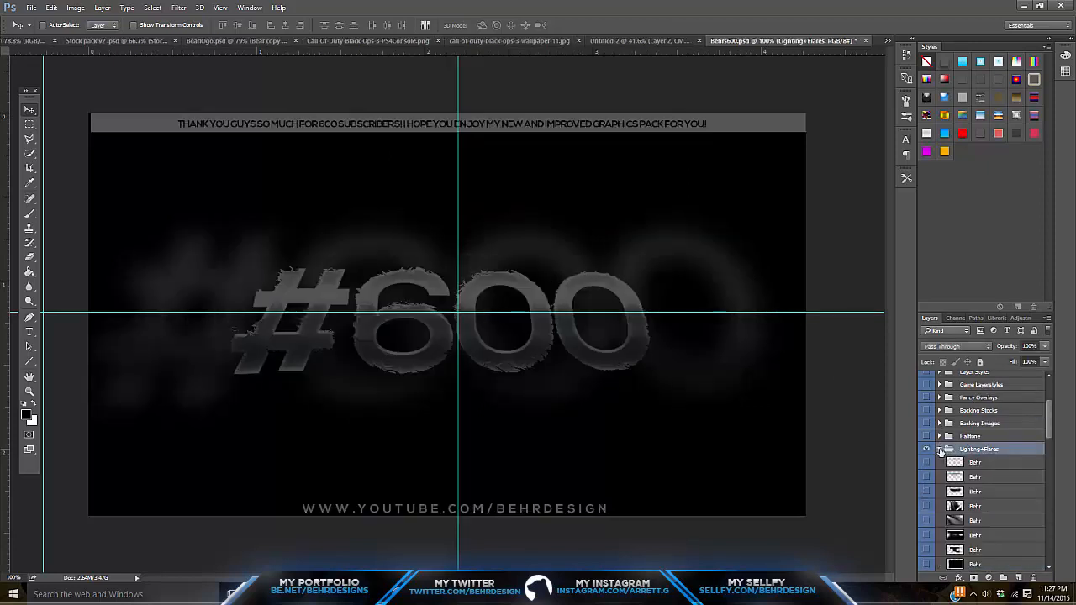
Show the orange sun flare layer in the Lighting+Flares group and copy it into the Untitled-2 wallpaper document
scroll(937, 459, down, 1)
scroll(928, 479, down, 1)
scroll(928, 480, down, 6)
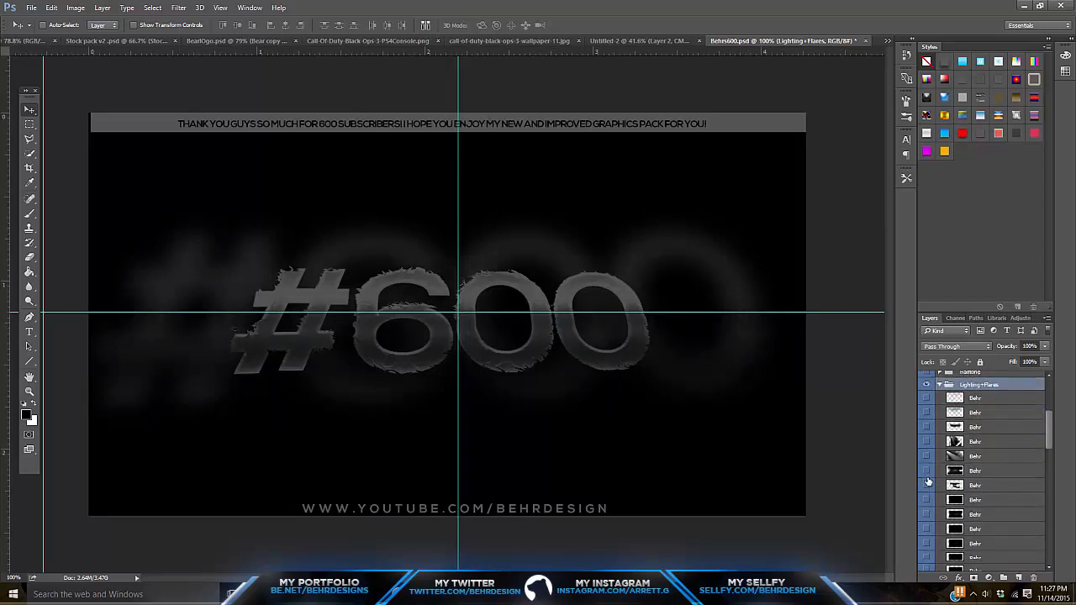
scroll(930, 461, down, 2)
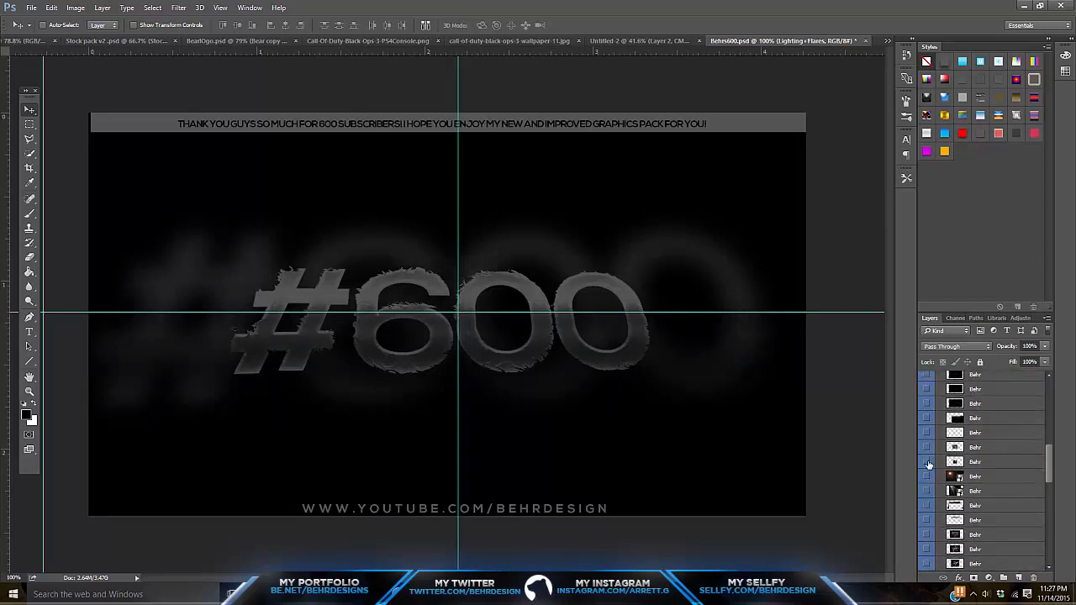
click(927, 476)
click(969, 476)
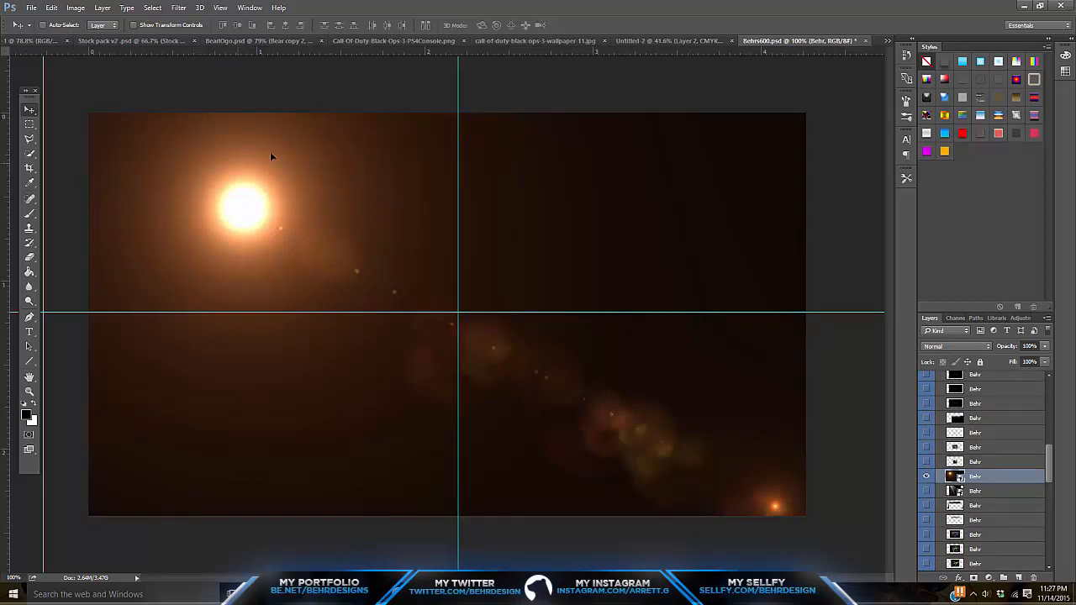
drag(270, 153, 597, 169)
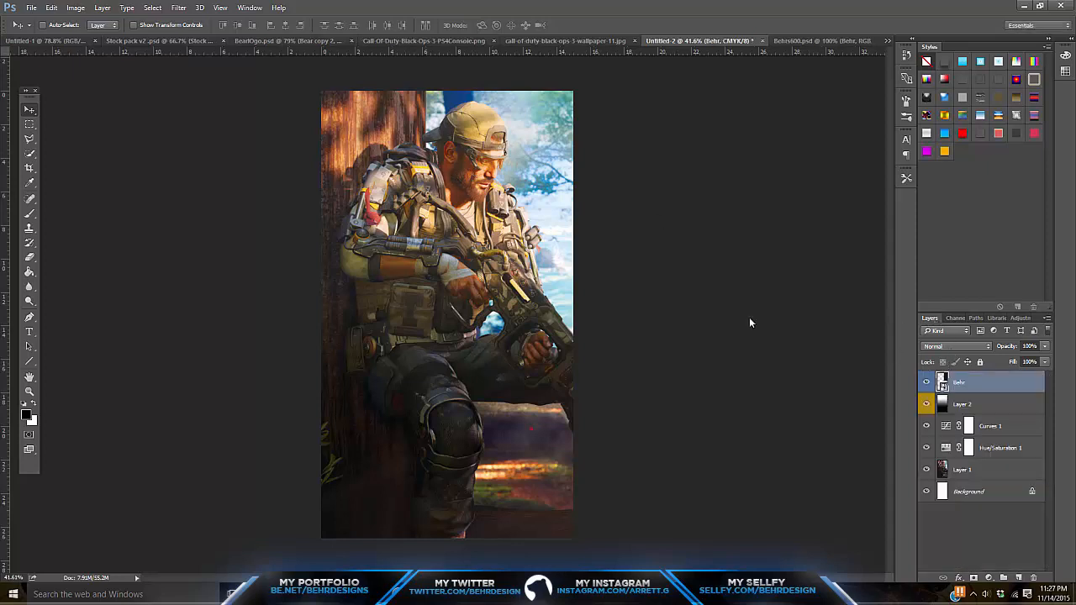
Move the flare layer onto the wallpaper and enlarge it proportionally to about 189% so it covers the canvas
drag(444, 277, 360, 217)
drag(514, 226, 607, 217)
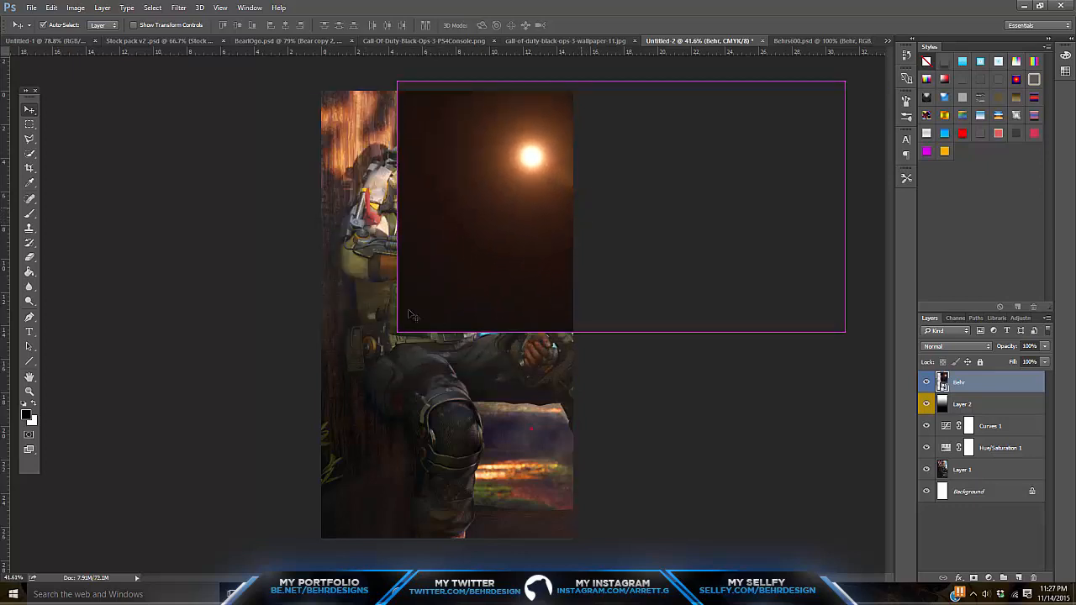
key(ctrl+t)
drag(393, 334, 10, 555)
key(Return)
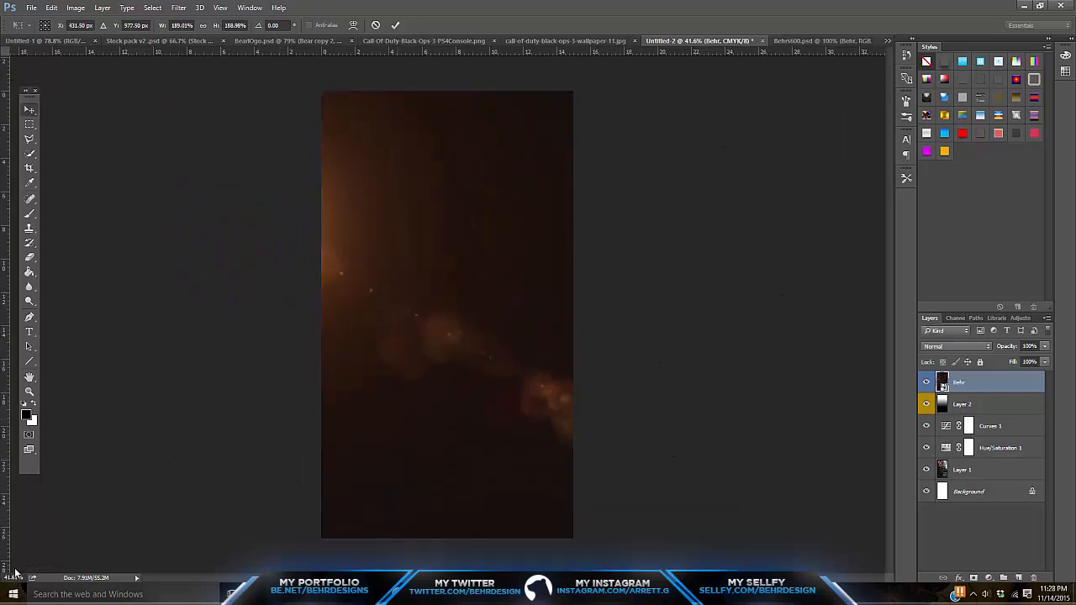
Reposition the flare on the wallpaper, then set its blend mode to Color Dodge and its opacity to 49%
drag(365, 312, 333, 357)
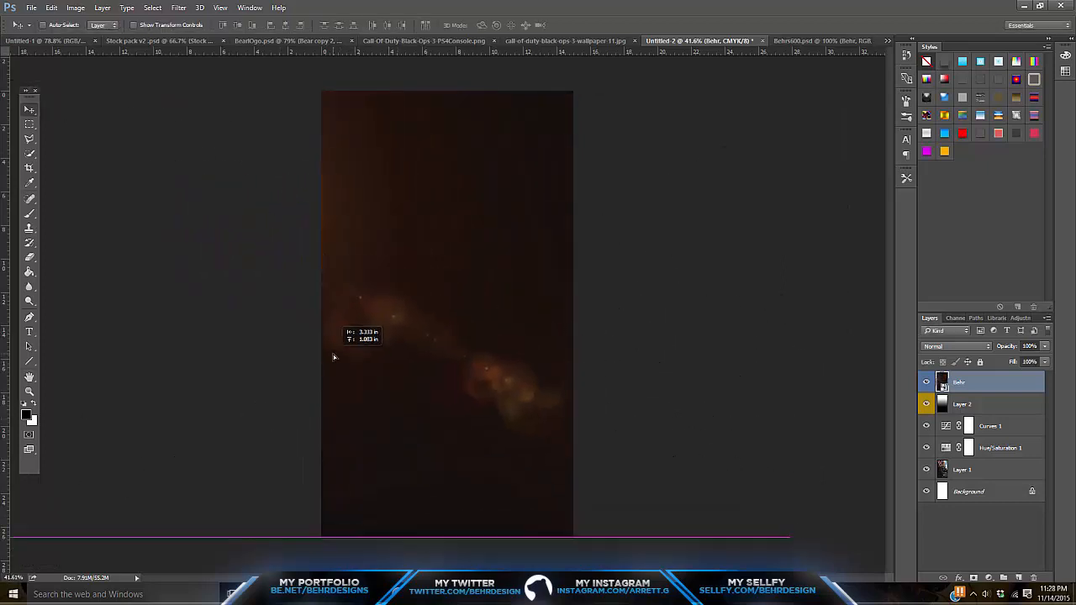
click(948, 344)
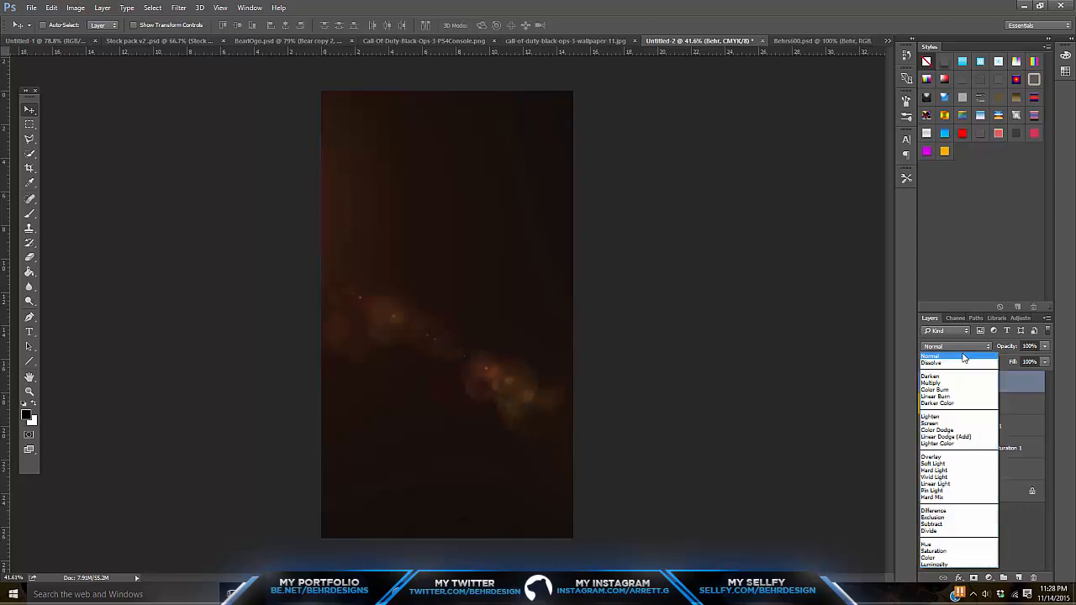
click(946, 424)
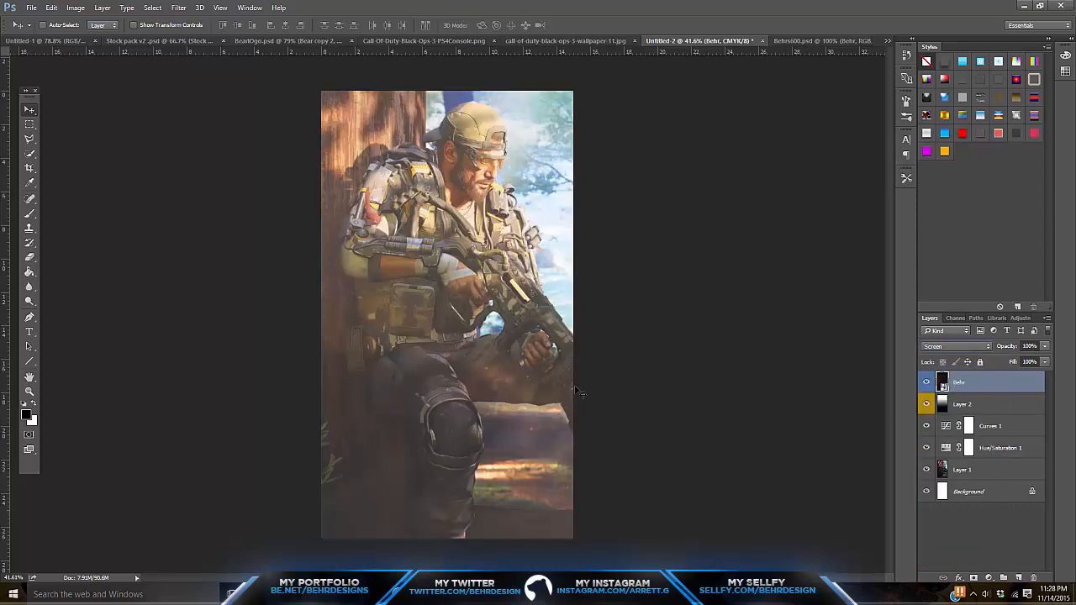
click(954, 346)
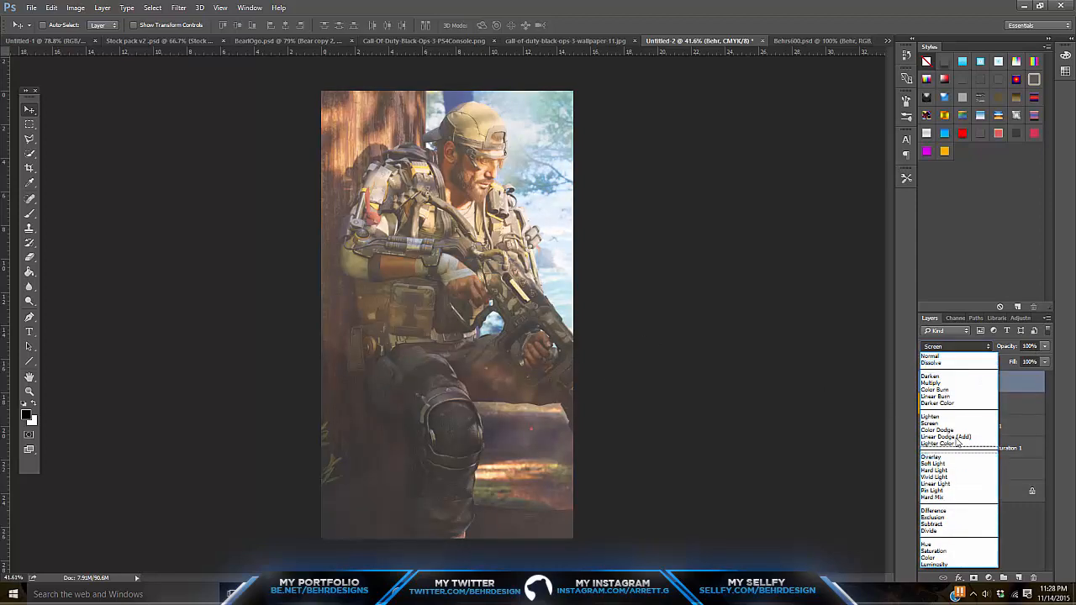
click(949, 430)
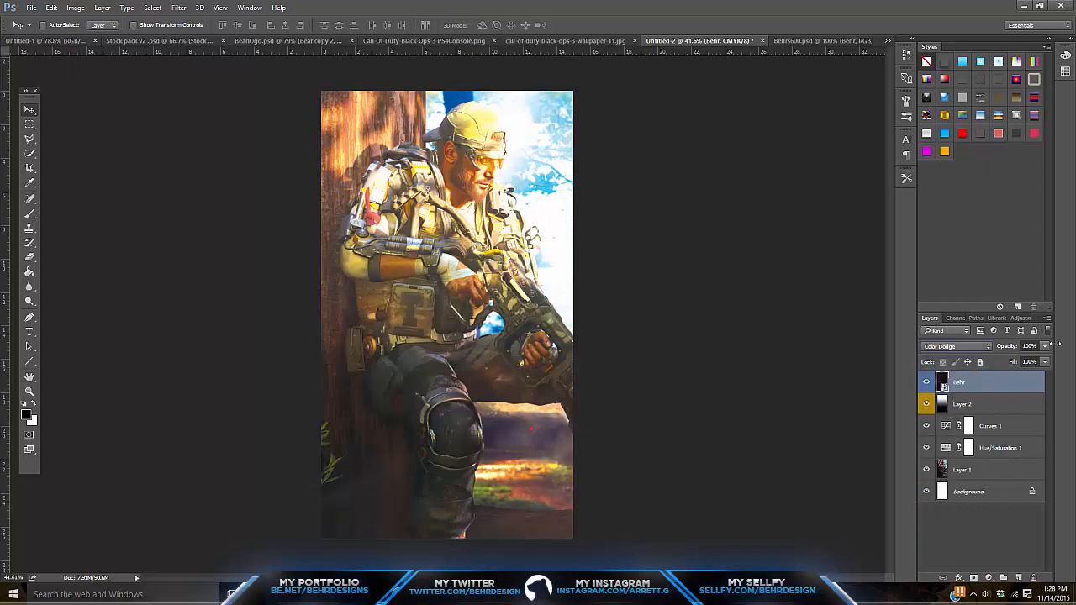
click(1045, 346)
drag(1045, 362, 1021, 360)
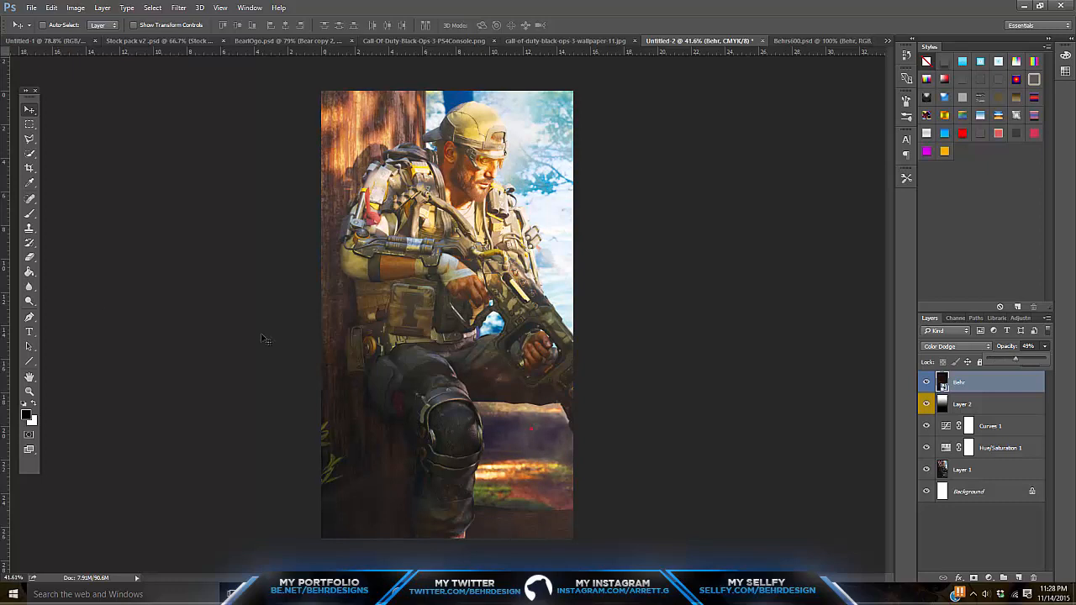
Rasterize the flare layer and erase parts of it over the soldier and upper tree trunk with a soft 405 px Eraser
click(29, 257)
click(30, 257)
click(528, 257)
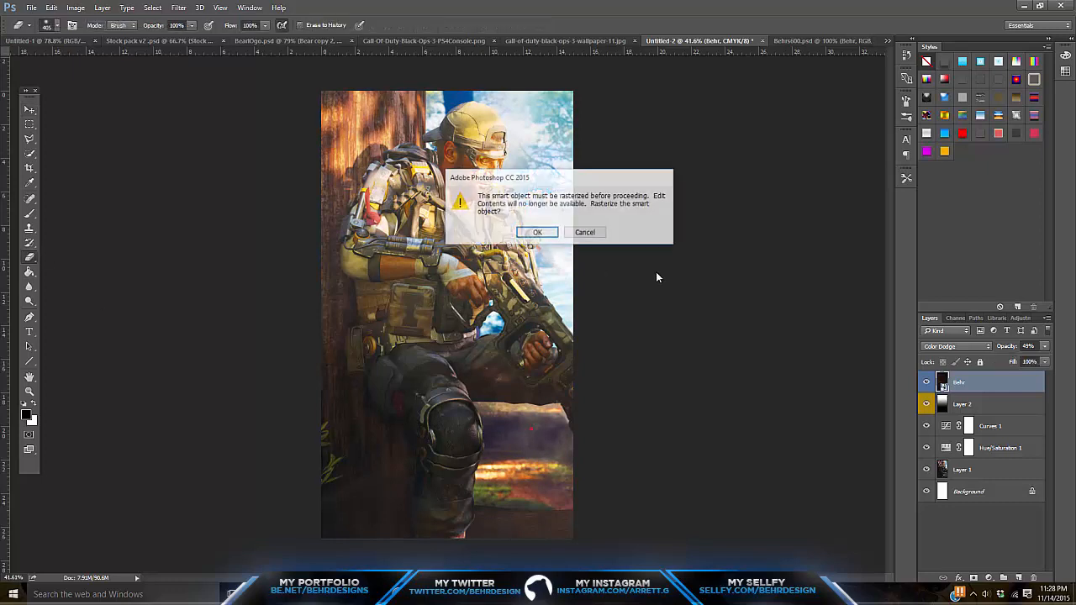
click(537, 232)
mouse_move(484, 156)
mouse_down()
mouse_move(518, 170)
mouse_move(486, 164)
mouse_move(478, 177)
mouse_move(494, 155)
mouse_move(500, 175)
mouse_move(481, 195)
mouse_move(502, 271)
mouse_move(591, 340)
mouse_move(577, 352)
mouse_move(496, 227)
mouse_move(556, 351)
mouse_move(493, 381)
mouse_move(425, 376)
mouse_move(423, 526)
mouse_move(406, 484)
mouse_move(323, 379)
mouse_move(410, 358)
mouse_move(370, 340)
mouse_up()
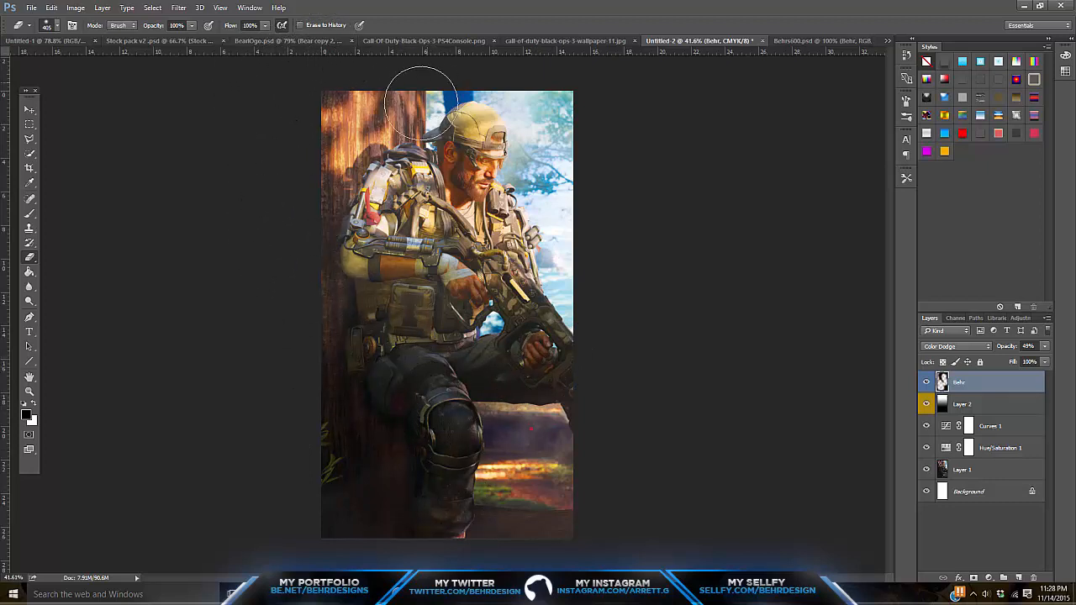
mouse_move(421, 100)
mouse_down()
mouse_move(415, 136)
mouse_move(476, 139)
mouse_up()
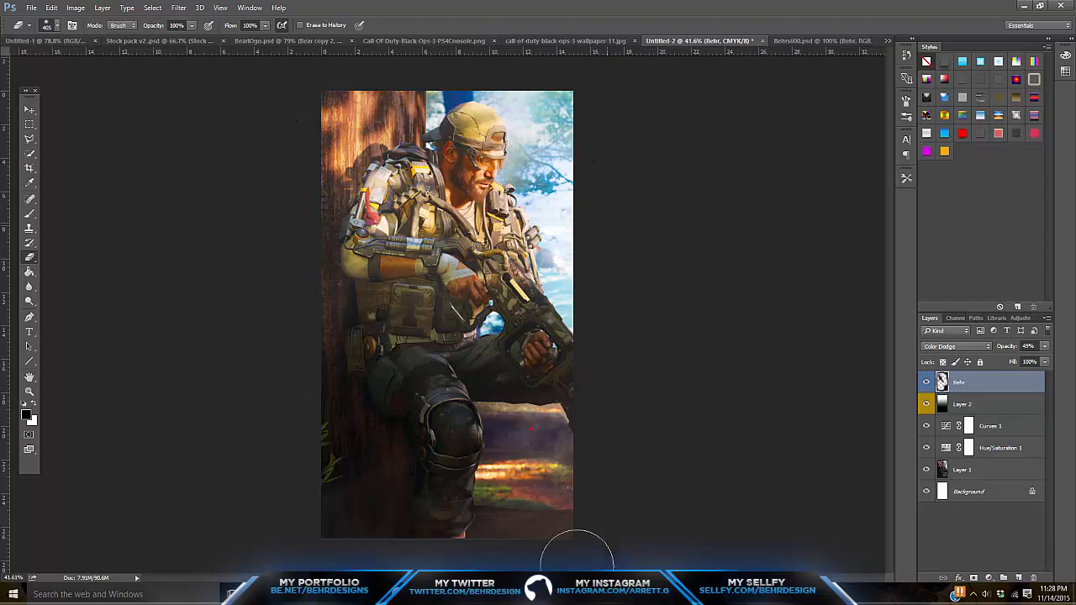
click(30, 392)
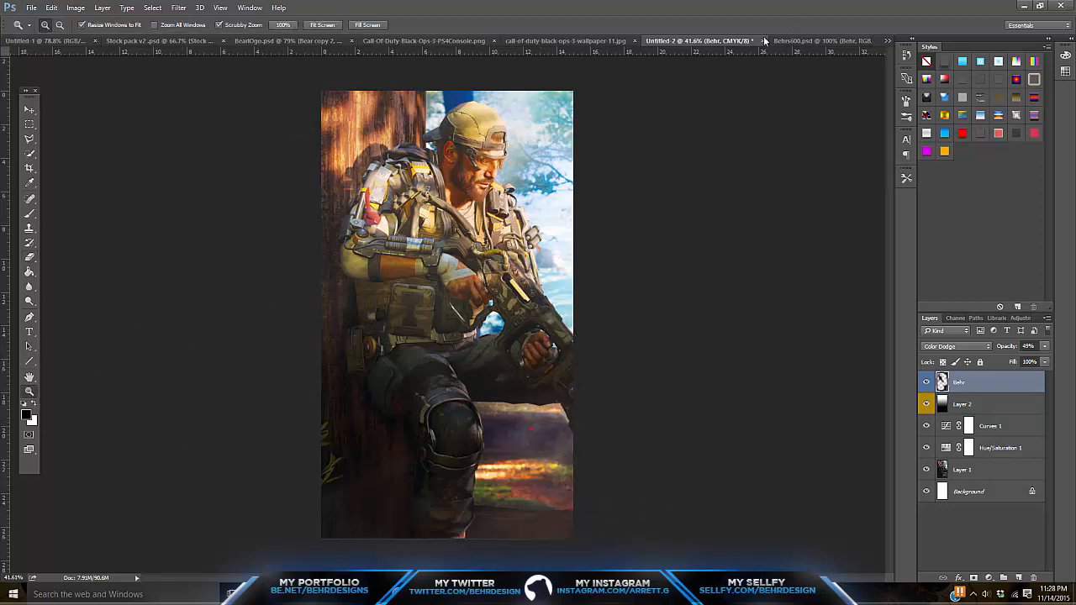
click(30, 110)
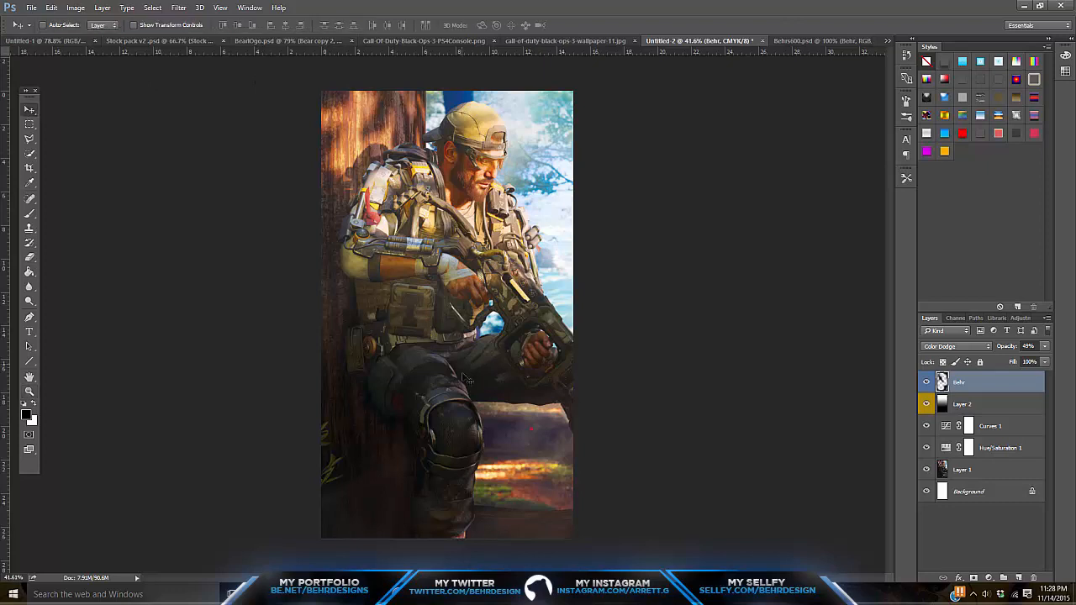
In Behrs600.psd, hide the orange sun flare layer, and make the Particles group visible and expanded
click(812, 41)
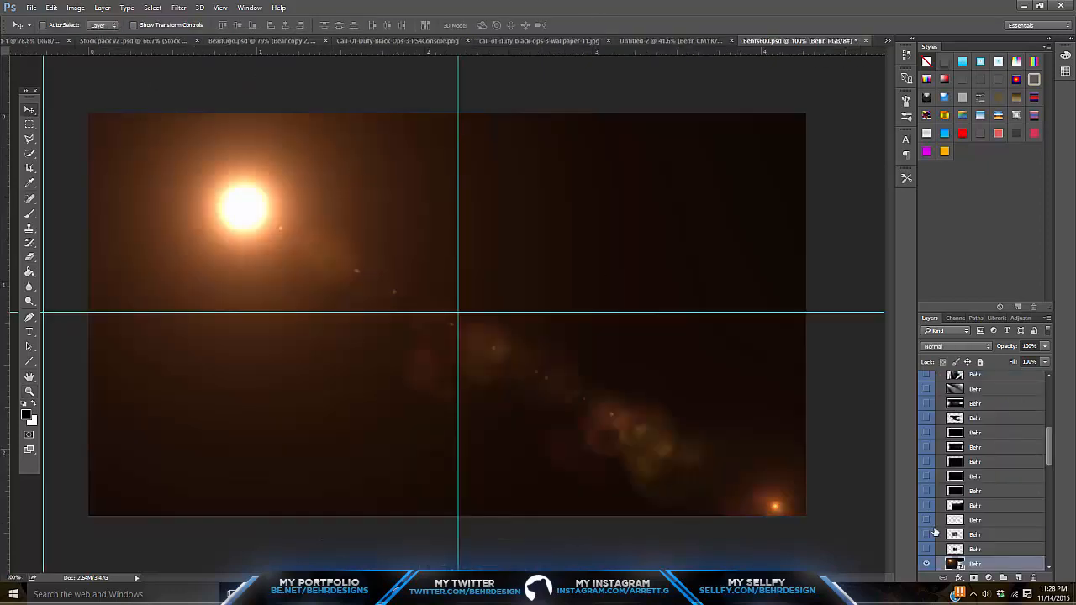
scroll(933, 533, down, 1)
click(927, 534)
scroll(929, 533, down, 3)
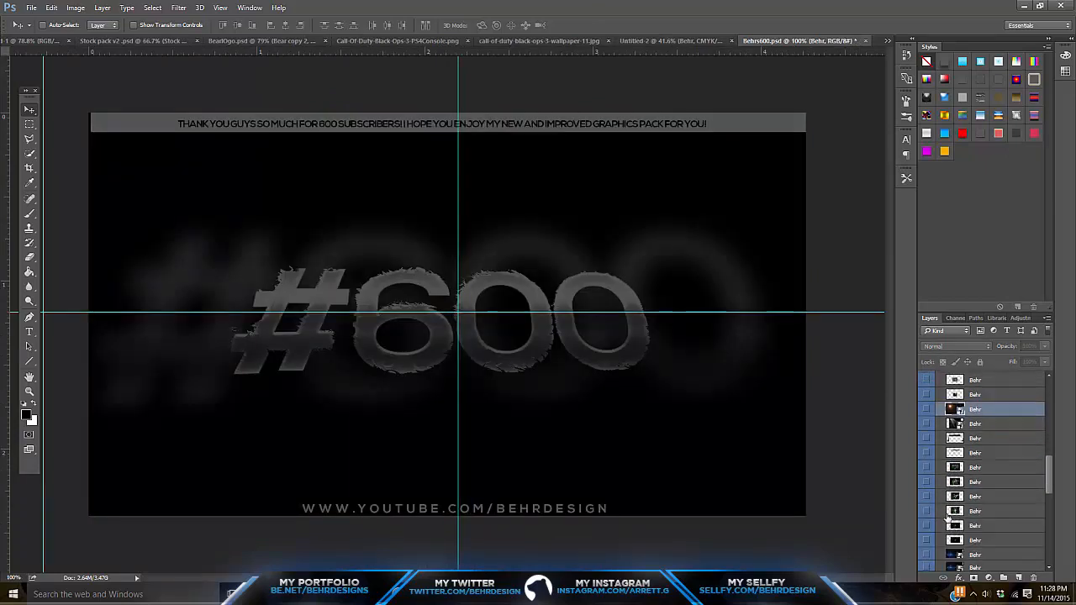
scroll(975, 517, down, 4)
drag(1049, 492, 1048, 535)
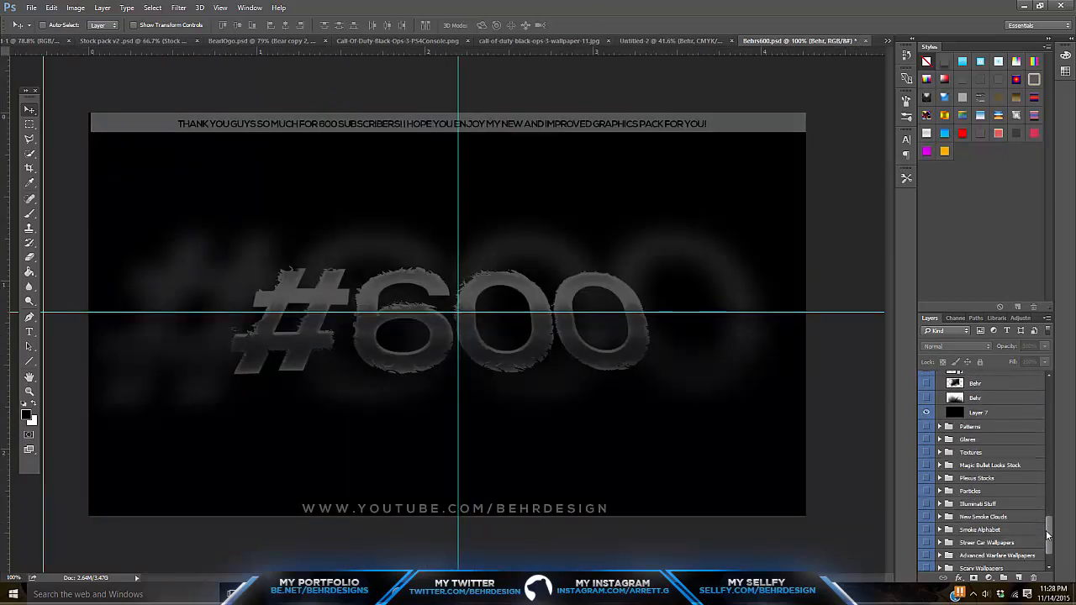
scroll(1044, 532, down, 1)
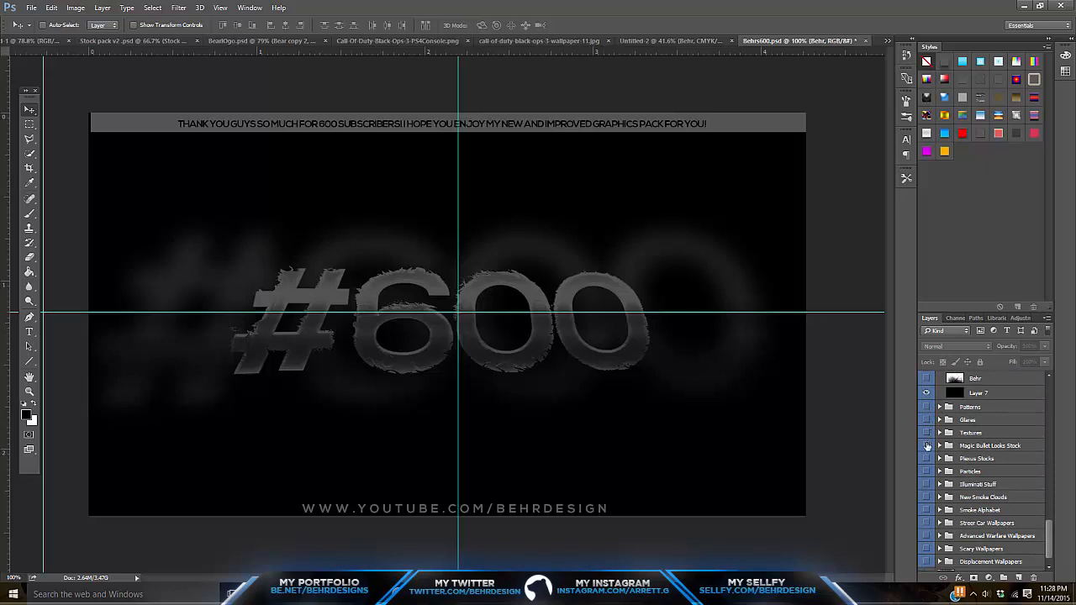
click(938, 473)
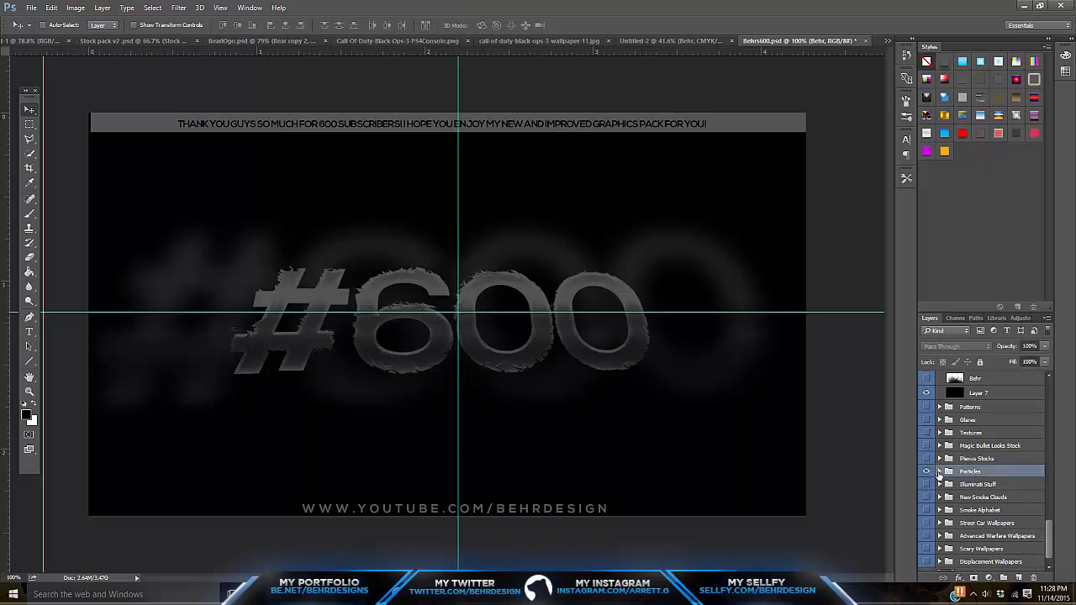
click(940, 472)
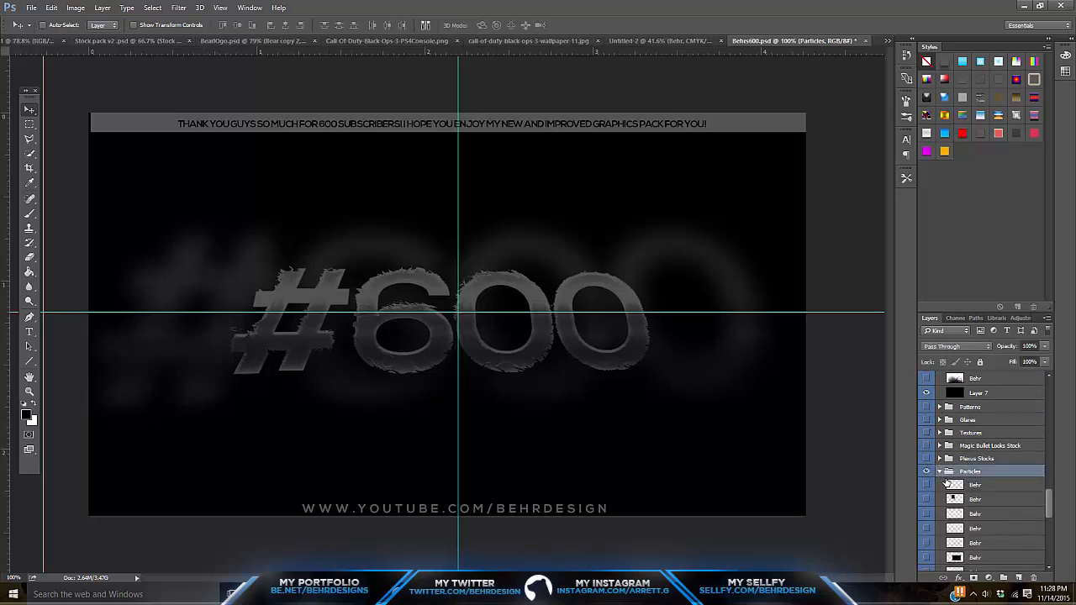
Show the third layer of the Particles group and copy it onto the Untitled-2 wallpaper
click(977, 521)
click(926, 514)
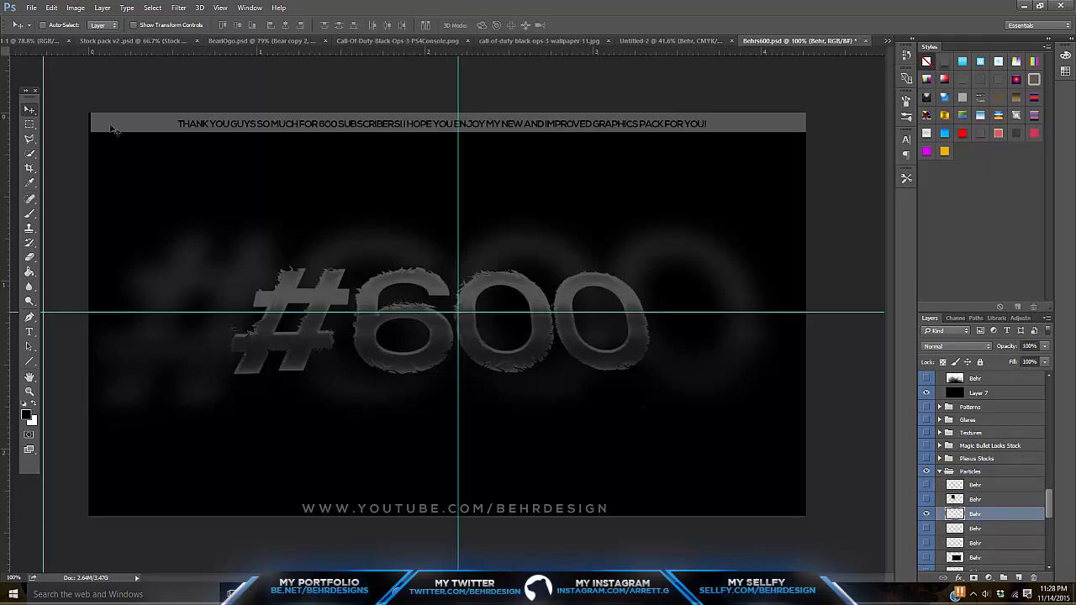
click(668, 40)
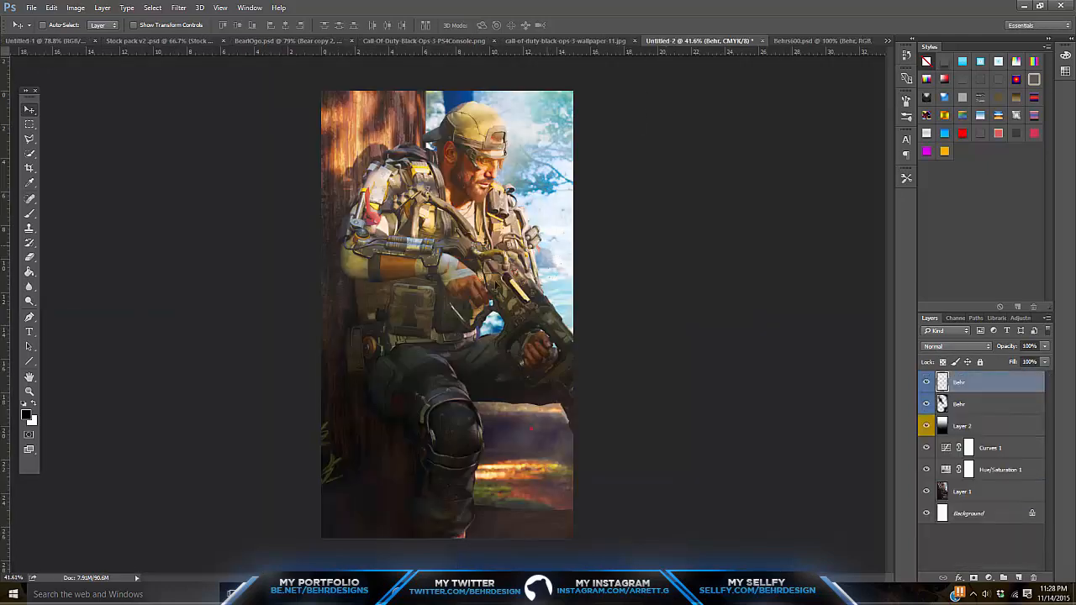
drag(476, 317, 502, 380)
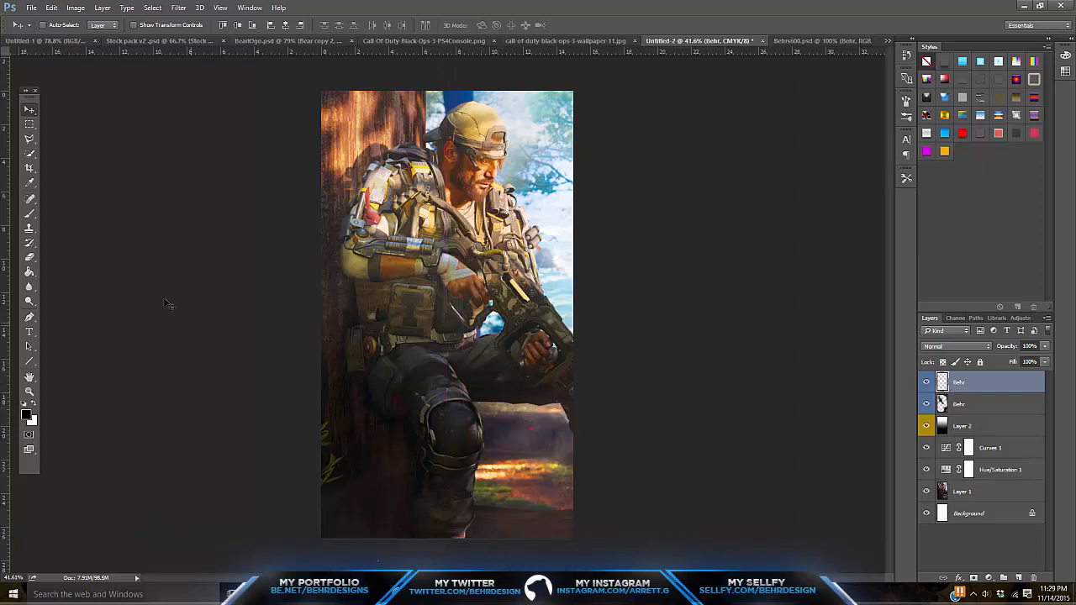
click(33, 126)
drag(44, 124, 34, 107)
click(522, 225)
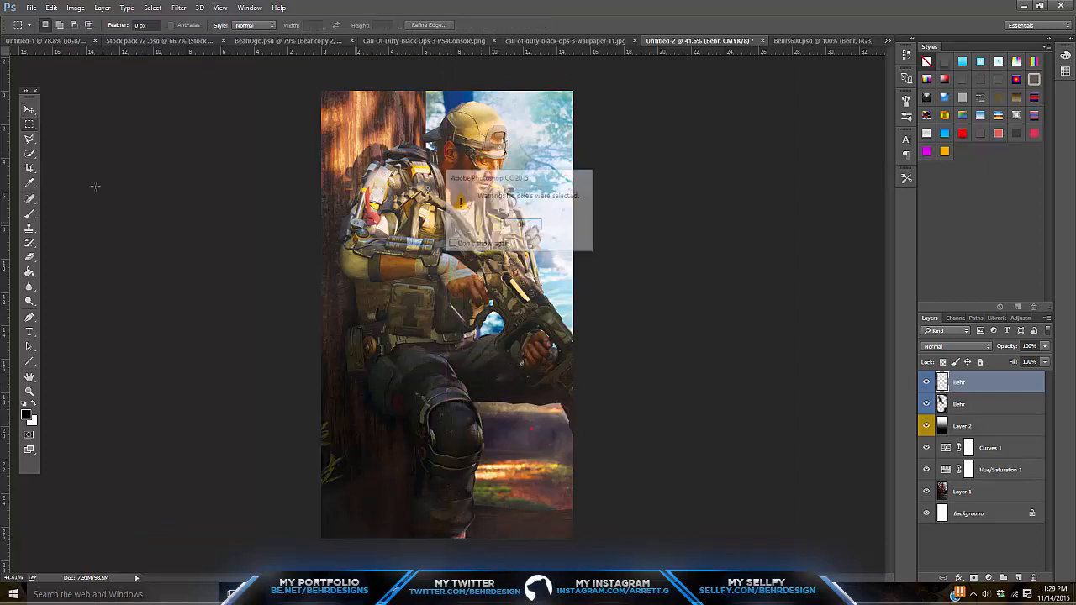
click(29, 110)
Duplicate the particles layer three times and spread the copies across the wallpaper
drag(453, 286, 579, 305)
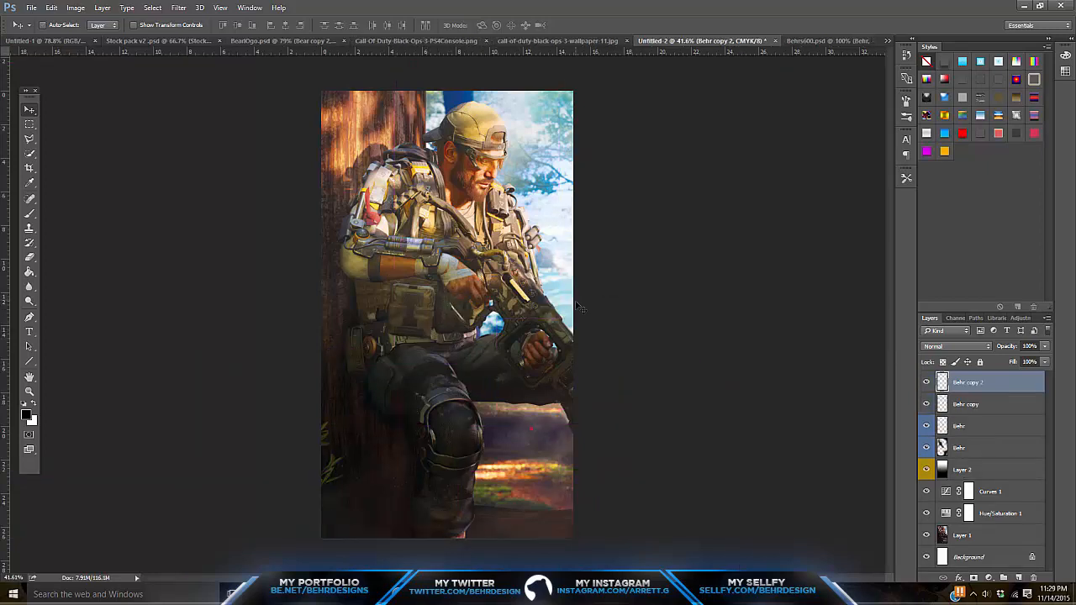
drag(624, 242, 613, 237)
drag(503, 283, 660, 473)
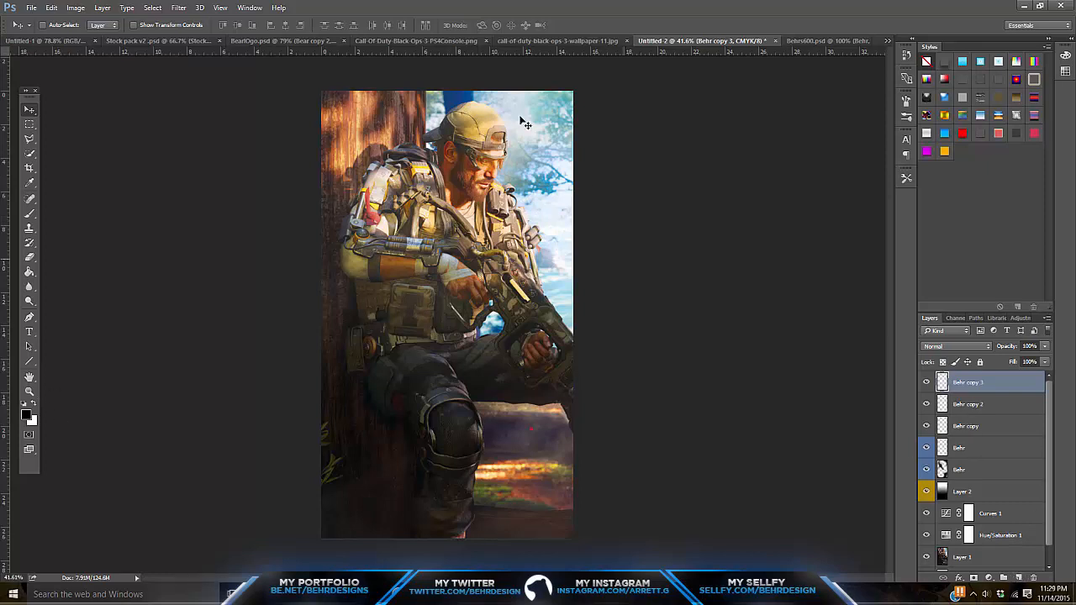
On a new layer, paint a white glow along all canvas edges with a soft 126 px brush, and reduce the layer's fill to 5%
click(1019, 579)
click(33, 220)
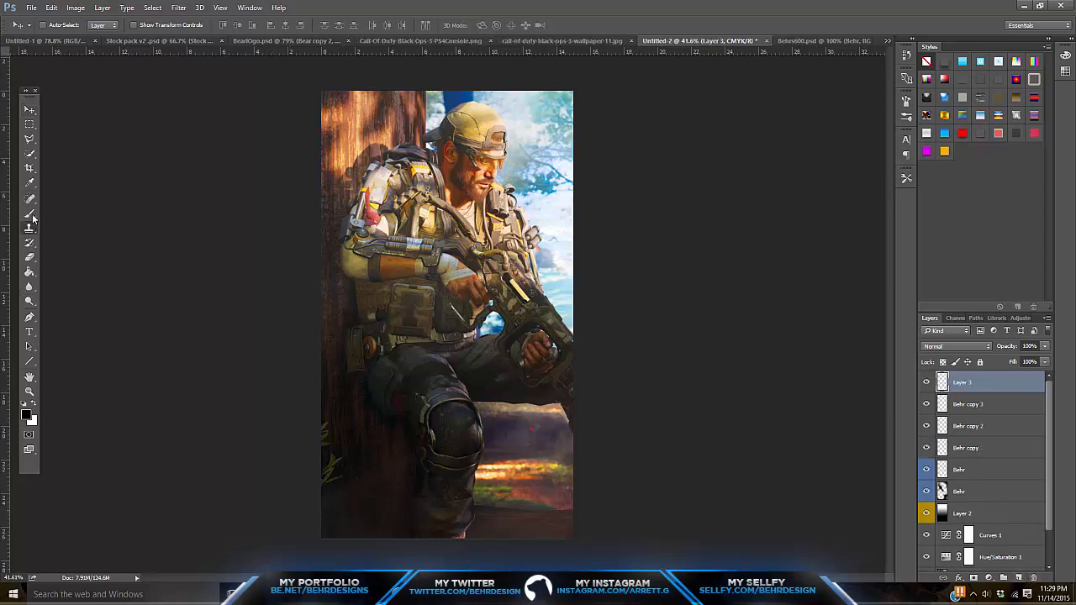
key(b)
click(36, 403)
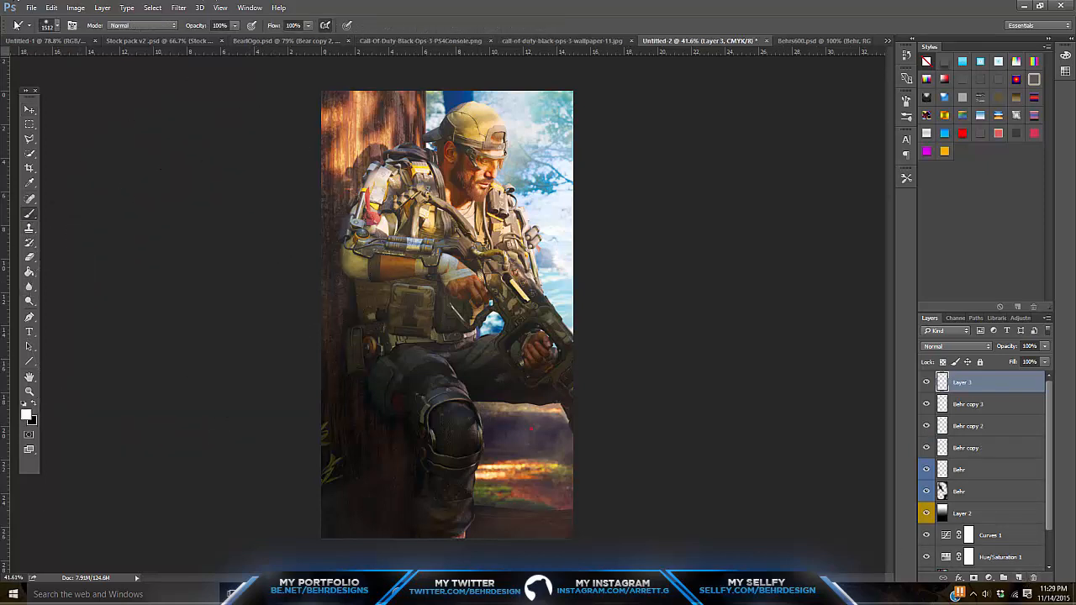
click(57, 26)
click(76, 60)
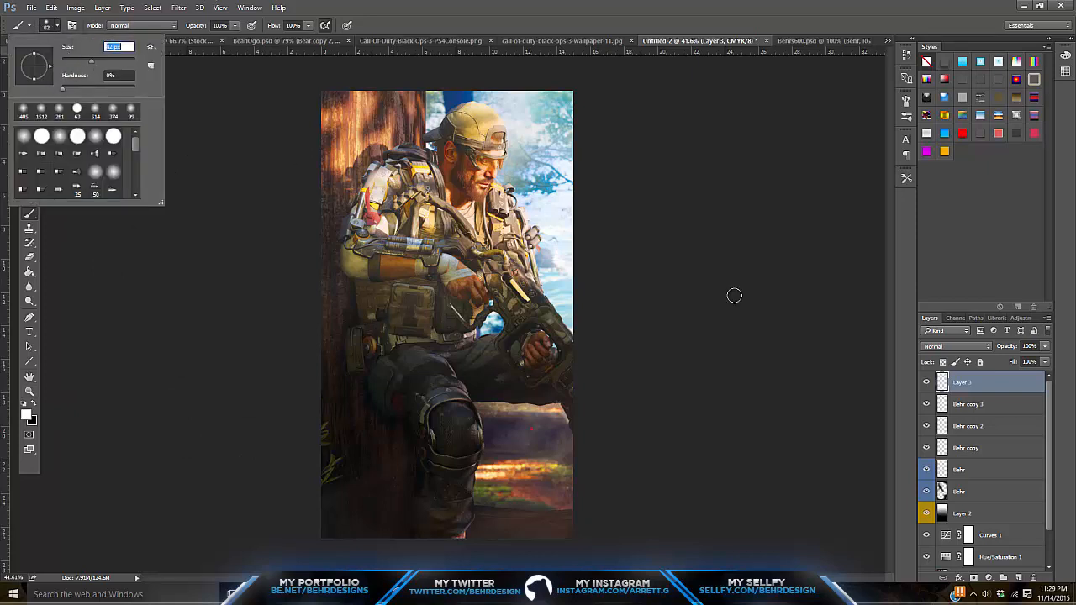
click(104, 62)
click(57, 26)
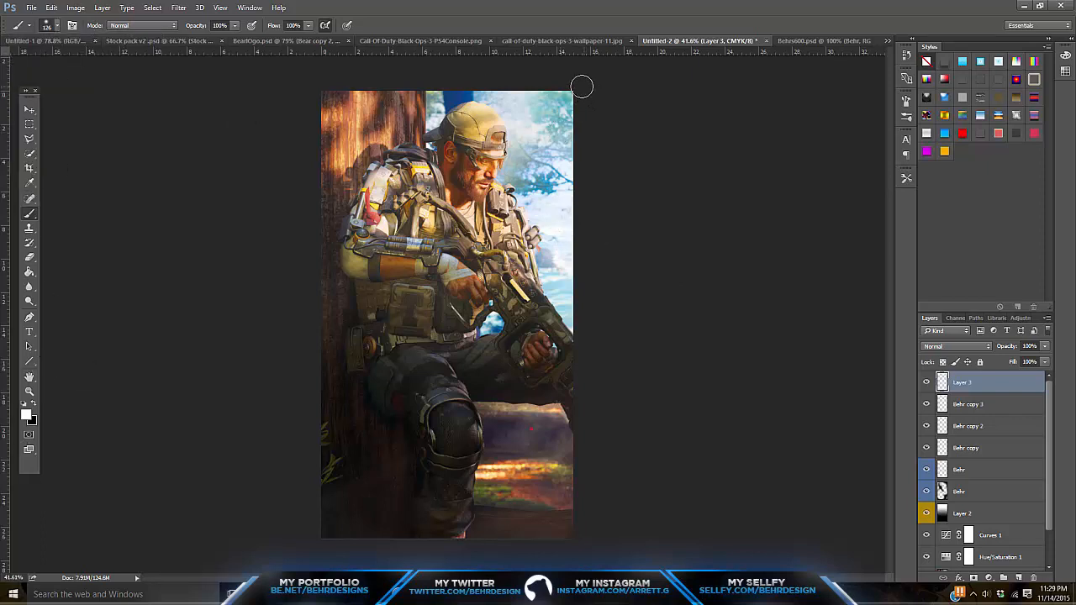
mouse_move(575, 434)
mouse_down()
mouse_move(571, 555)
mouse_move(580, 542)
mouse_move(307, 551)
mouse_move(187, 533)
mouse_move(325, 532)
mouse_move(315, 536)
mouse_move(321, 277)
mouse_move(297, 2)
mouse_move(333, 86)
mouse_move(692, 109)
mouse_up()
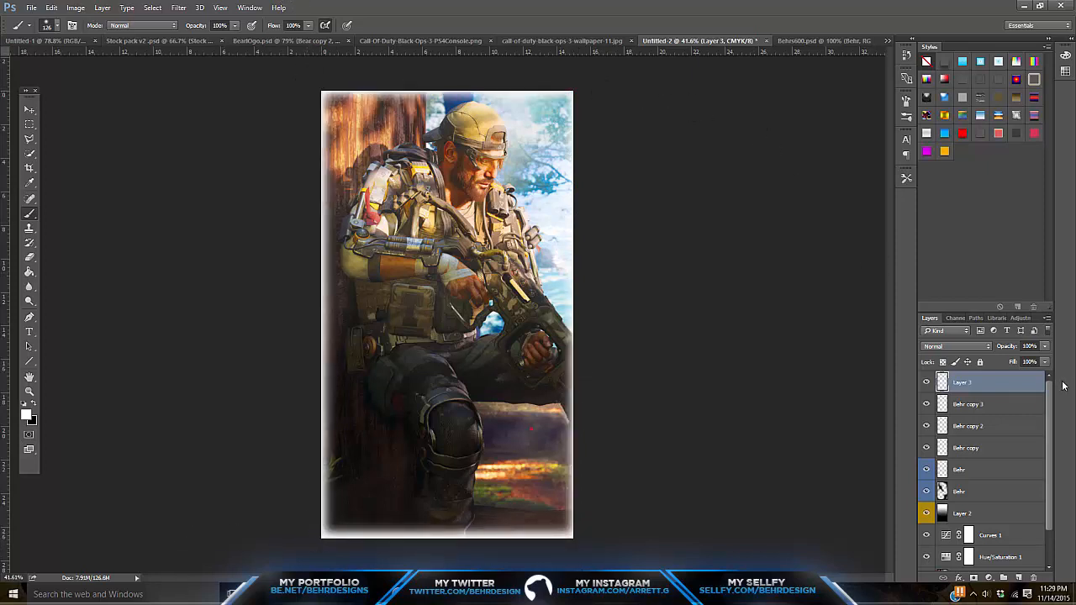
drag(1044, 370, 992, 375)
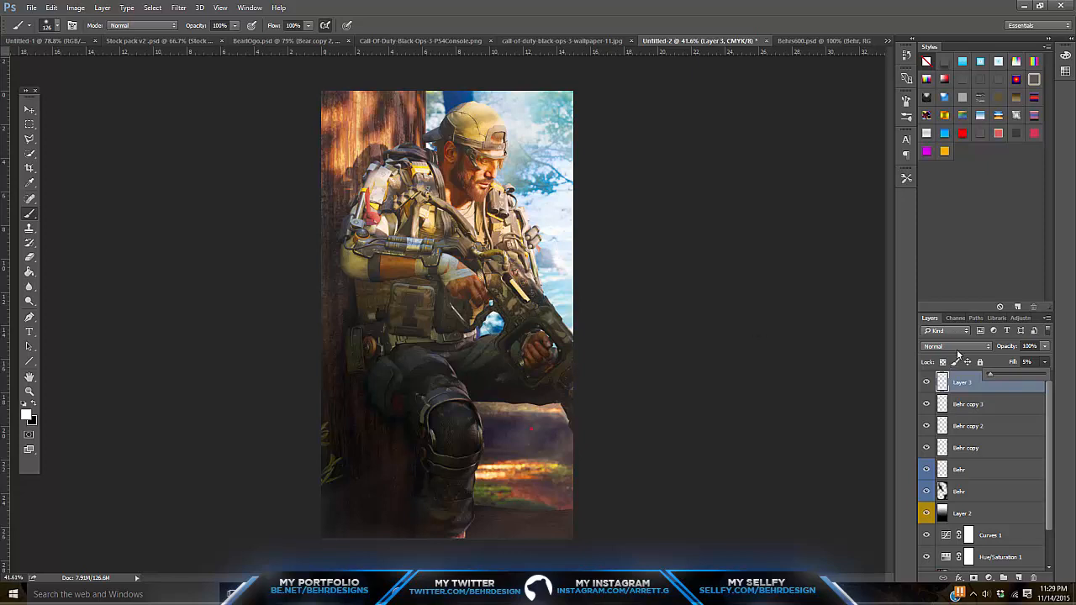
click(30, 111)
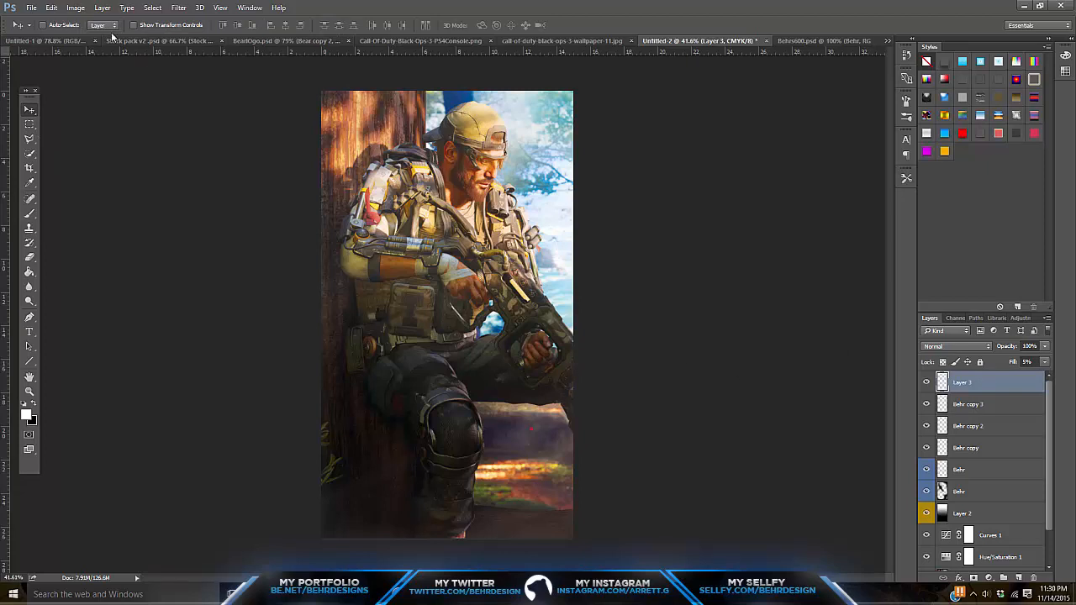
Open BlackOpsIII-logo.png from the Desktop
click(32, 7)
click(38, 30)
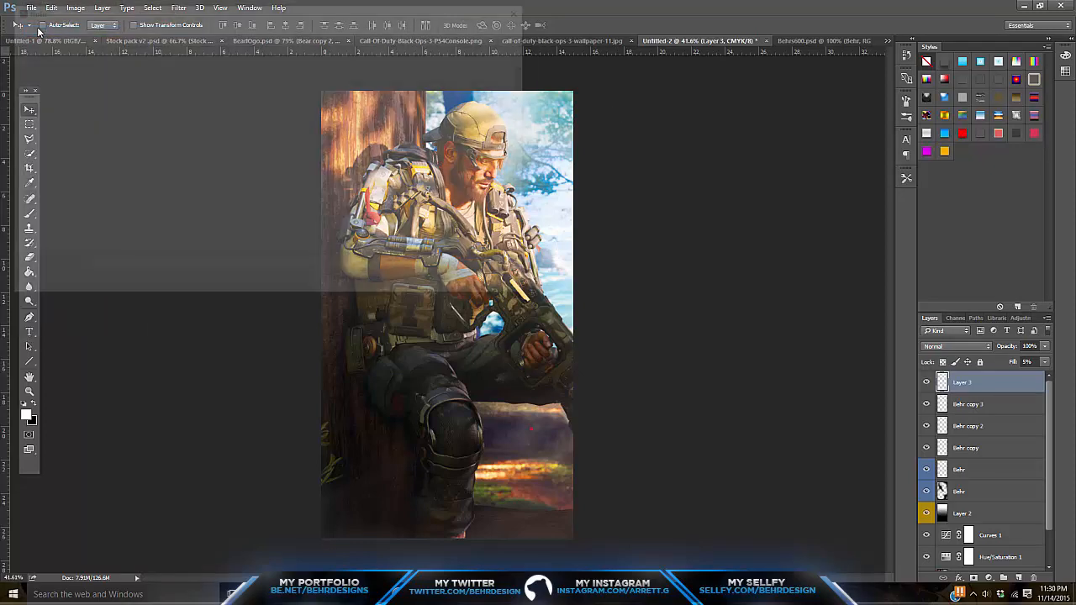
text(black)
key(Down)
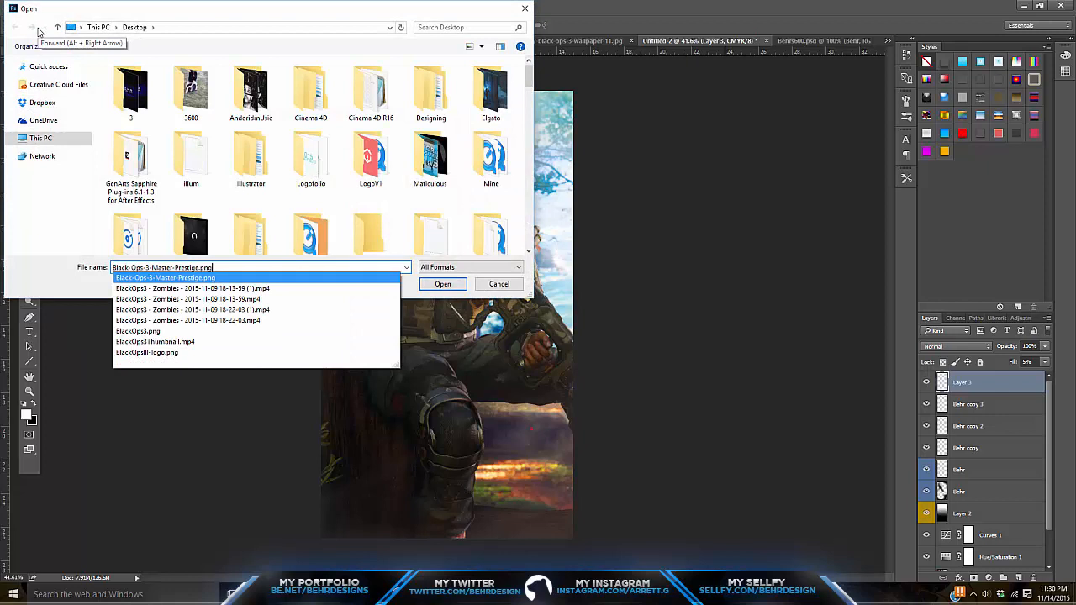
key(Up)
key(Down)
key(Down)
key(Down)
key(Down)
key(Return)
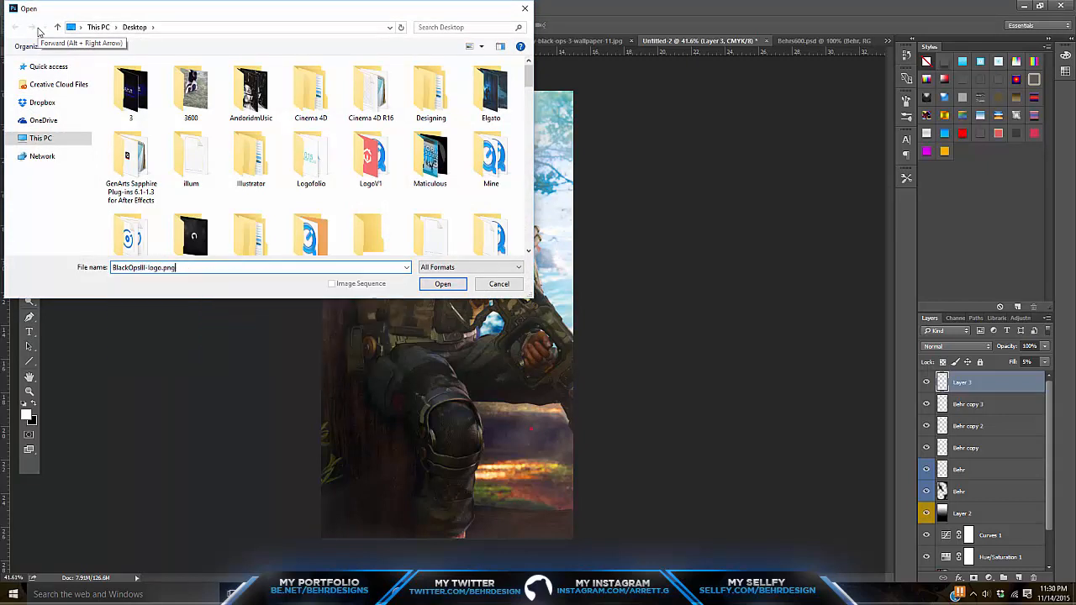
key(Return)
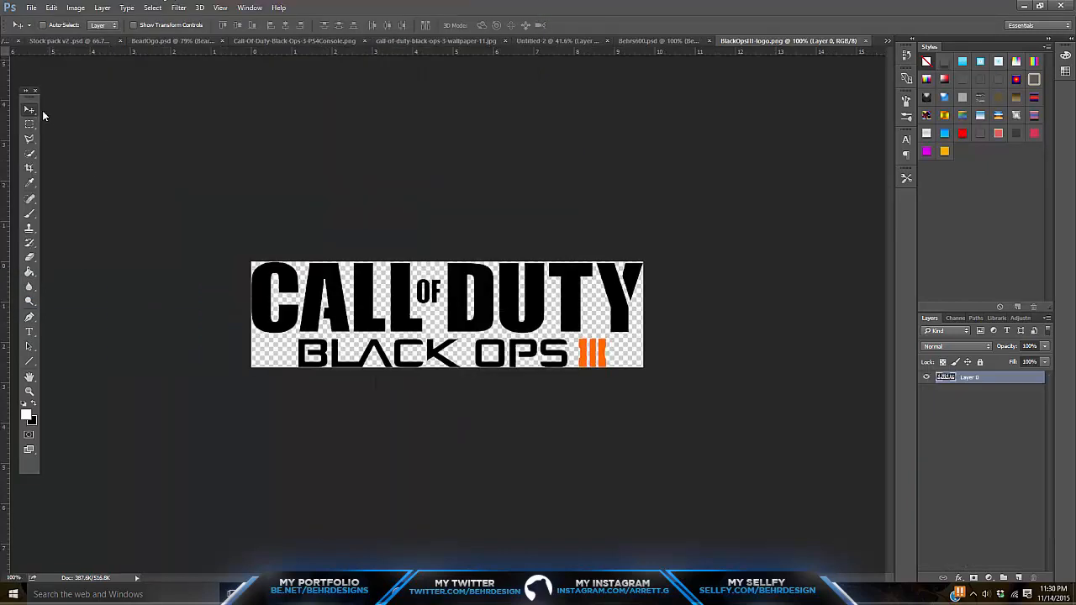
Copy the Call of Duty Black Ops III logo onto the Untitled-2 wallpaper, over the soldier's midsection
drag(495, 322, 472, 296)
key(ctrl+t)
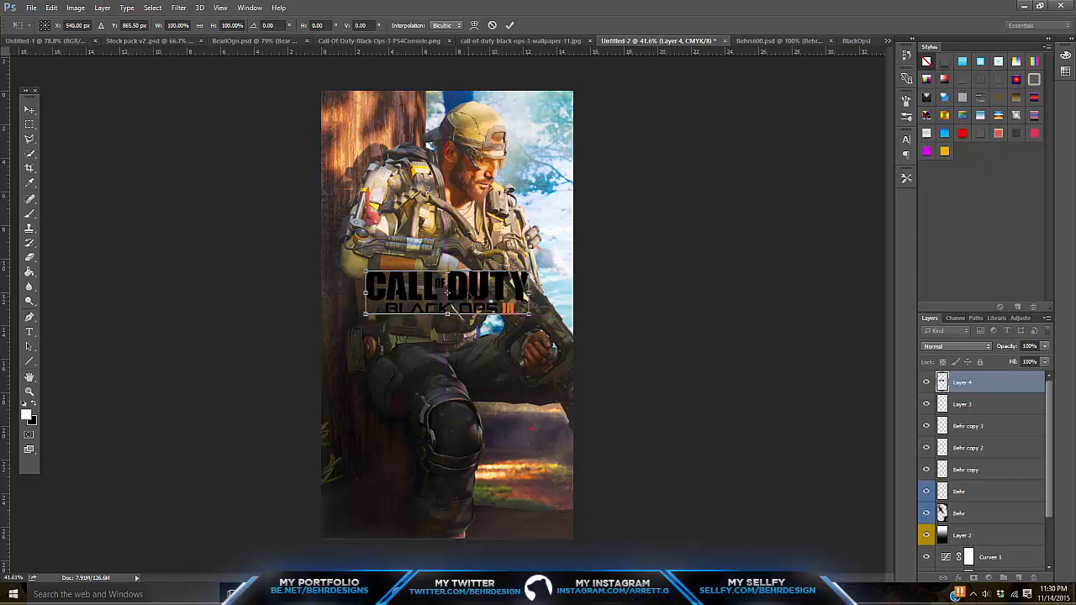
key(Return)
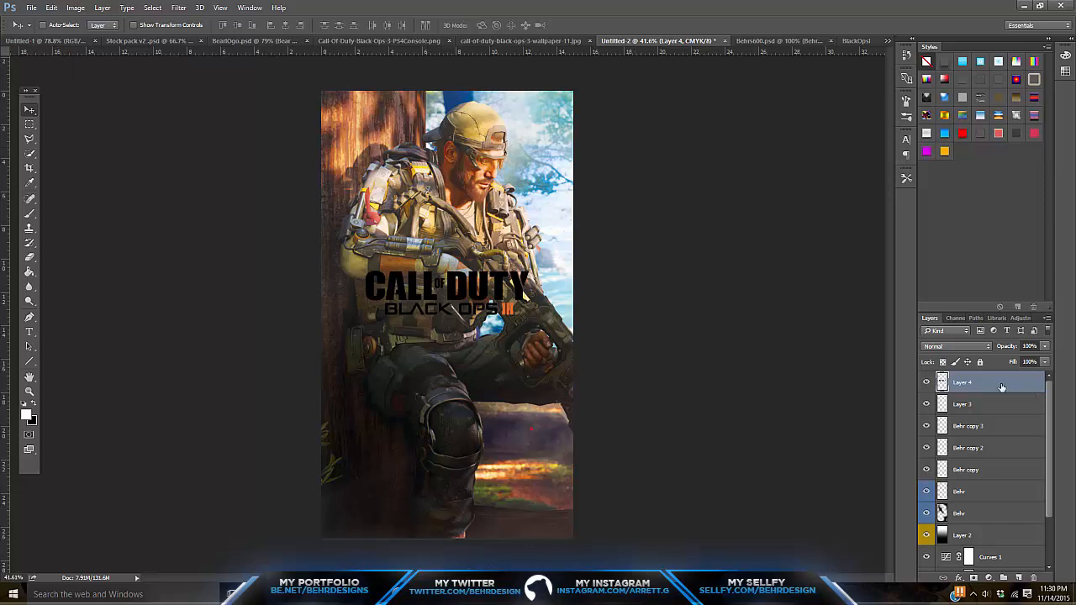
Outline the black Call of Duty Black Ops lettering without the orange III, then cut and paste it onto its own layer
click(29, 392)
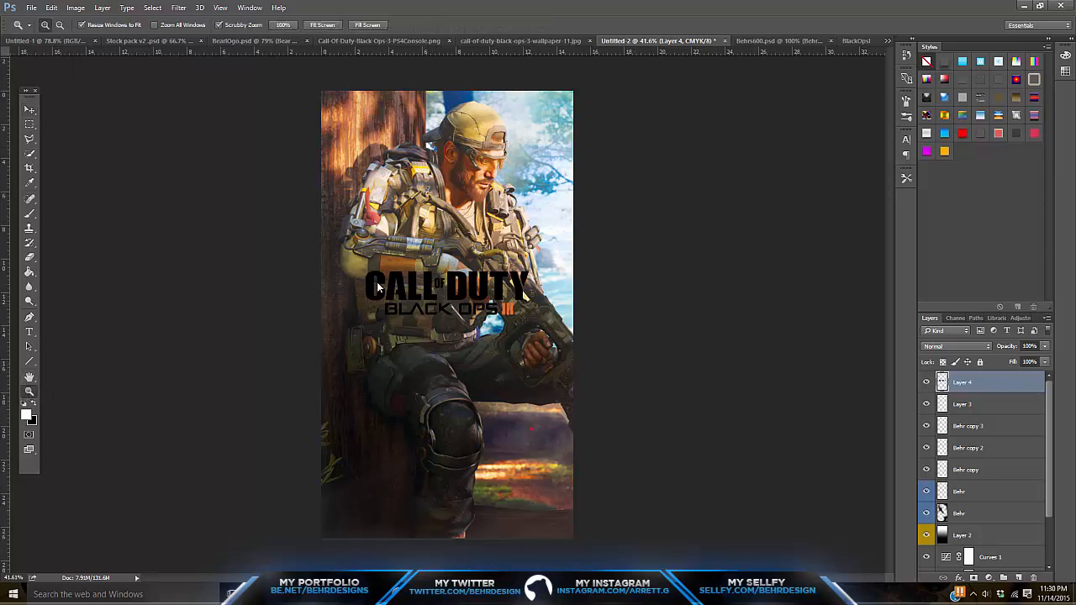
drag(455, 288, 454, 287)
click(29, 139)
click(176, 166)
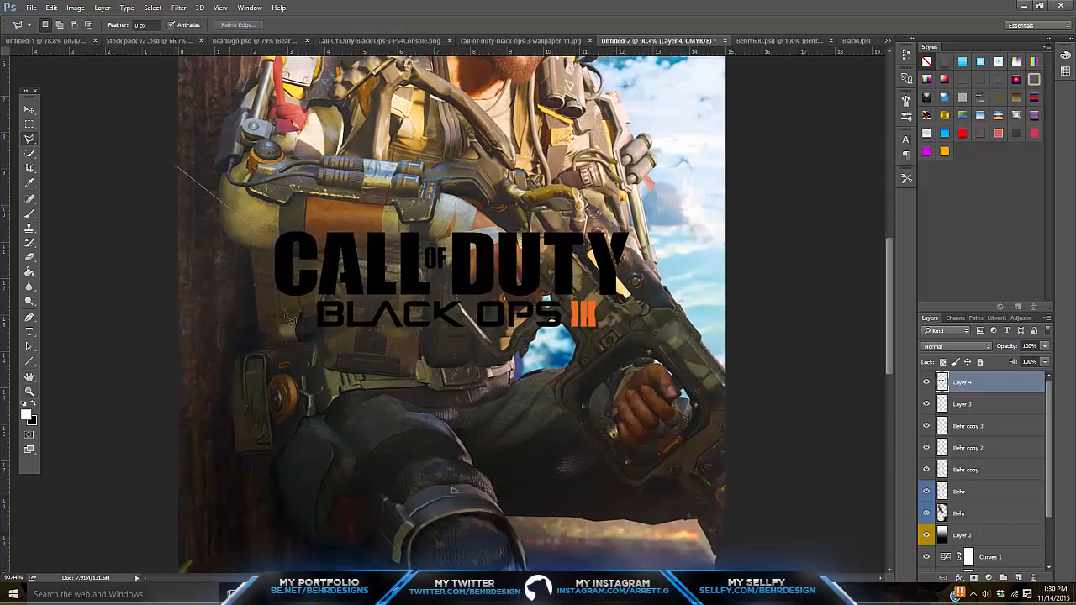
click(288, 343)
click(509, 347)
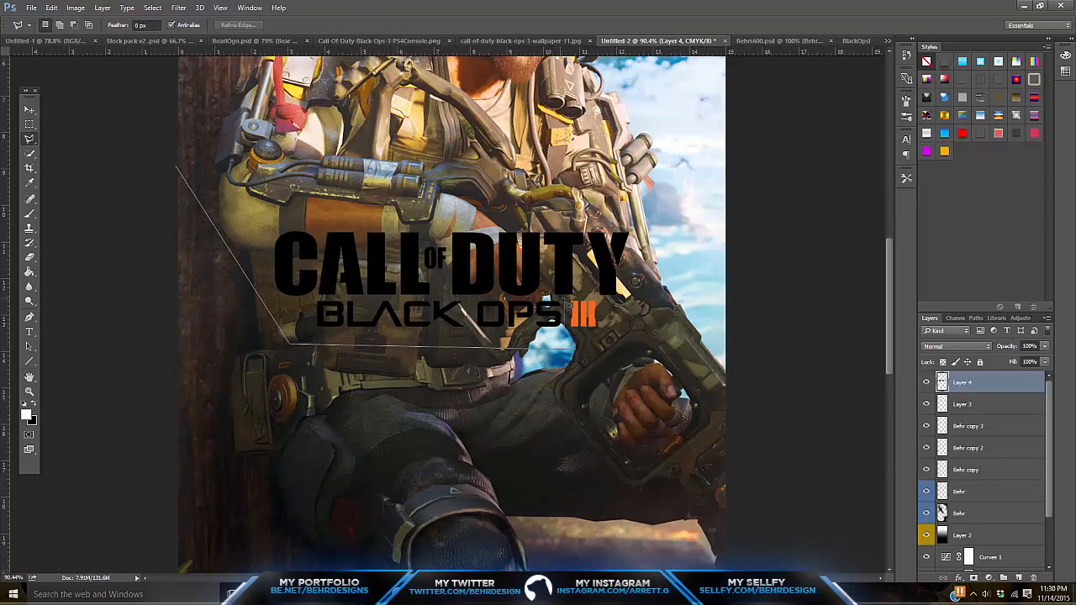
click(648, 296)
click(647, 175)
click(176, 166)
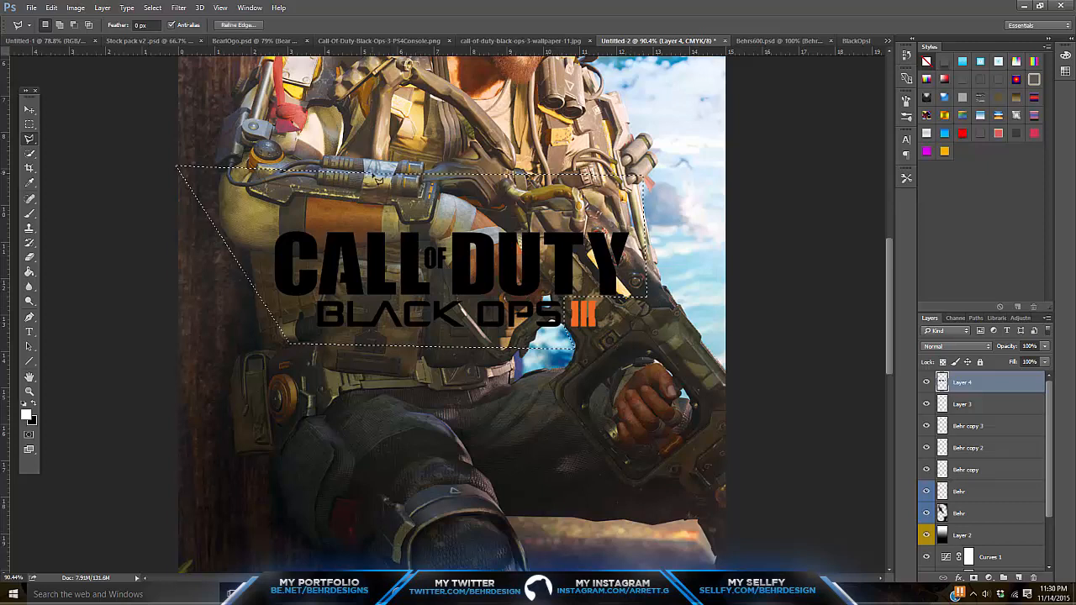
key(Delete)
key(ctrl+d)
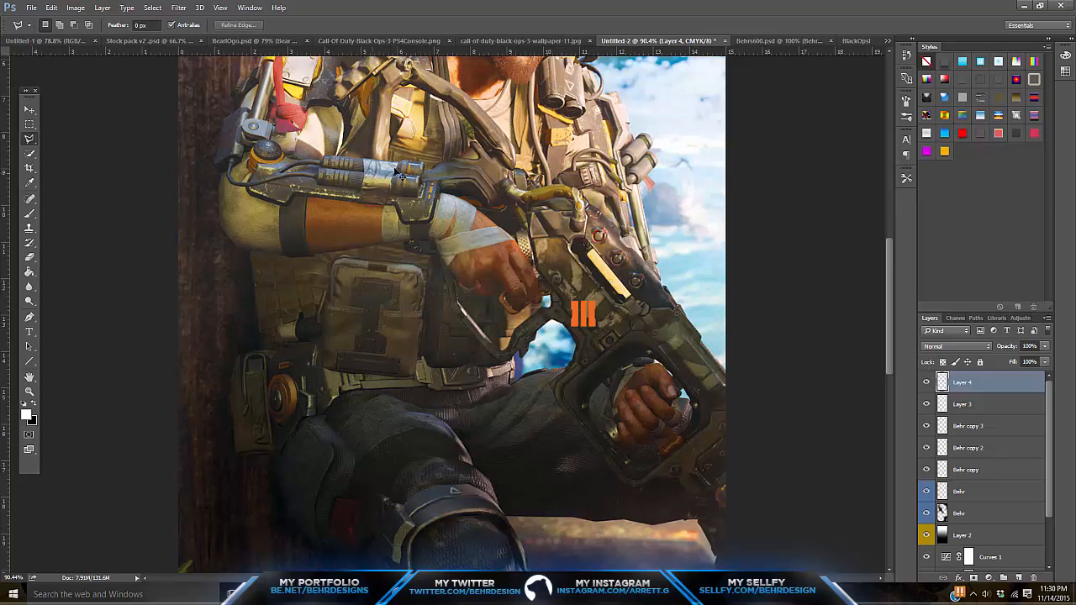
key(ctrl+v)
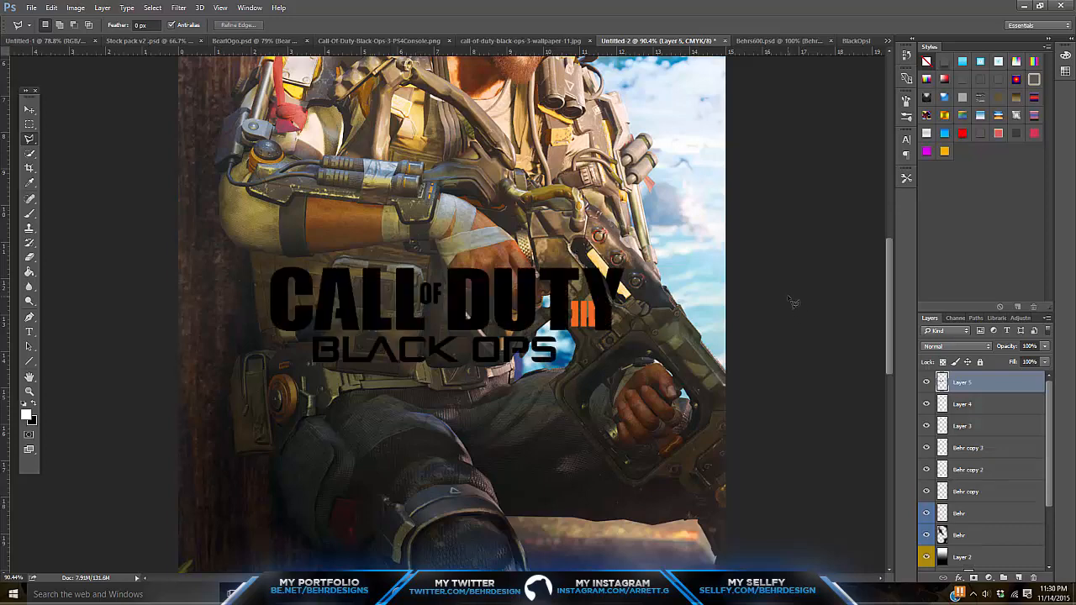
Apply a white Color Overlay at 100% opacity to the pasted lettering and move it back into place beside the orange III
right_click(981, 382)
click(738, 271)
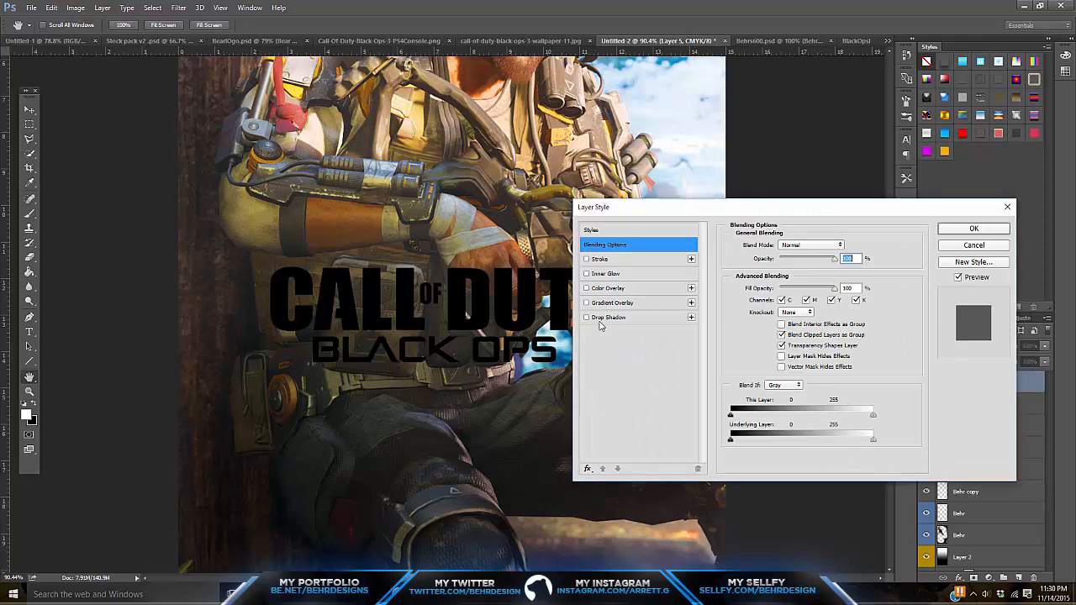
click(589, 290)
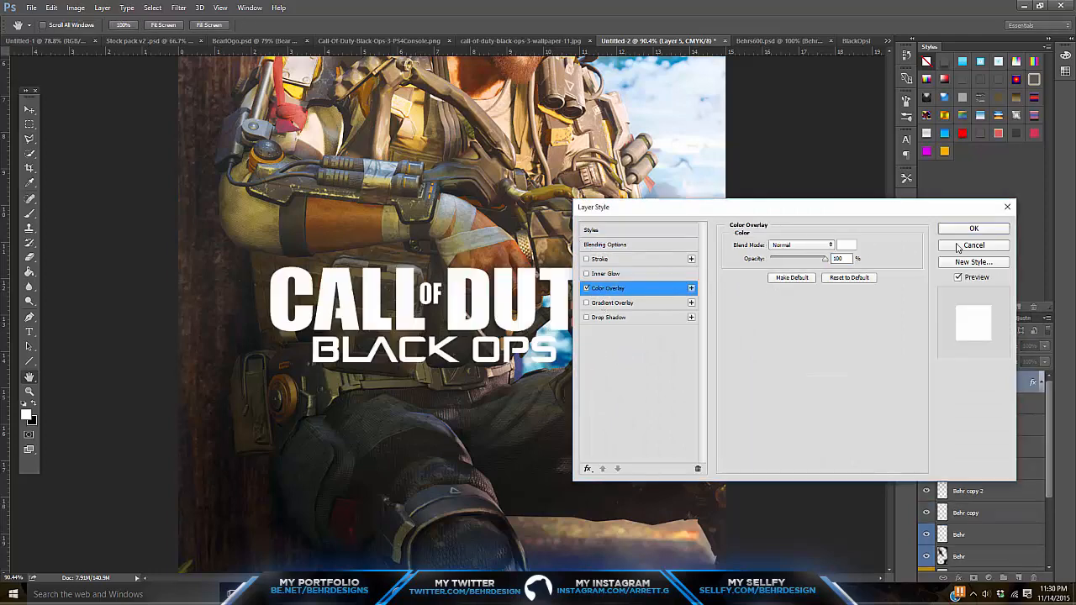
click(973, 229)
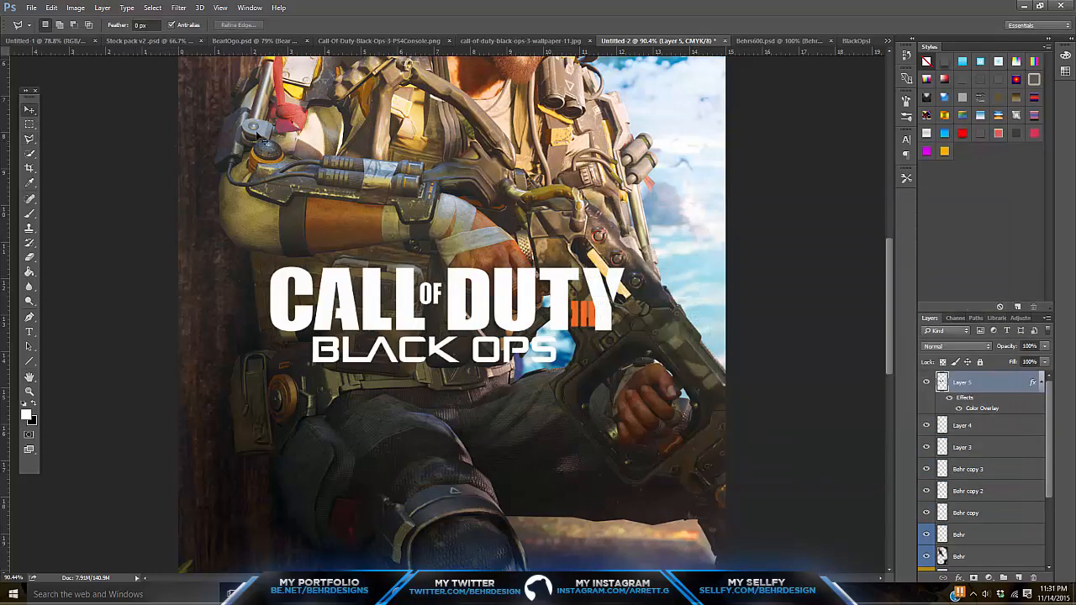
key(v)
drag(454, 185, 476, 149)
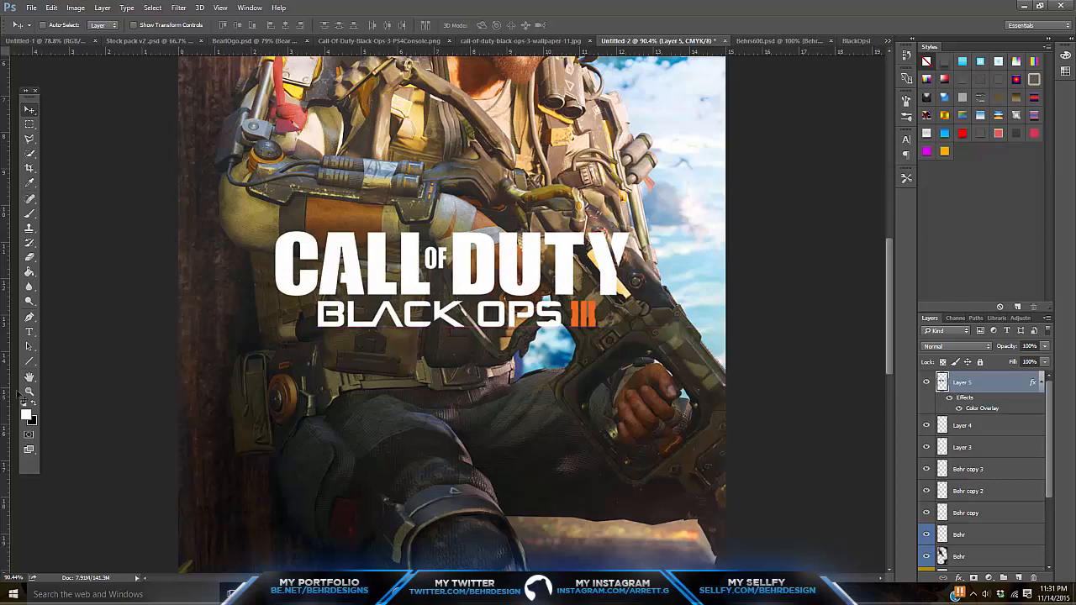
Merge the white lettering layer with the orange III layer
click(29, 392)
drag(468, 363, 381, 357)
drag(430, 283, 496, 282)
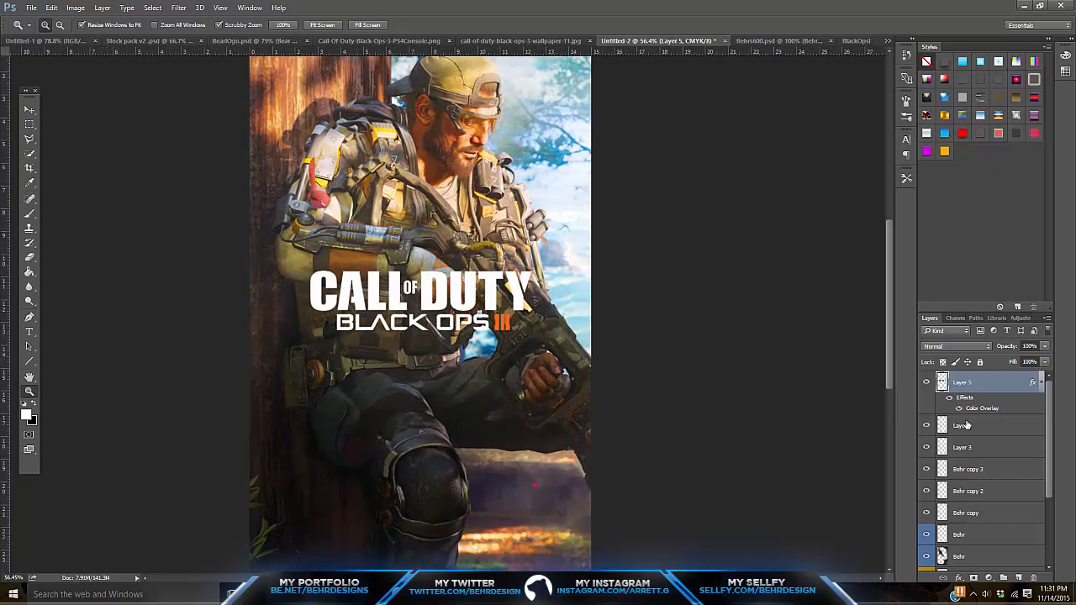
right_click(967, 426)
click(885, 404)
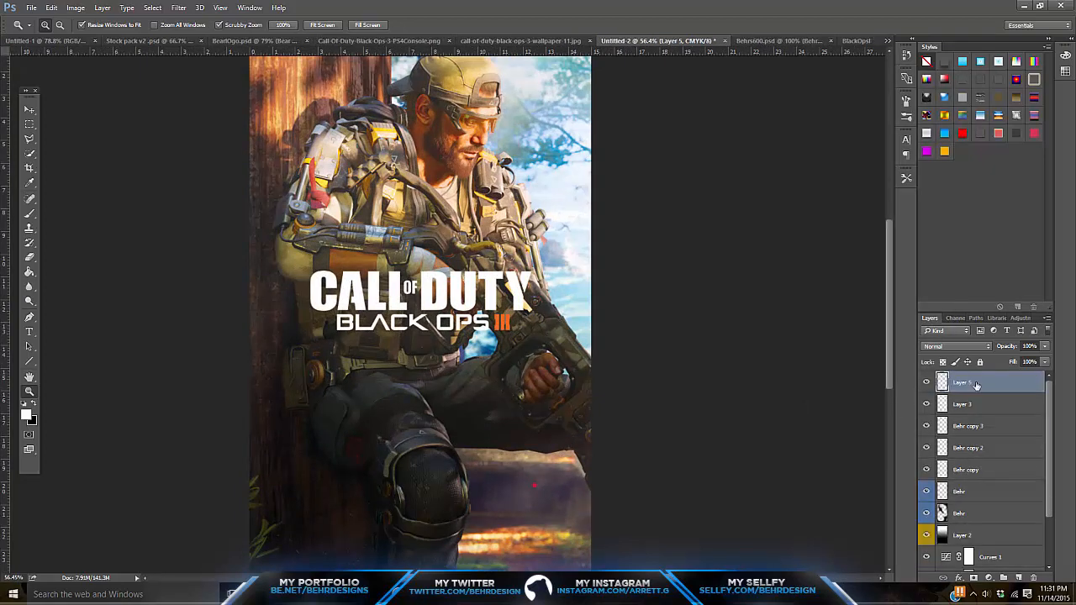
Add a Multiply drop shadow to the merged logo with 3 px distance, 20% spread, 169 px size and reduced opacity
right_click(976, 384)
click(799, 157)
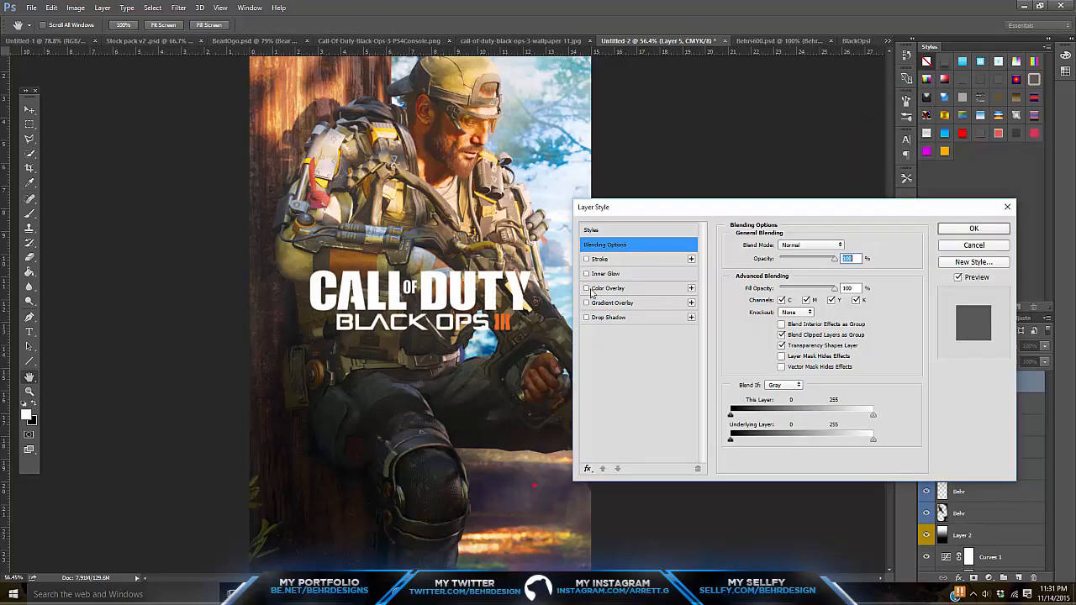
click(588, 468)
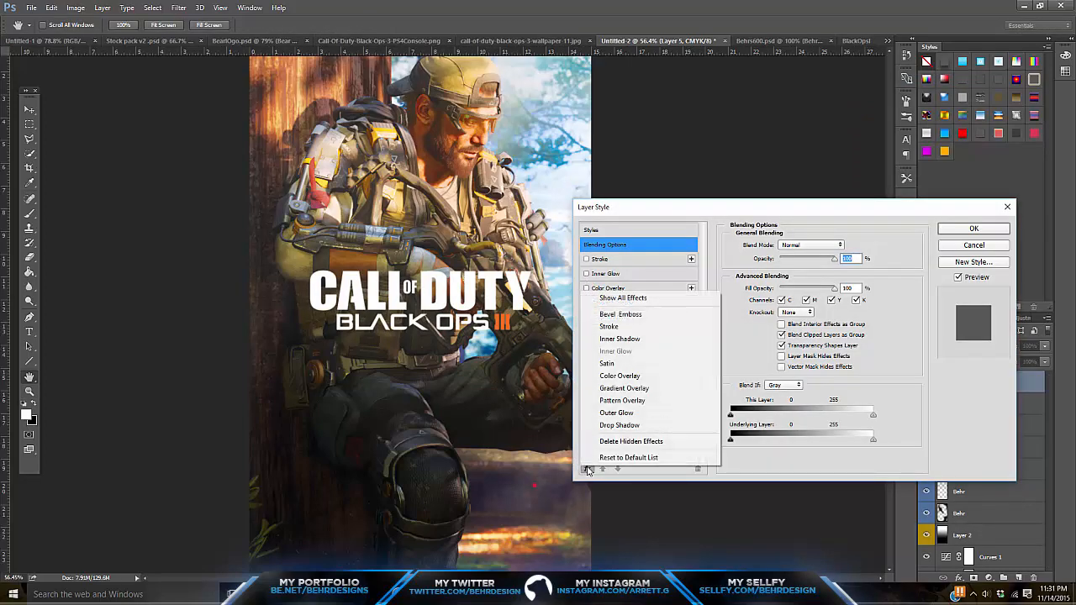
click(620, 424)
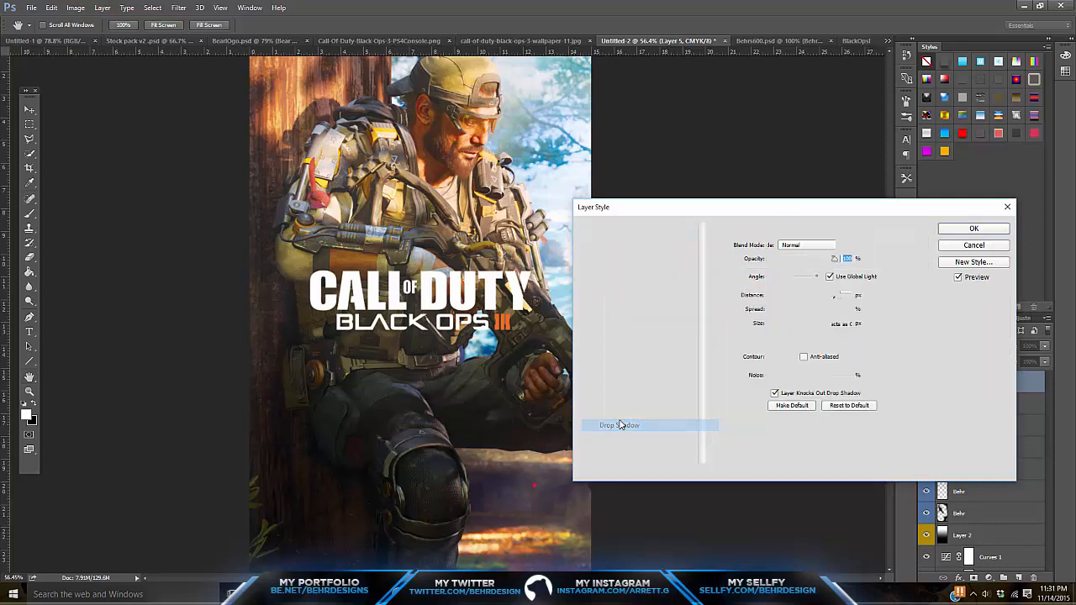
drag(771, 304, 808, 330)
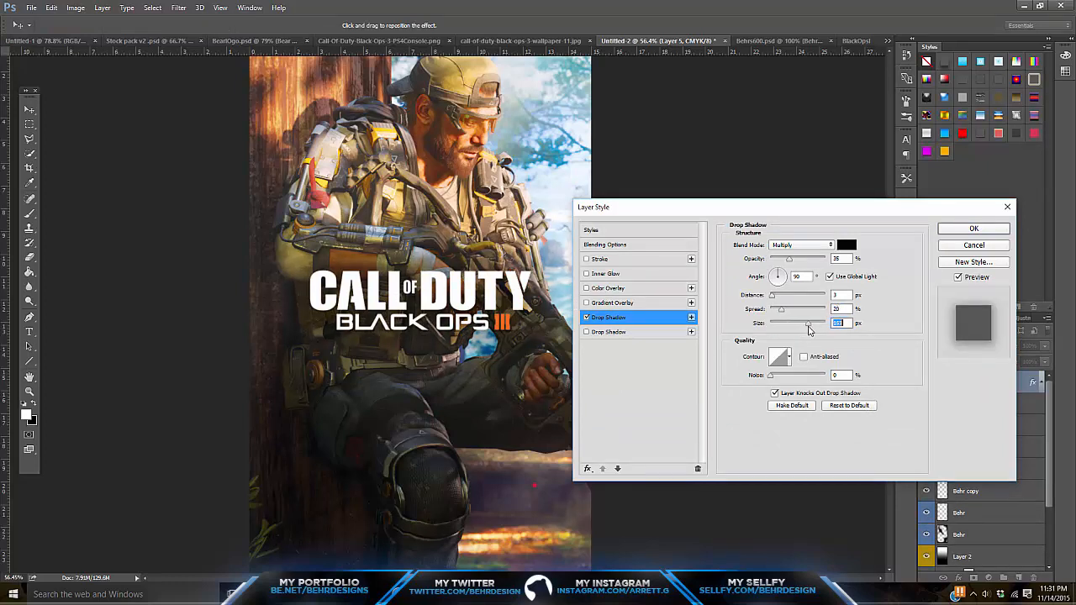
drag(790, 261, 780, 258)
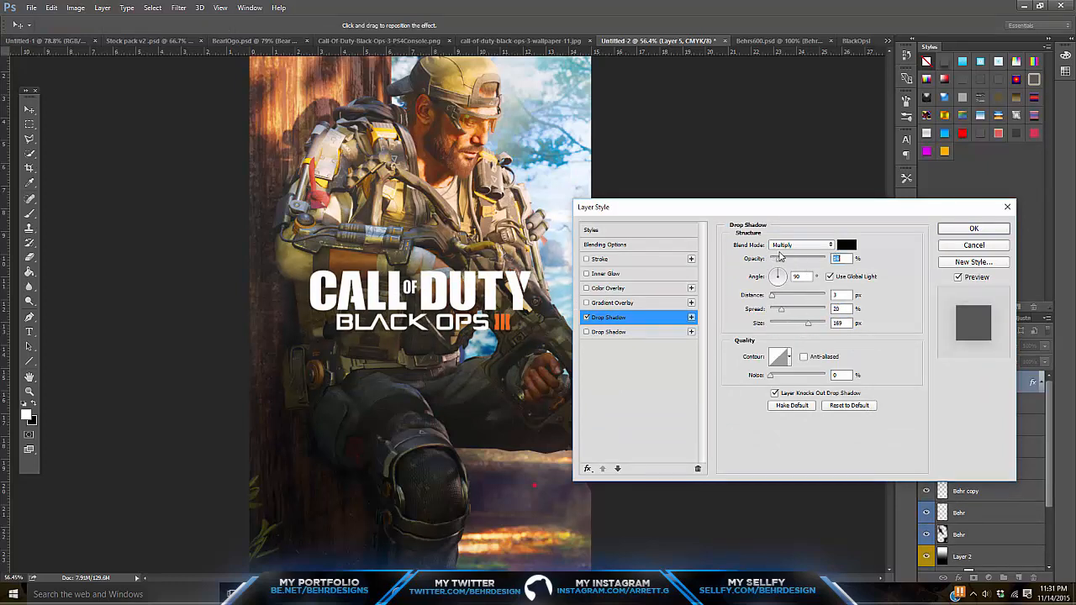
click(971, 228)
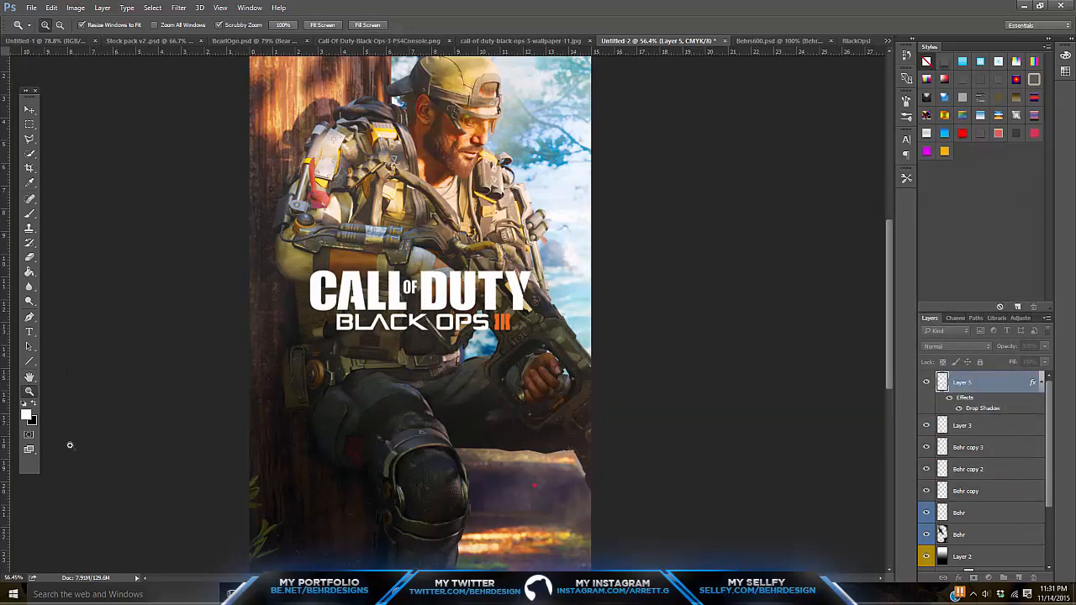
Nudge the finished logo's position over the soldier's midsection
drag(466, 338, 455, 278)
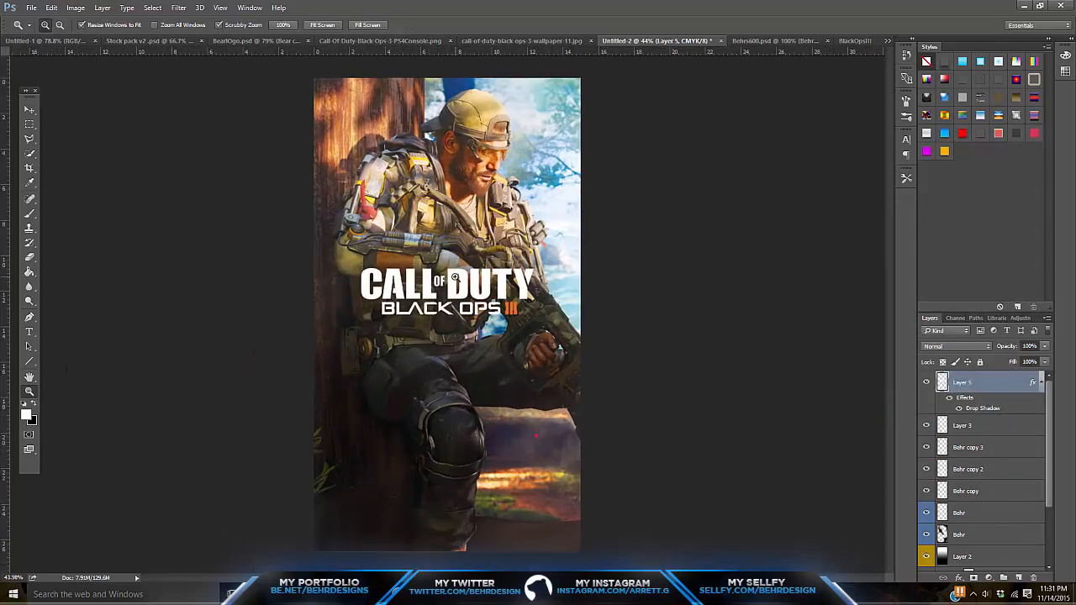
click(29, 111)
mouse_move(472, 170)
mouse_down()
mouse_move(483, 168)
mouse_move(472, 170)
mouse_up()
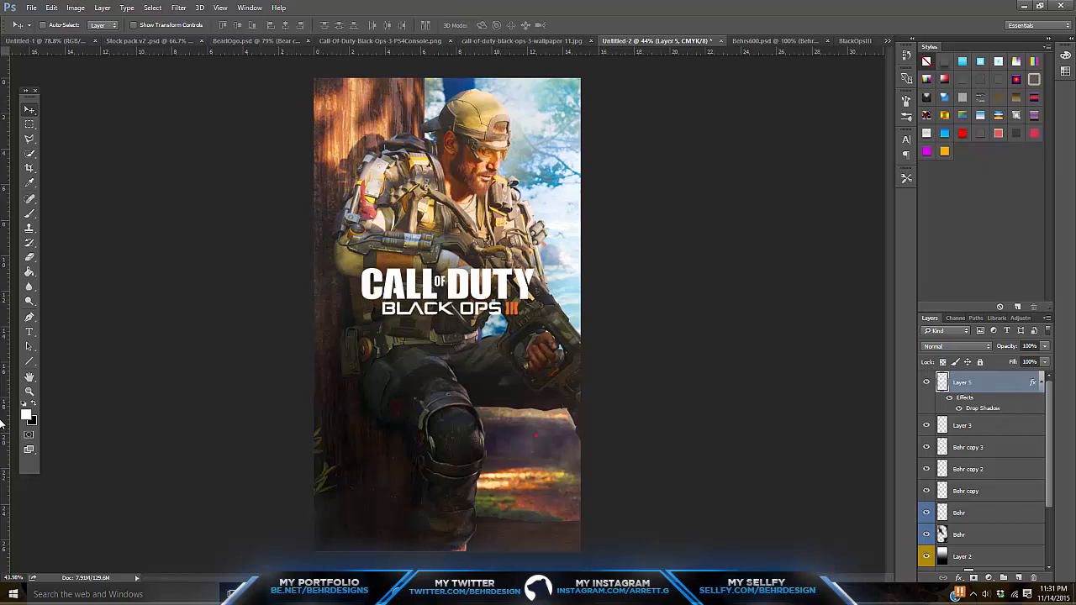
Draw a white circle of 682 px with the Ellipse tool and centre it just below the logo
click(29, 361)
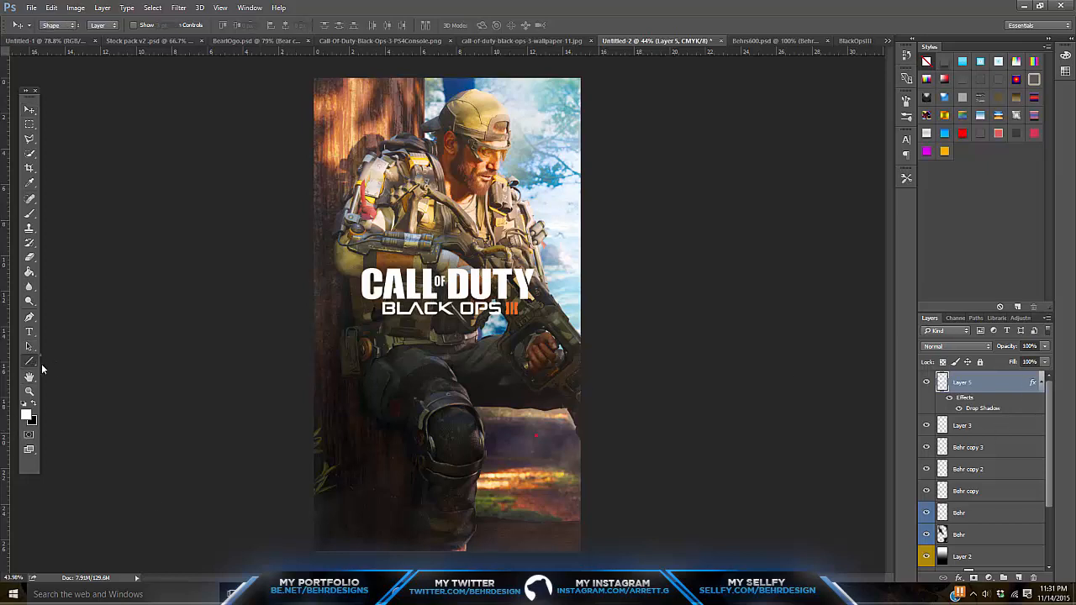
right_click(32, 362)
click(65, 383)
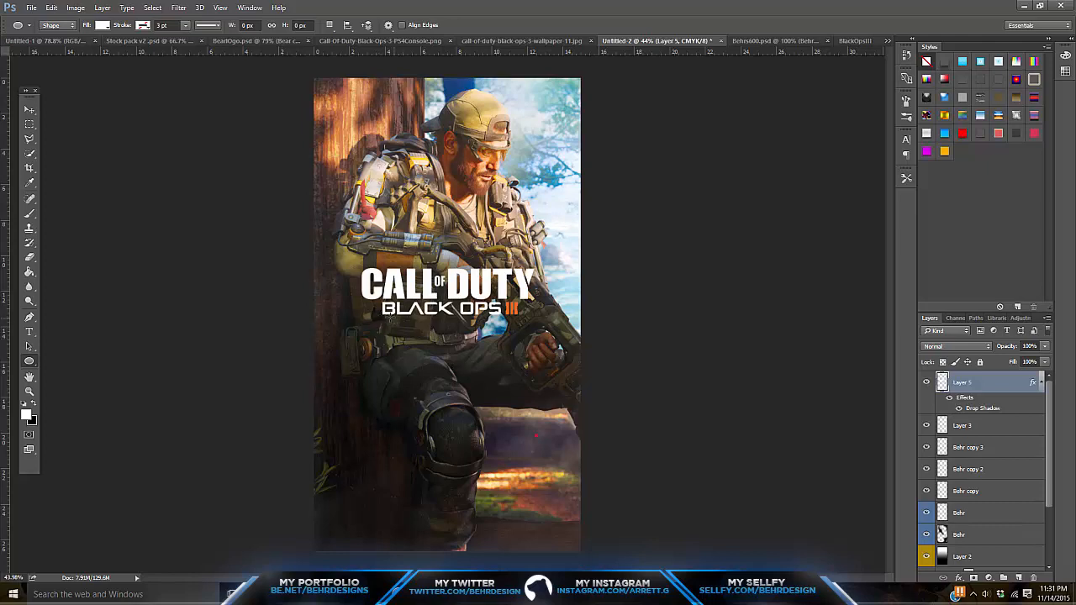
drag(386, 319, 613, 484)
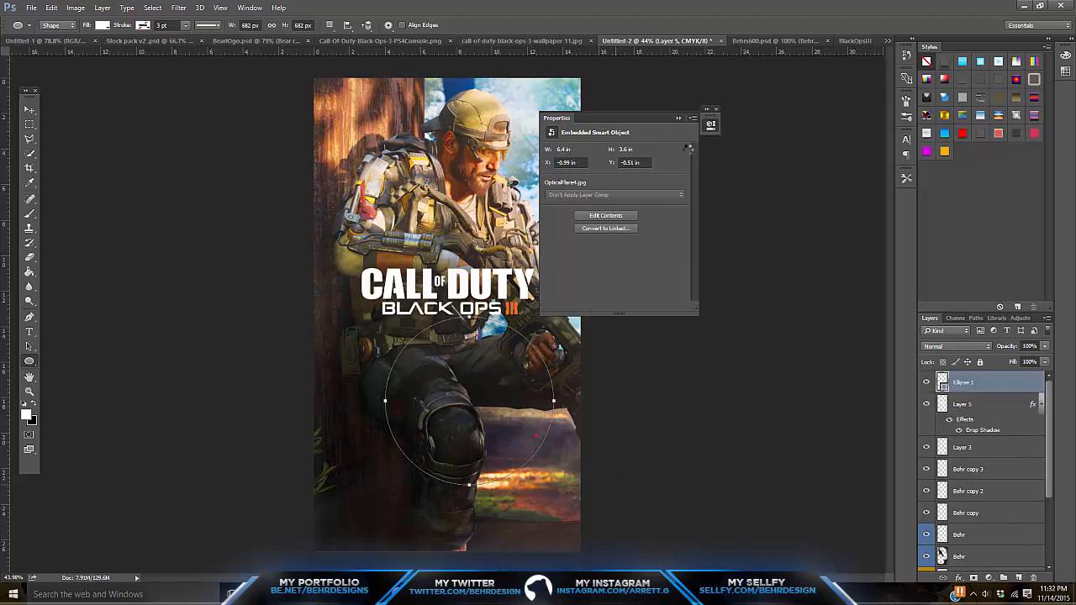
click(680, 118)
click(29, 110)
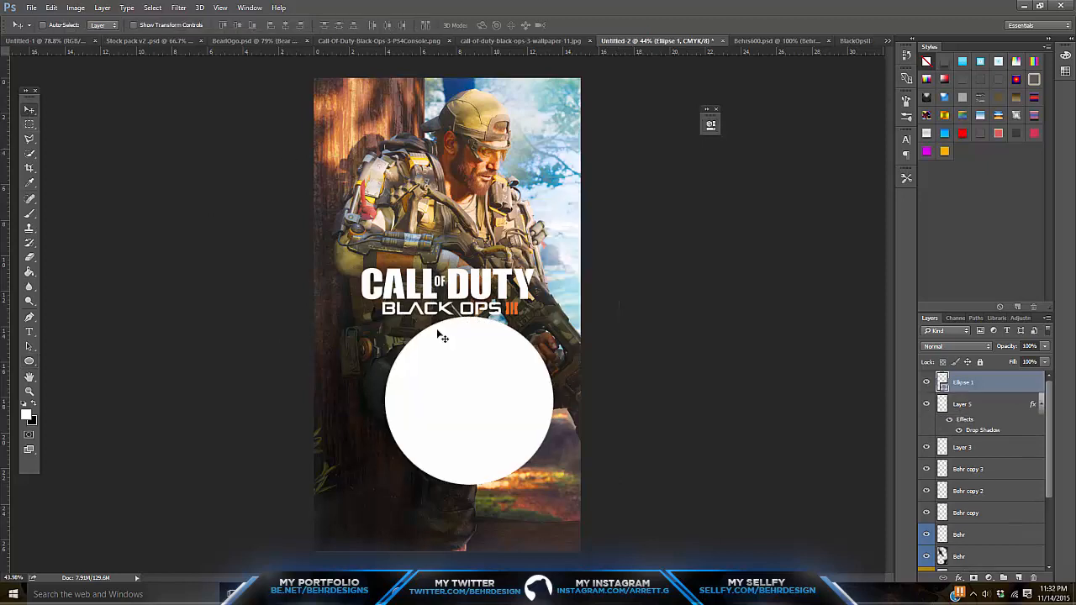
drag(457, 344, 442, 347)
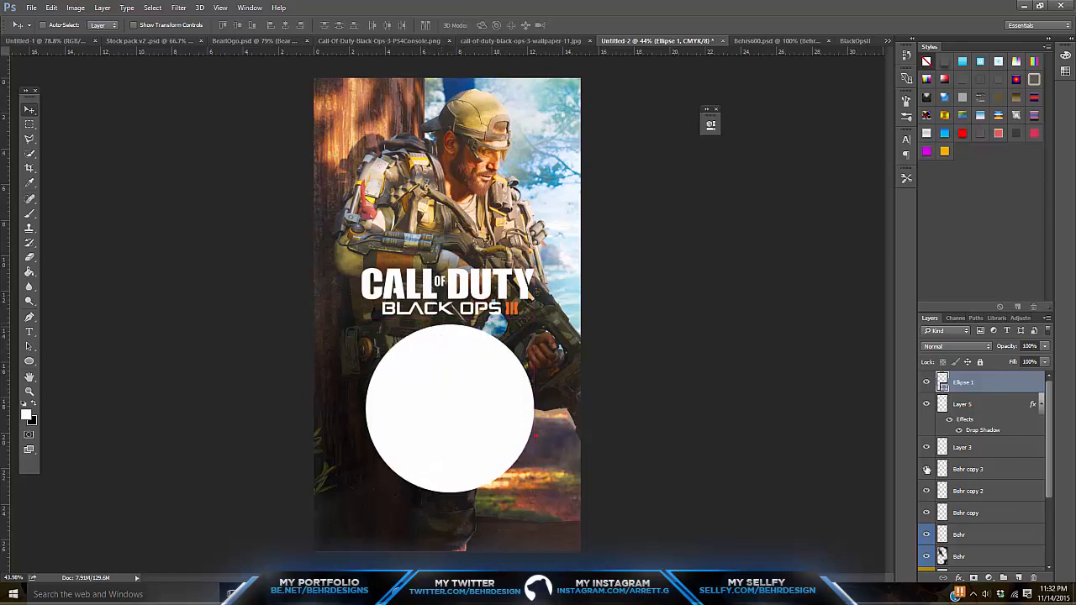
Move the circle layer down the stack, between the Hue/Saturation 1 adjustment and Layer 1
scroll(980, 530, down, 3)
click(980, 523)
scroll(978, 454, up, 3)
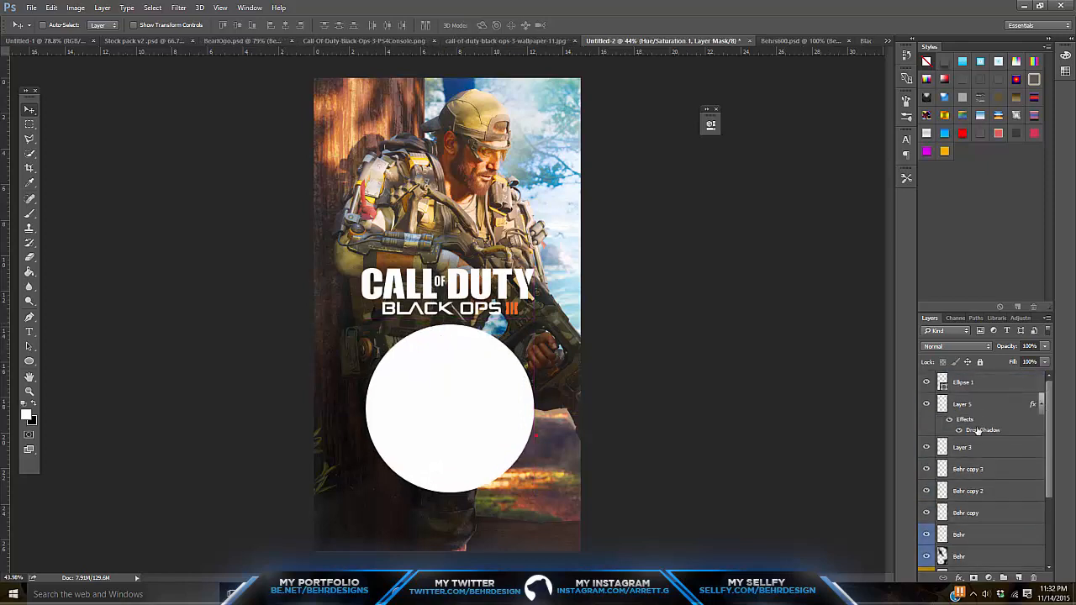
drag(969, 384, 971, 528)
Duplicate Layer 1, place the copy above the circle layer and clip it to the circle
click(969, 537)
key(ctrl+j)
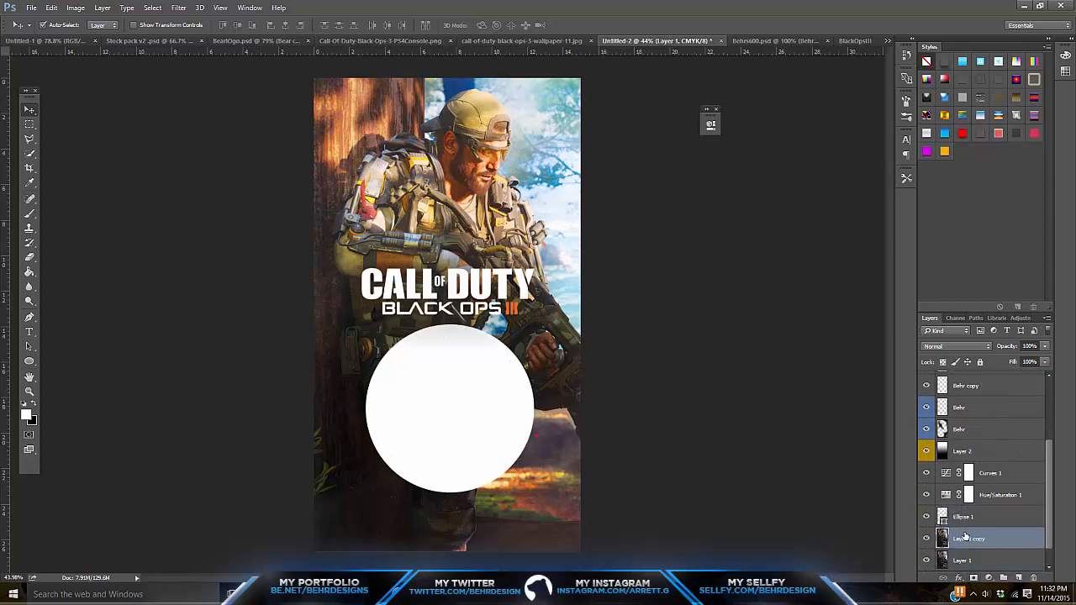
scroll(972, 541, up, 2)
scroll(971, 540, down, 3)
drag(980, 499, 984, 485)
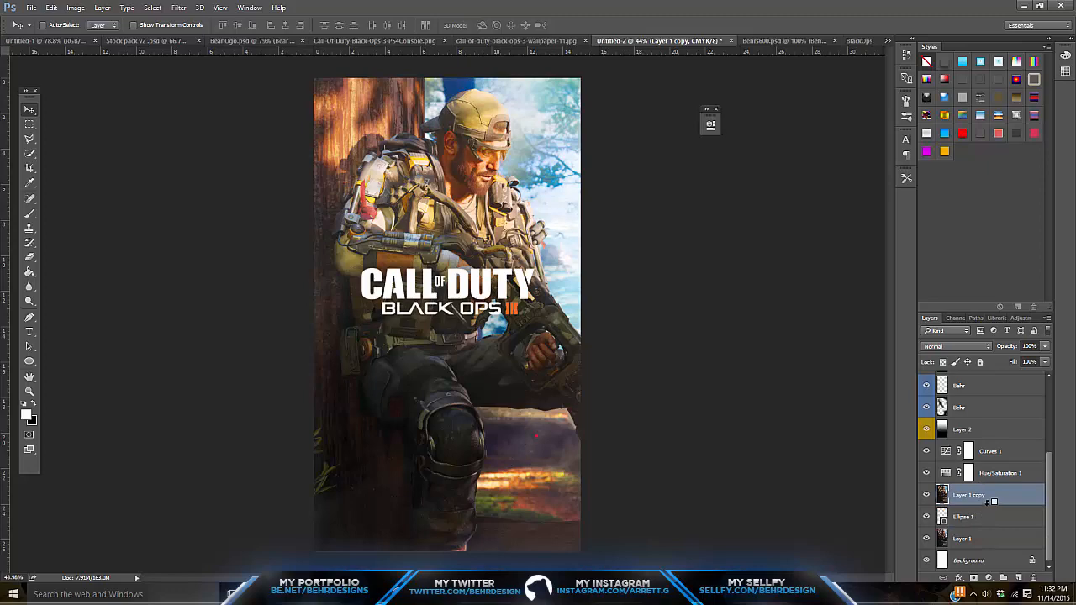
alt+click(988, 503)
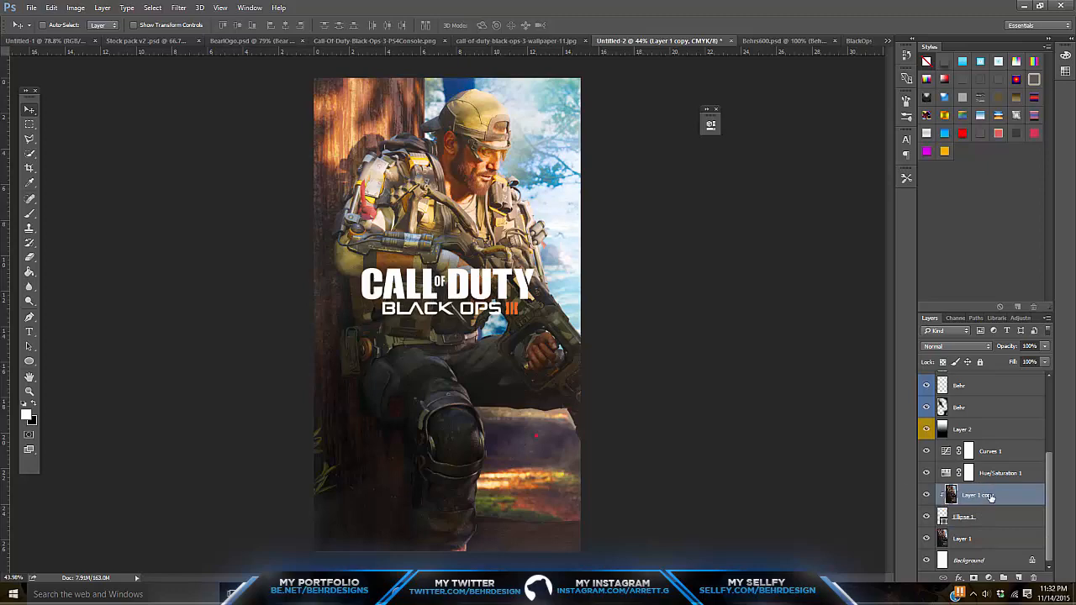
Flip the clipped artwork copy vertically and reposition it inside the circle
click(51, 7)
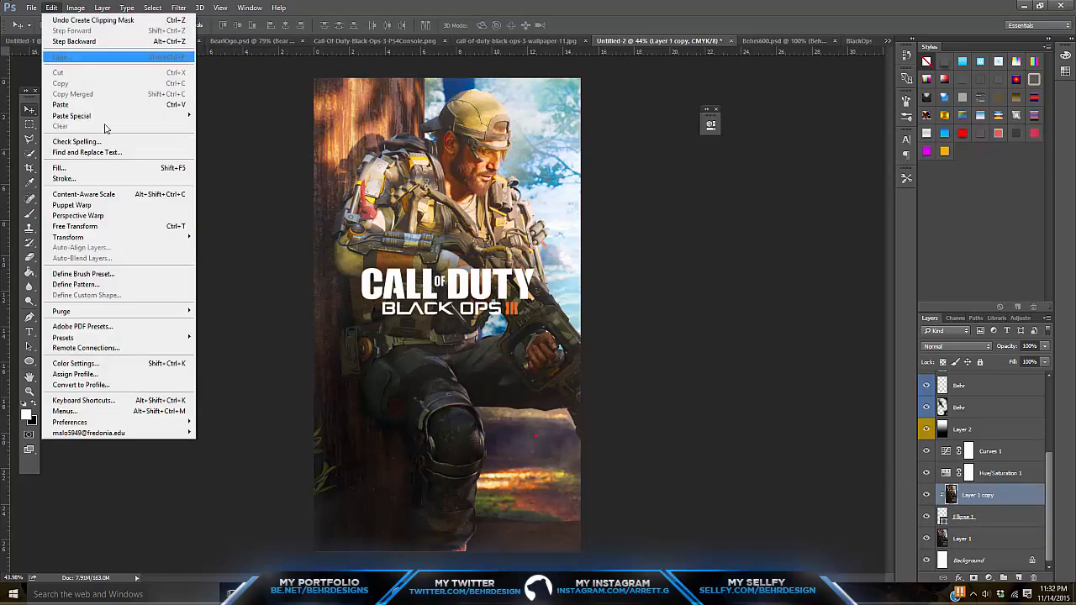
mouse_move(132, 243)
click(73, 164)
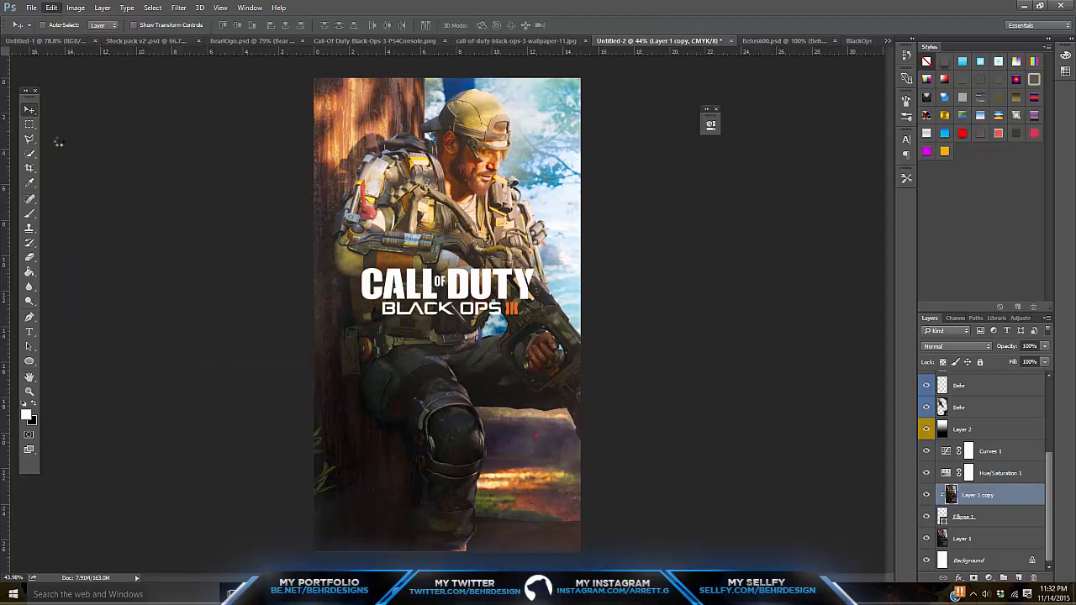
drag(446, 360, 447, 497)
drag(487, 279, 512, 279)
drag(496, 317, 498, 324)
Merge the clipped artwork copy and the circle into a single layer
click(30, 257)
shift+click(965, 515)
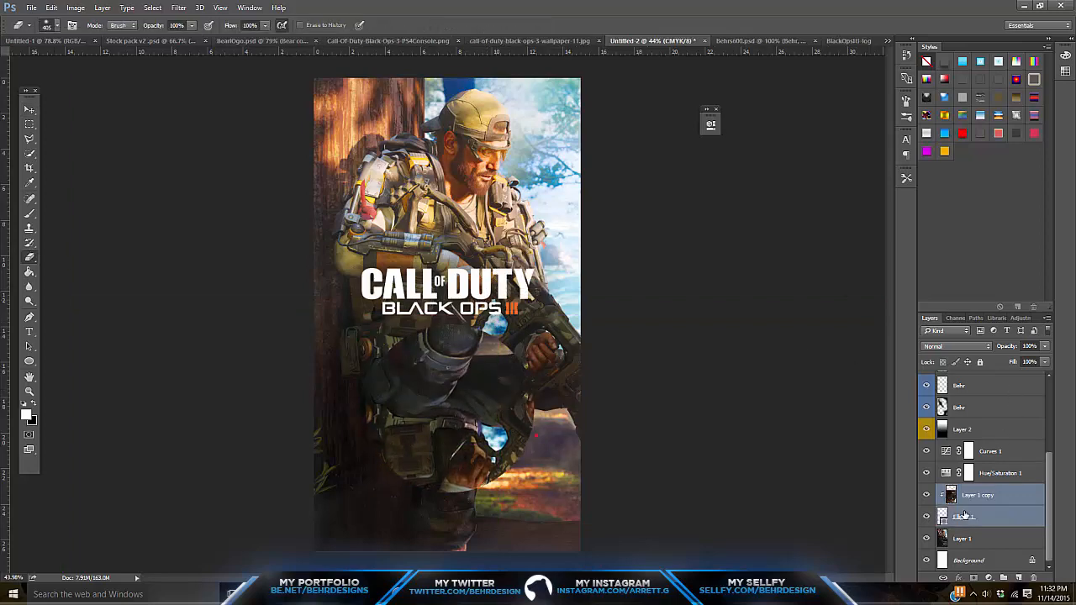
right_click(964, 516)
click(968, 335)
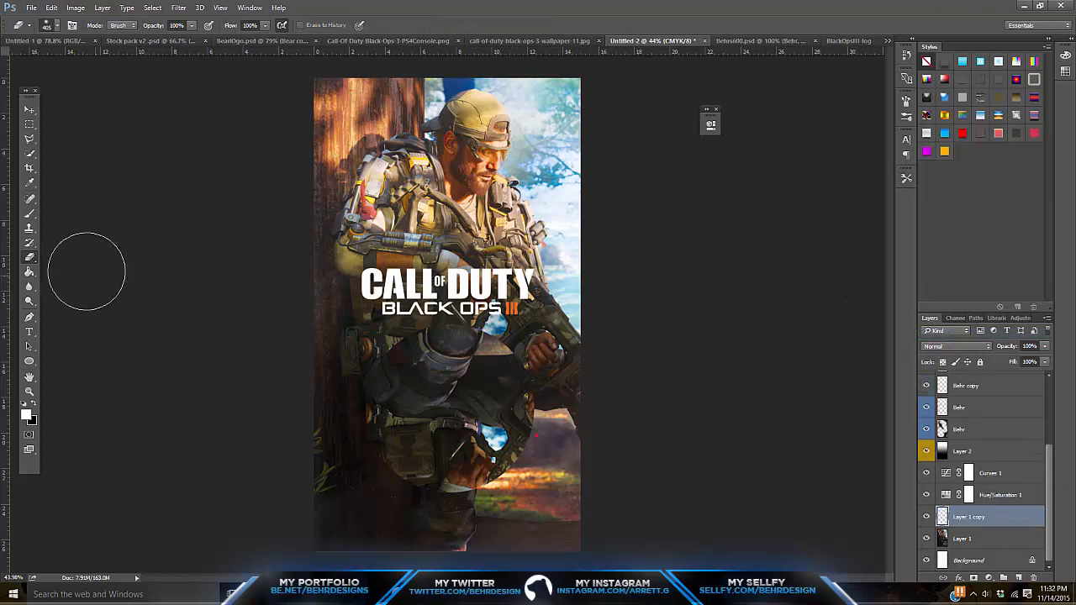
Erase over the flipped circle with a 436 px soft eraser and delete the Layer 1 copy layer
click(48, 25)
drag(124, 60, 126, 63)
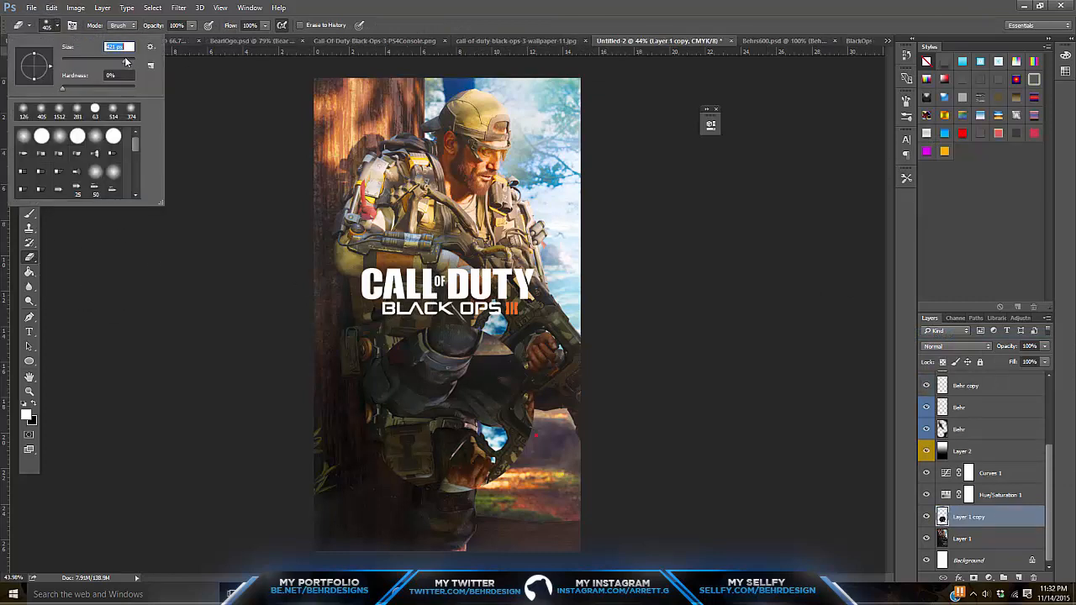
click(423, 244)
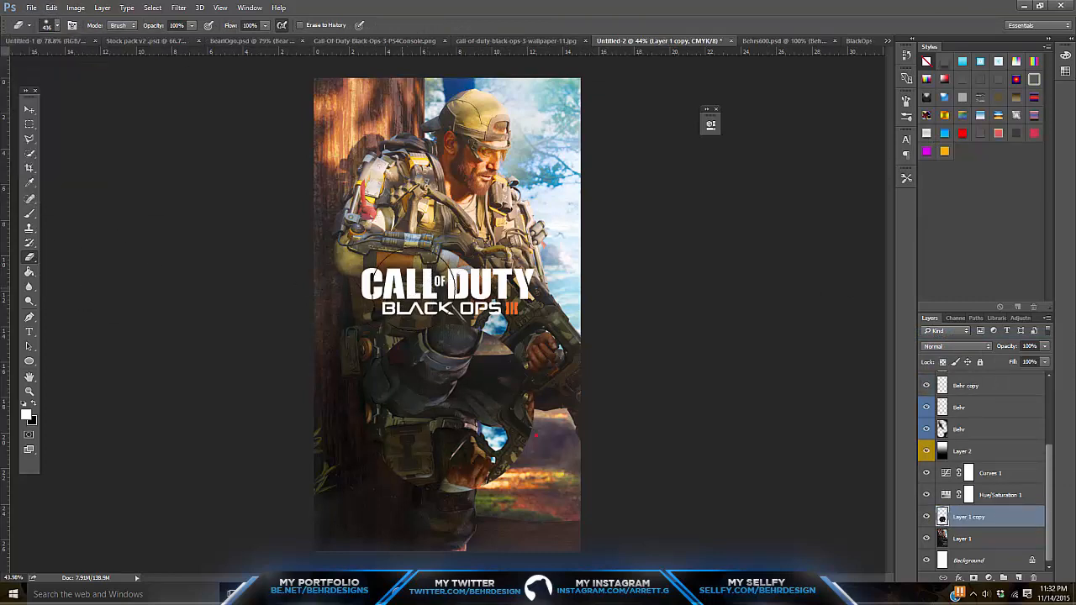
mouse_move(437, 362)
mouse_down()
mouse_move(458, 370)
mouse_move(463, 403)
mouse_move(416, 433)
mouse_move(496, 425)
mouse_move(492, 460)
mouse_up()
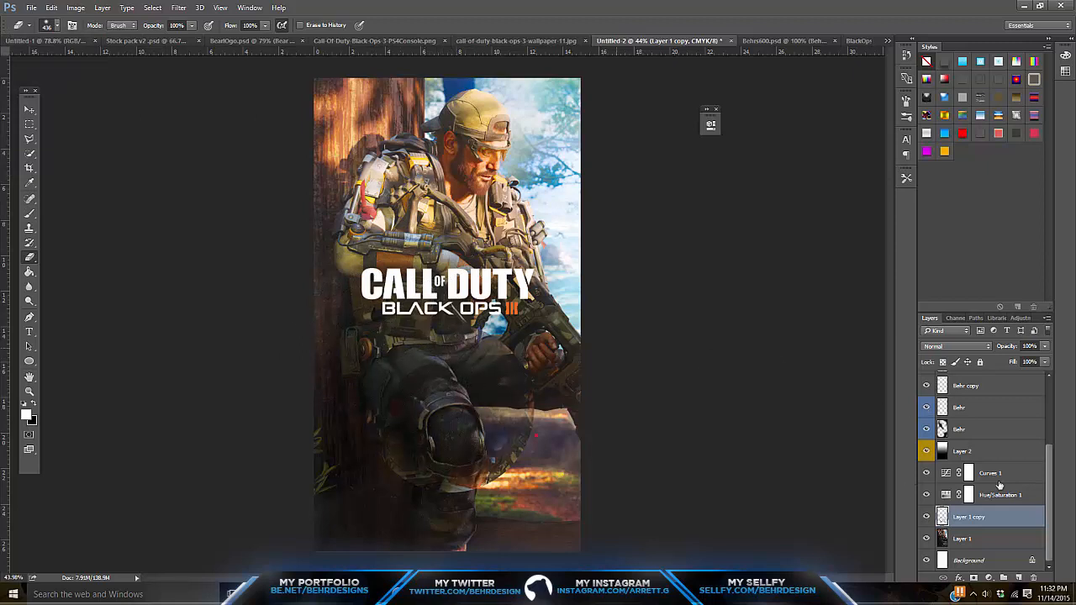
click(1035, 578)
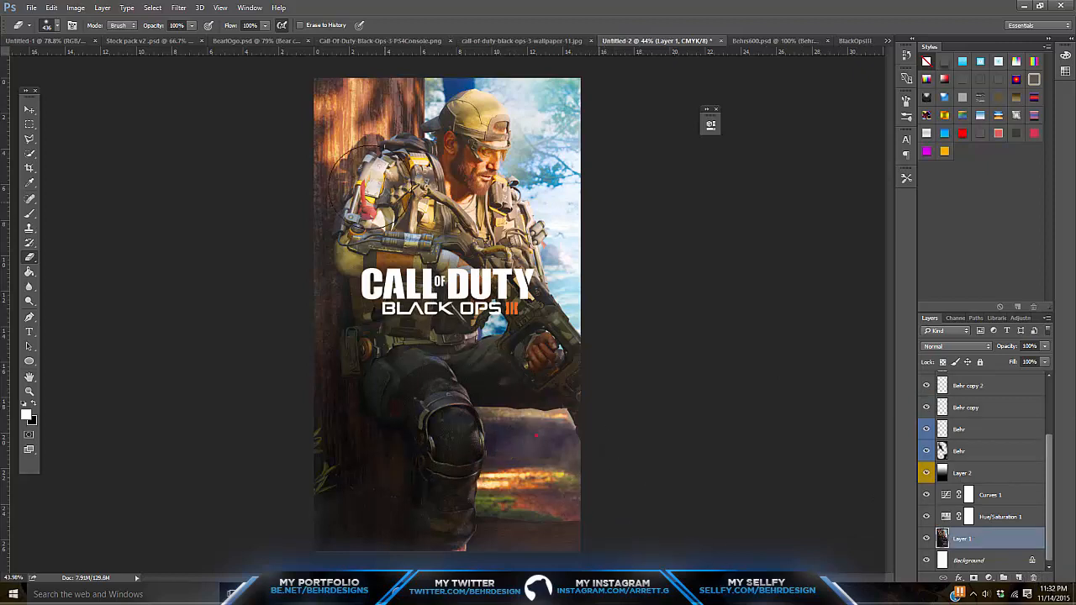
Add a layer above Layer 1 and draw a white rectangle about 126 by 2121 px along the artwork's right edge
click(1018, 578)
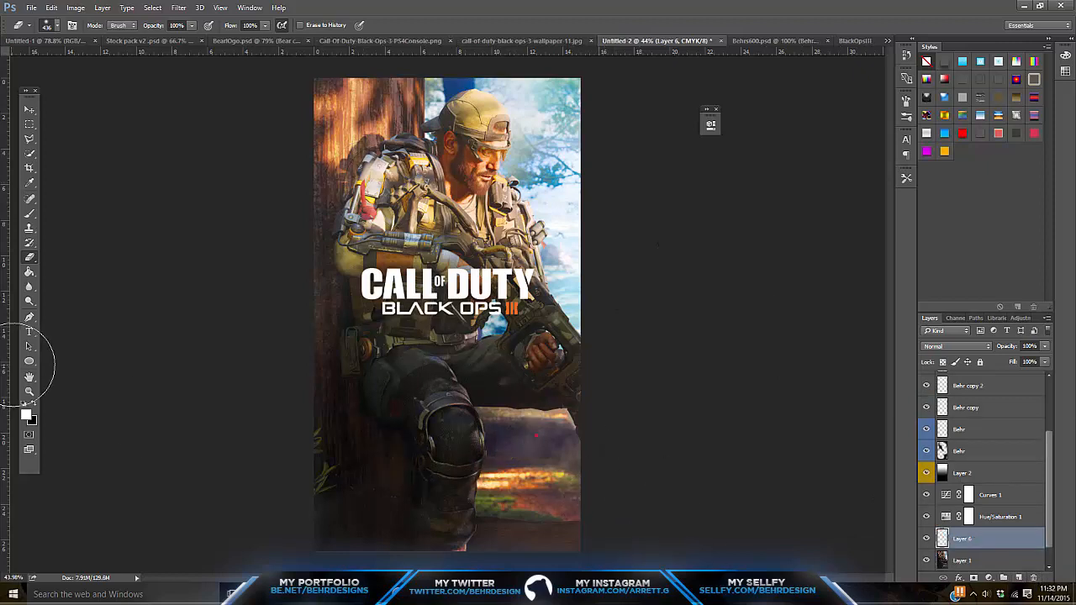
right_click(30, 361)
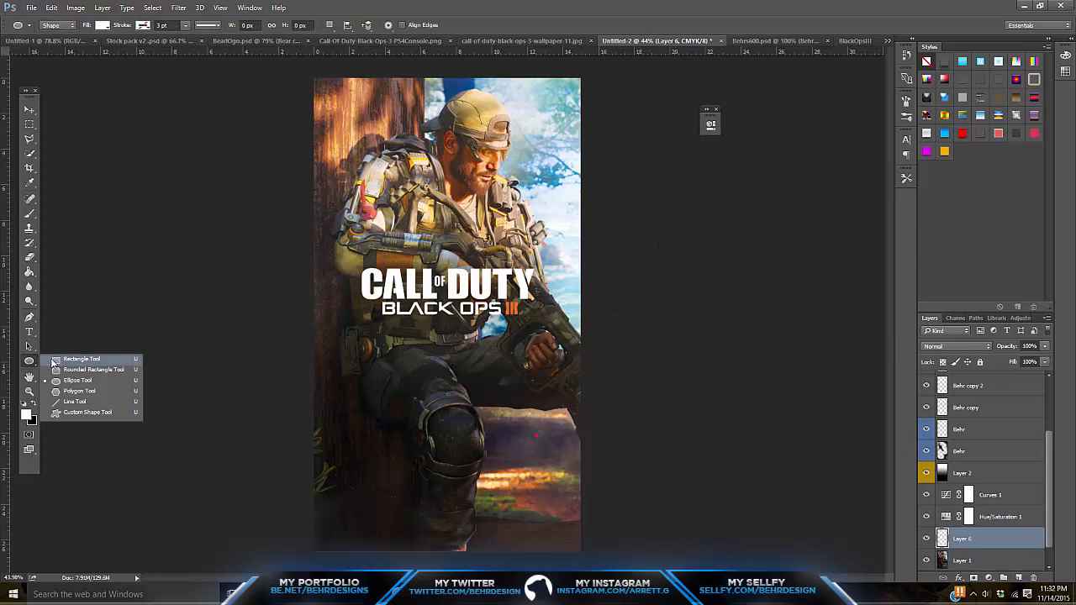
click(80, 363)
drag(594, 61, 563, 582)
click(677, 117)
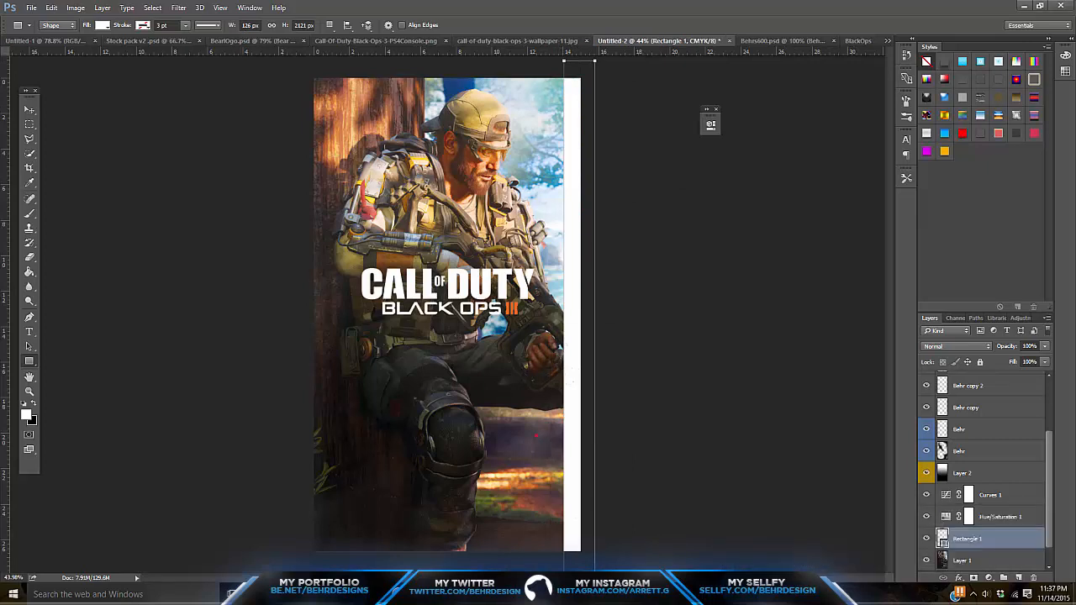
key(F9)
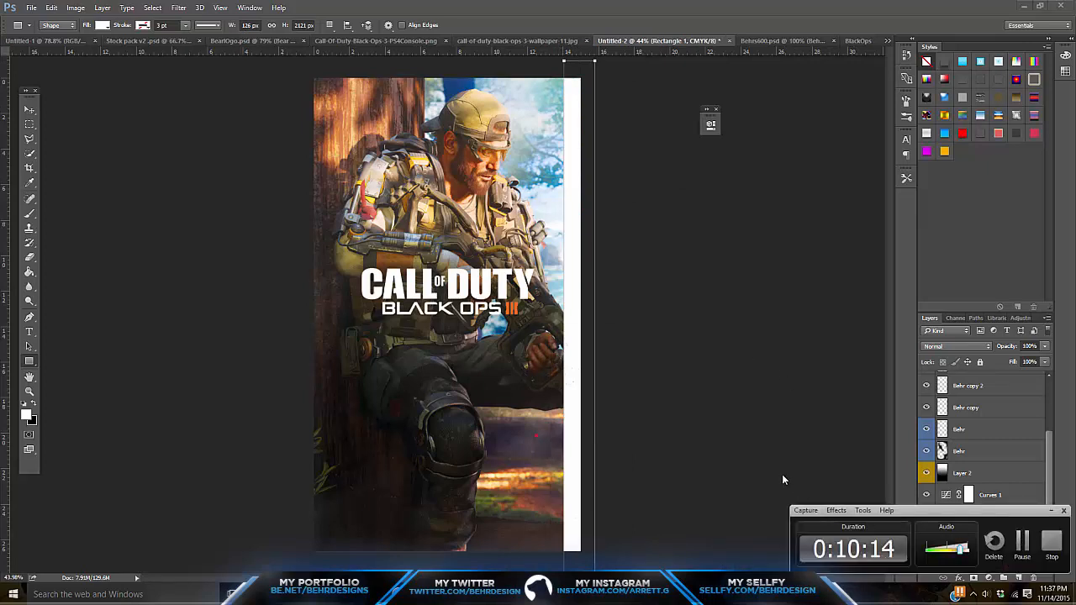
click(1052, 514)
Try the Screen blend mode on the Rectangle 1 layer and settle on Soft Light
click(29, 110)
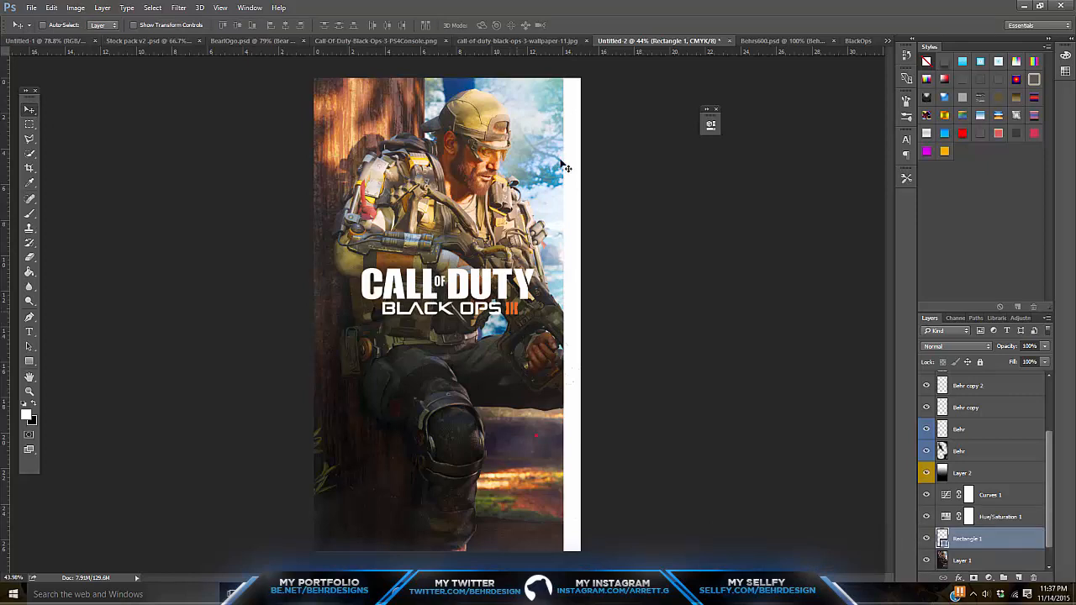
click(967, 343)
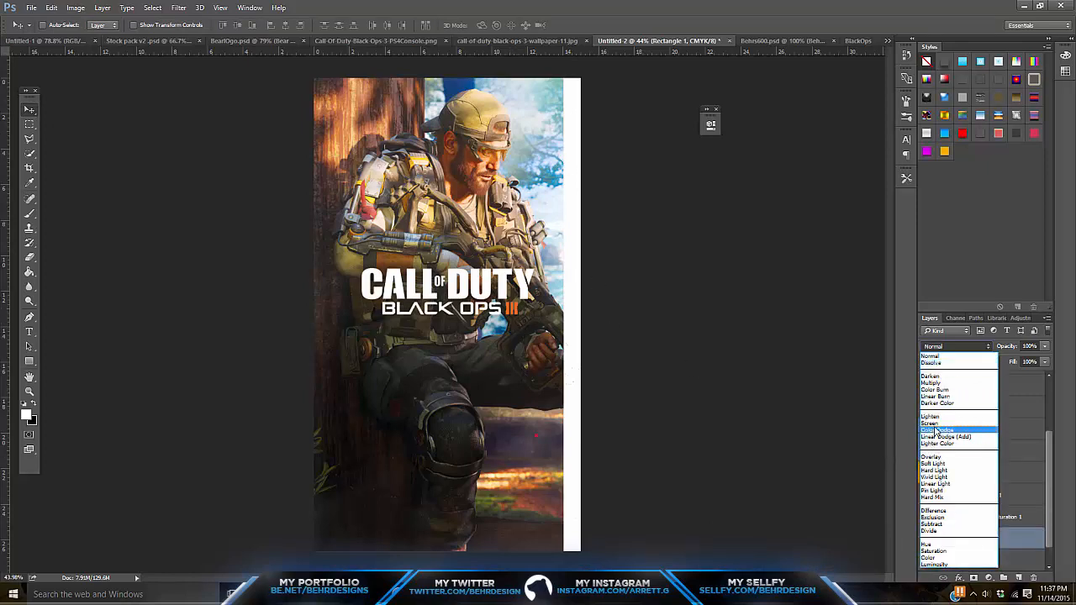
click(935, 430)
click(960, 346)
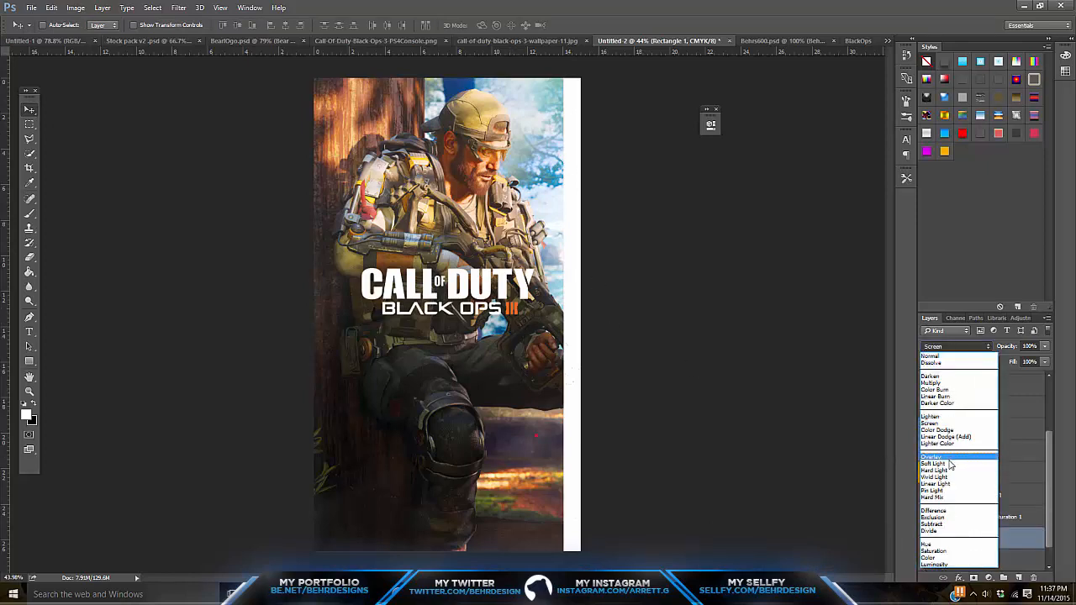
click(949, 468)
drag(1044, 361, 1031, 367)
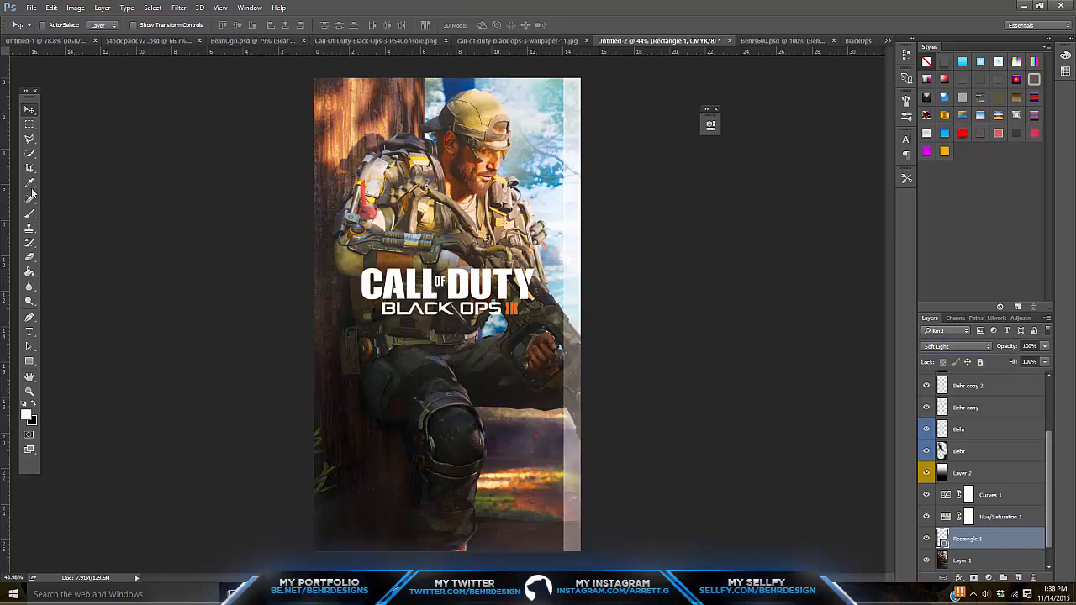
Rasterize the rectangle and fade out its lower part with the soft eraser
click(28, 257)
click(532, 512)
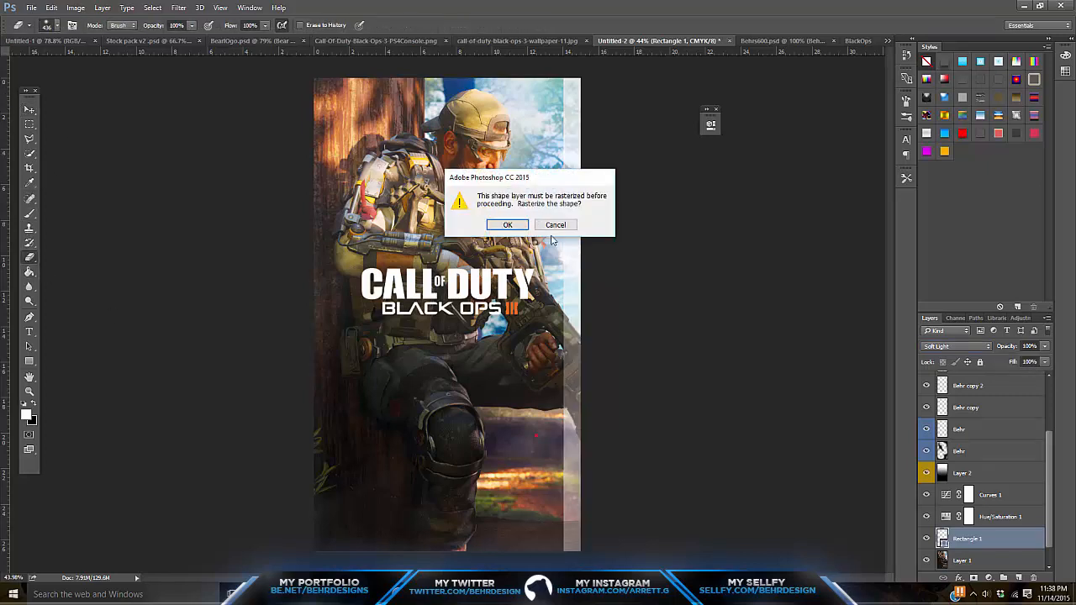
click(519, 226)
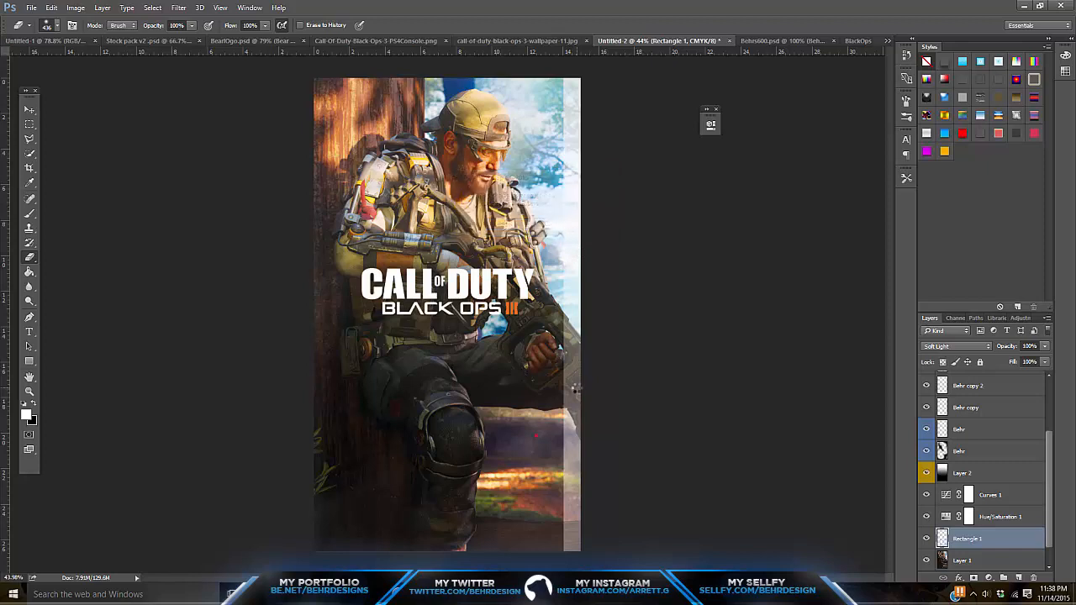
mouse_move(576, 395)
mouse_down()
mouse_move(569, 516)
mouse_move(545, 568)
mouse_up()
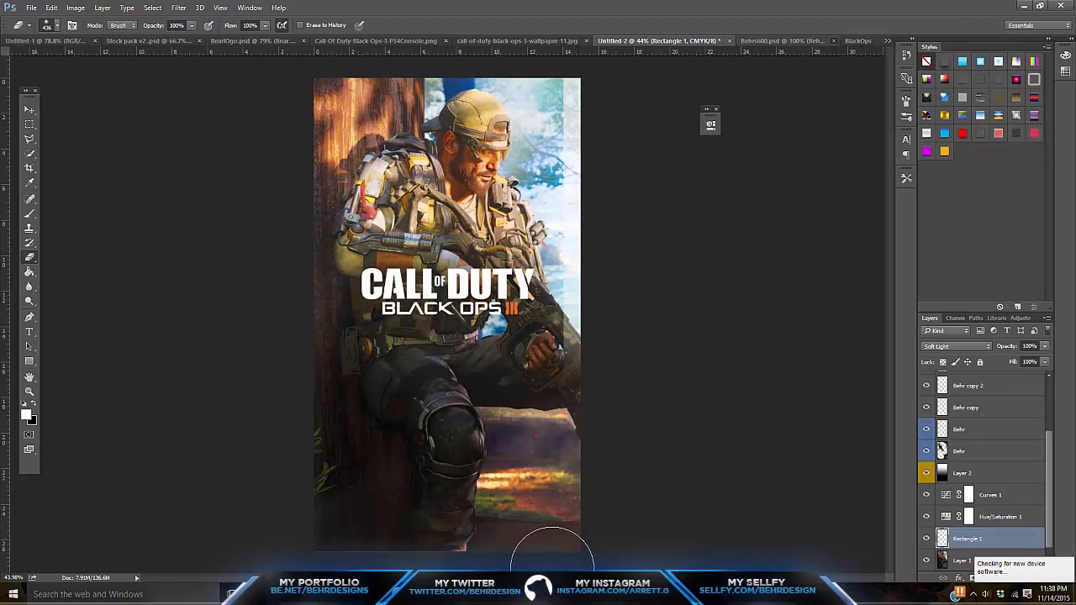
Close the Behr600.psd document without saving it
key(ctrl+Tab)
key(ctrl+w)
key(n)
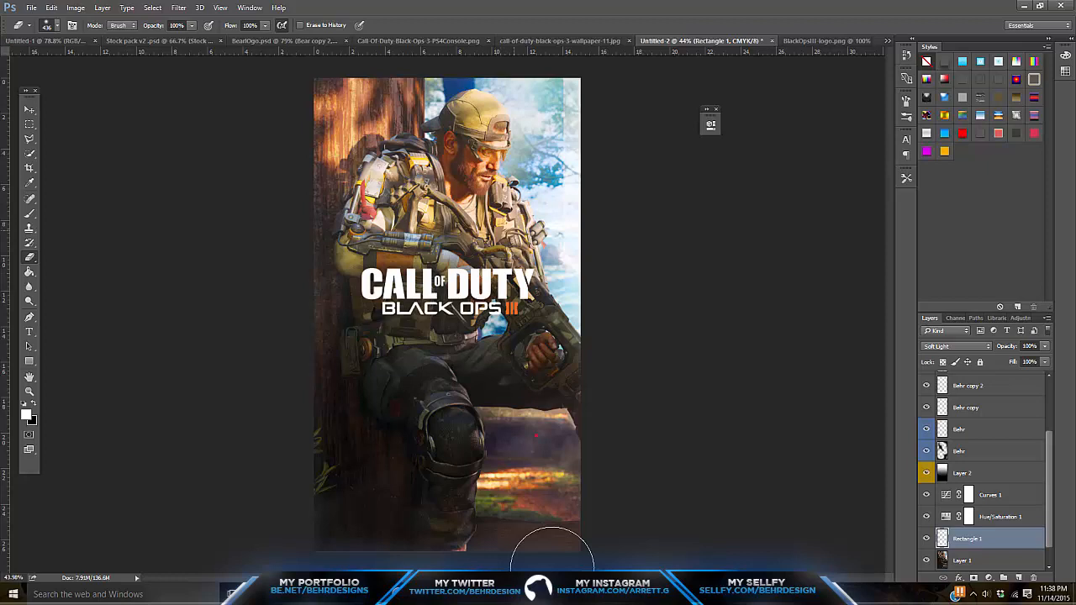
Move the Curves 1 and Hue/Saturation 1 adjustment layers together to the top of the layer stack
click(1000, 517)
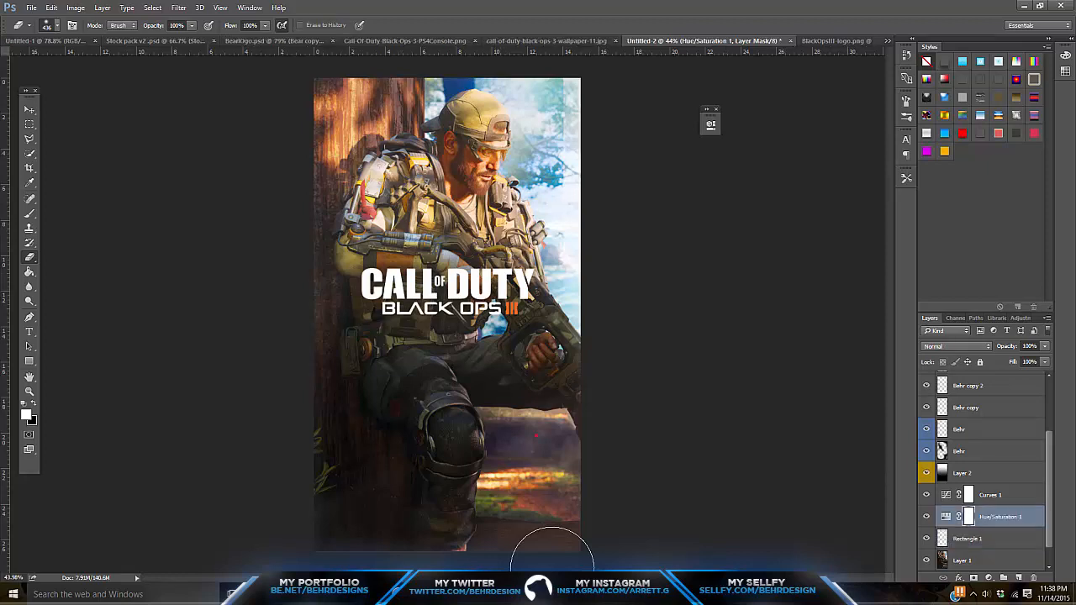
double_click(990, 495)
key(Return)
shift+click(1001, 517)
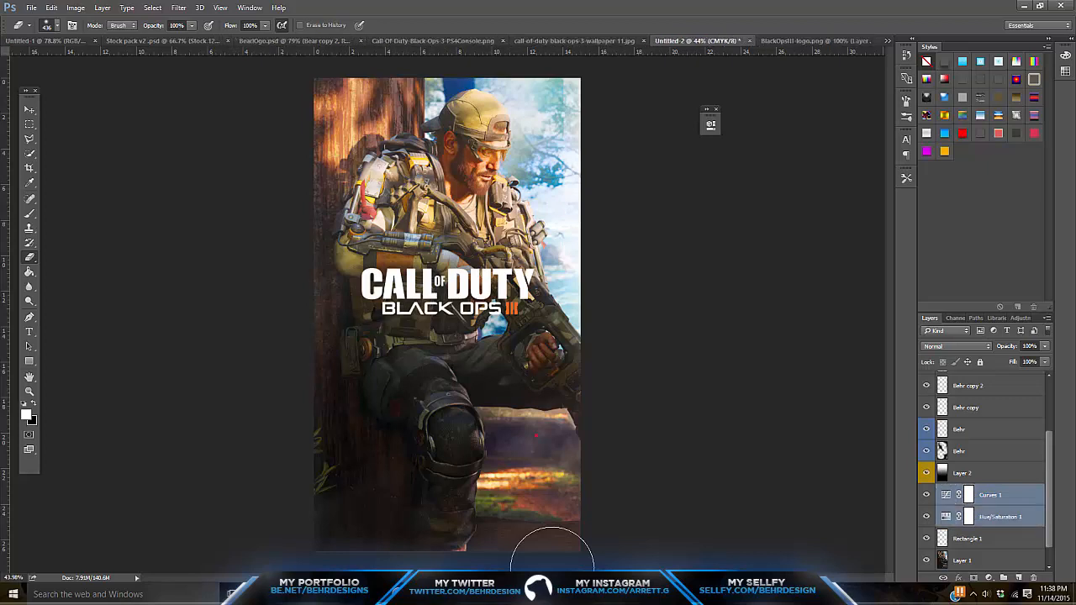
drag(1001, 517, 1000, 379)
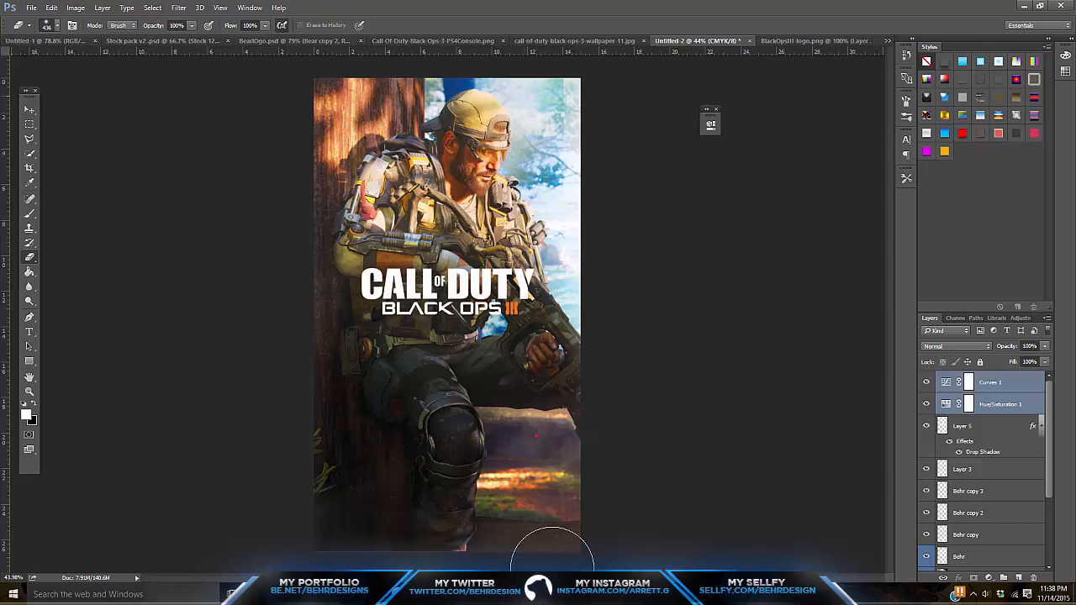
Toggle Layer 5's visibility to identify the logo layer and duplicate that layer
key(v)
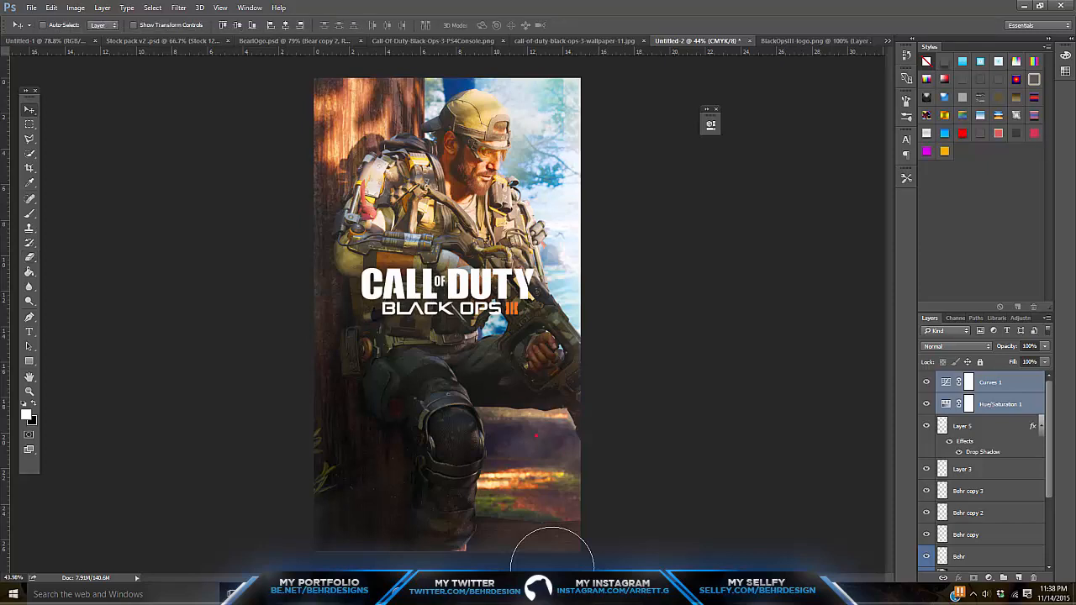
scroll(983, 470, down, 1)
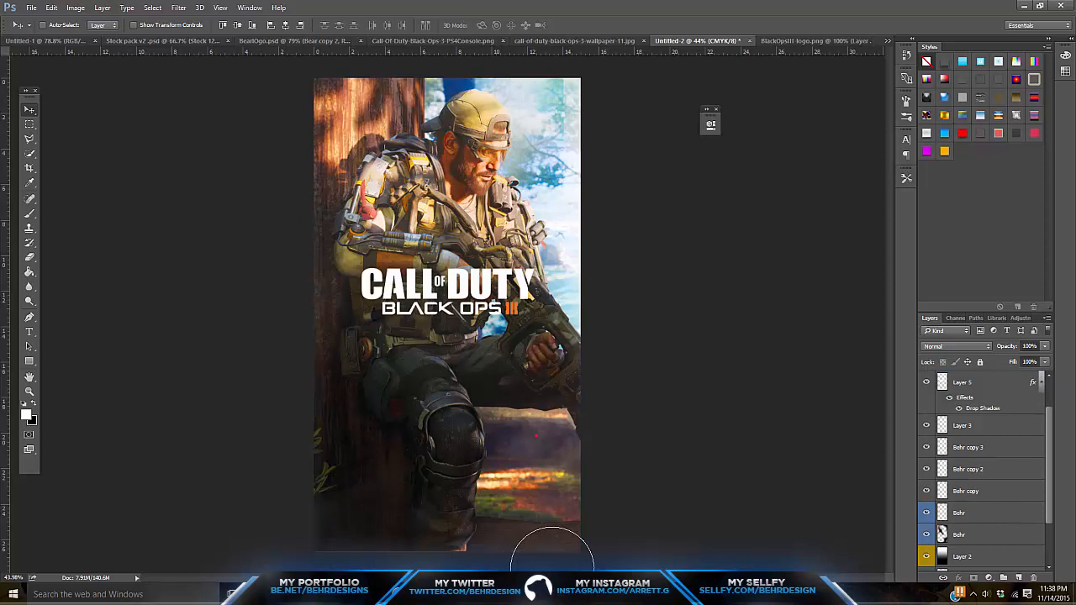
scroll(984, 471, up, 1)
click(926, 426)
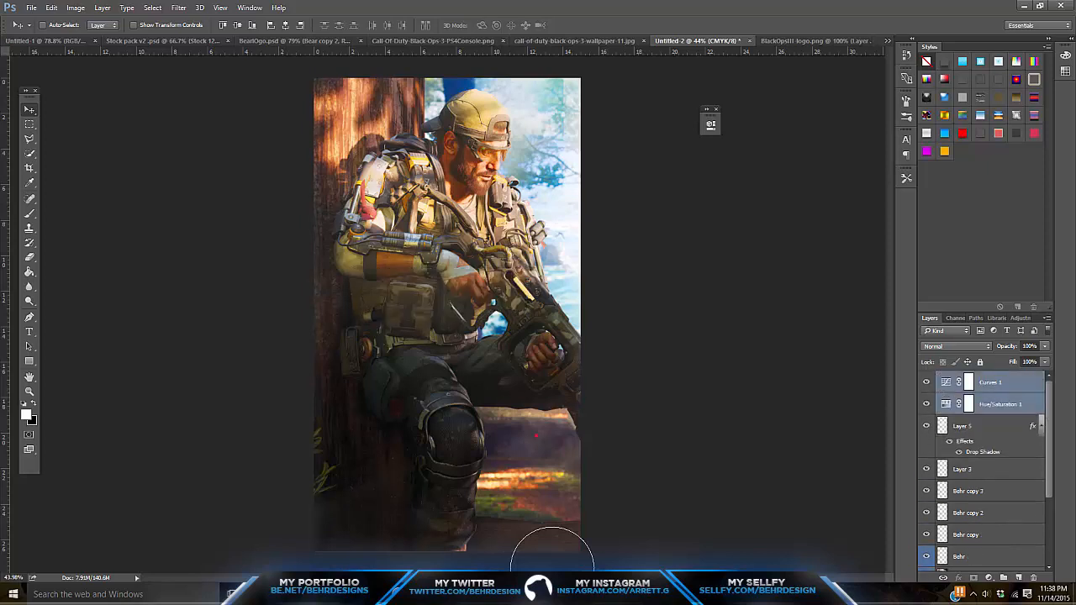
click(963, 426)
key(ctrl+j)
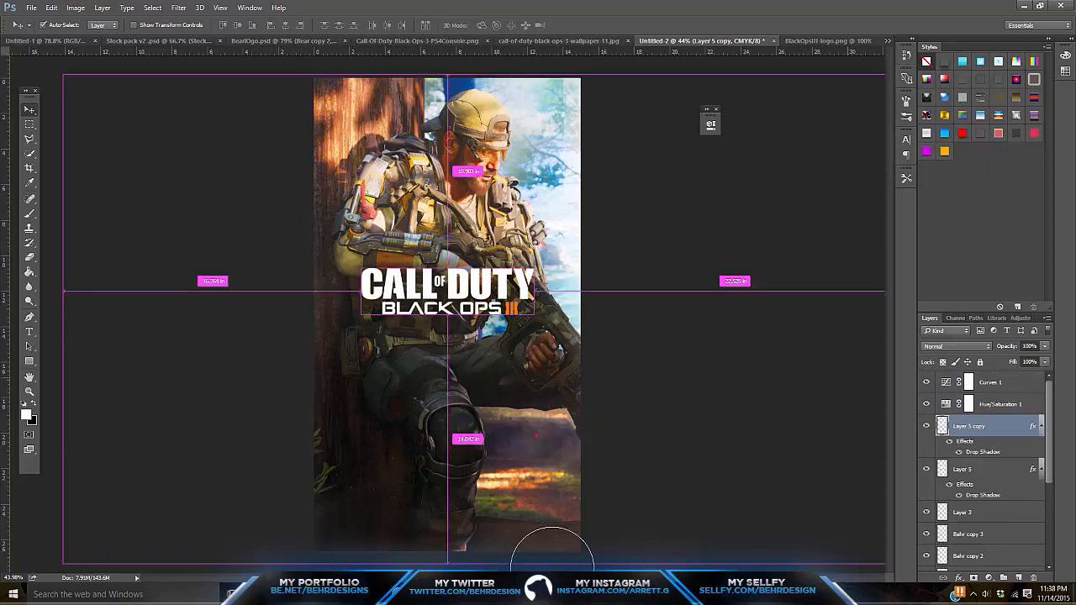
Flip and squash the logo copy to -15.34% height, widen it to 120.71% and place it just beneath the logo
key(ctrl+t)
drag(447, 269, 448, 323)
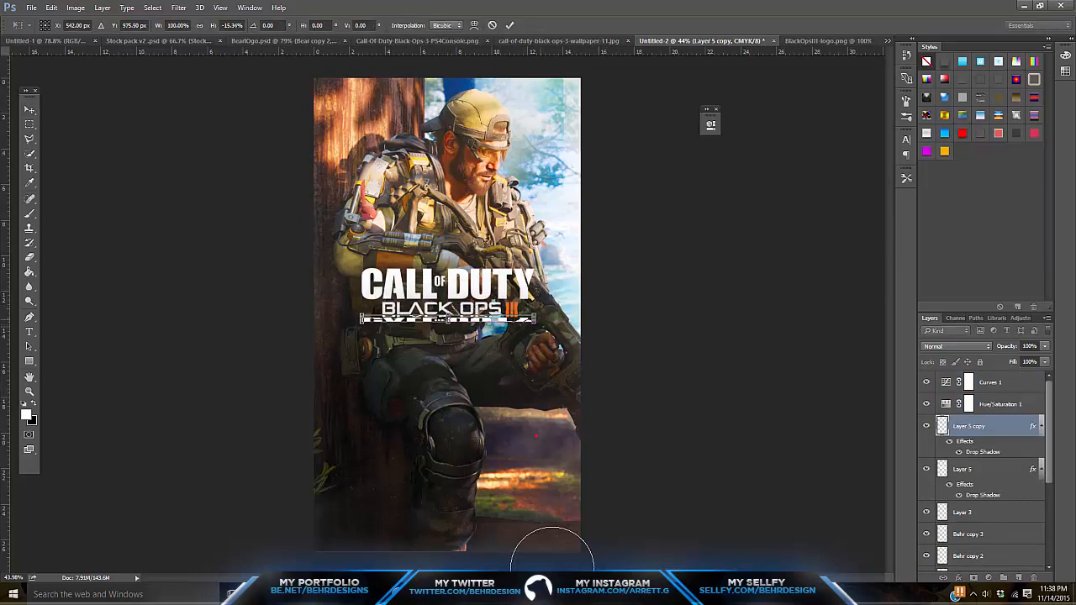
drag(535, 320, 558, 320)
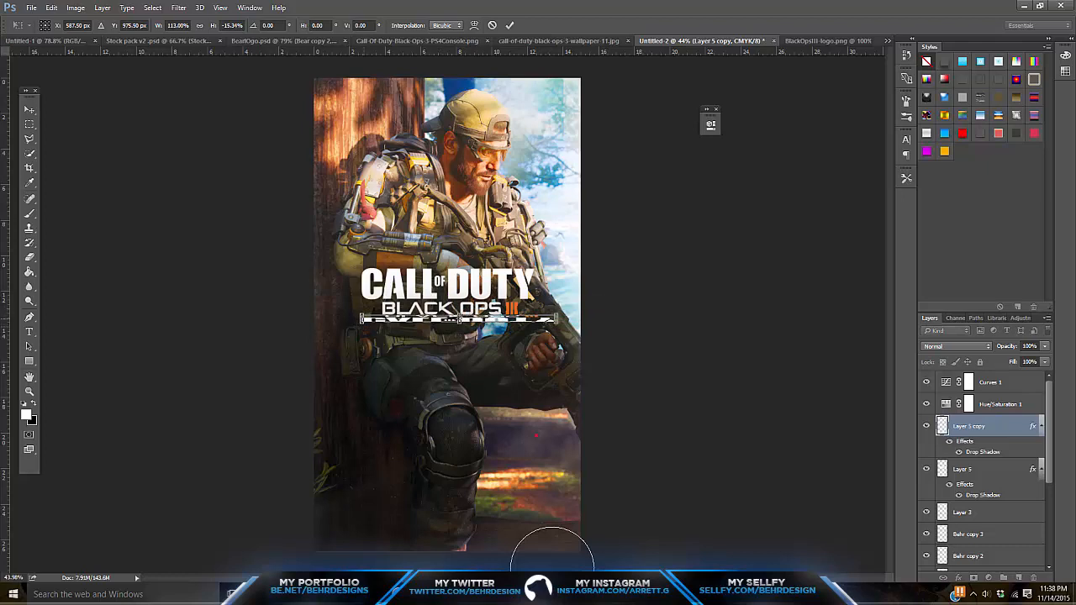
drag(360, 319, 347, 319)
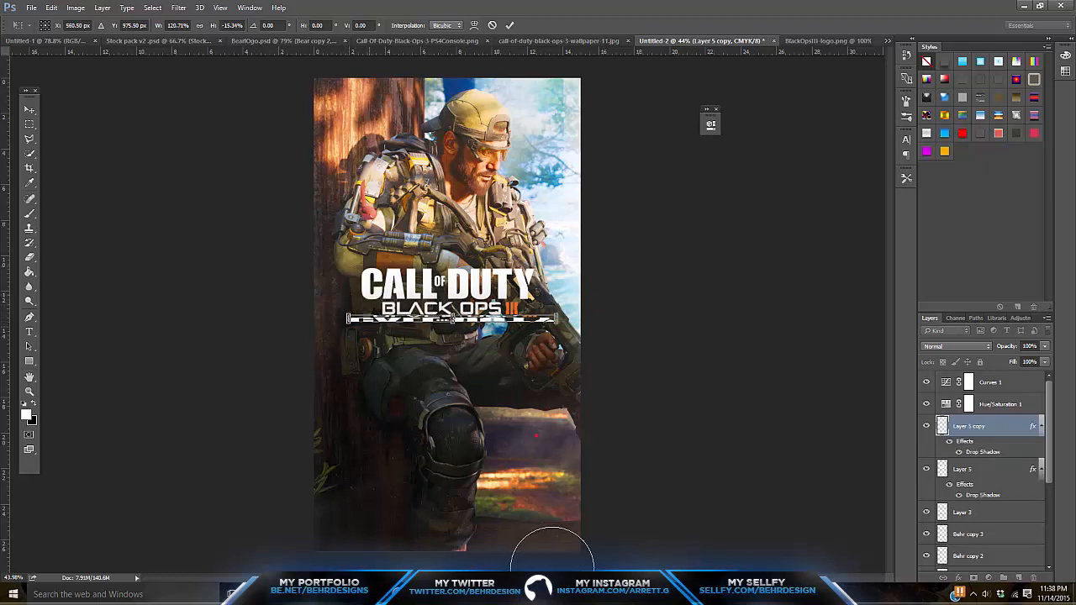
key(Return)
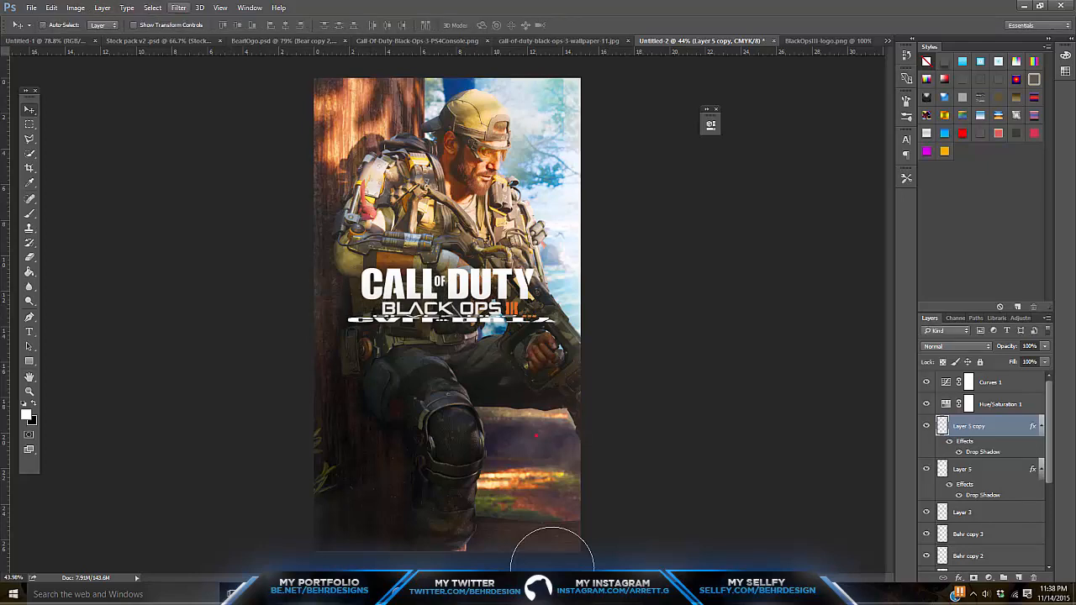
Apply a Gaussian Blur with a 5.7 pixel radius to the squashed logo copy
click(178, 7)
mouse_move(184, 131)
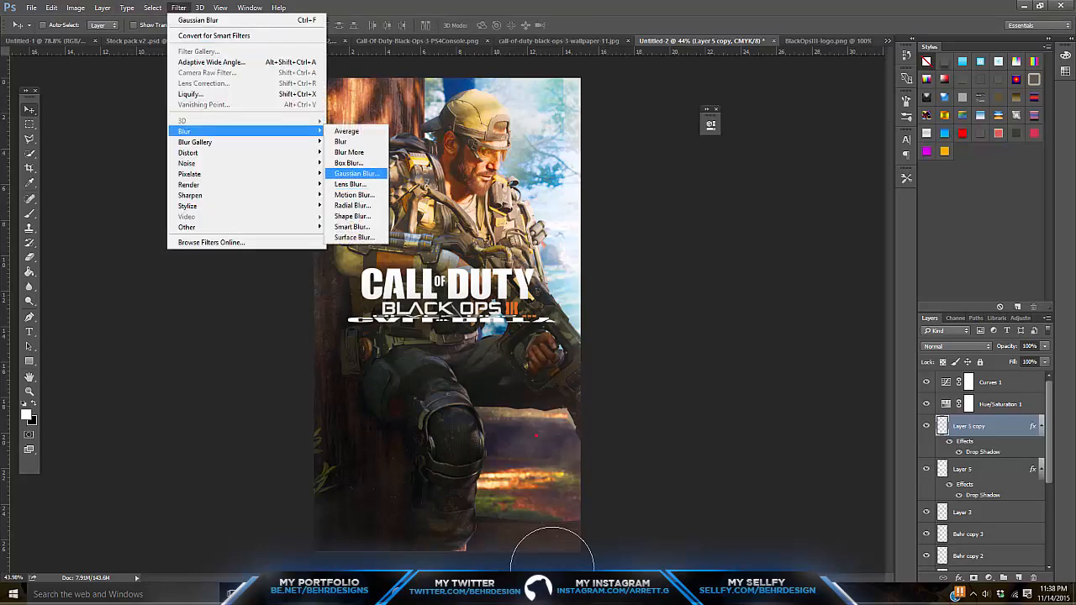
click(356, 173)
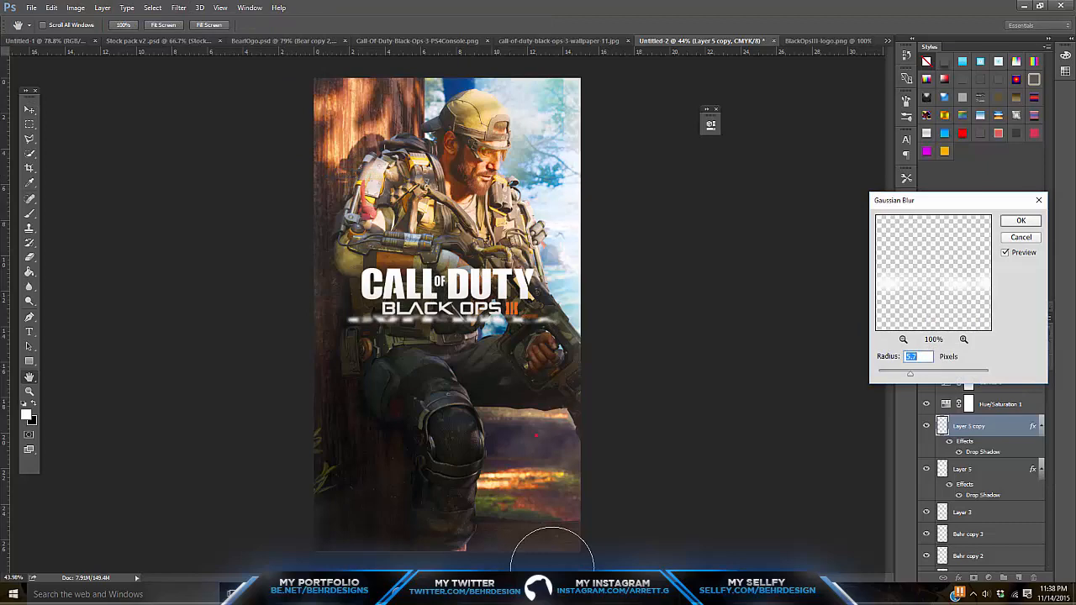
key(Return)
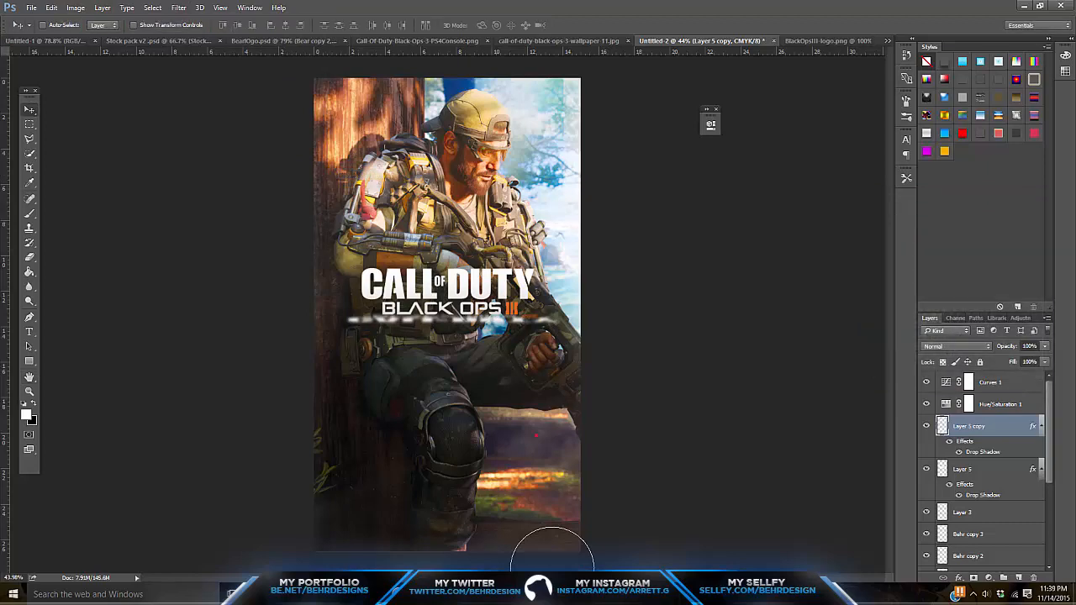
Add a black (000000) Color Overlay to the blurred logo copy and reduce the layer's opacity to 32%
right_click(979, 426)
click(849, 79)
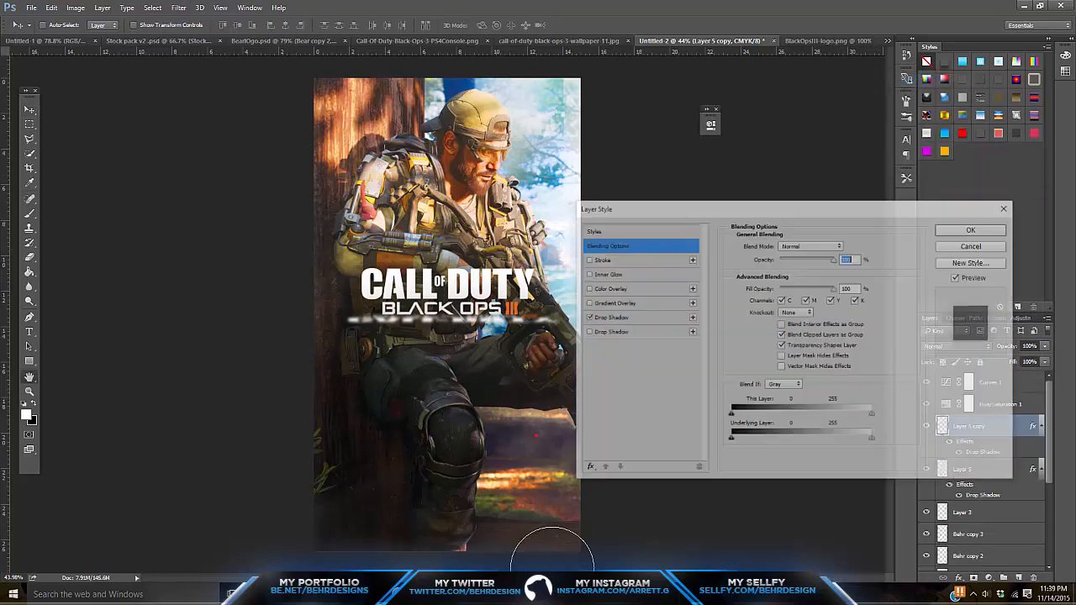
click(591, 288)
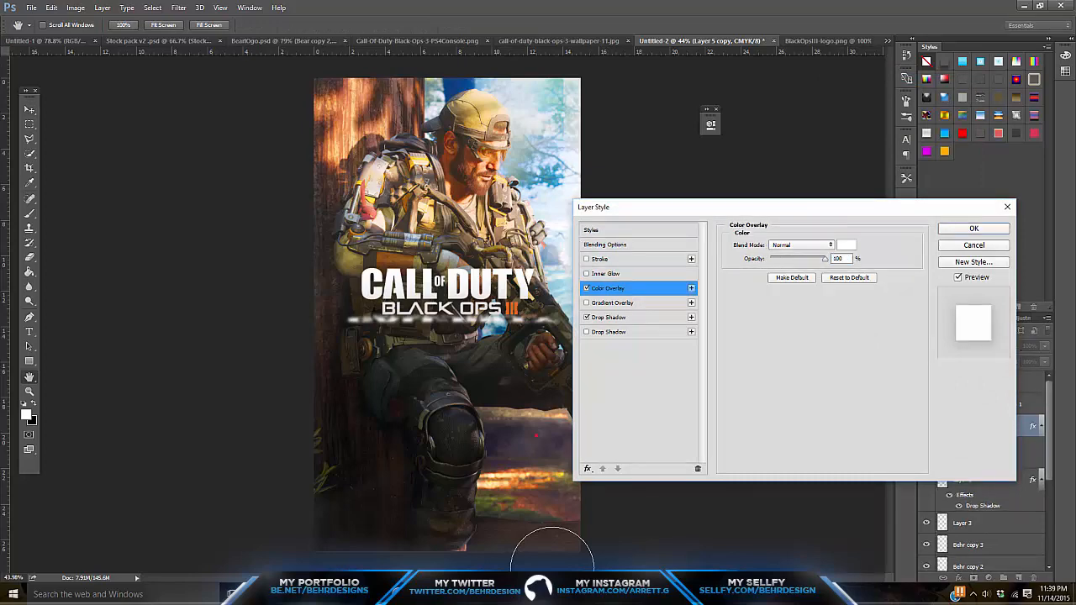
click(846, 245)
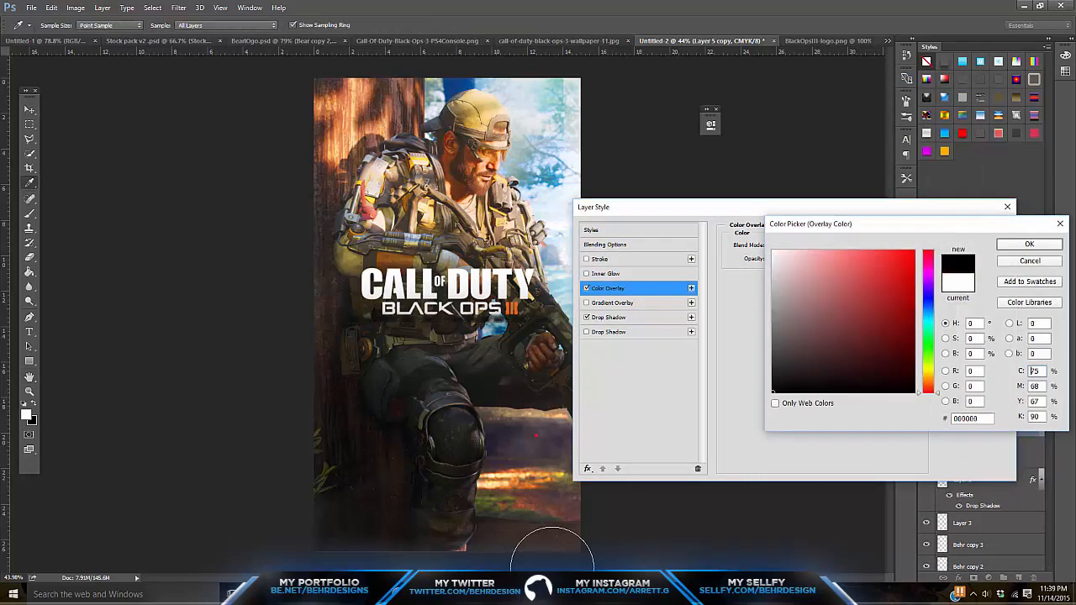
click(1029, 244)
click(967, 232)
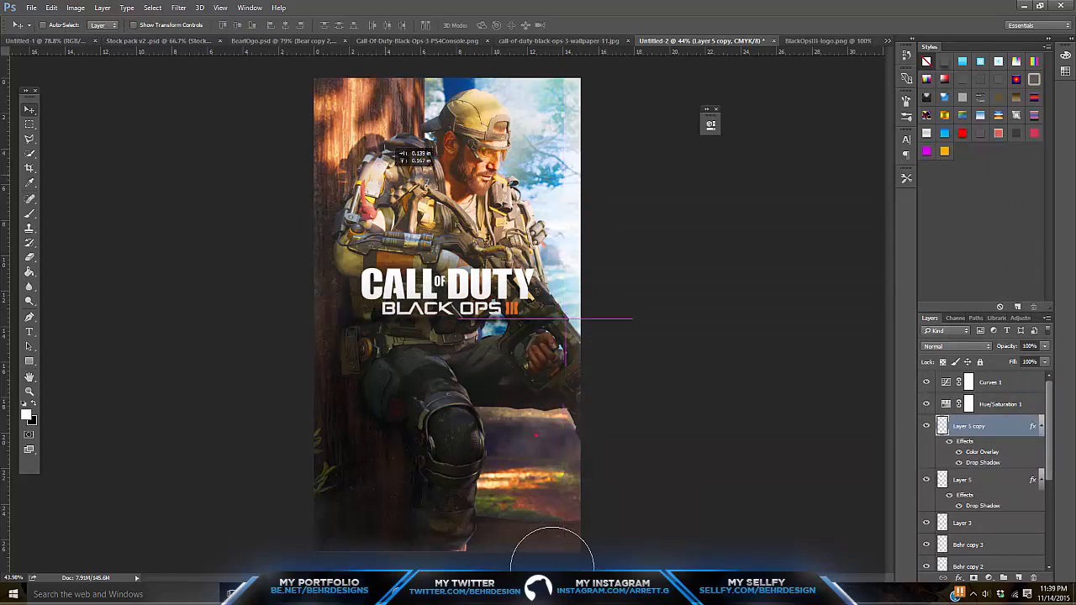
click(1045, 346)
drag(1045, 360, 1005, 359)
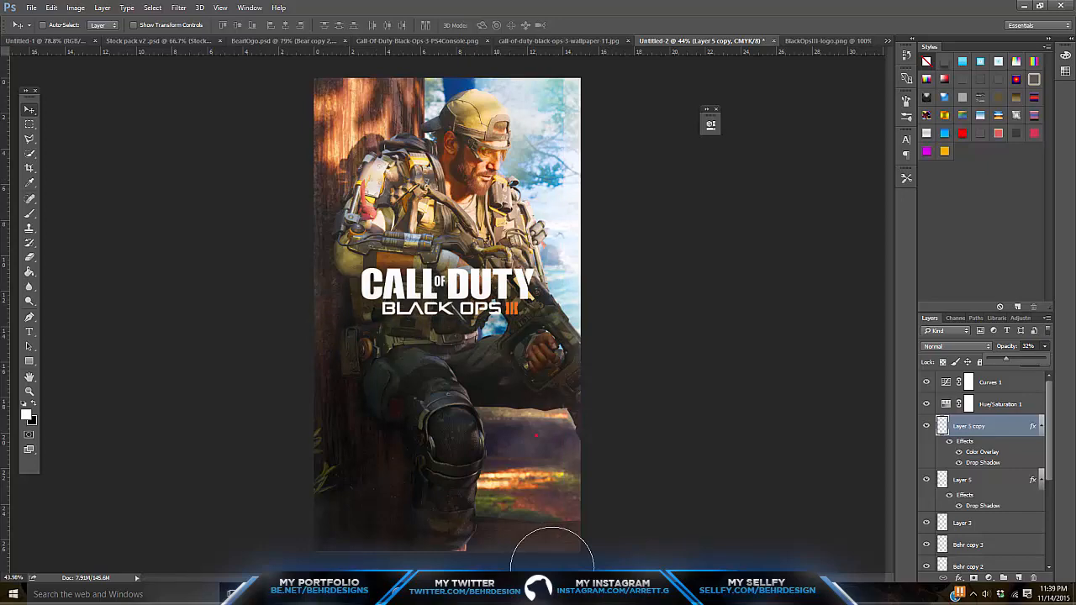
key(z)
mouse_move(504, 320)
mouse_down()
mouse_move(412, 320)
mouse_move(508, 319)
mouse_up()
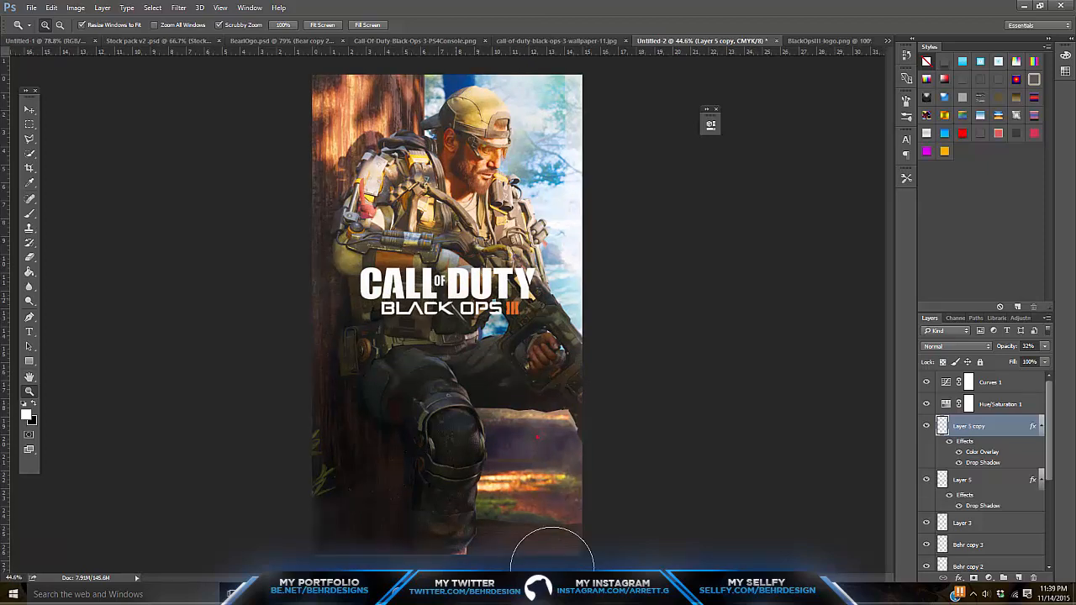
click(992, 383)
scroll(991, 471, down, 5)
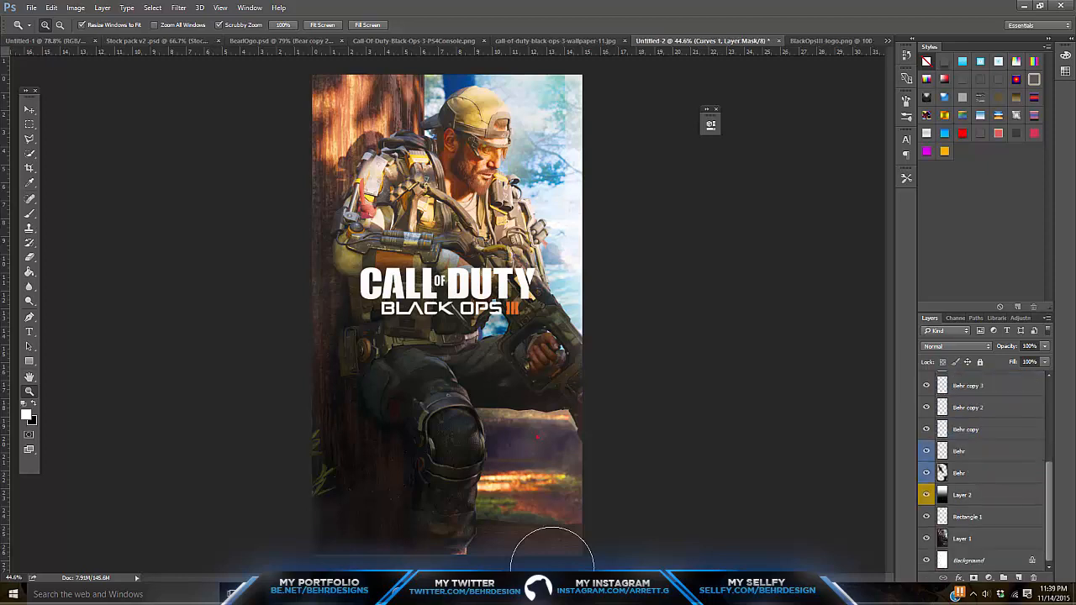
shift+click(990, 560)
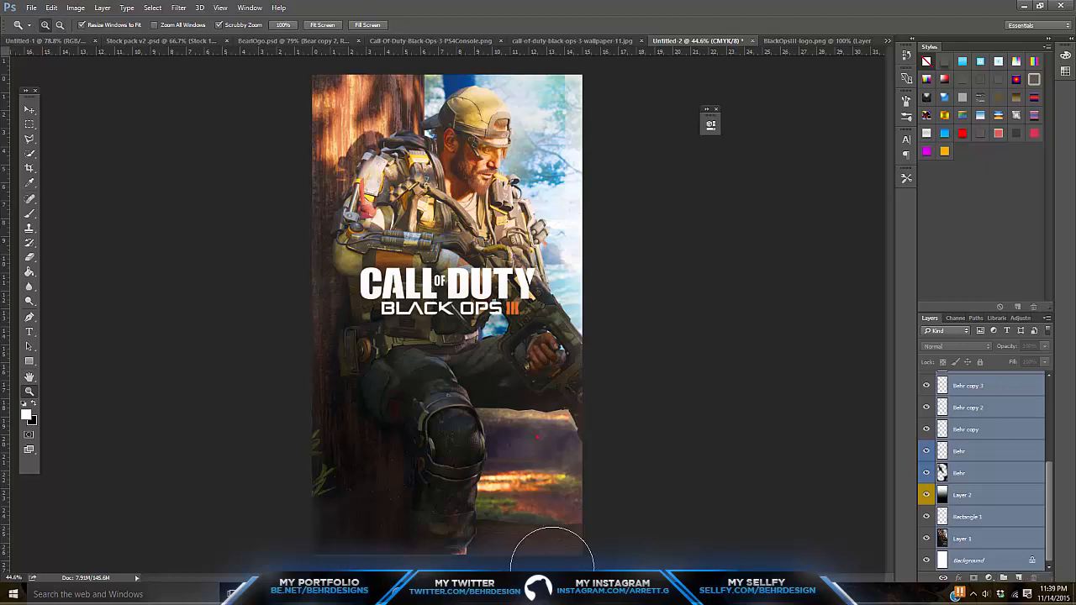
right_click(968, 472)
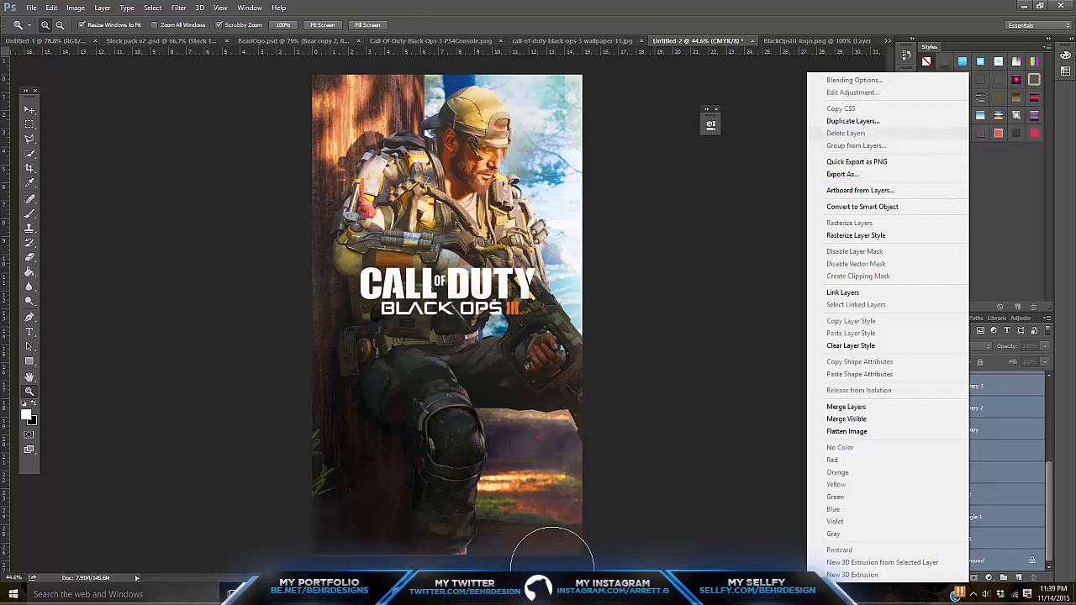
key(Escape)
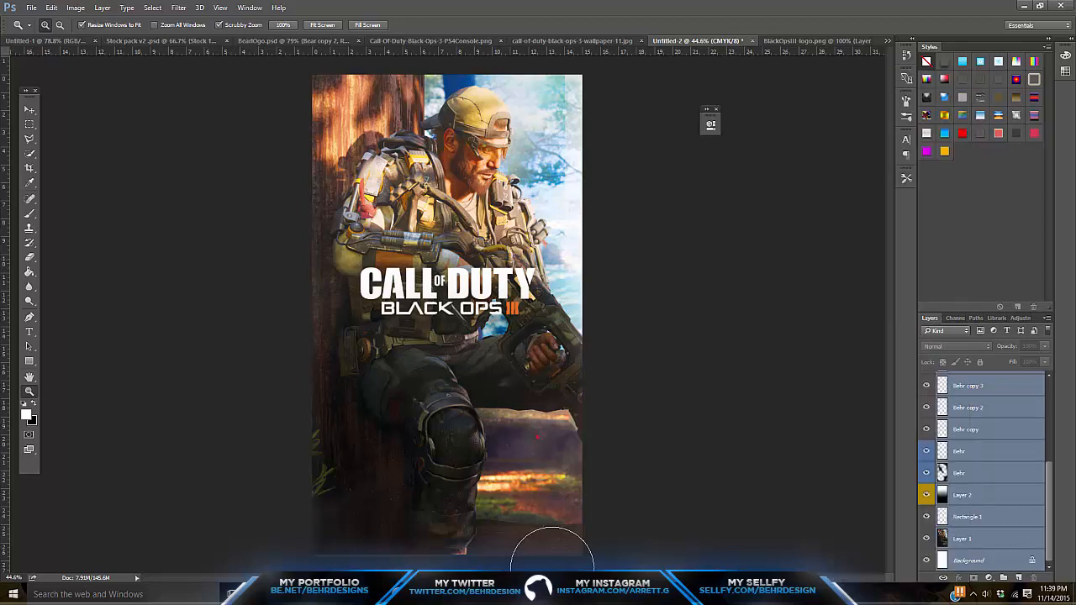
scroll(984, 471, up, 3)
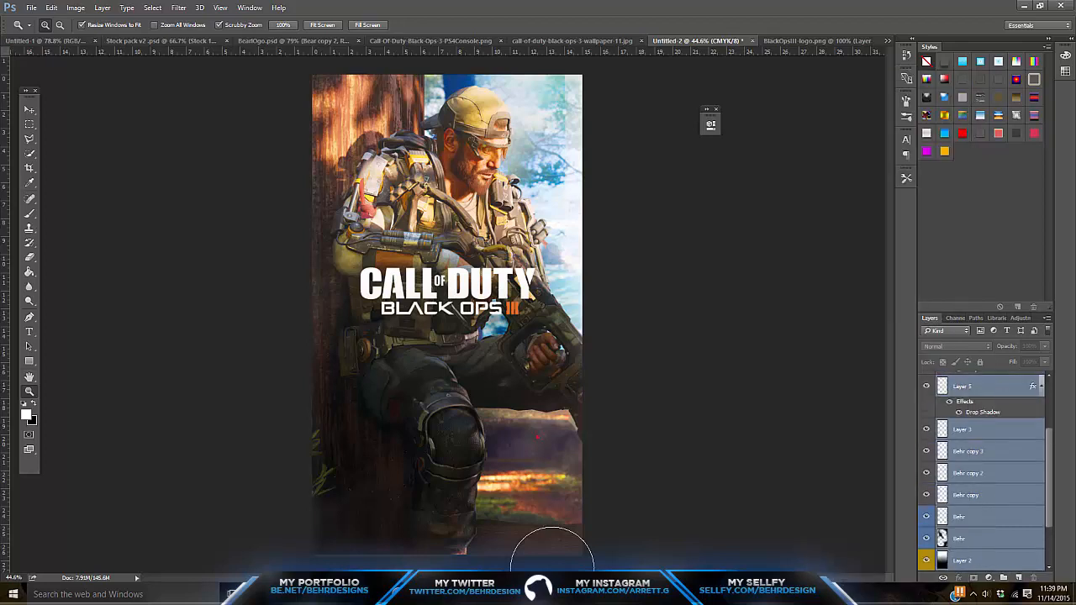
Group all layers above the Background and name the group Multiplayer
click(991, 383)
scroll(984, 470, down, 5)
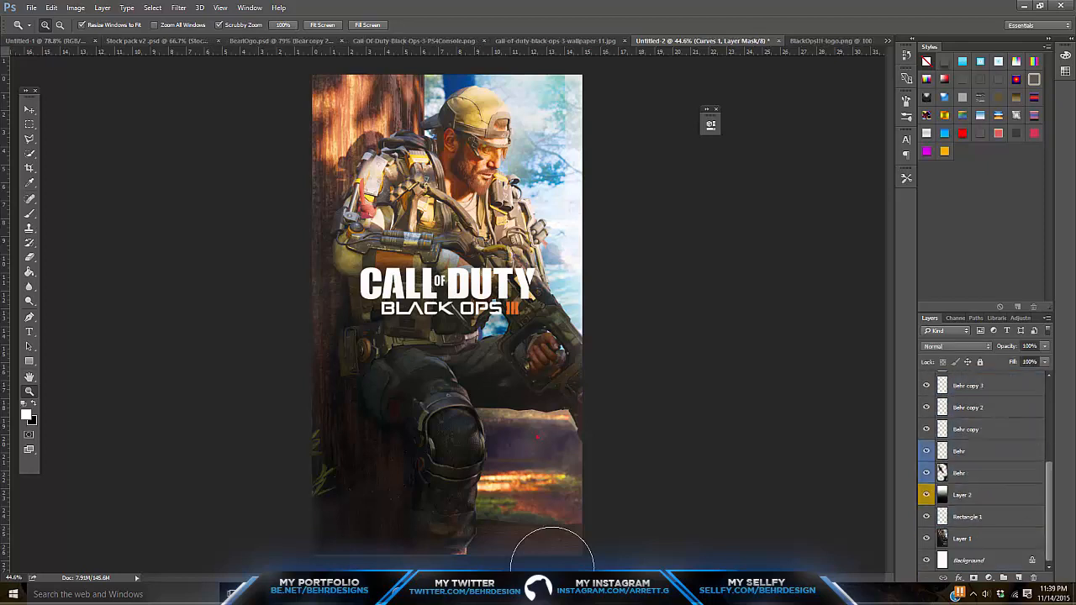
key(ctrl+alt+a)
key(ctrl+g)
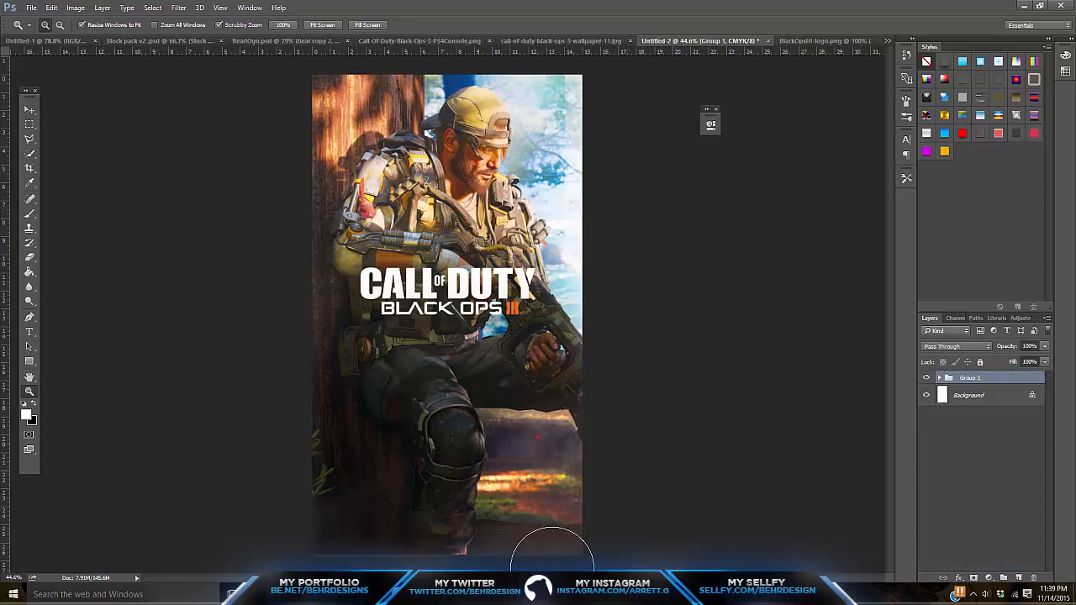
double_click(970, 379)
text(Multi)
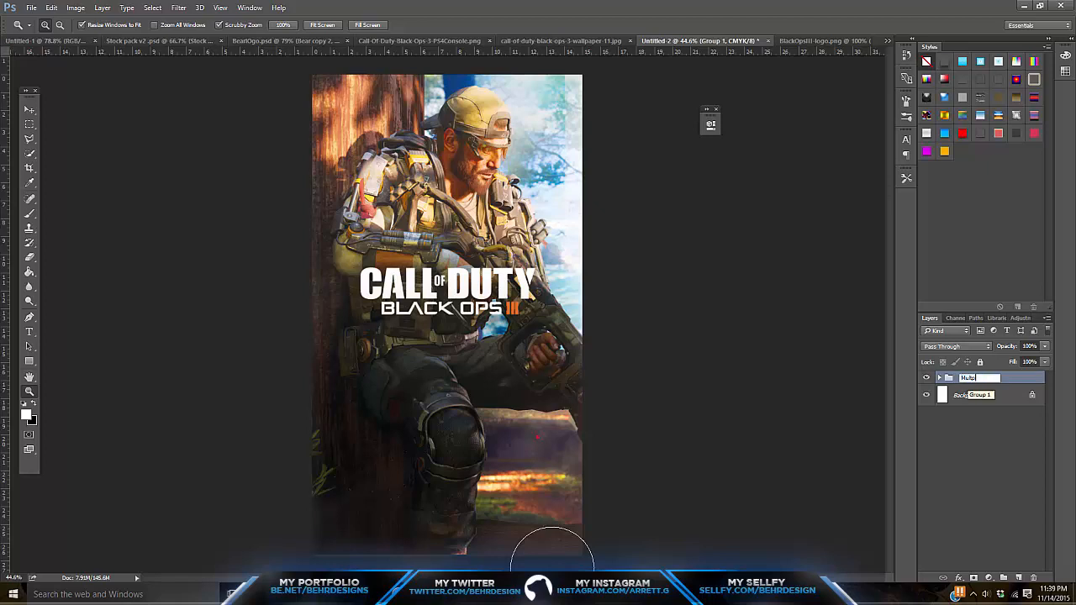
text(player)
key(Return)
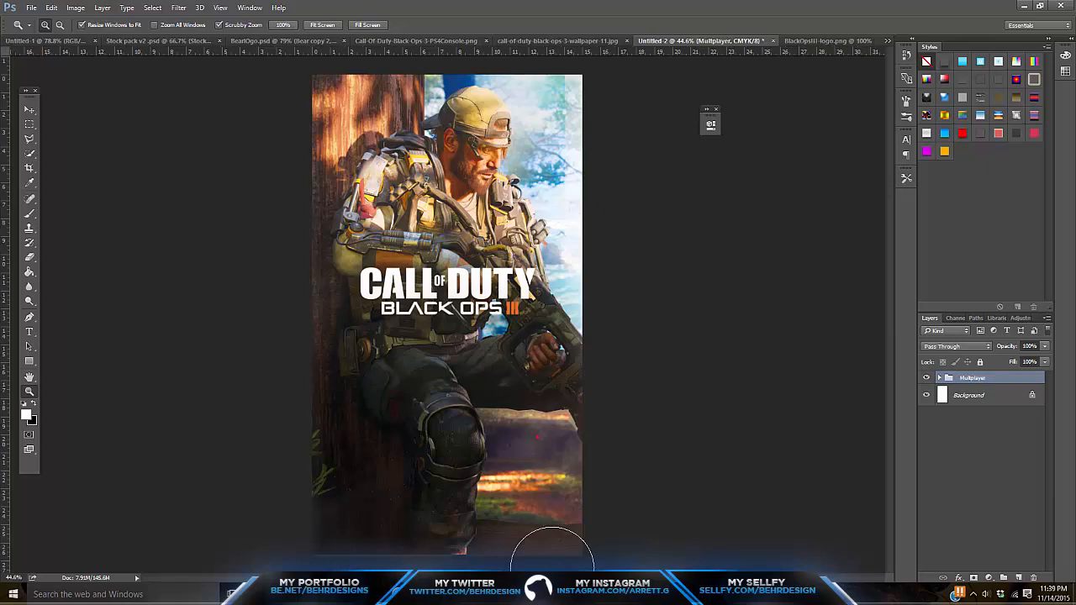
Hide the Multiplayer group and make the Background the active layer
key(v)
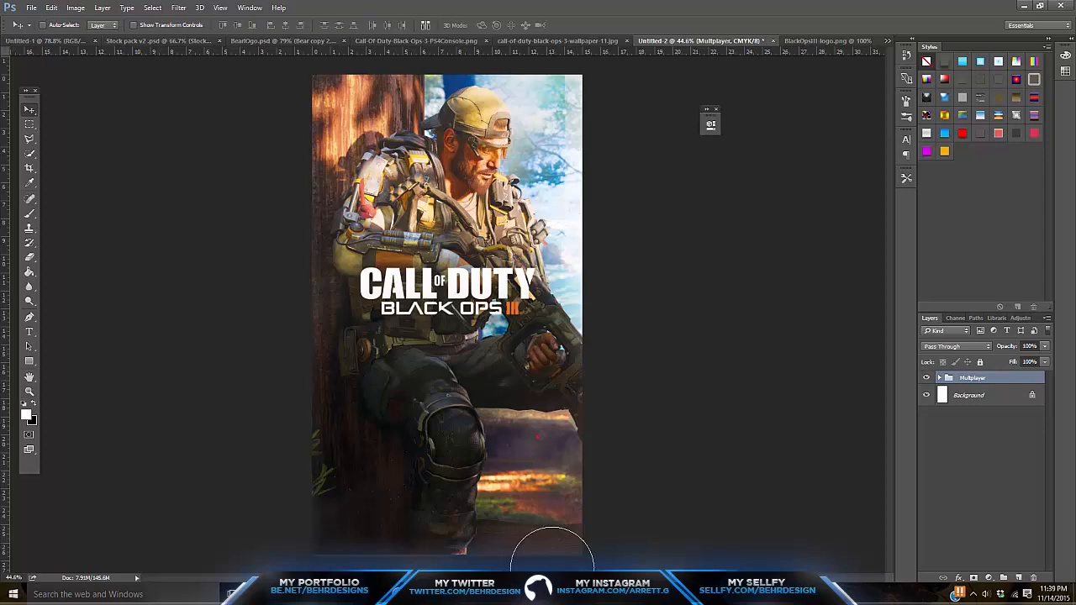
click(926, 378)
click(927, 377)
click(927, 377)
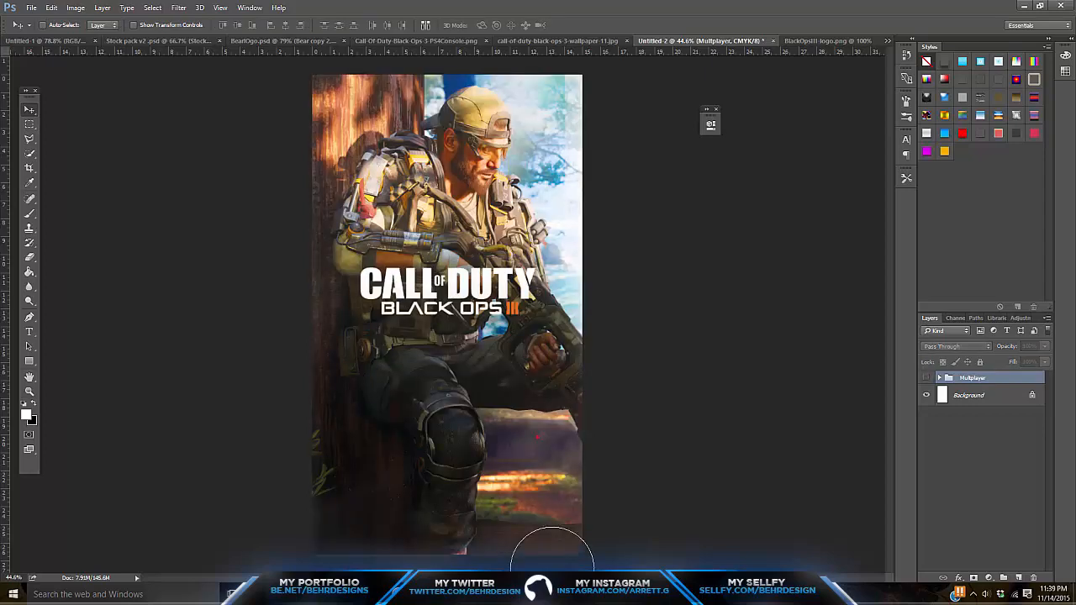
click(969, 395)
Switch to the Chrome browser, return to the wallpaper image results and search for "black ops 3 wallpaper zombies"
click(1024, 6)
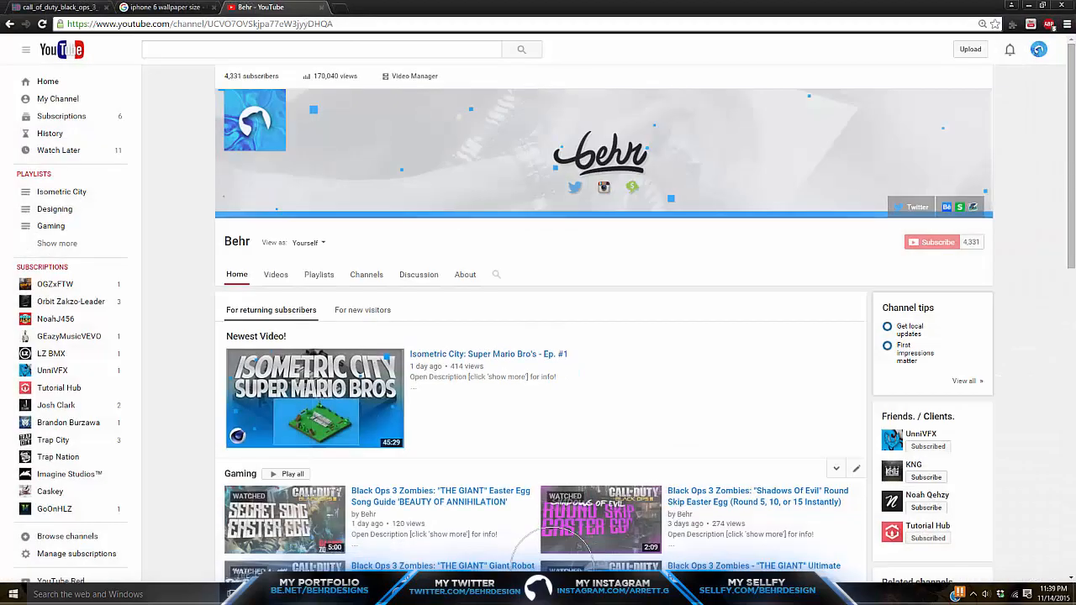
click(59, 7)
click(10, 25)
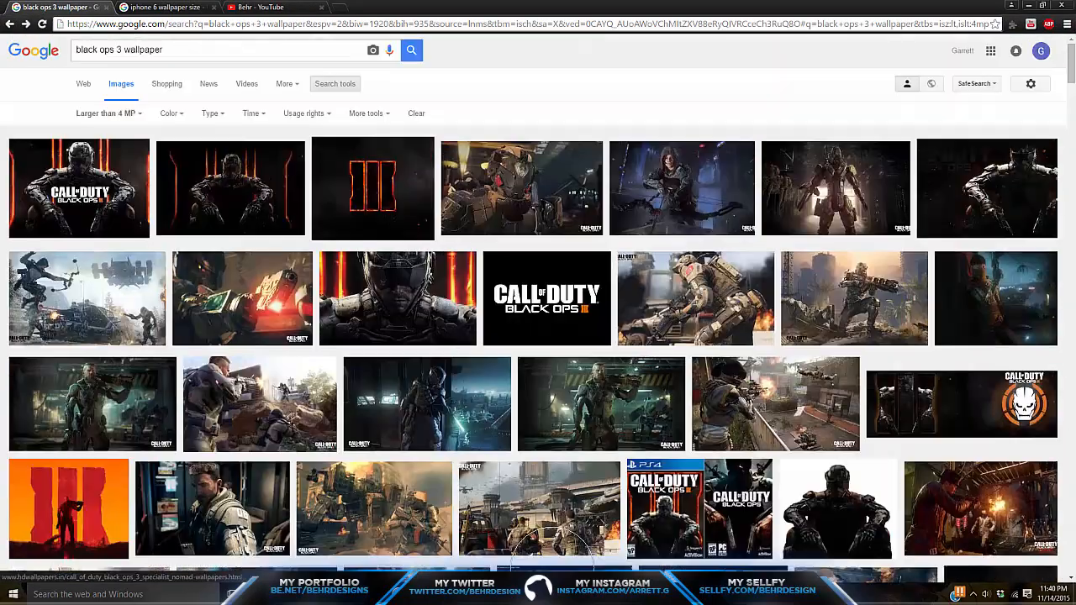
text(zombie)
text(s)
key(Return)
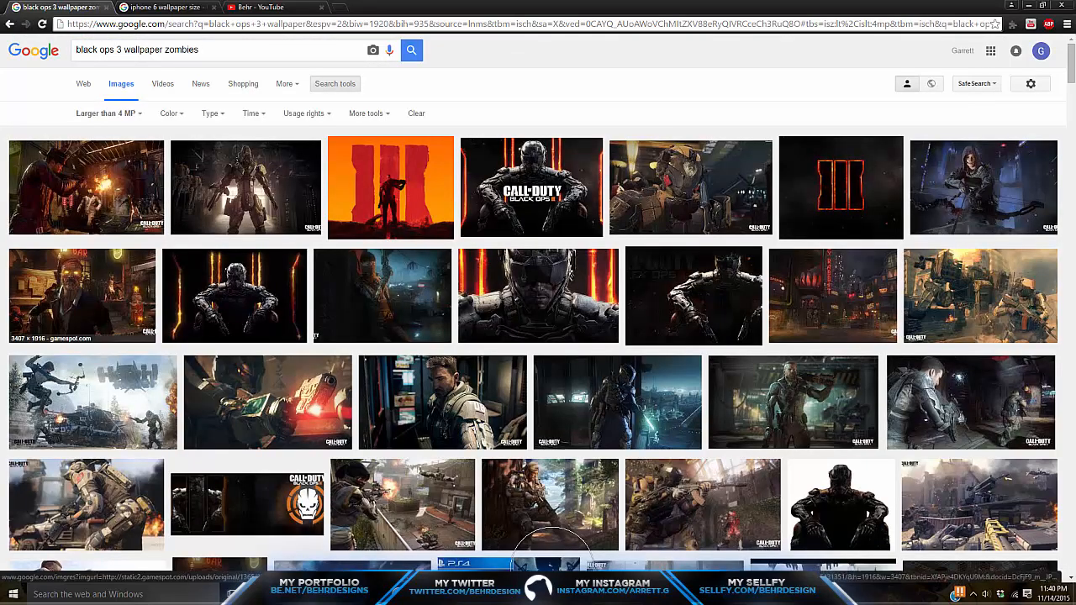
Browse the zombies image results and preview candidates to find suitable artwork for the second wallpaper
click(86, 186)
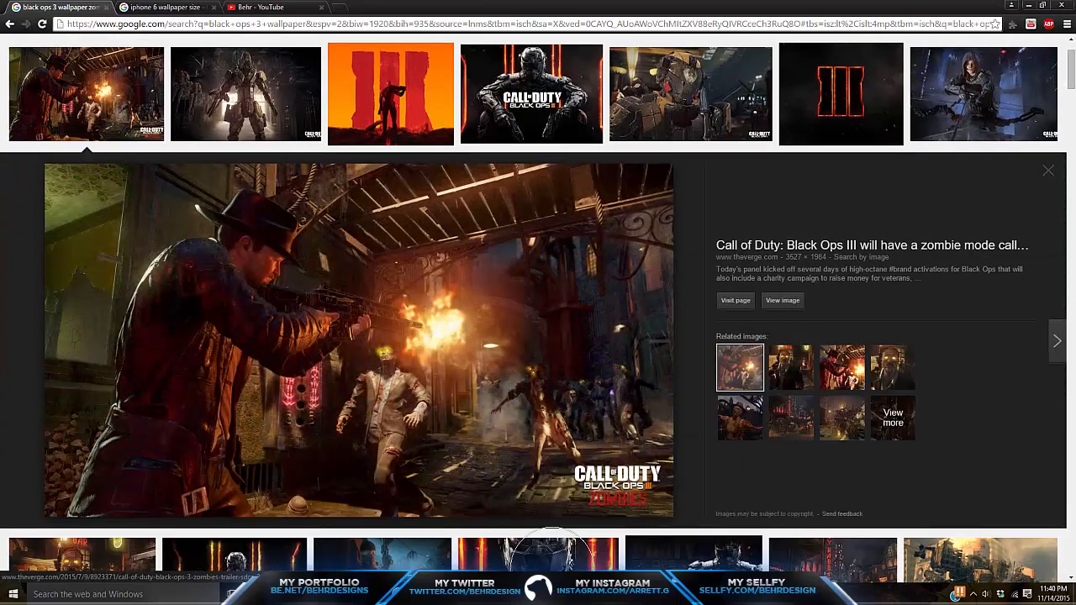
click(1048, 171)
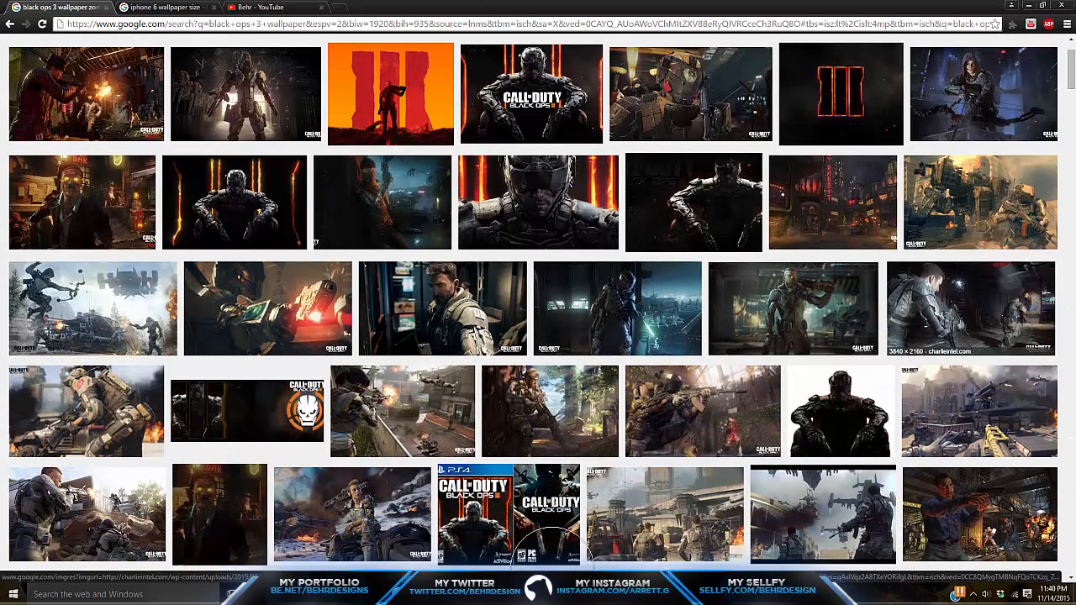
scroll(976, 328, down, 2)
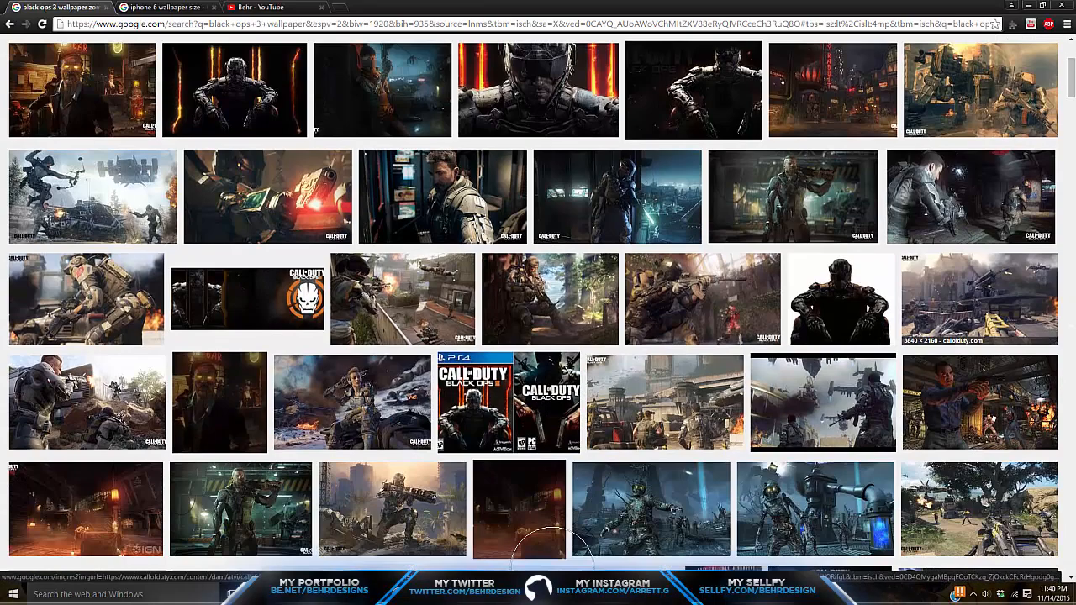
scroll(816, 395, down, 2)
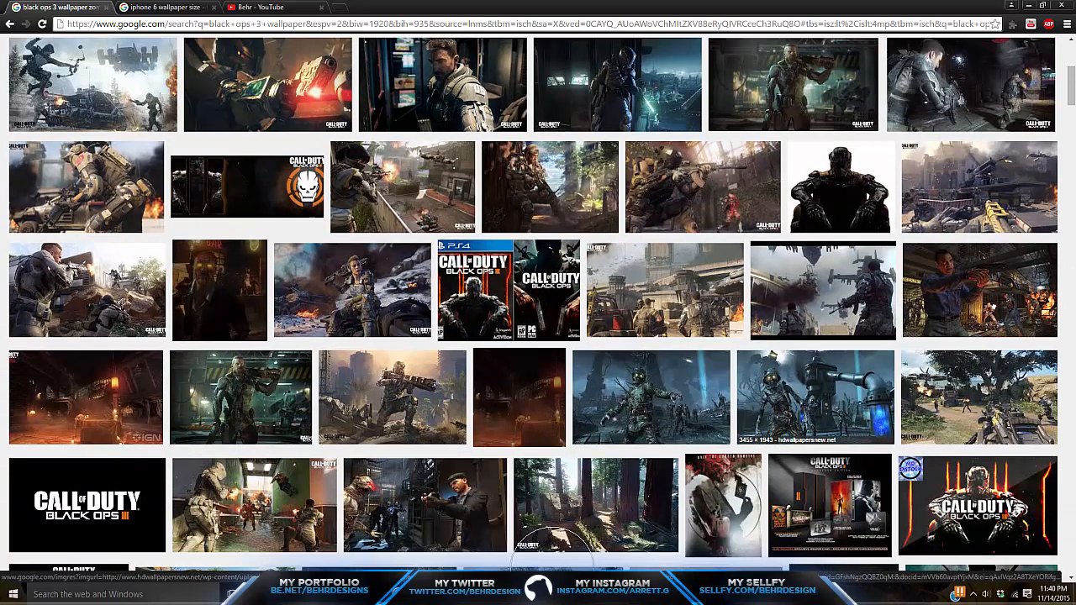
scroll(823, 370, down, 3)
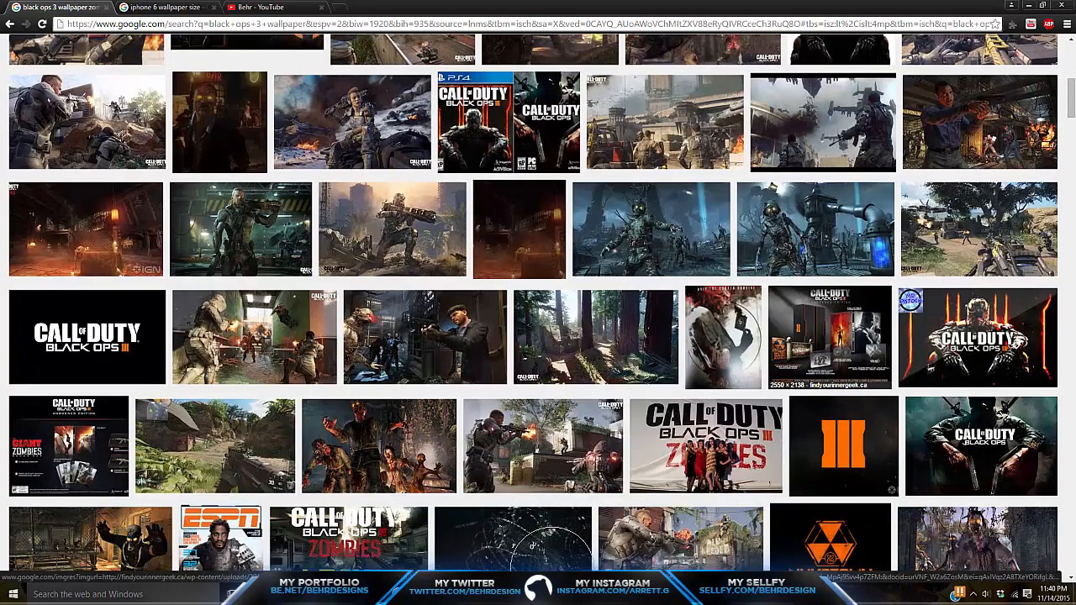
scroll(589, 311, down, 1)
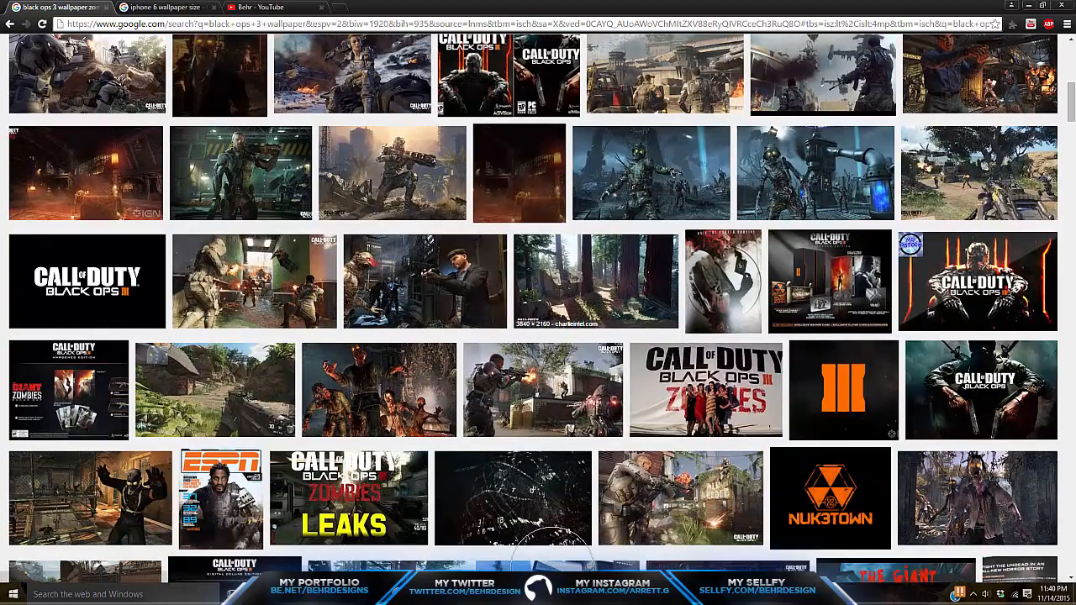
scroll(639, 353, down, 2)
scroll(698, 387, down, 1)
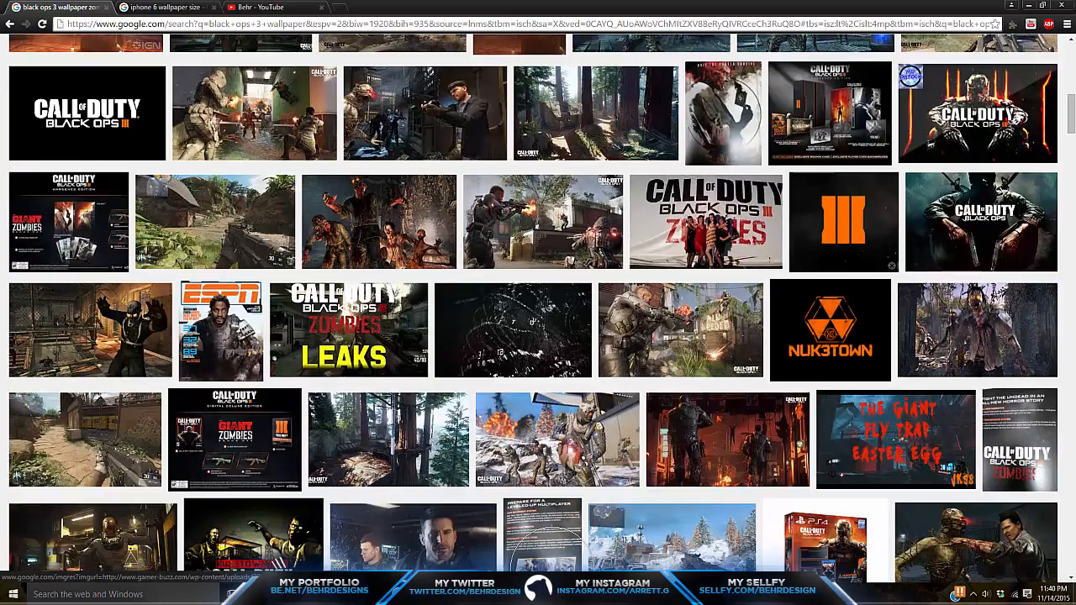
scroll(698, 386, down, 1)
scroll(698, 387, down, 2)
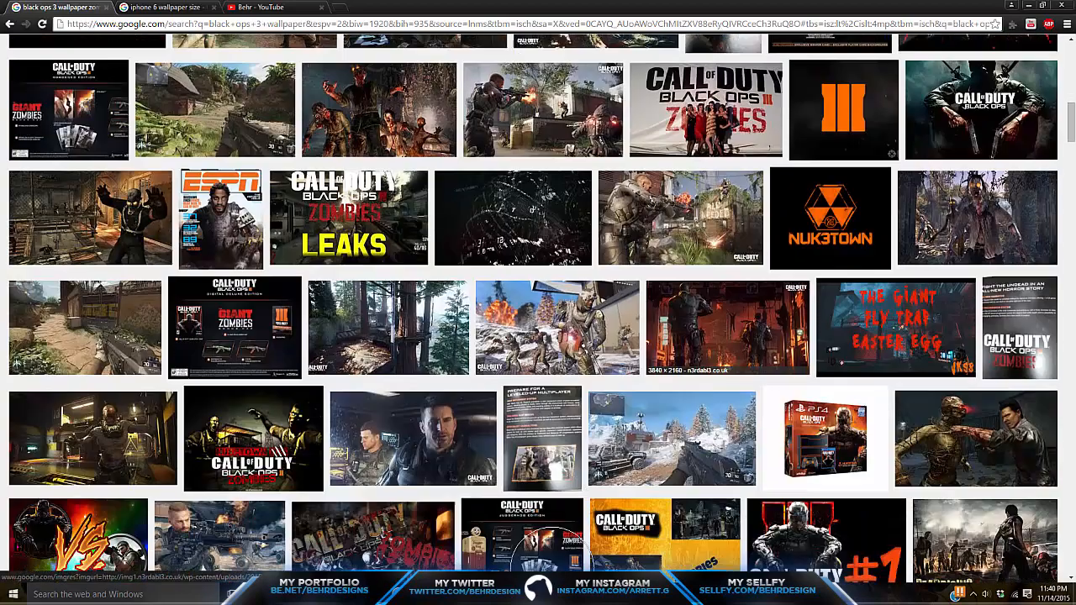
scroll(698, 387, down, 2)
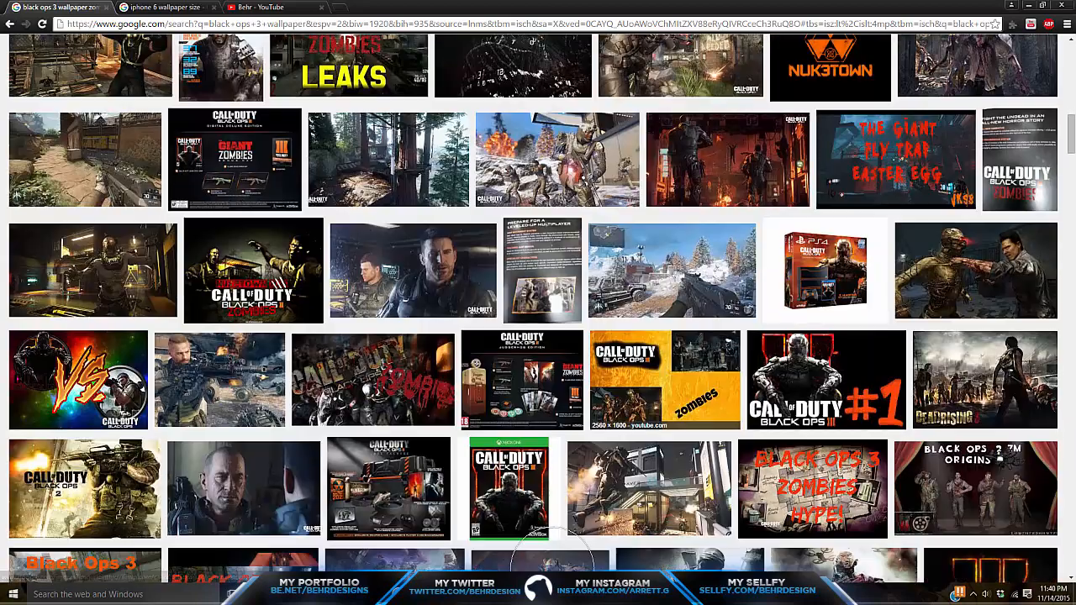
scroll(698, 386, down, 2)
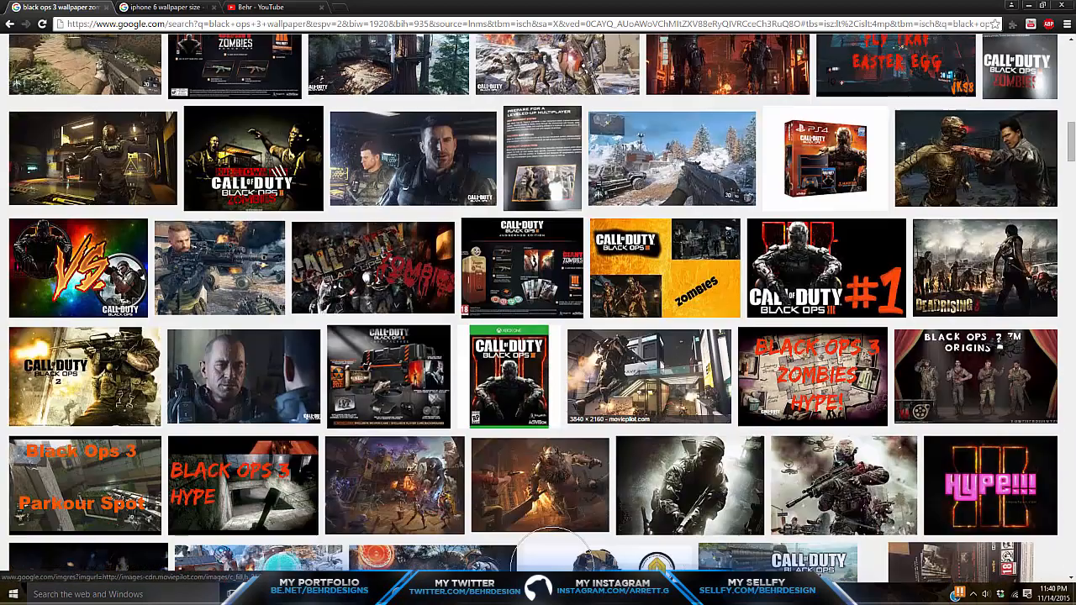
scroll(697, 395, down, 1)
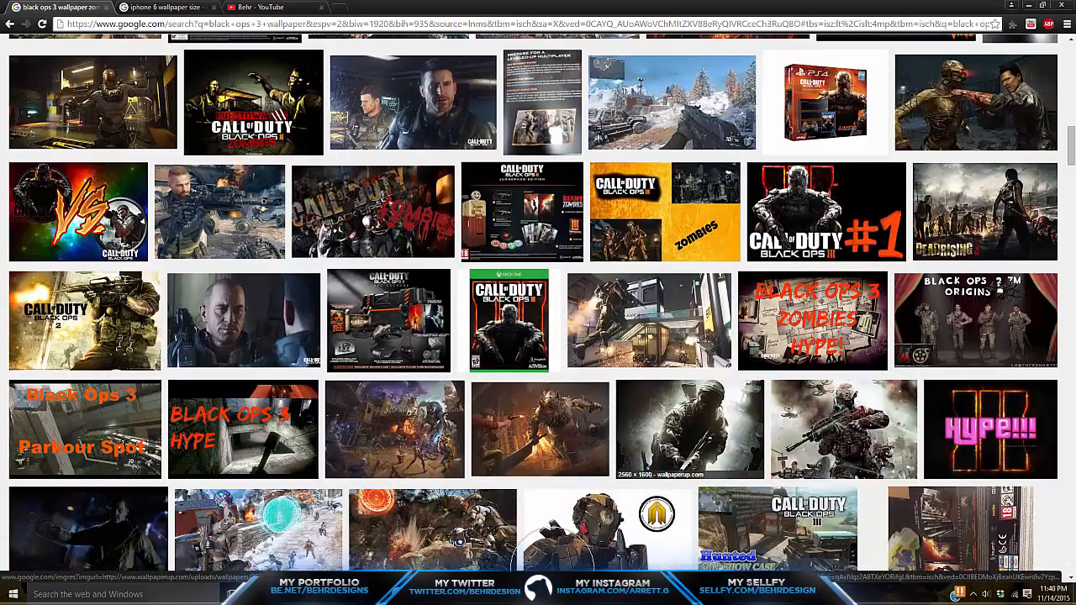
click(540, 429)
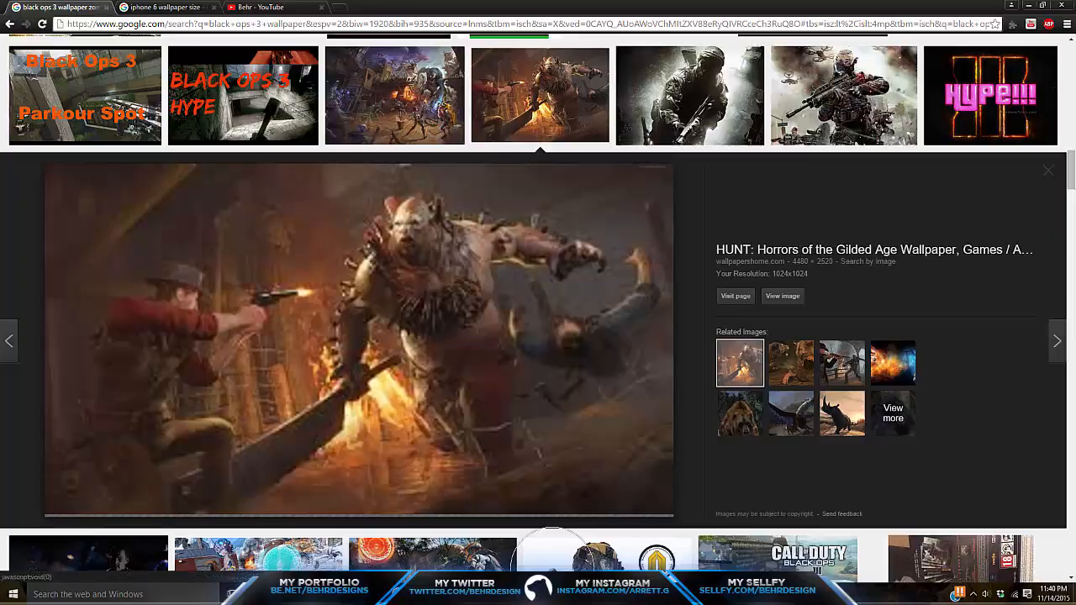
scroll(552, 559, up, 15)
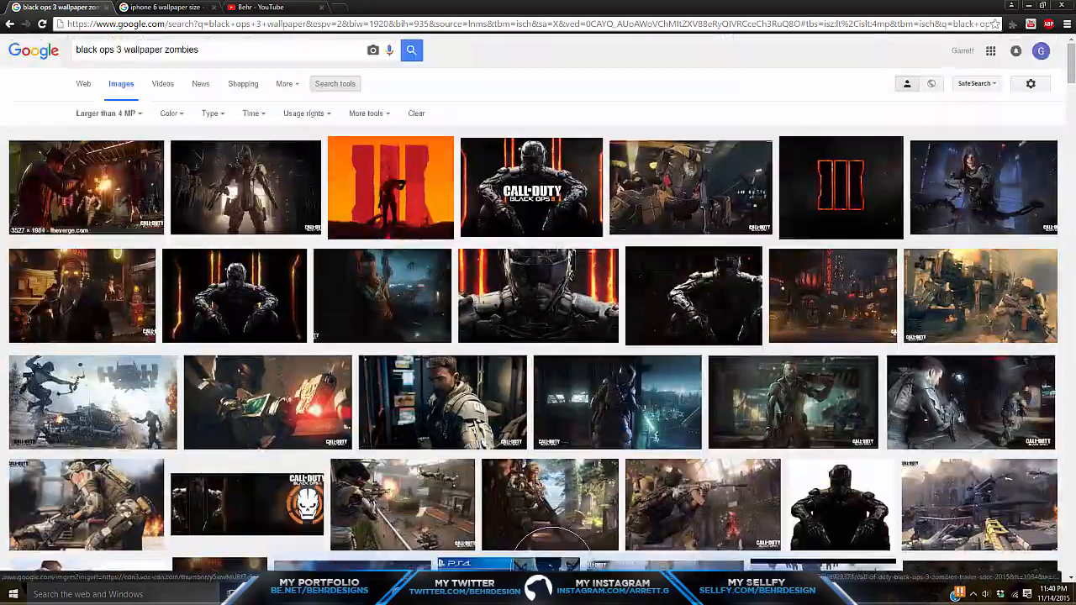
Open the Shadows of Evil artwork of the gunman firing at zombies at full size and copy the image
click(63, 168)
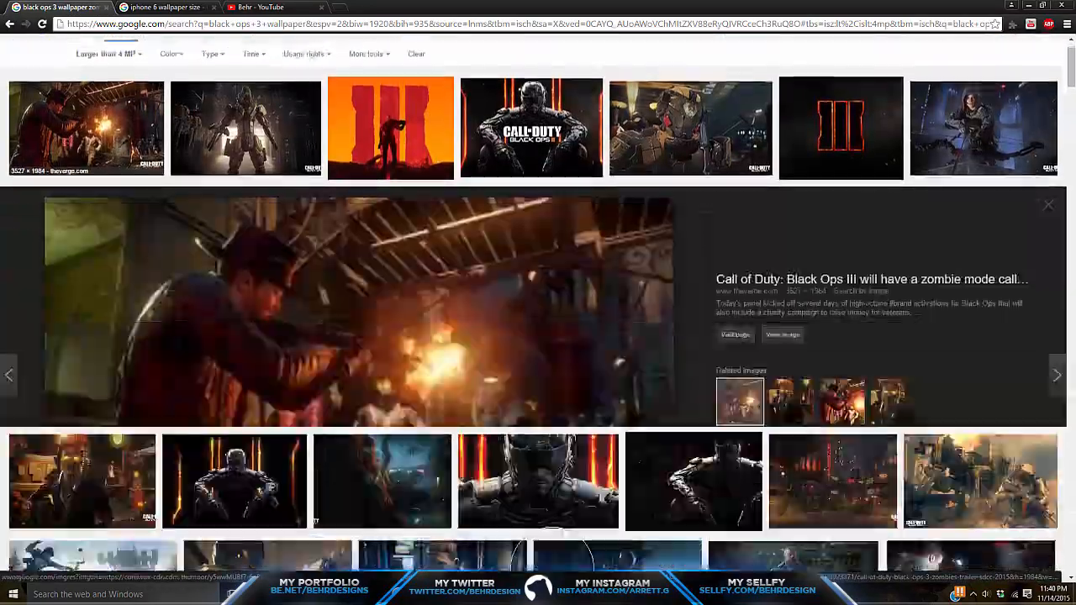
click(782, 300)
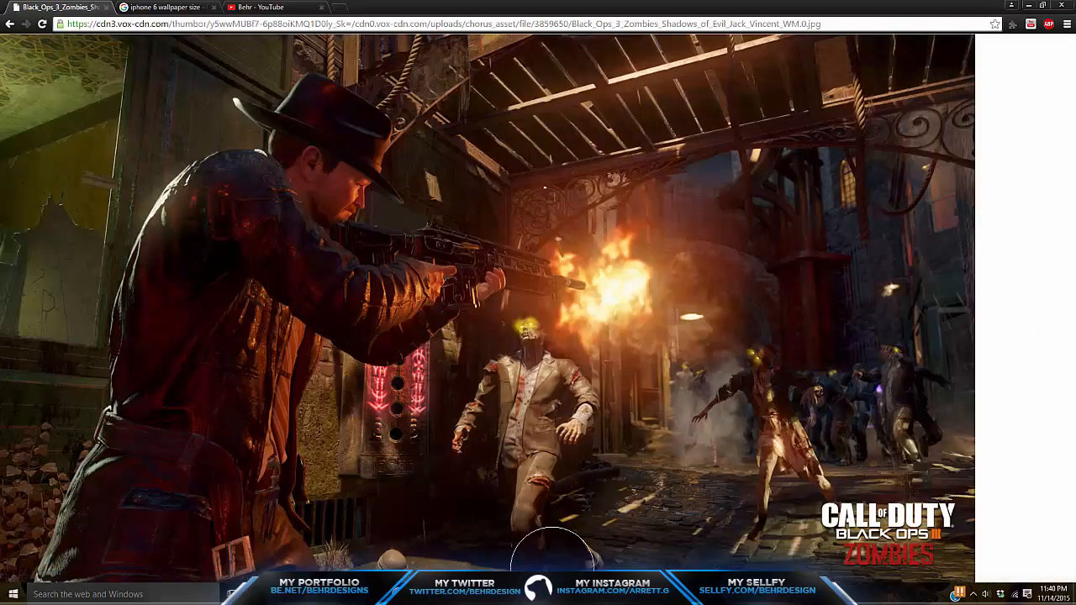
right_click(512, 290)
click(550, 323)
Switch back to Photoshop, paste the zombies artwork into the wallpaper and position it to frame the gunman and the nearest zombie
key(alt+Tab)
key(ctrl+v)
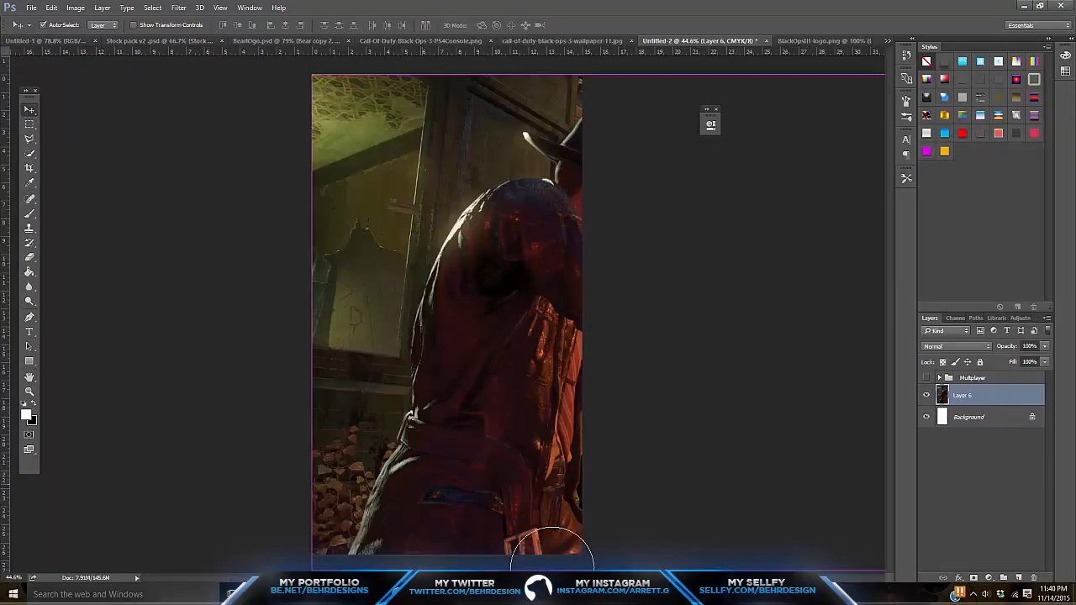
drag(504, 169, 564, 153)
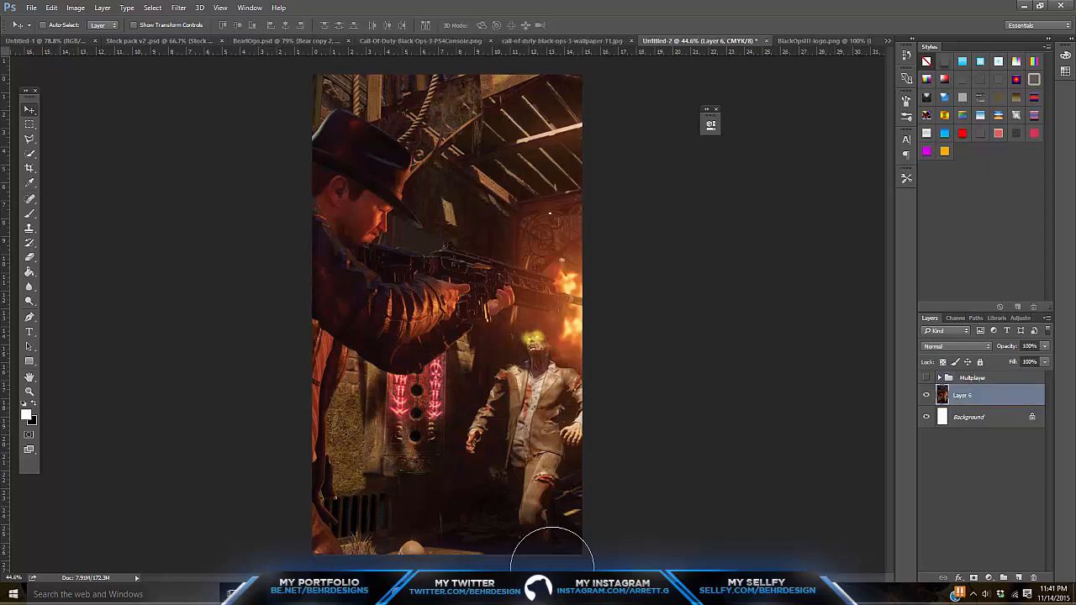
click(940, 378)
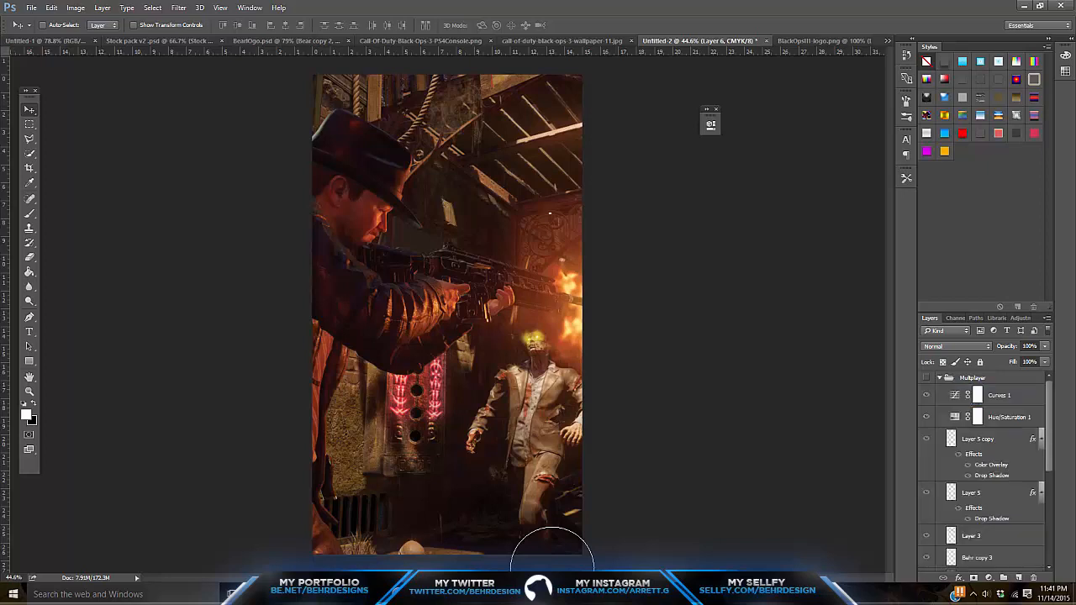
click(974, 378)
click(939, 378)
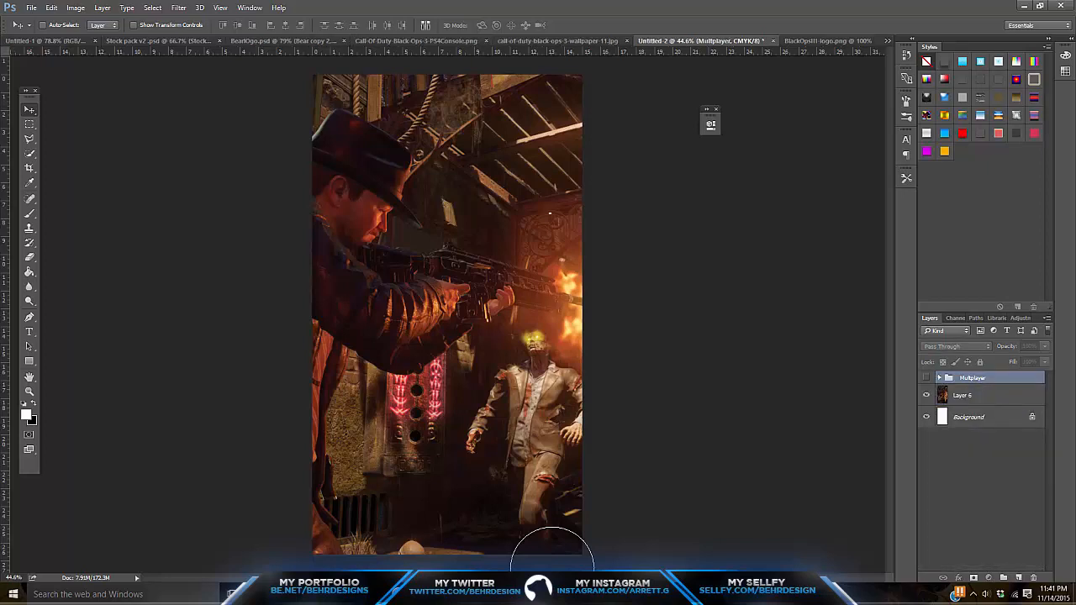
Add a Hue/Saturation adjustment above the zombies artwork with hue -4 and saturation -2
click(979, 396)
click(989, 577)
click(979, 440)
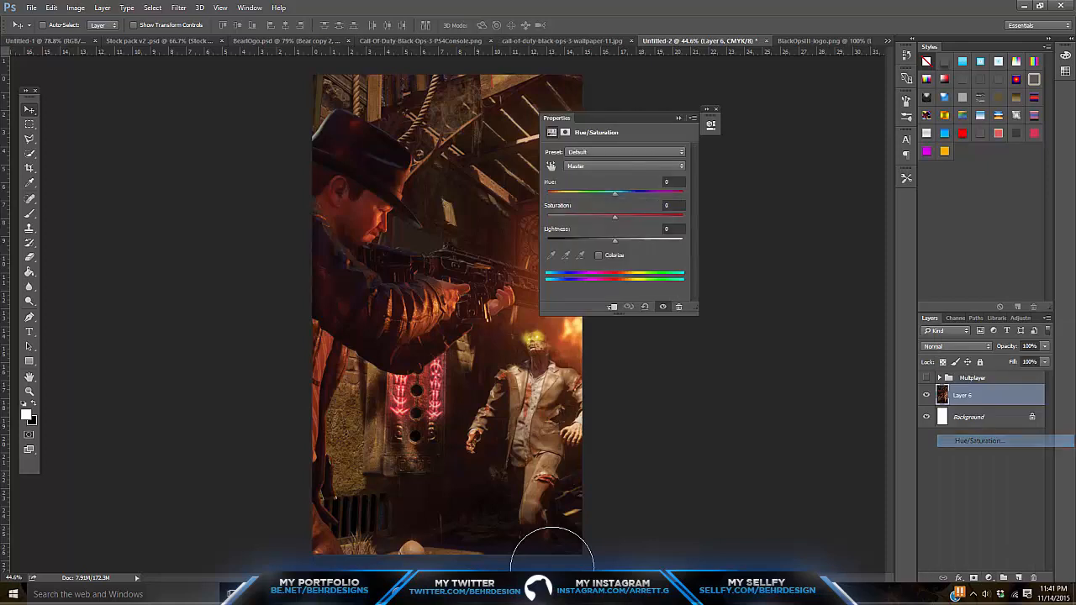
drag(614, 217, 613, 195)
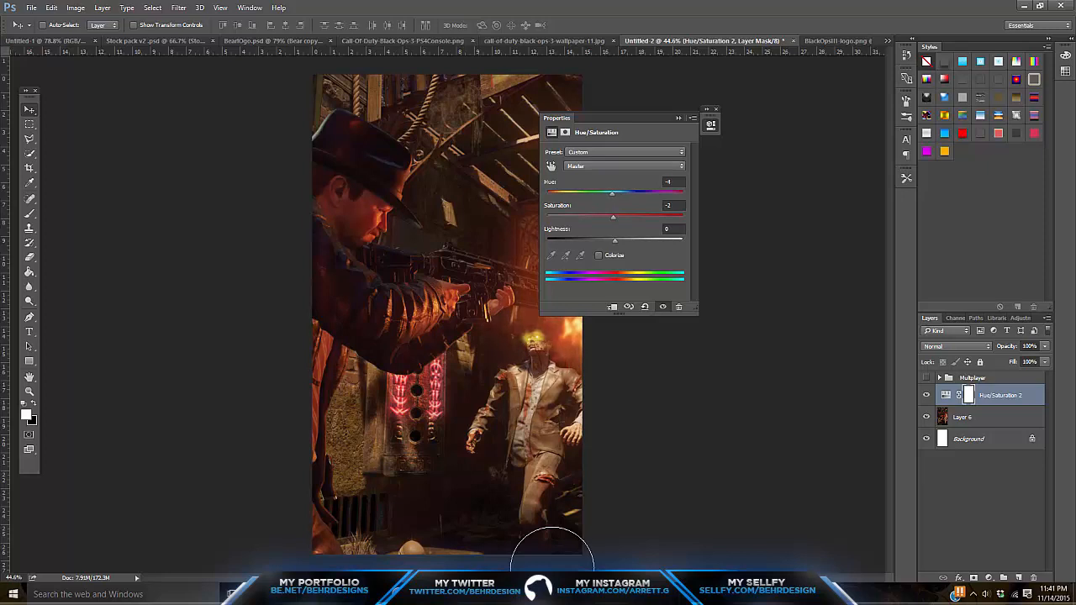
click(679, 118)
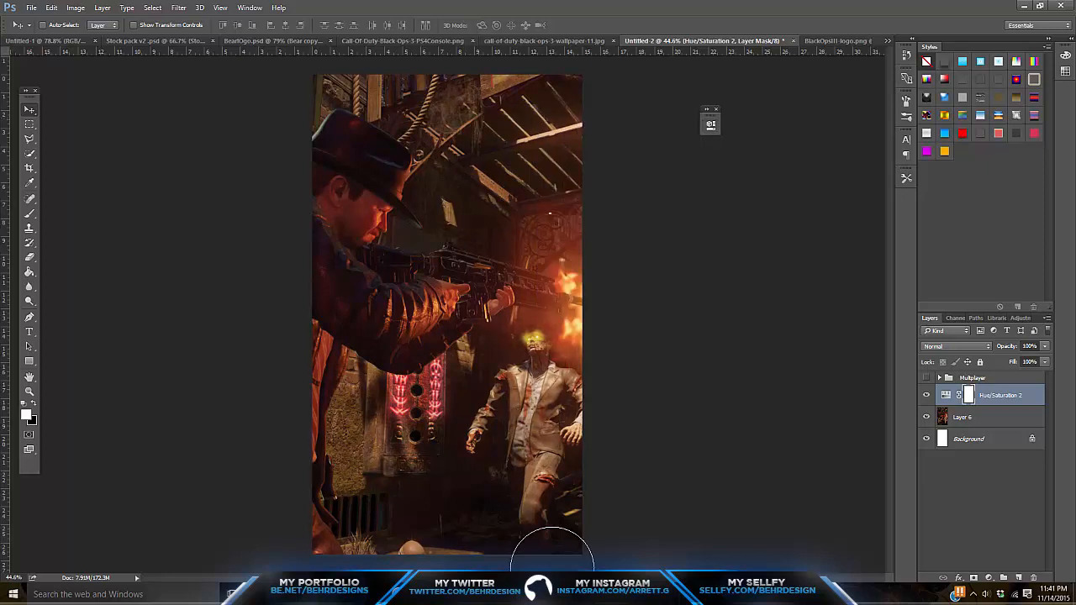
Add a Curves adjustment above the Hue/Saturation layer, adjusting the highlights and slightly lifting the shadows
click(989, 578)
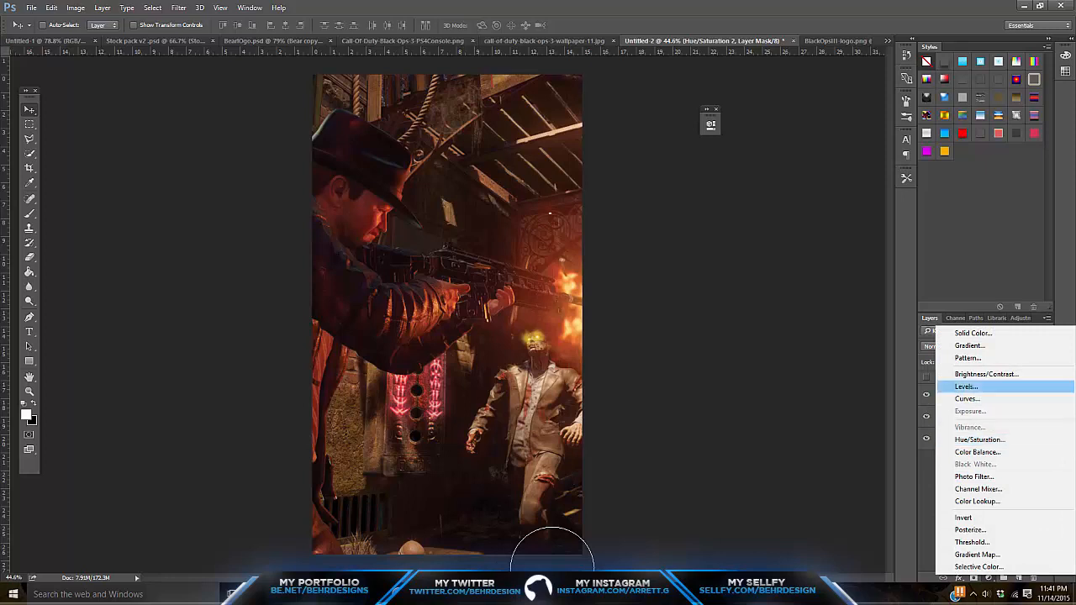
click(966, 398)
drag(651, 206, 666, 194)
drag(583, 277, 584, 273)
click(678, 118)
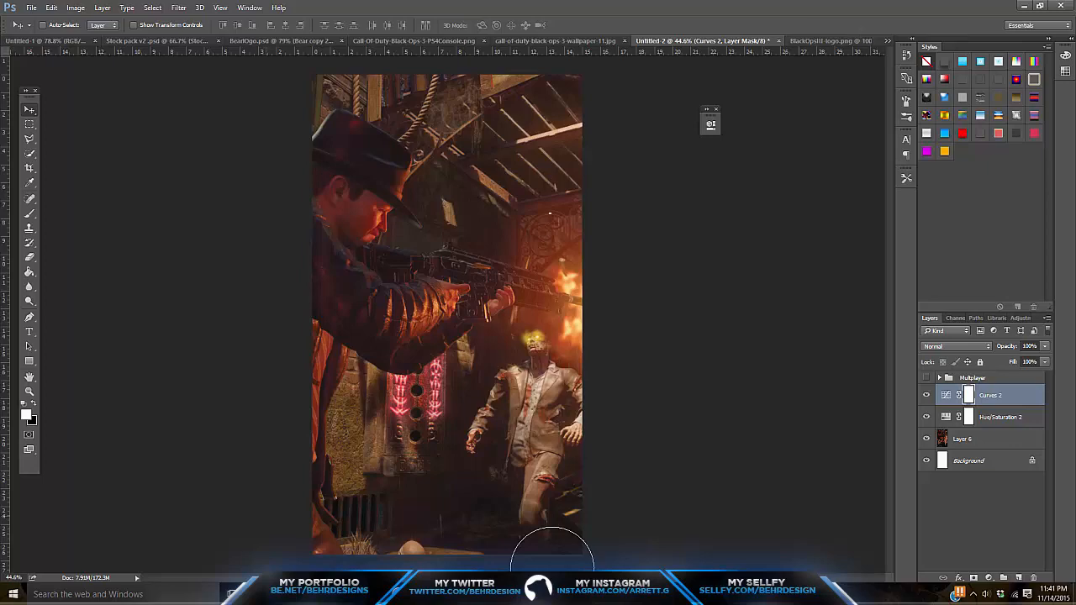
Switch to the Chrome browser and search Google Images for "black ops 3 zombies logo"
key(alt+Tab)
key(ctrl+Tab)
key(ctrl+l)
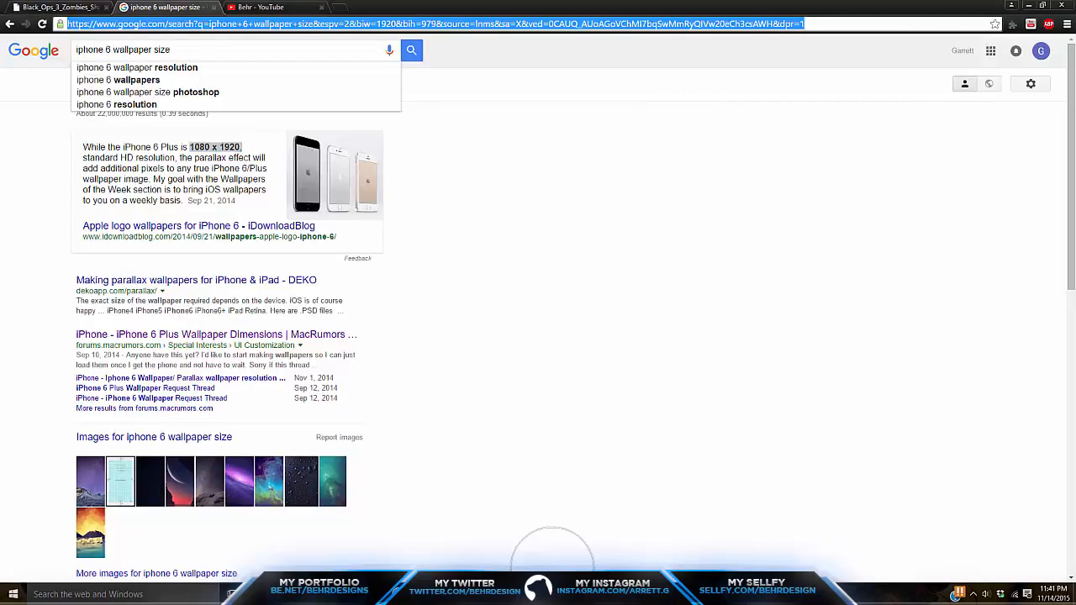
key(Tab)
text(black )
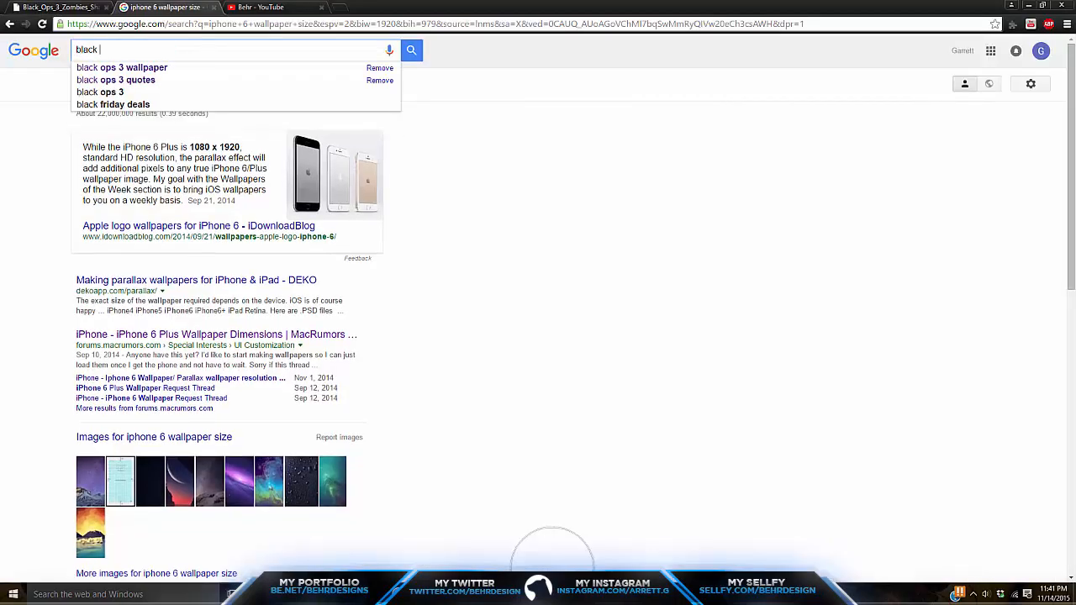
text(ops 3 zombies logo)
key(Return)
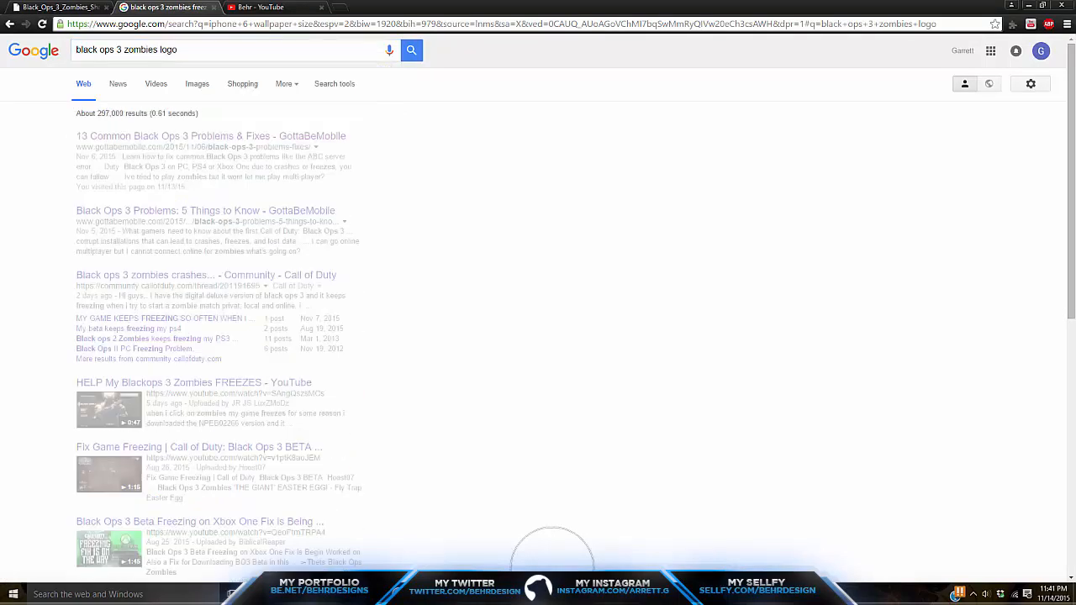
click(120, 83)
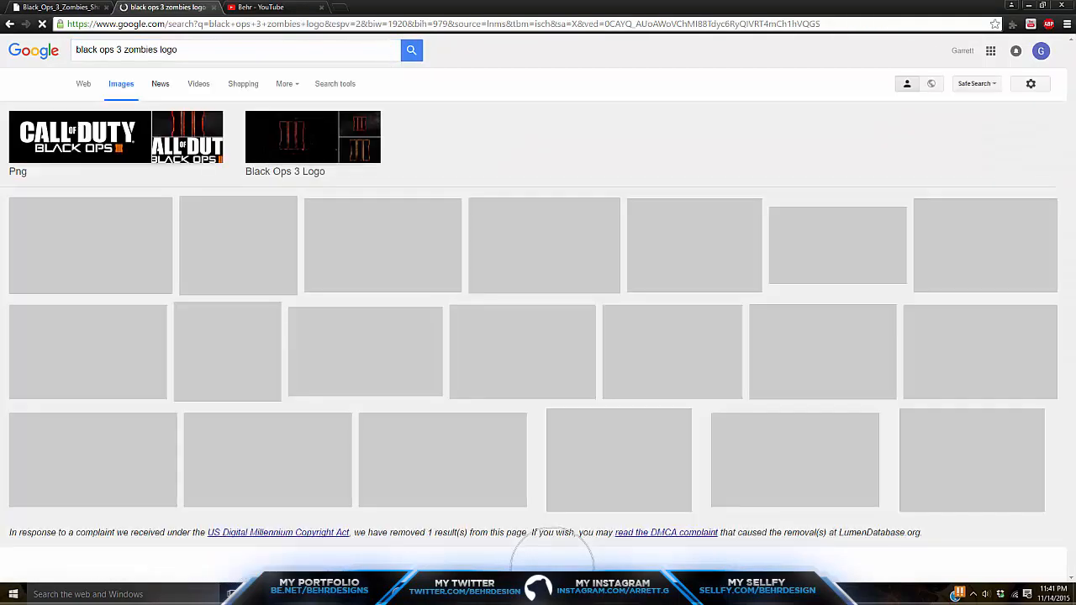
Open the transparent stacked Zombies logo at full size and save the image to the computer
click(834, 245)
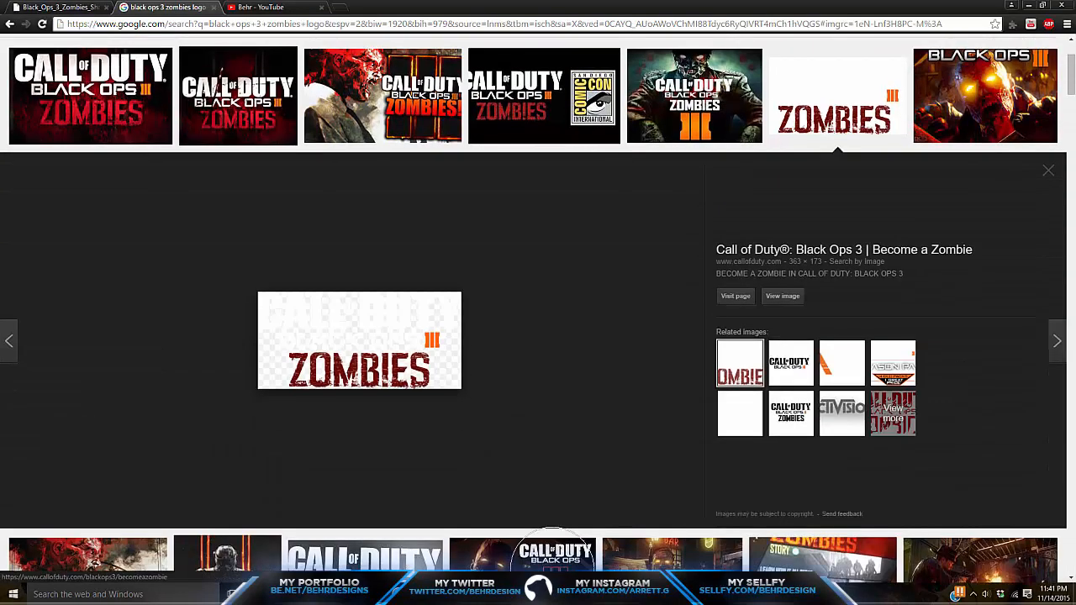
click(783, 296)
right_click(114, 115)
click(144, 137)
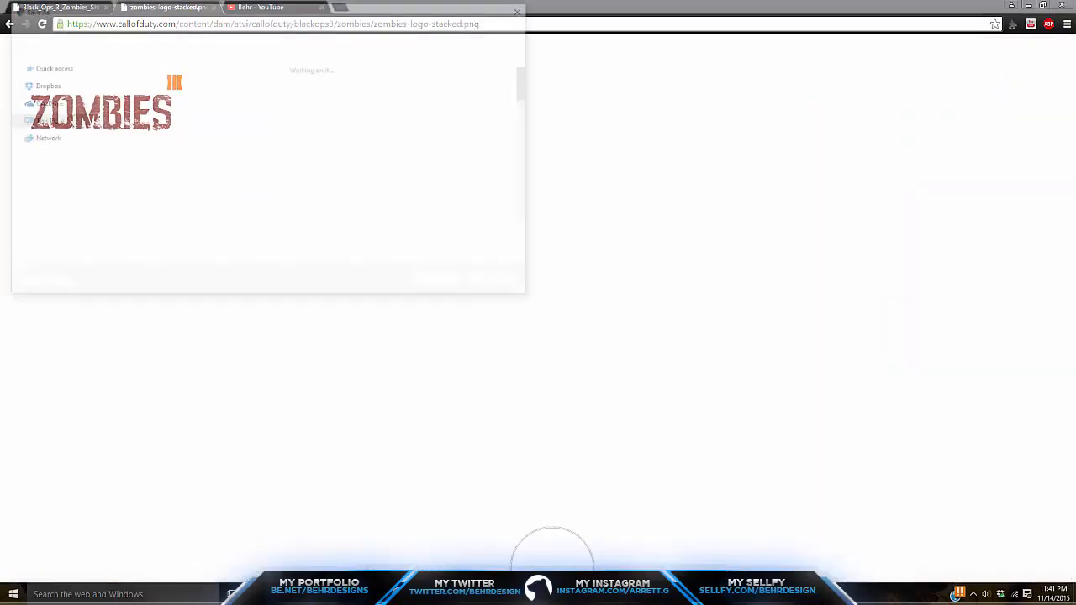
key(Return)
Switch back to Photoshop and open the file zombies-logo-stacked.png
key(alt+Tab)
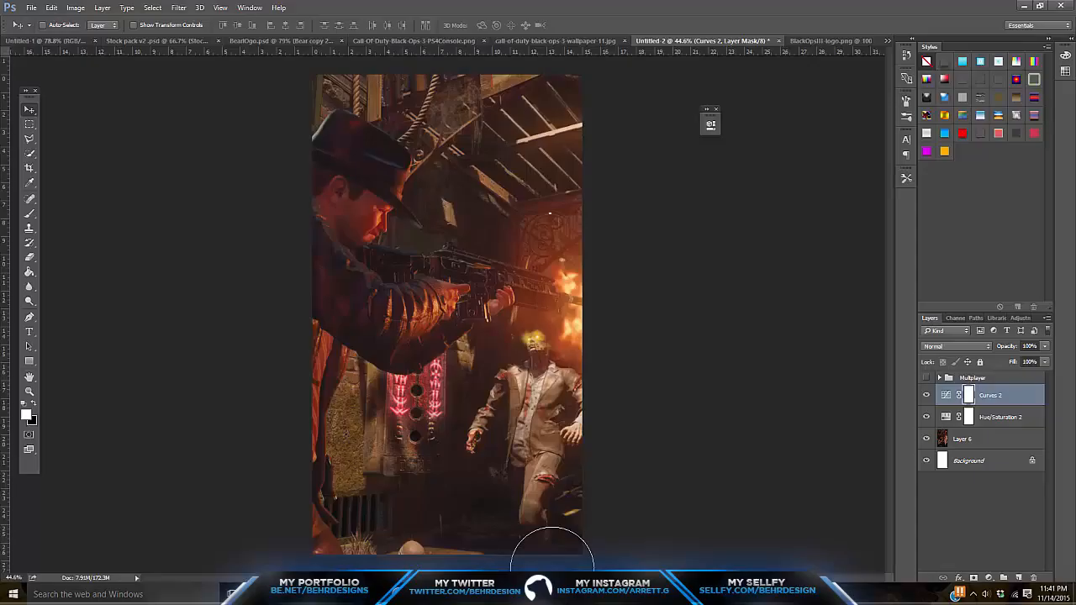
click(31, 7)
click(42, 31)
text(zomb)
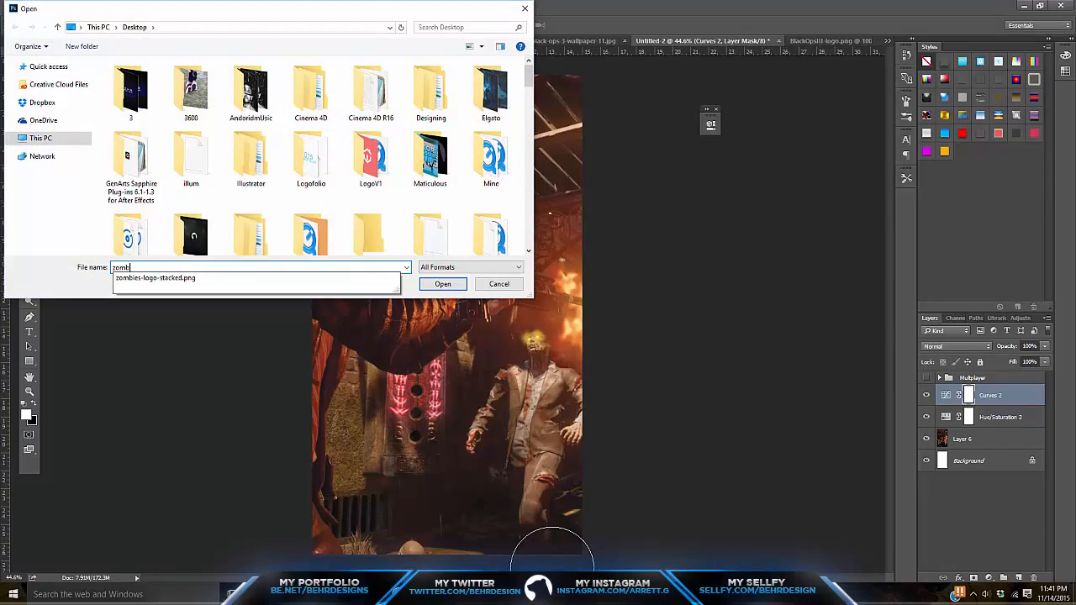
key(Down)
key(Return)
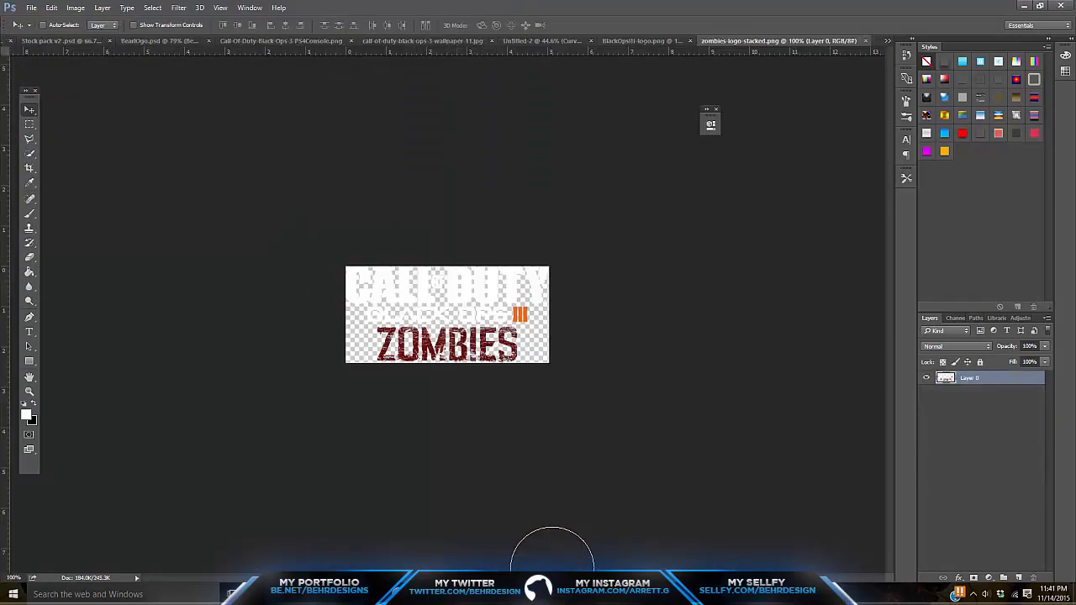
Cut the whole Zombies logo from its document and paste it into the wallpaper document
key(ctrl+a)
key(ctrl+x)
key(ctrl+shift+Tab)
key(ctrl+shift+Tab)
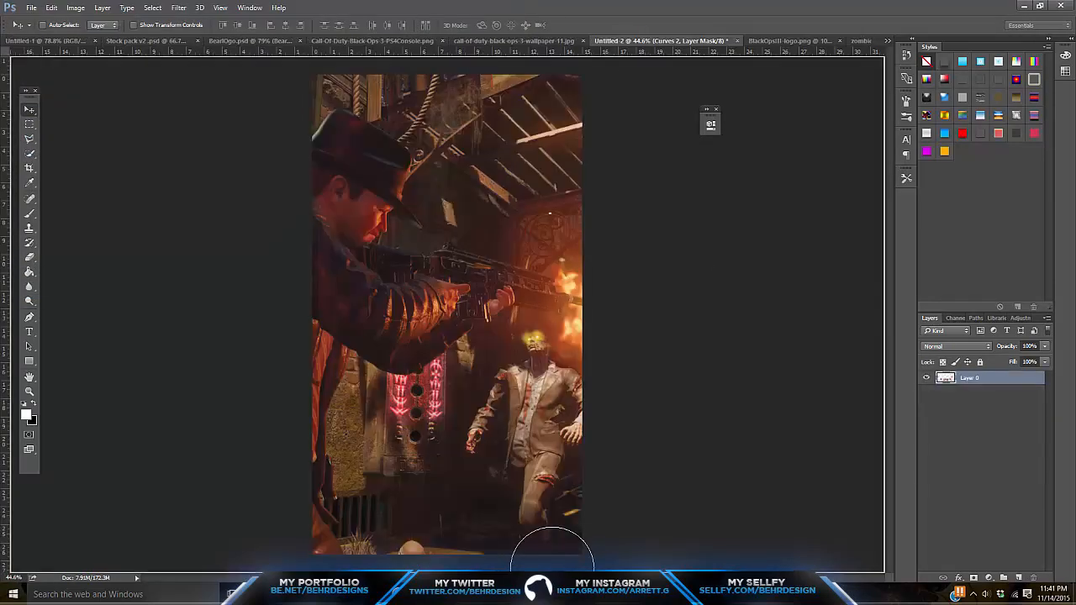
key(ctrl+v)
Enlarge the pasted Zombies logo to roughly half the wallpaper's width and centre it over the artwork
mouse_move(463, 304)
mouse_down()
mouse_move(465, 290)
mouse_move(463, 299)
mouse_up()
key(ctrl+t)
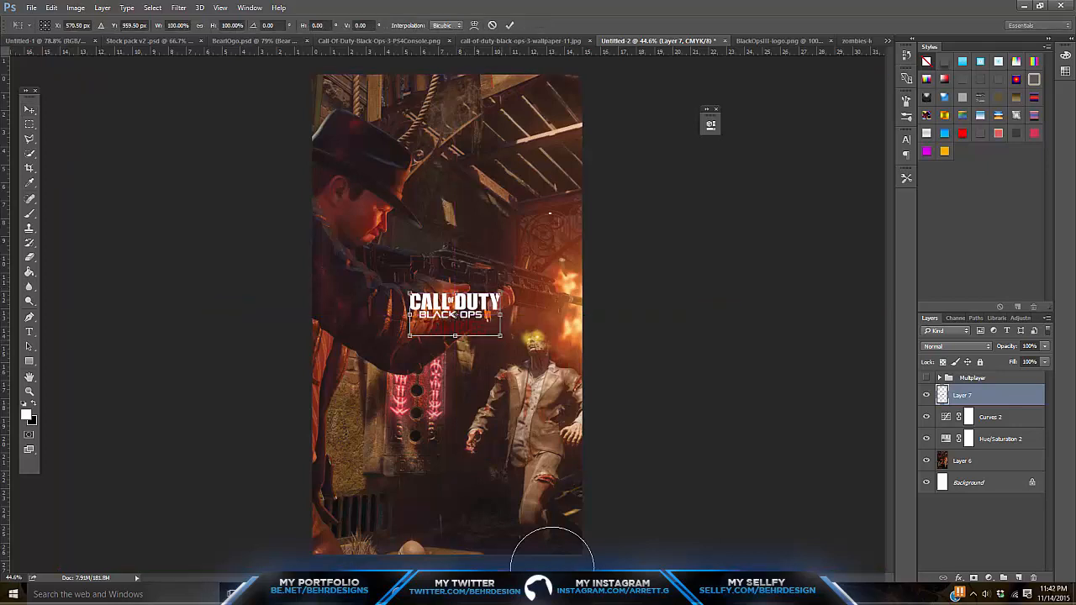
drag(500, 336, 552, 361)
drag(510, 316, 452, 304)
key(Return)
Apply two drop shadows to the Zombies logo layer, with reduced opacity on the second Multiply shadow
right_click(975, 395)
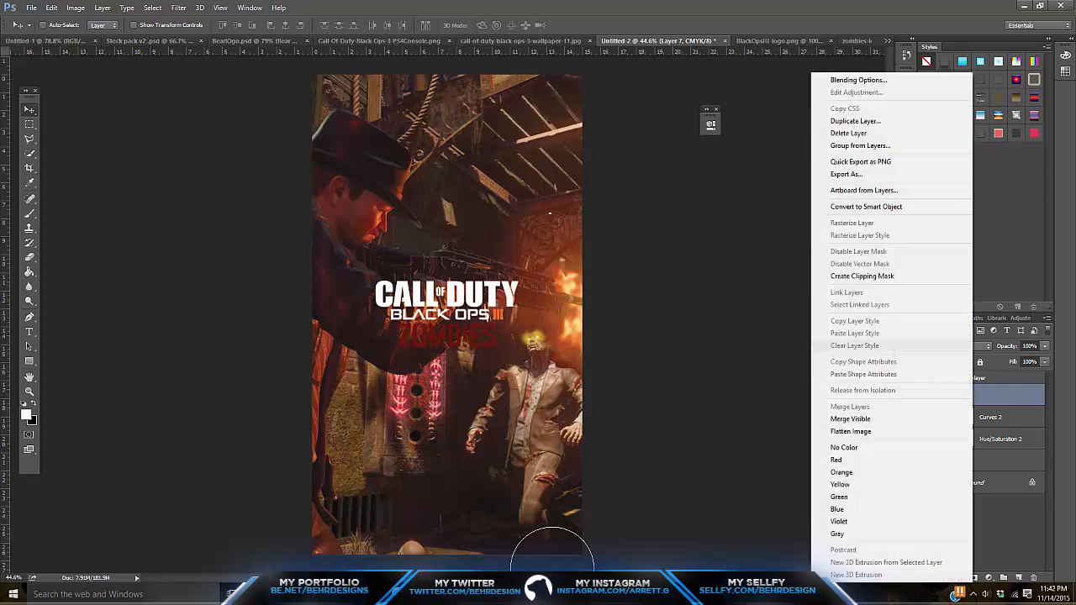
click(841, 77)
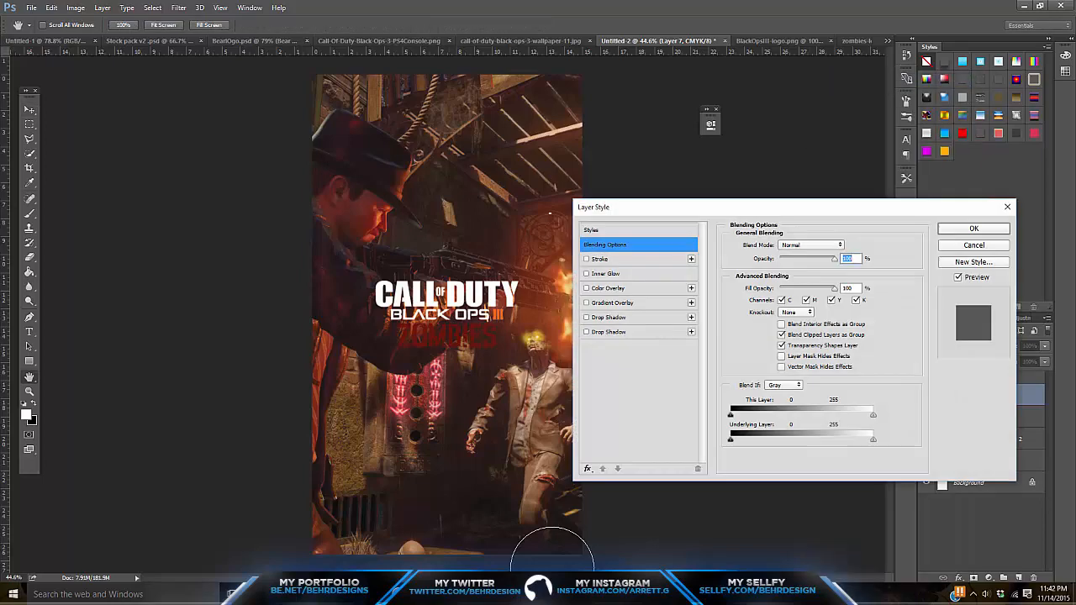
click(587, 318)
click(609, 332)
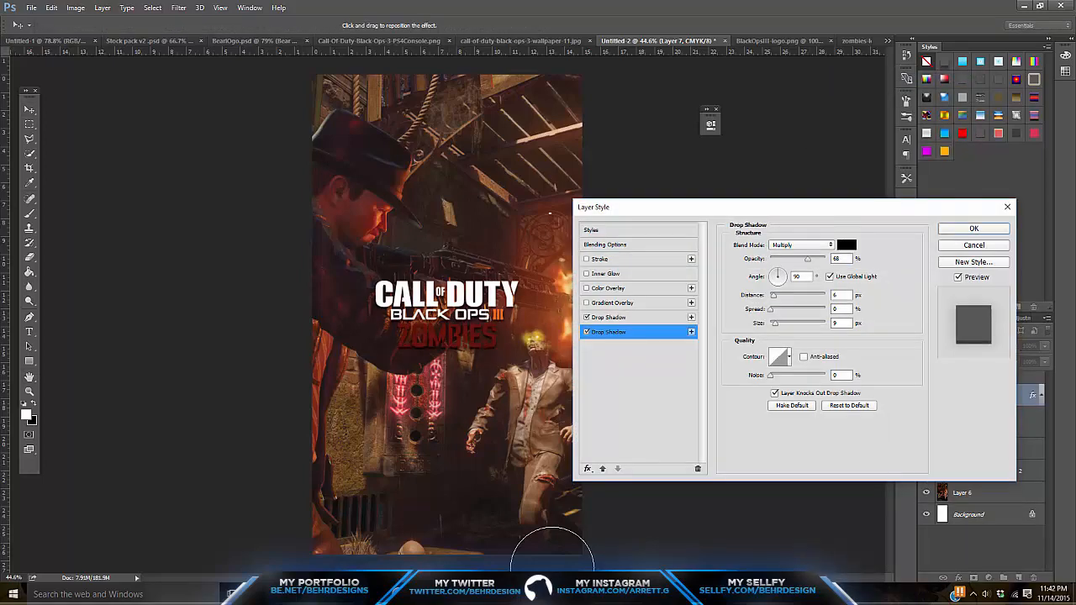
drag(808, 259, 771, 259)
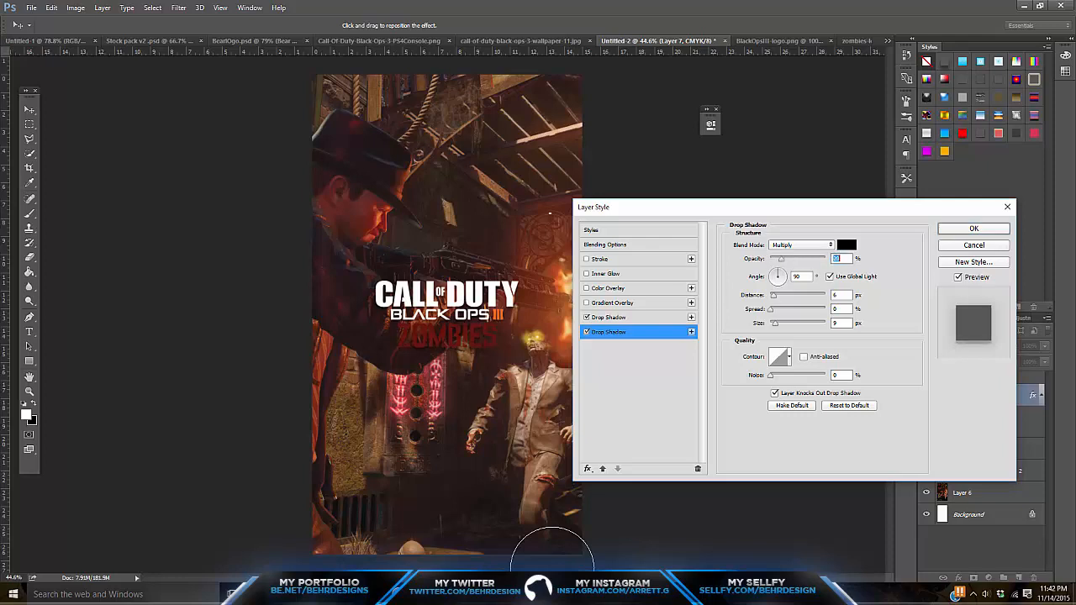
key(Return)
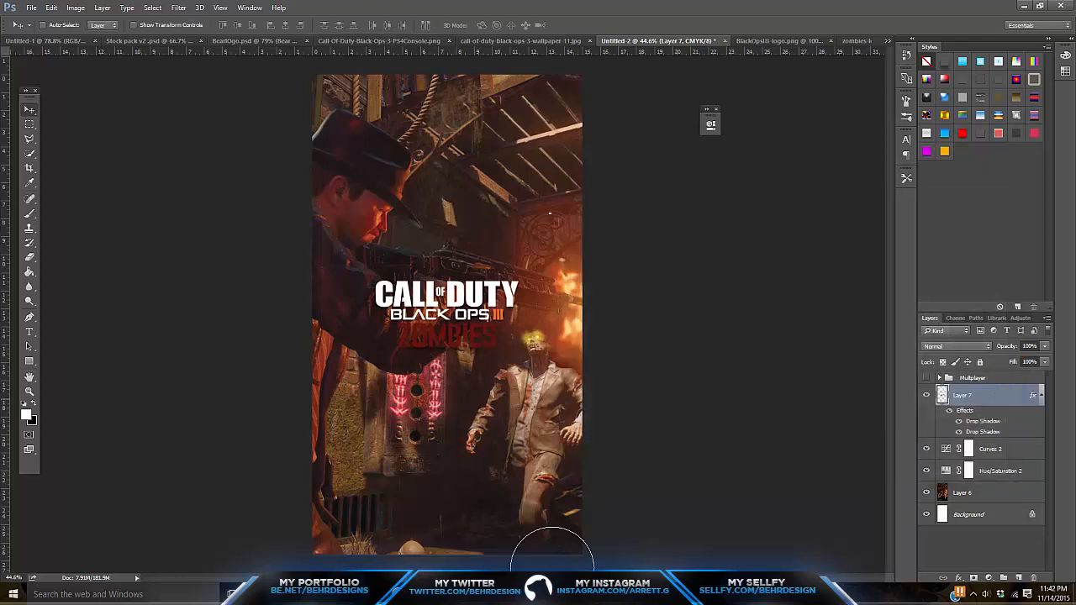
Duplicate the Overlay gradient layer from the Multiplayer group and place the copy directly above the zombies artwork
key(z)
mouse_move(267, 189)
mouse_down()
mouse_move(191, 189)
mouse_move(279, 189)
mouse_up()
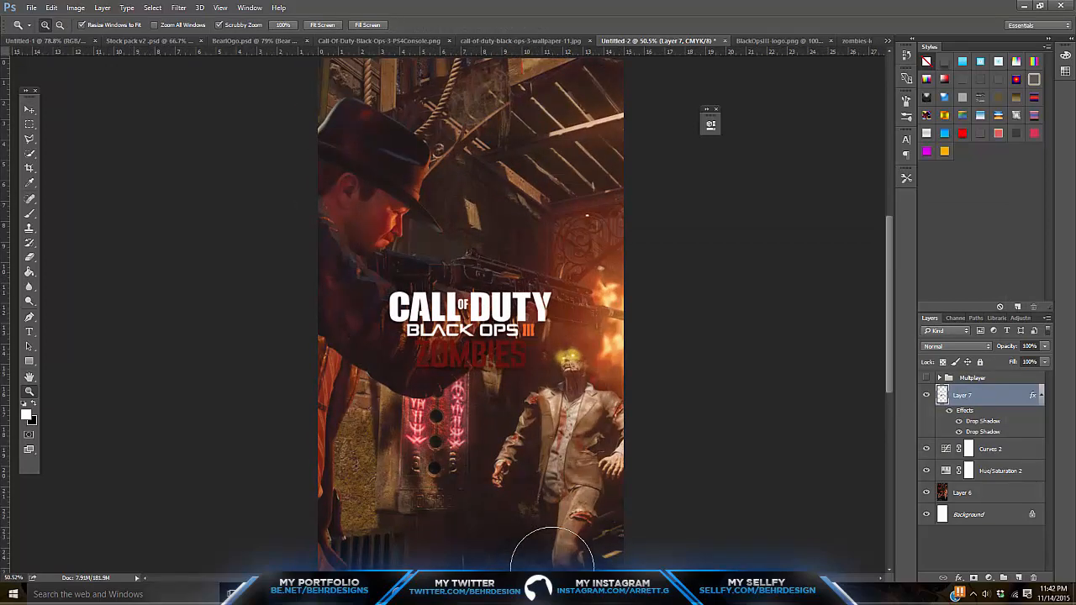
click(940, 378)
scroll(981, 475, down, 7)
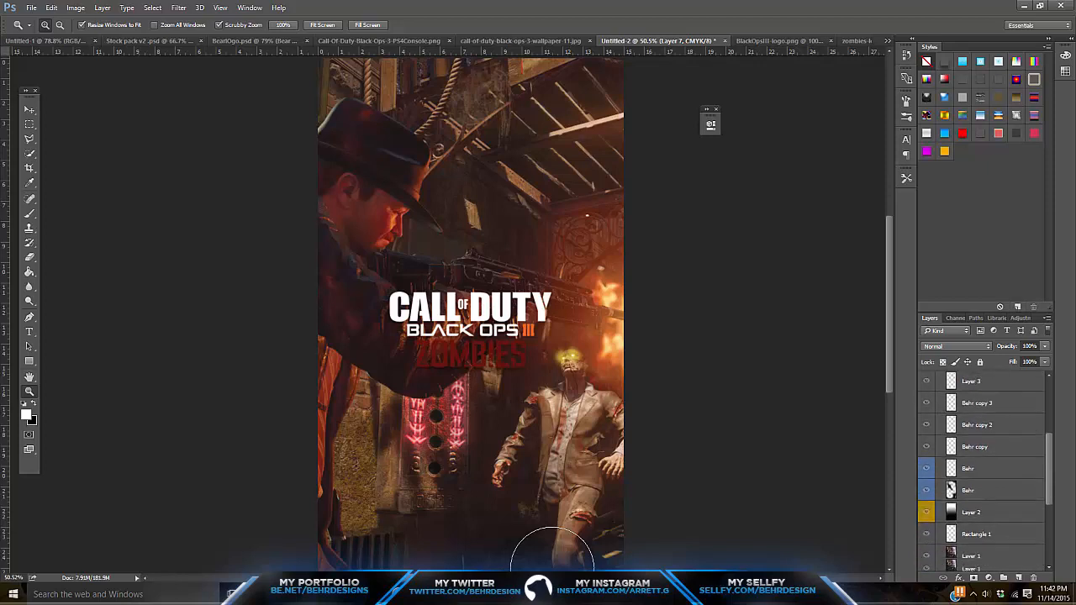
scroll(981, 475, down, 1)
click(981, 434)
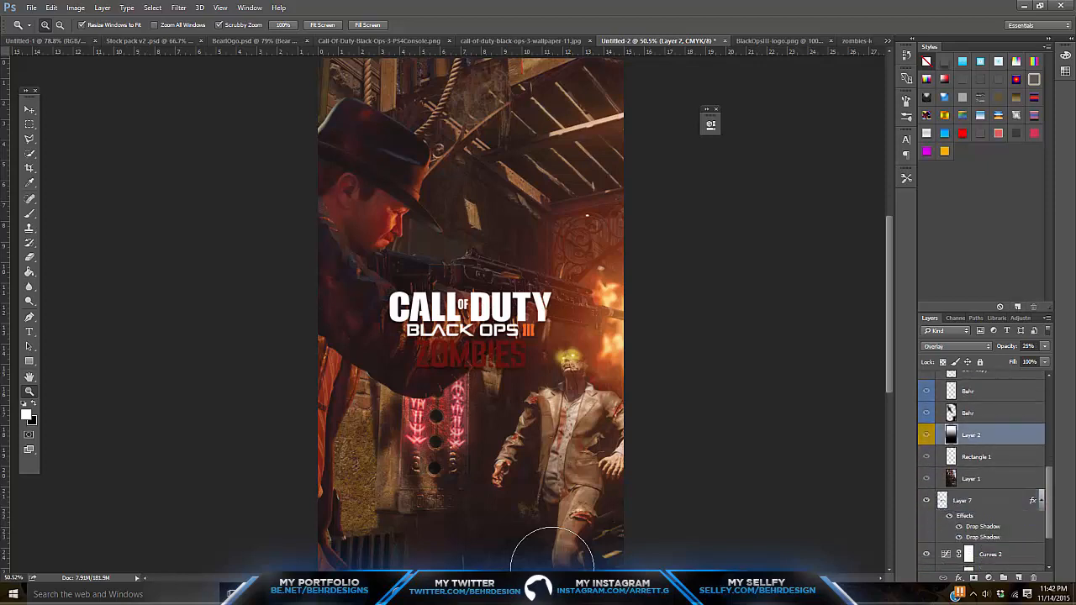
key(ctrl+j)
scroll(981, 467, down, 1)
drag(981, 375, 981, 544)
Duplicate the Color Dodge texture layer from the Multiplayer group and move the copy out, beneath the Zombies logo layer
scroll(981, 475, up, 2)
scroll(980, 471, up, 5)
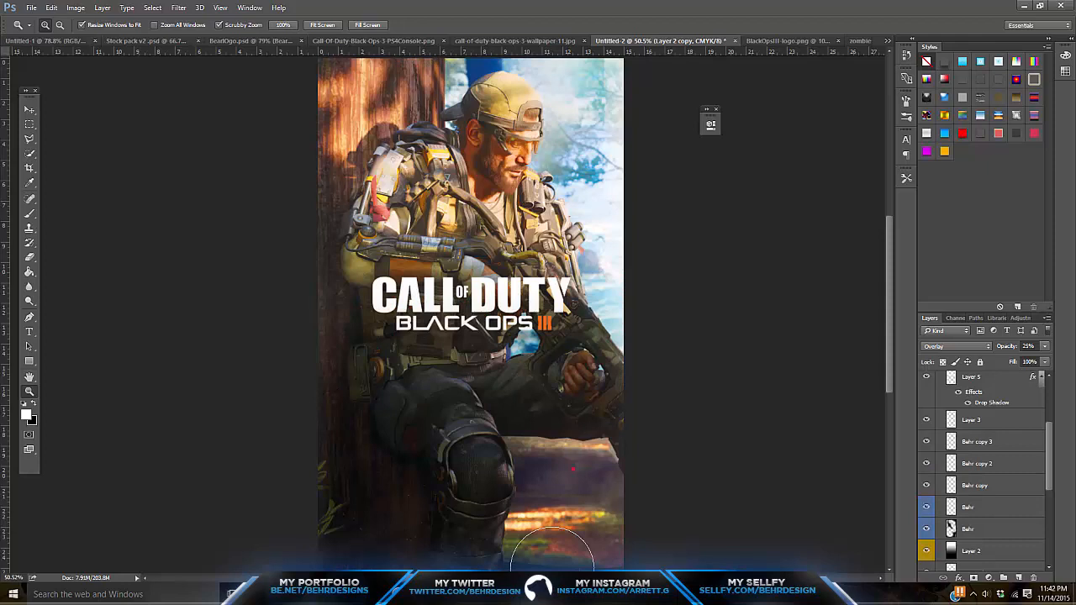
scroll(981, 470, down, 3)
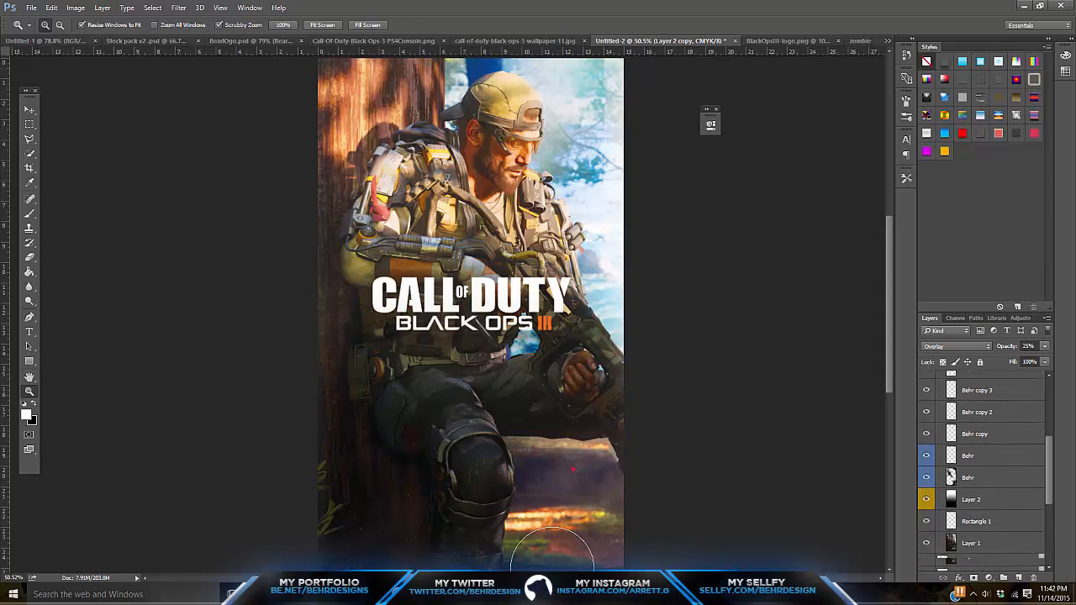
click(980, 439)
key(ctrl+j)
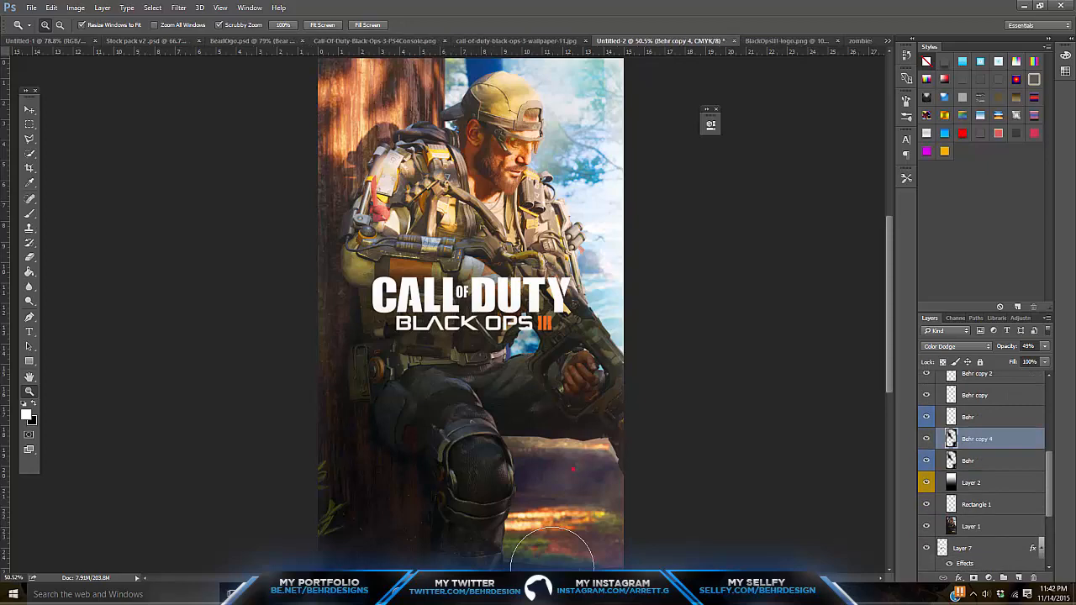
scroll(981, 450, down, 1)
drag(978, 419, 978, 519)
scroll(981, 471, up, 5)
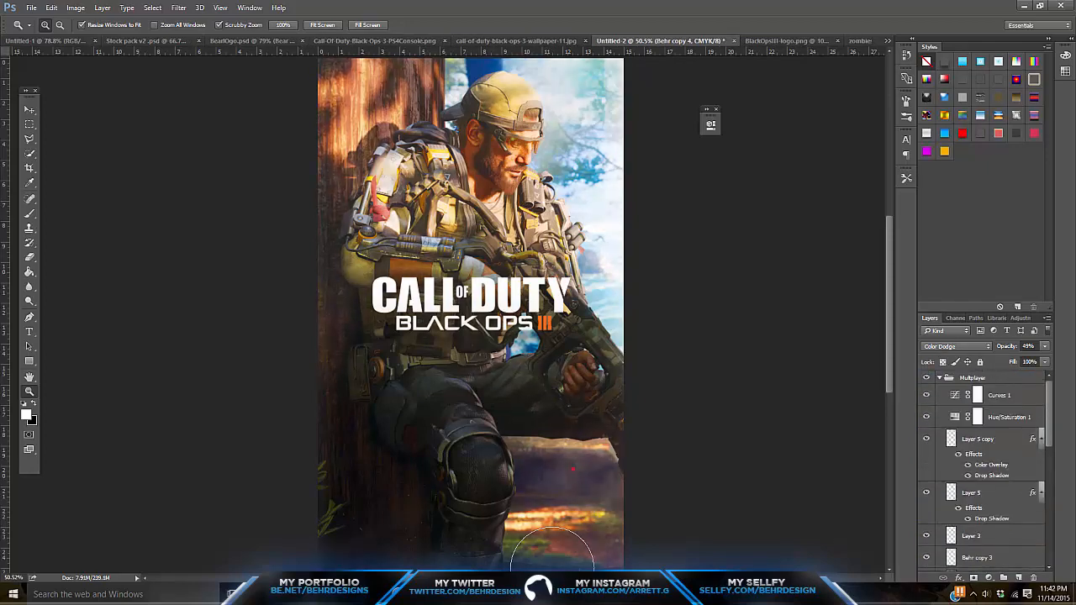
Hide and collapse the Multiplayer group, and move the Color Dodge copy and Zombies logo below the two adjustment layers
click(926, 379)
click(939, 378)
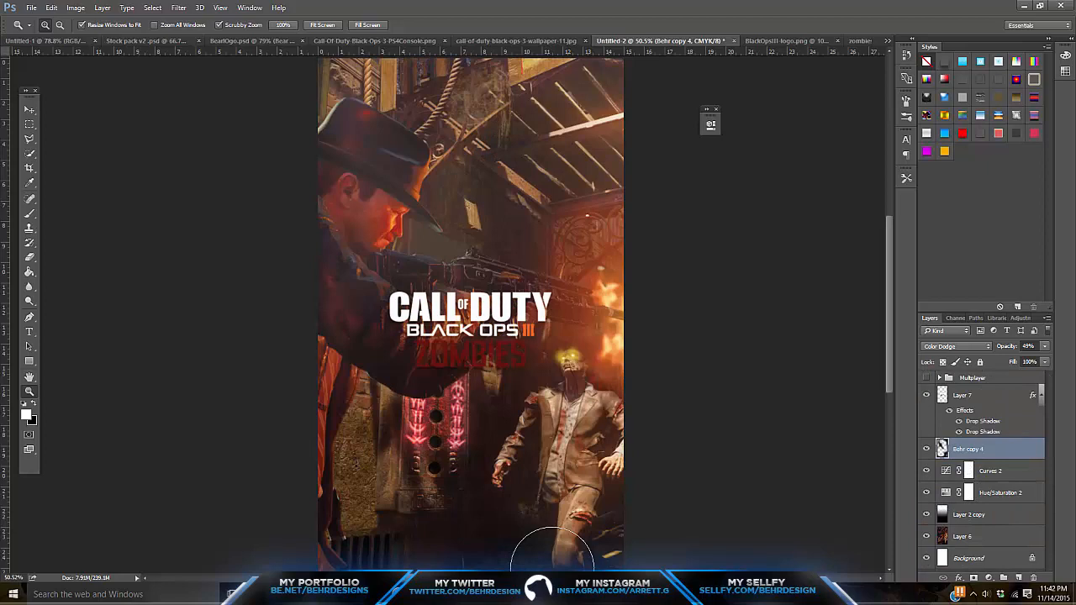
drag(978, 449, 978, 504)
drag(978, 395, 978, 481)
click(978, 494)
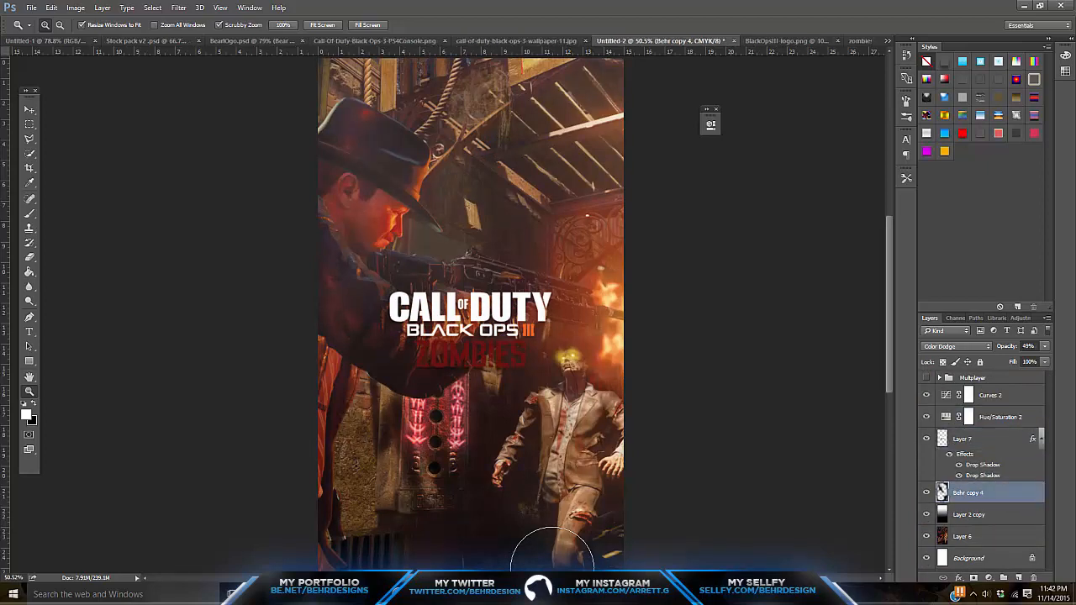
Reposition the Color Dodge texture copy over the zombies artwork and erase its unwanted areas with the Eraser tool
key(v)
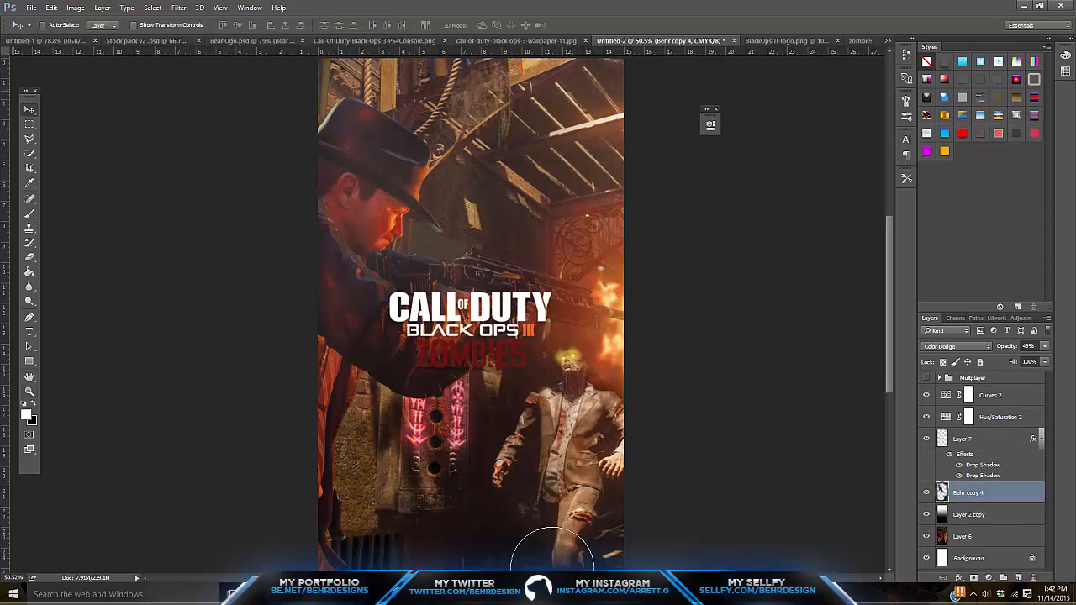
drag(393, 145, 220, 189)
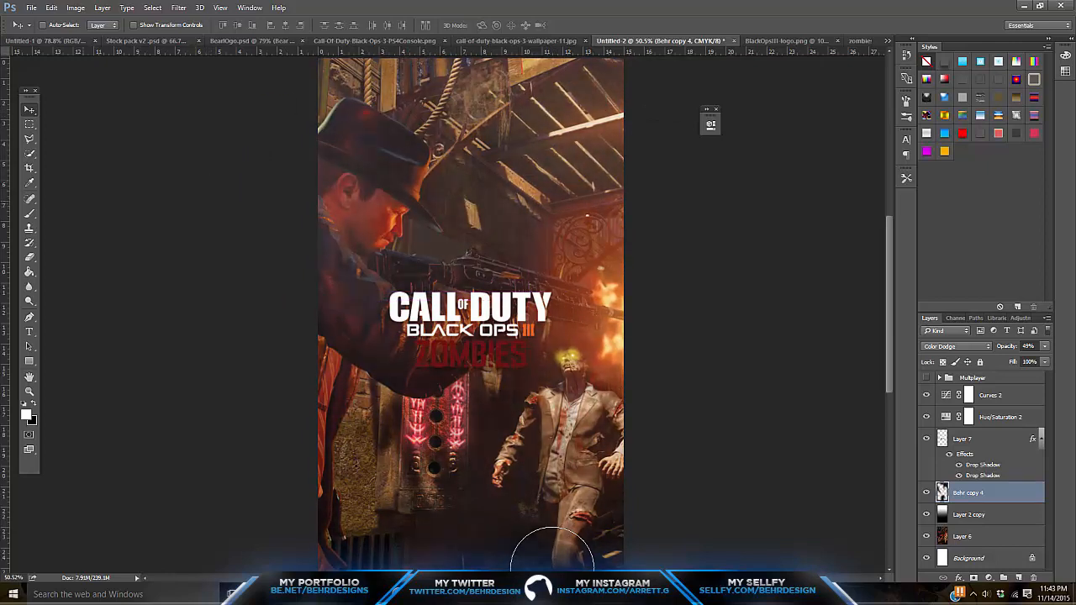
click(29, 257)
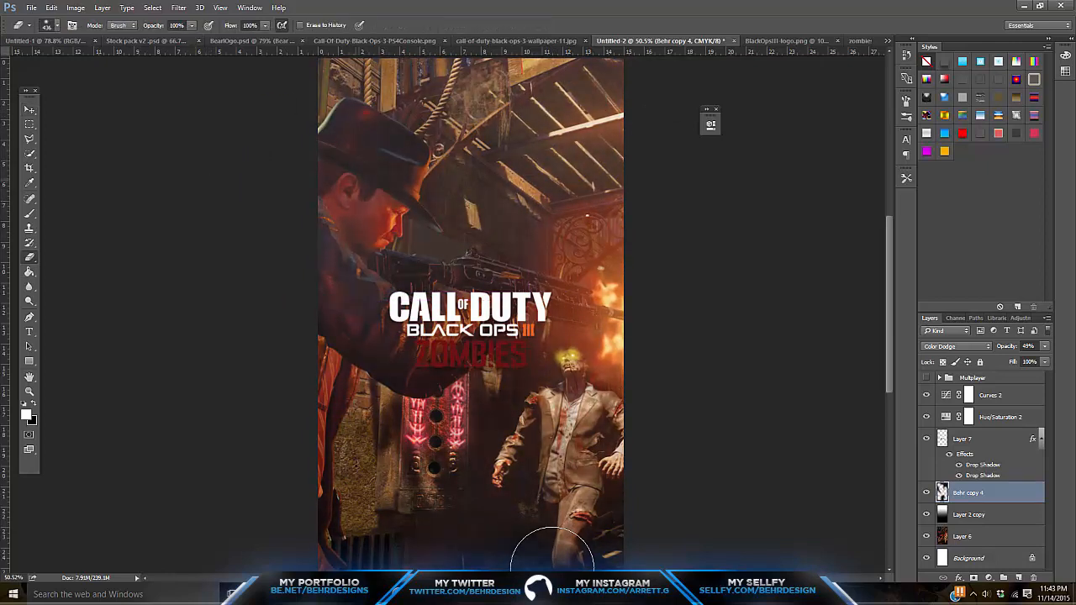
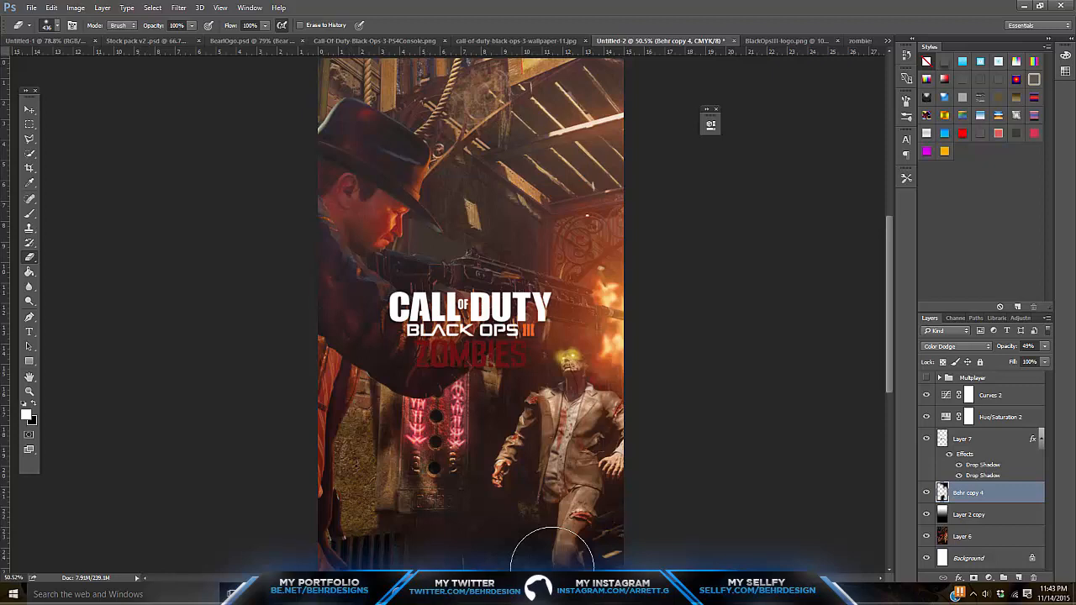
Compare the wallpaper with and without the Overlay gradient copy, and select that layer
click(927, 514)
click(926, 515)
click(969, 514)
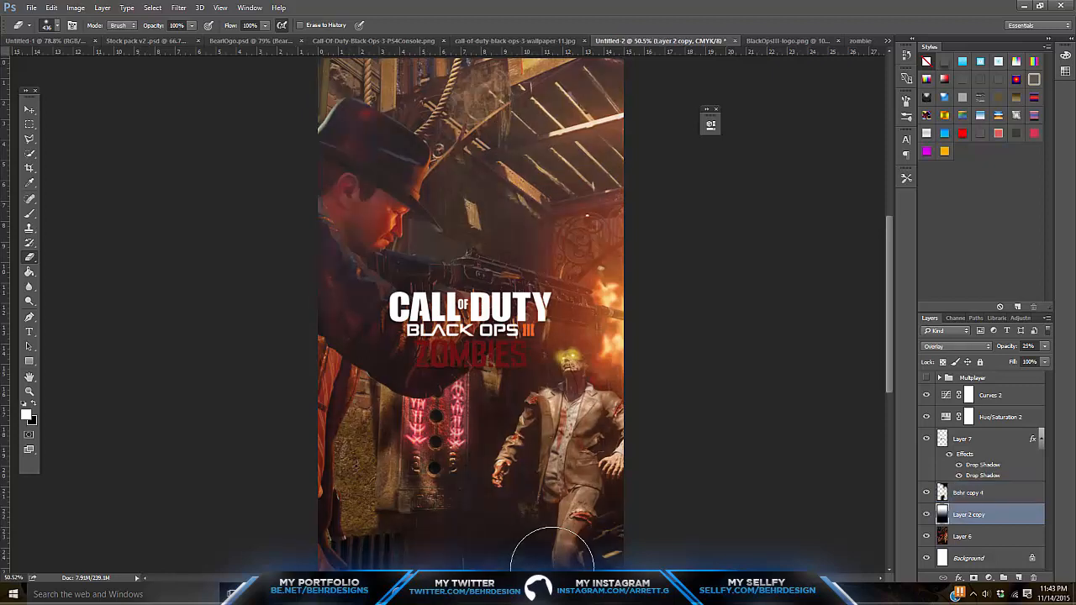
Paint soft black over the man in the hat on a new layer, using a 297 px brush
key(ctrl+shift+alt+n)
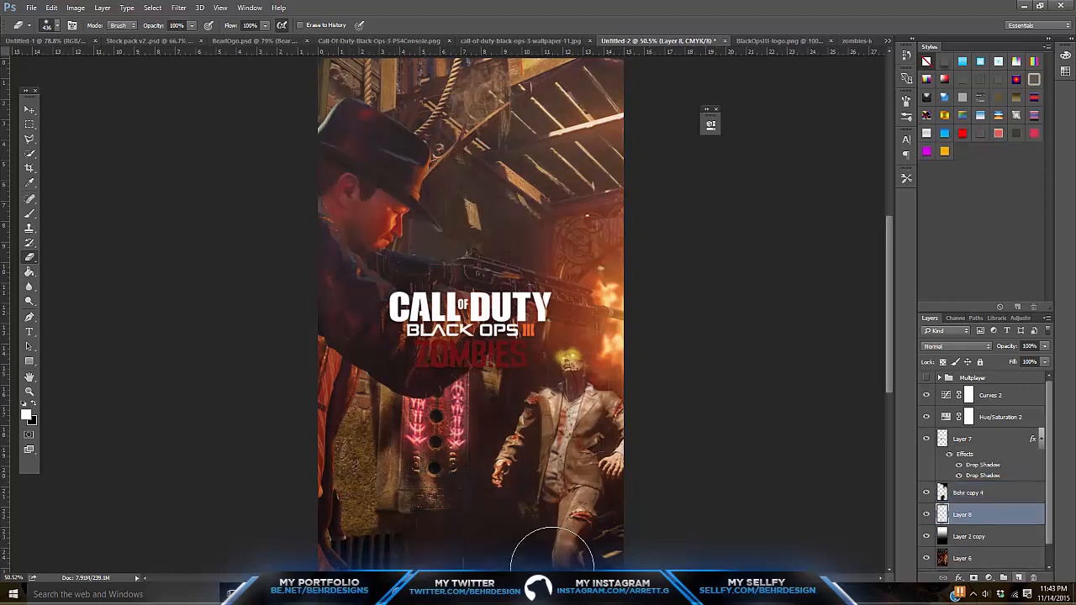
key(b)
key(x)
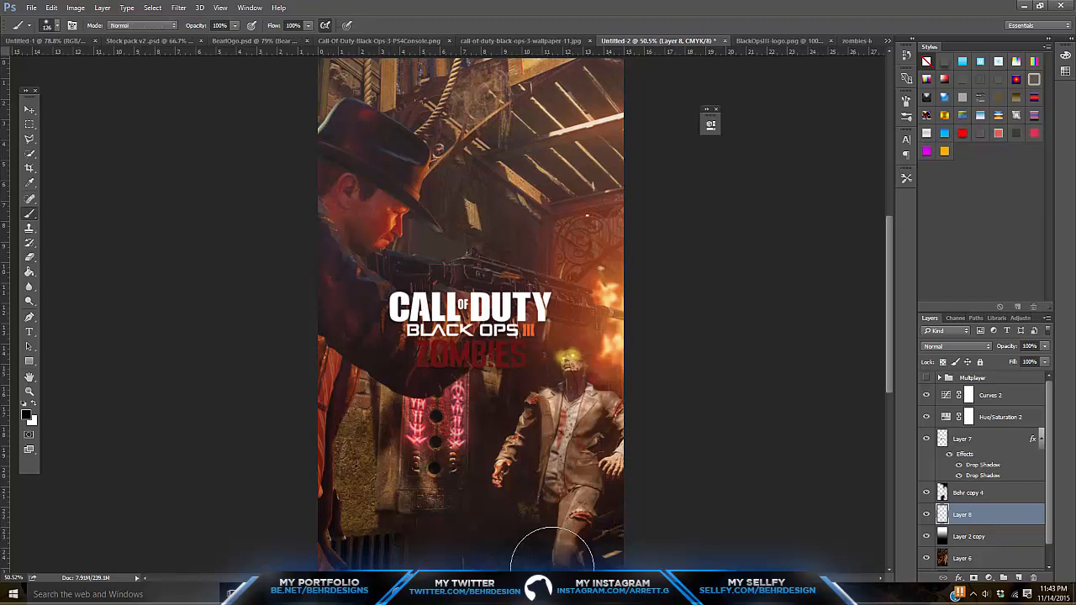
click(57, 26)
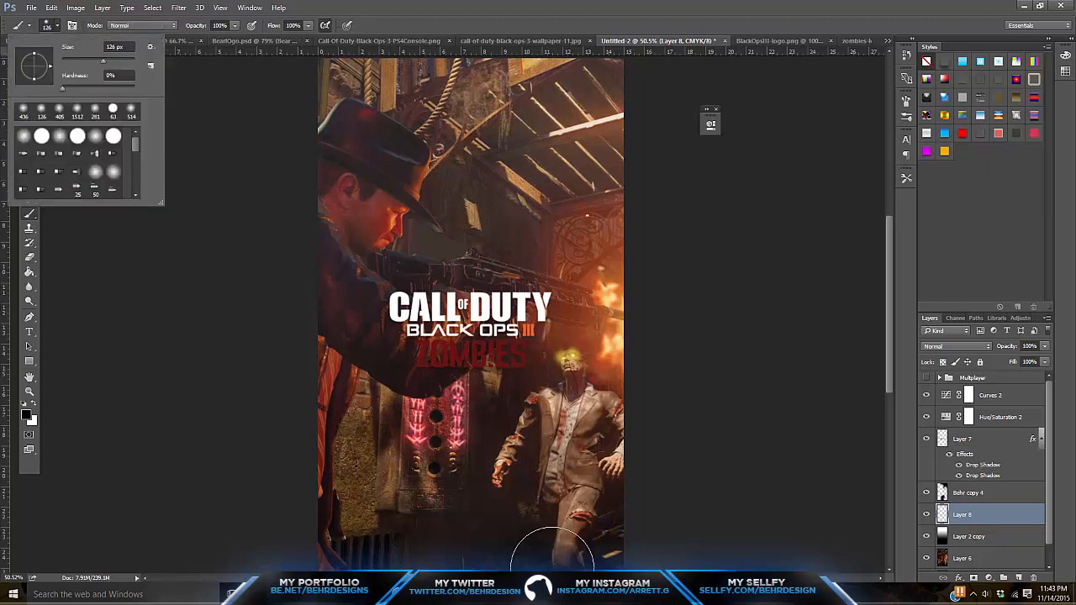
click(120, 60)
mouse_move(343, 142)
mouse_down()
mouse_move(350, 160)
mouse_move(396, 189)
mouse_move(361, 311)
mouse_move(471, 328)
mouse_move(387, 269)
mouse_move(378, 378)
mouse_move(323, 555)
mouse_up()
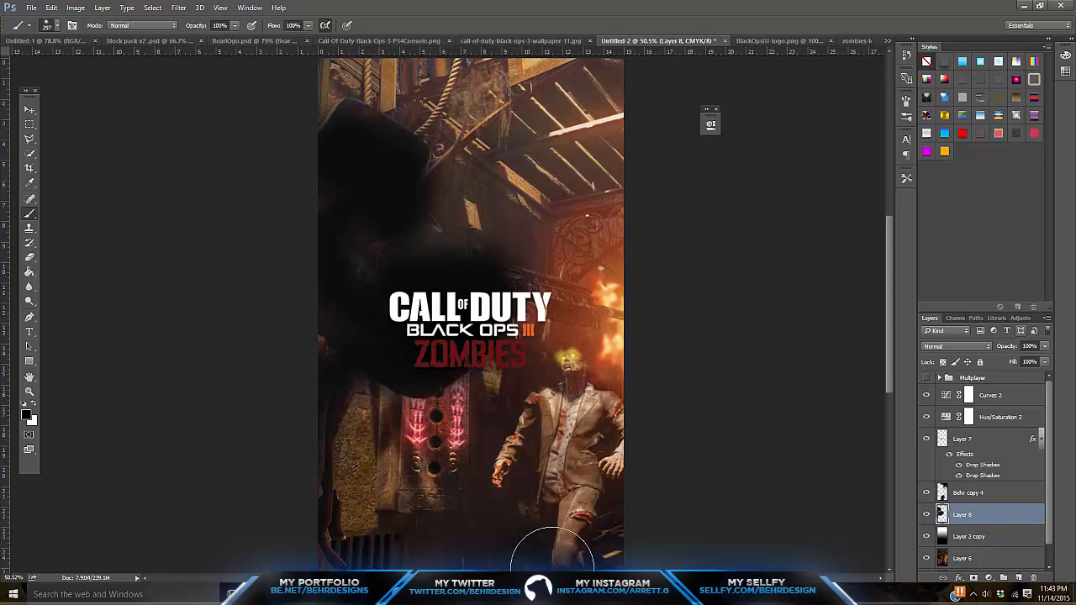
Set the black paint layer's opacity to 23% and its blend mode to Overlay
click(1044, 345)
drag(991, 359, 996, 360)
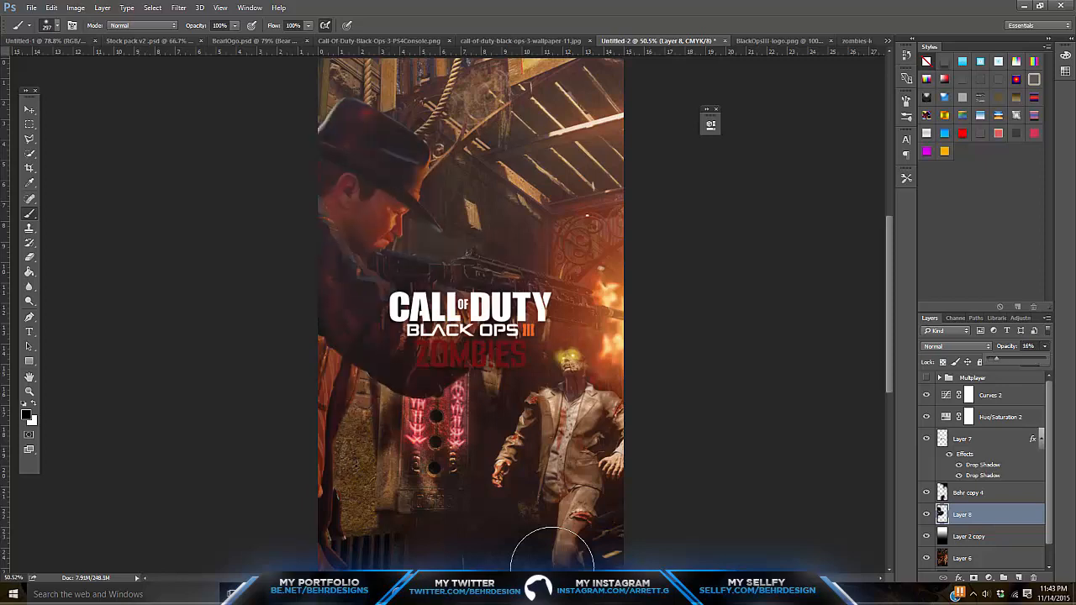
click(958, 345)
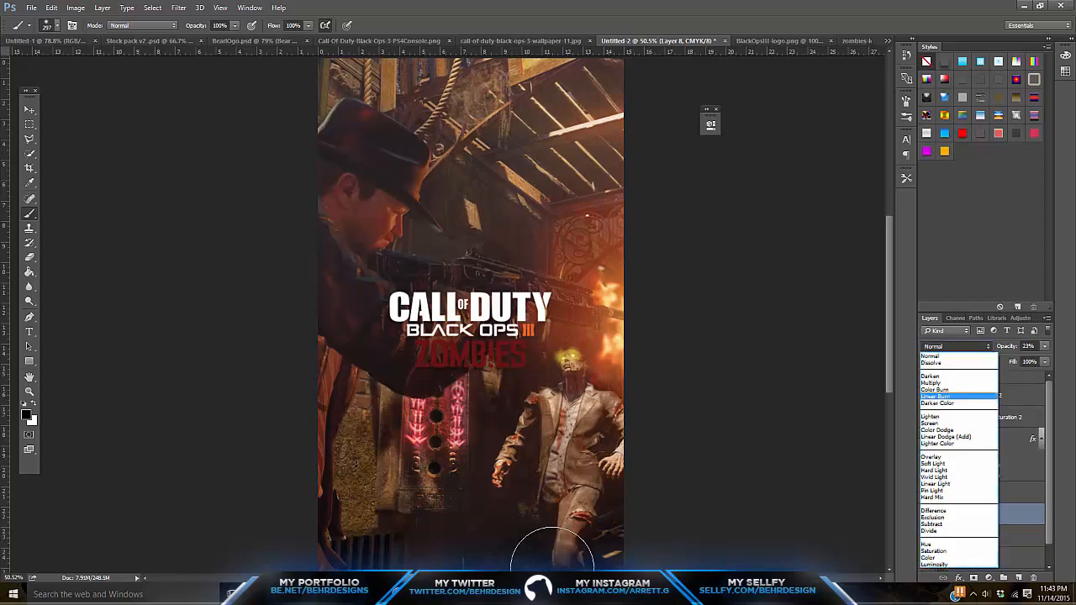
click(959, 441)
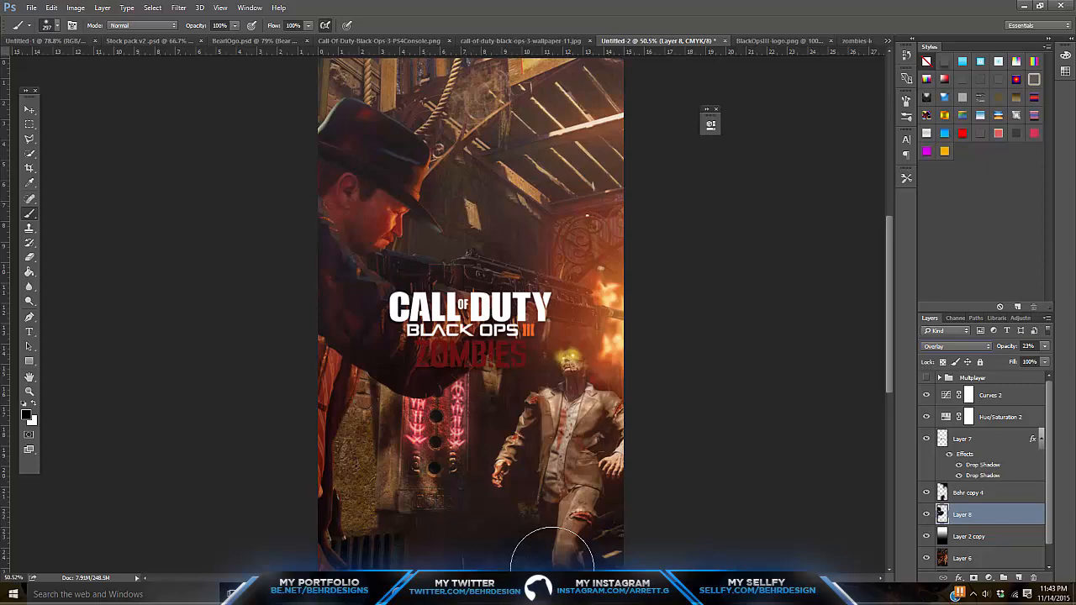
key(z)
mouse_move(538, 341)
mouse_down()
mouse_move(504, 340)
mouse_move(545, 341)
mouse_up()
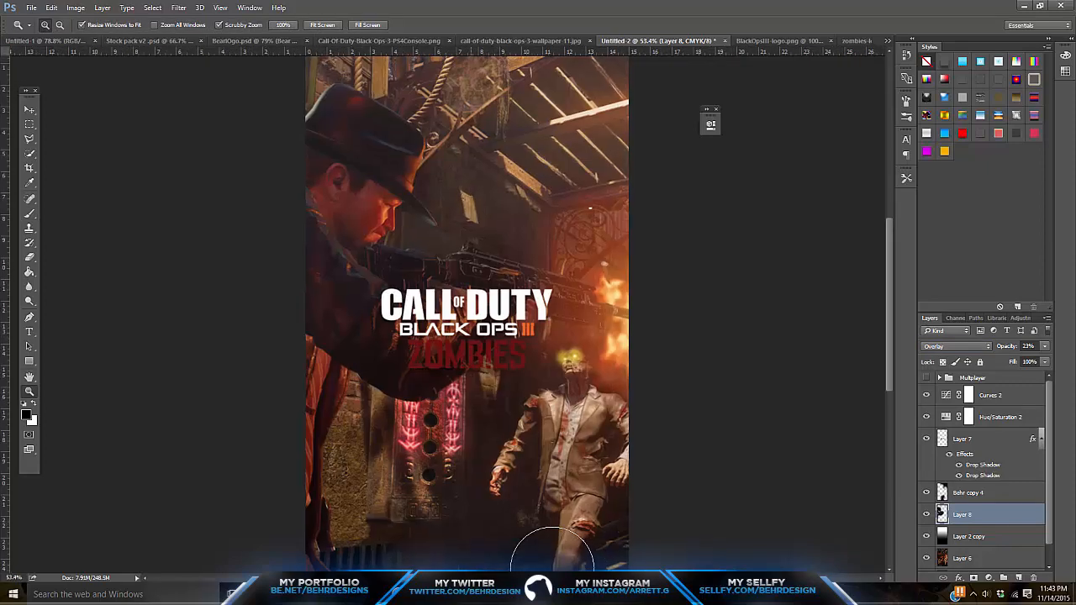
Switch to the browser, search images for "blood splatter png", and open the wide dark-red splatter at full size
key(alt+Tab)
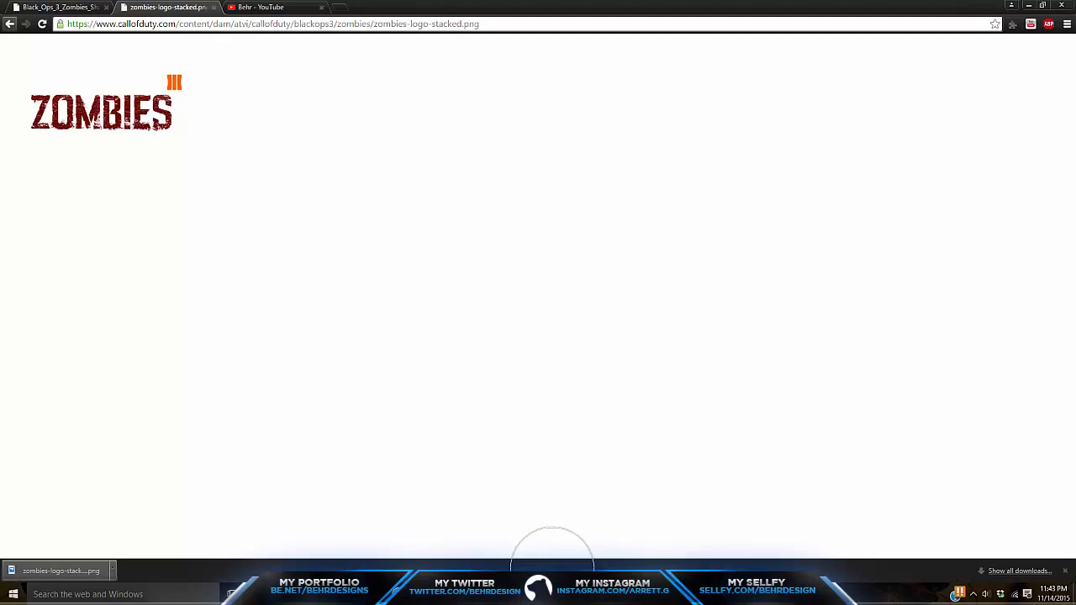
key(alt+Left)
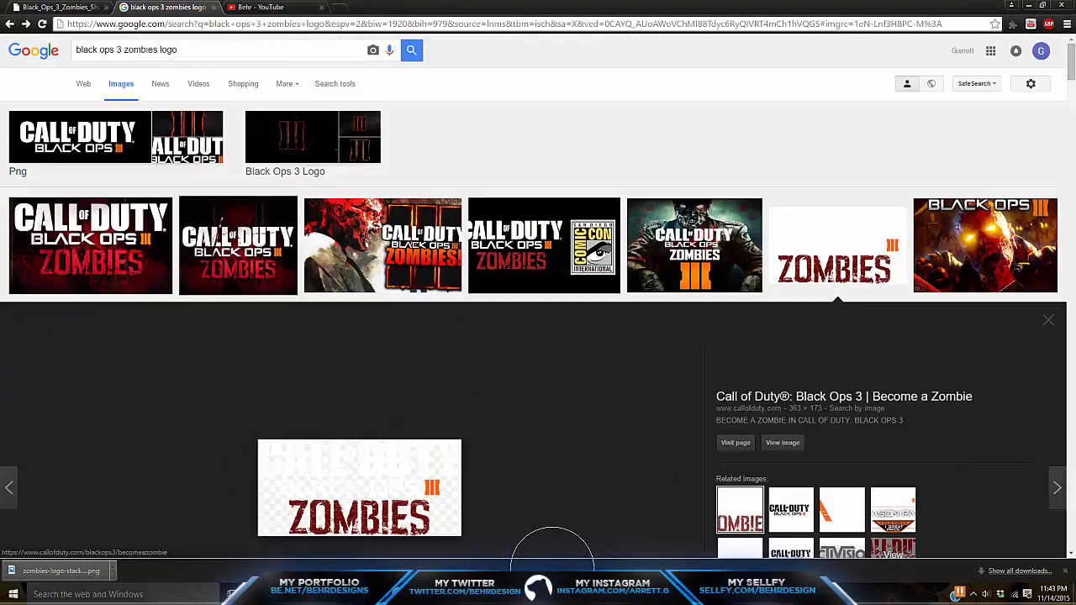
triple_click(195, 50)
text(blo)
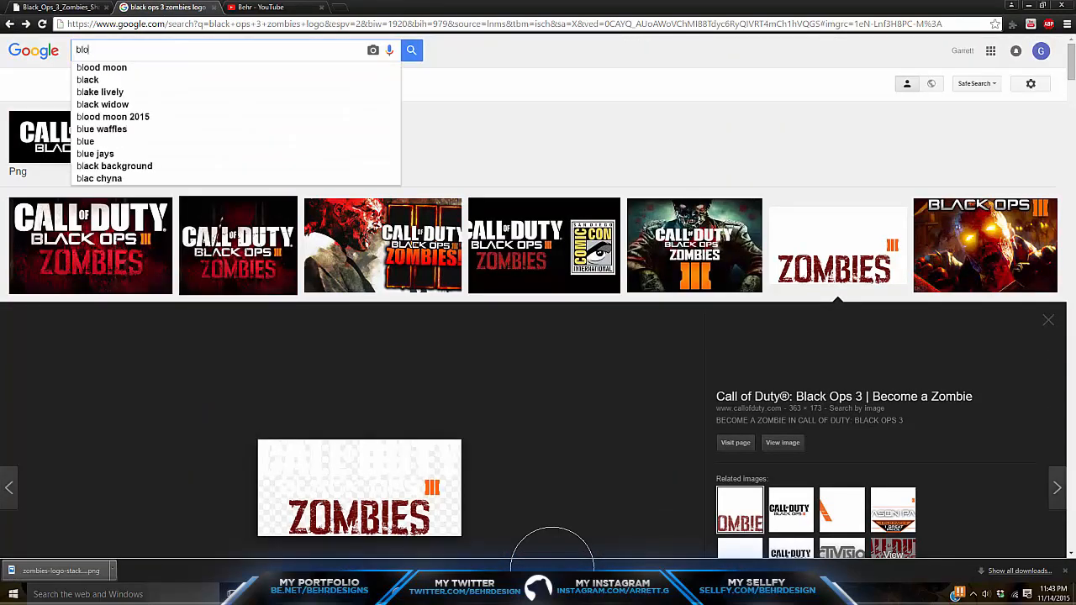
text(od splatte)
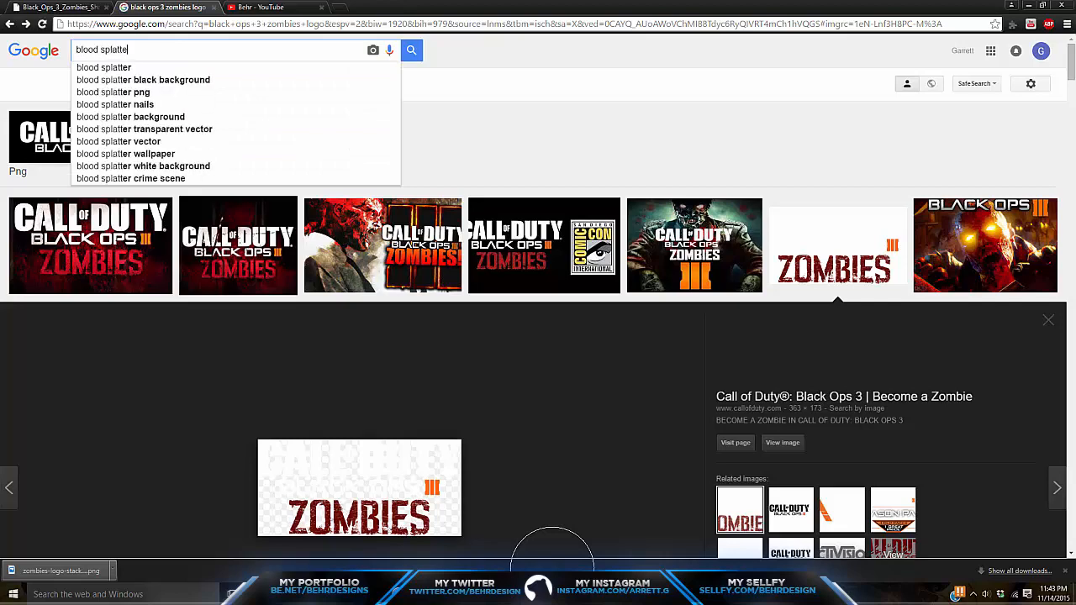
text(r png)
key(Return)
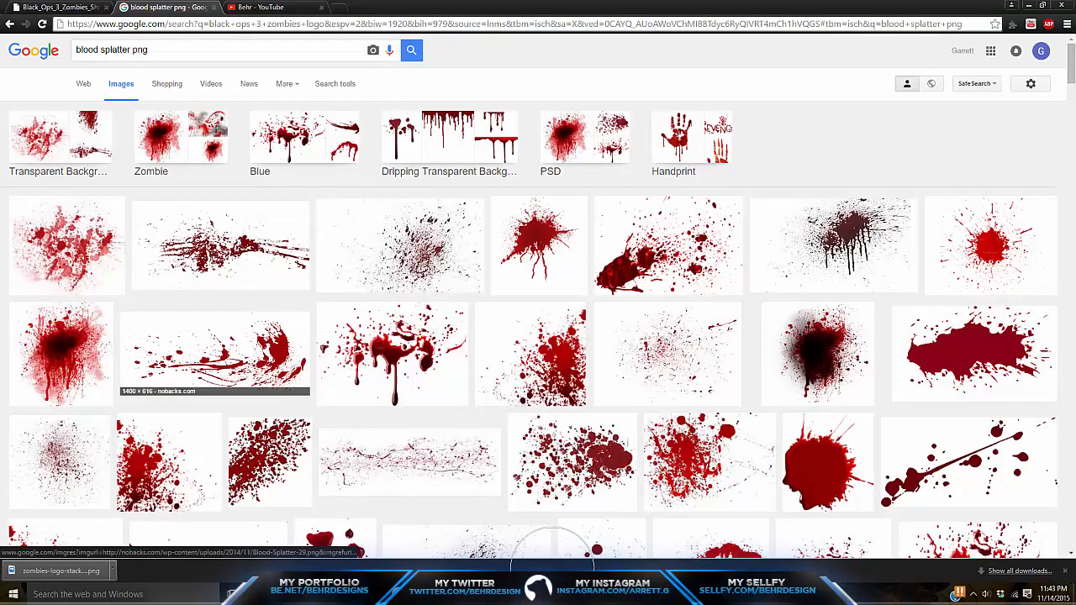
click(220, 248)
click(783, 288)
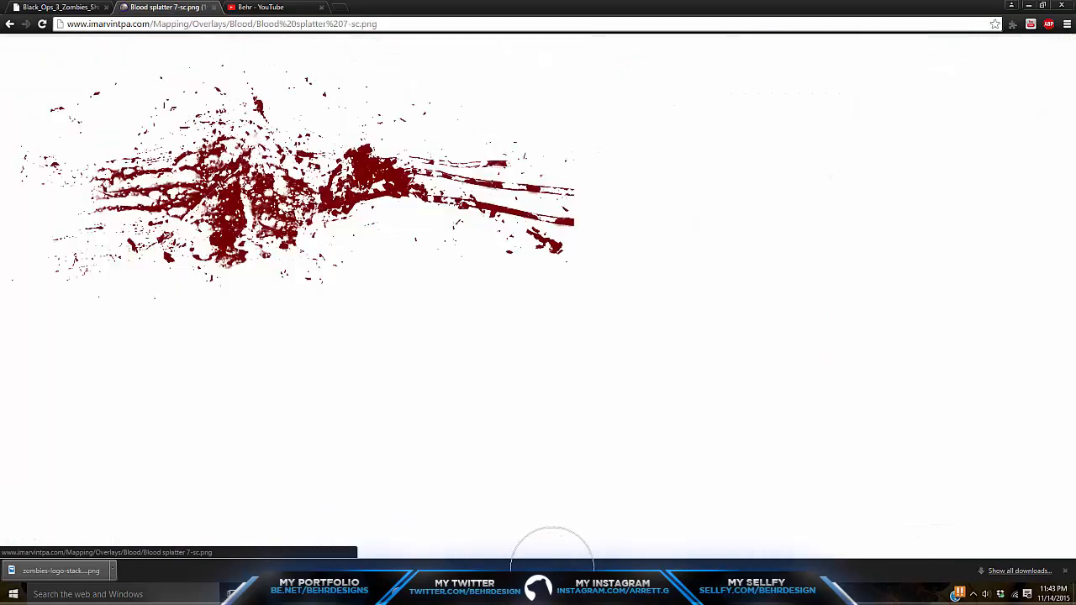
right_click(336, 229)
click(378, 257)
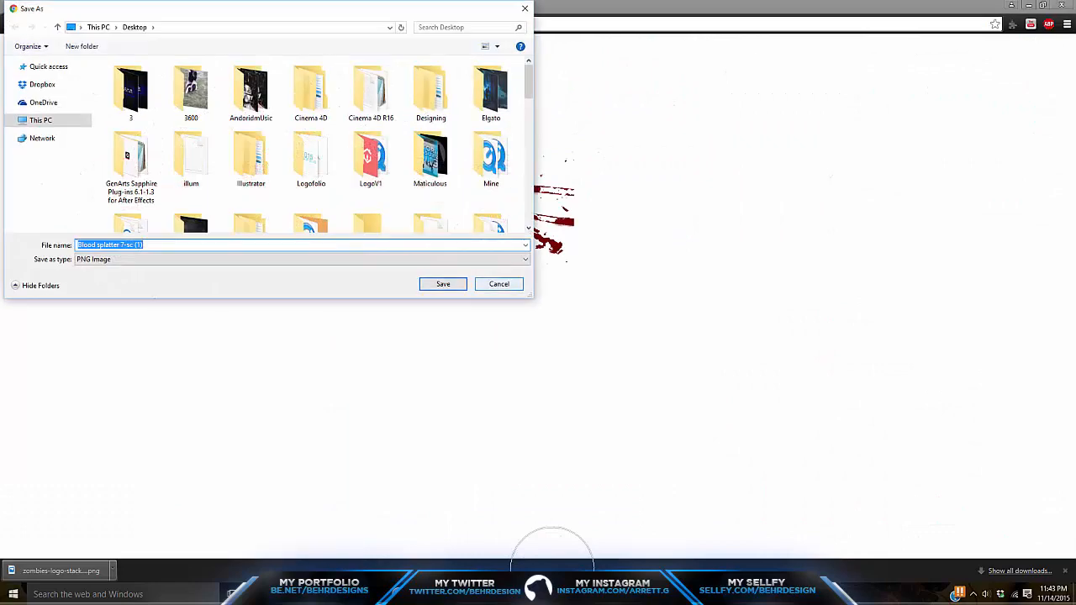
click(499, 284)
Switch back to Photoshop and open Blood splatter 7-sc.png from the Desktop
key(alt+Tab)
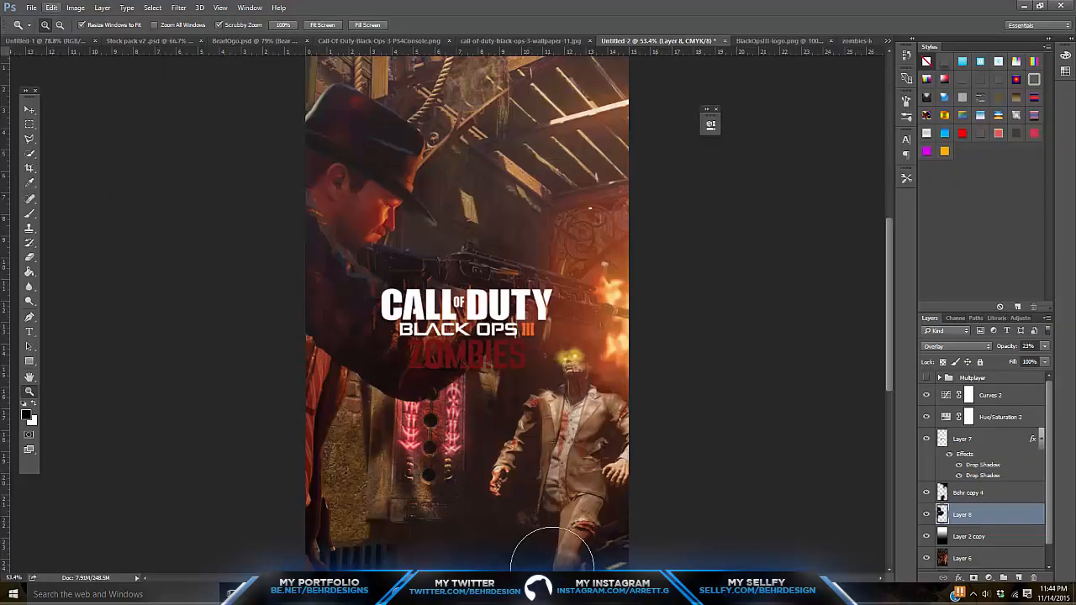
click(31, 8)
click(38, 30)
text(blo)
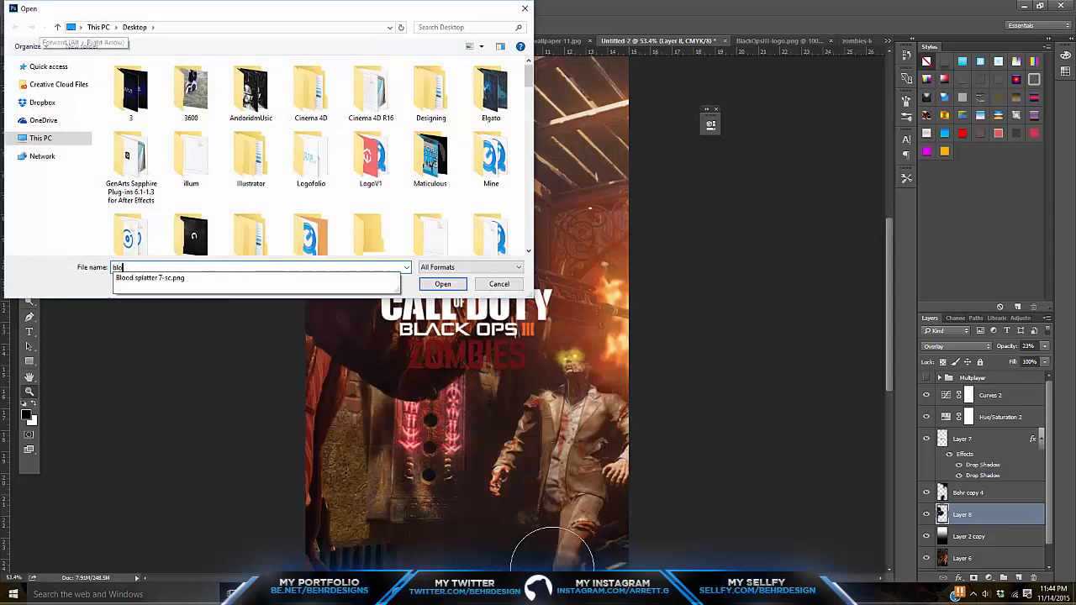
key(Down)
key(Return)
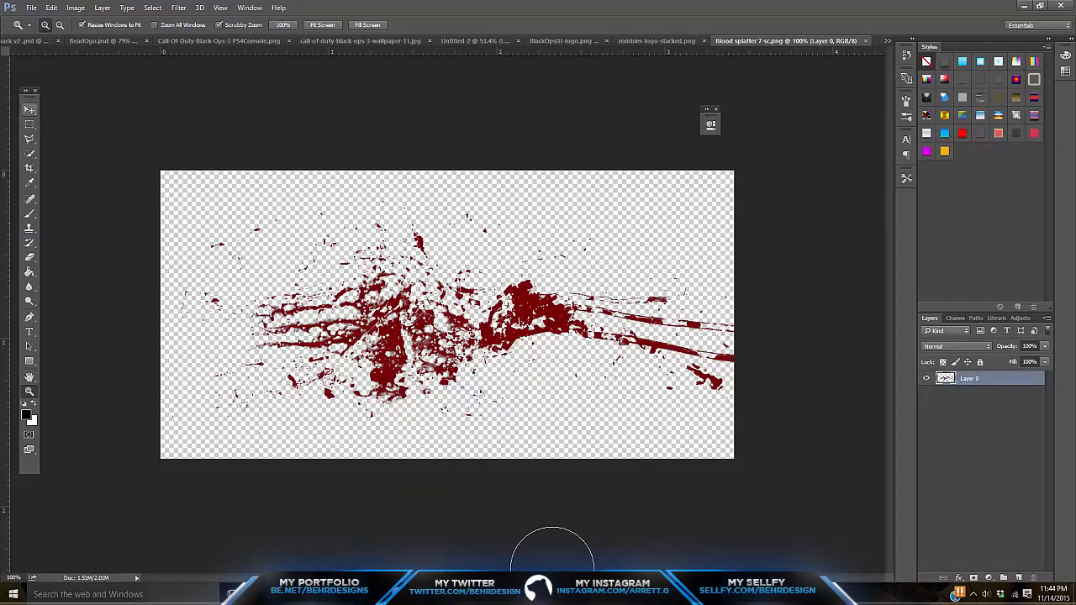
Move the blood splatter into the wallpaper's top-right corner and place a duplicate in its bottom-left corner
click(30, 109)
drag(399, 254, 689, 69)
key(ctrl+j)
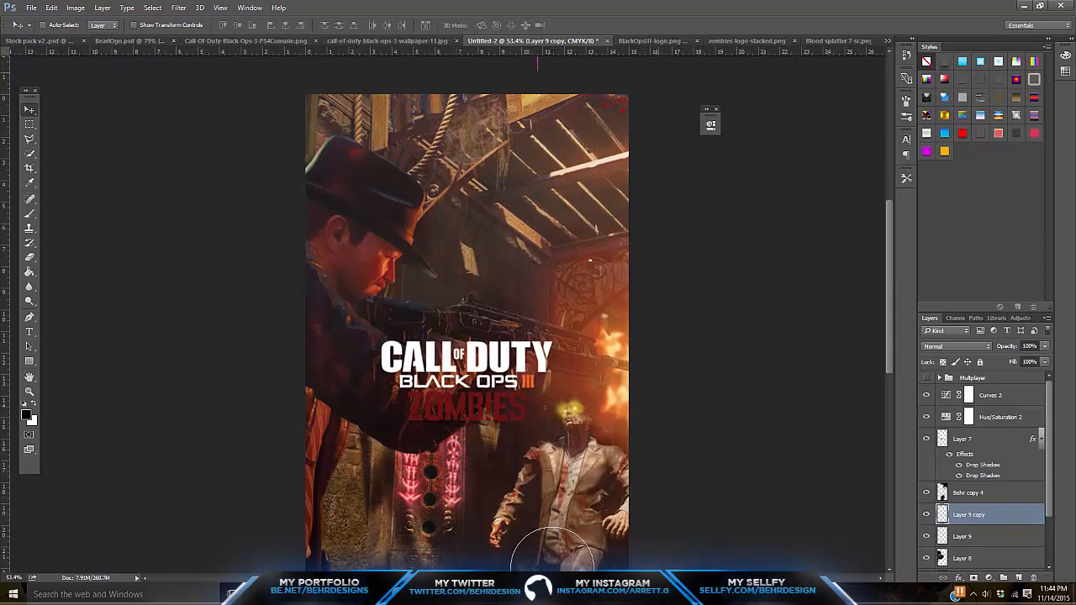
drag(546, 80, 336, 257)
scroll(337, 256, down, 4)
drag(336, 114, 469, 354)
Duplicate the blood splatter again, rotate the copy 90°, and position it along the wallpaper's left edge
key(ctrl+j)
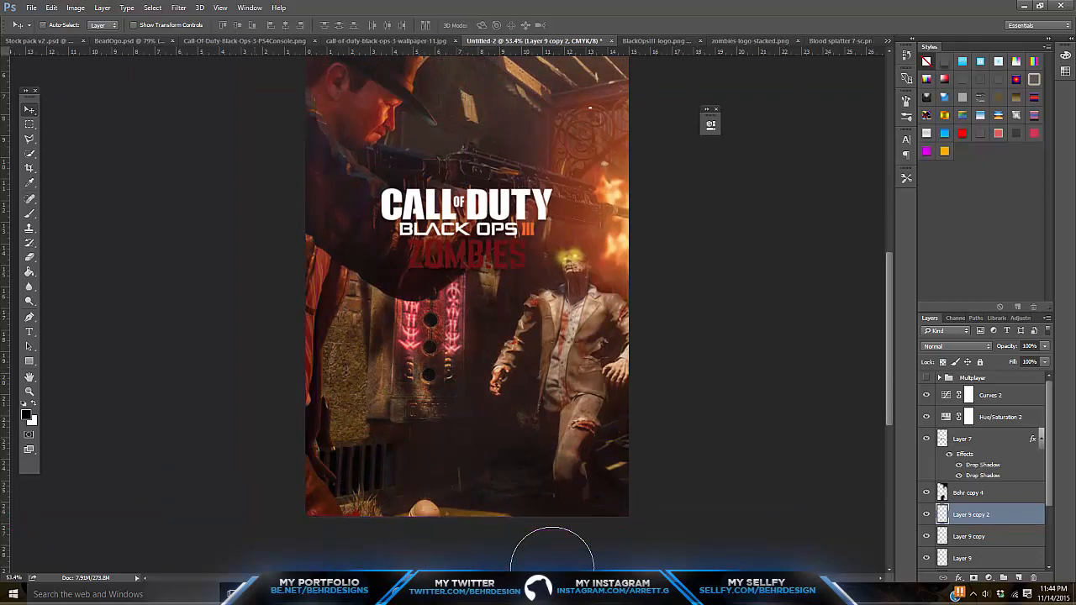
drag(299, 400, 276, 140)
key(ctrl+t)
drag(467, 304, 303, 450)
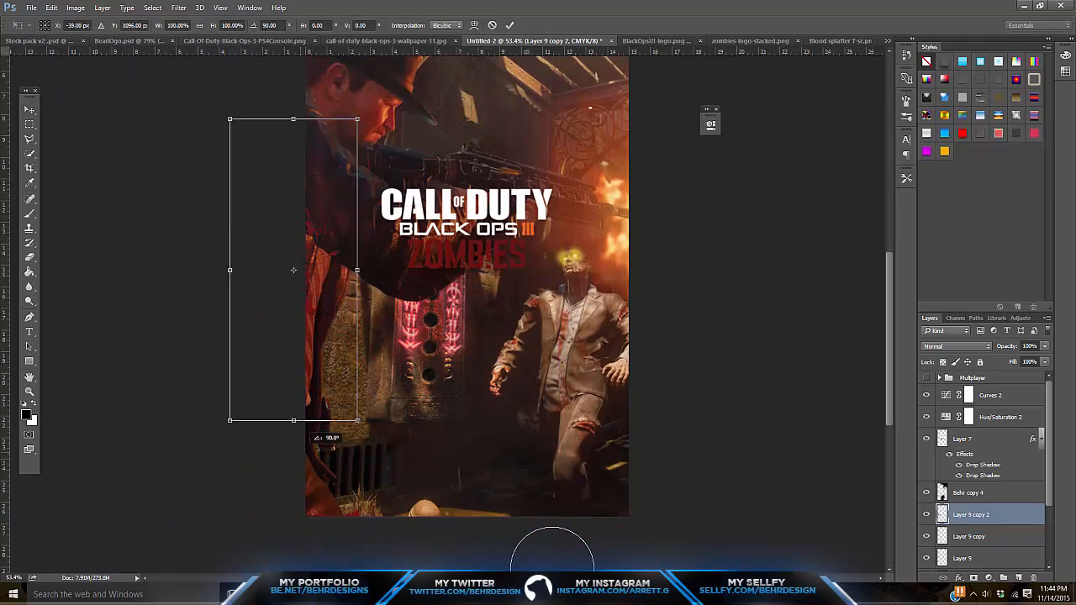
key(Return)
drag(557, 246, 538, 220)
Duplicate the rotated blood splatter and place the copy along the wallpaper's right edge
key(ctrl+j)
drag(412, 227, 659, 155)
scroll(655, 231, up, 1)
scroll(665, 240, up, 1)
key(ctrl+space)
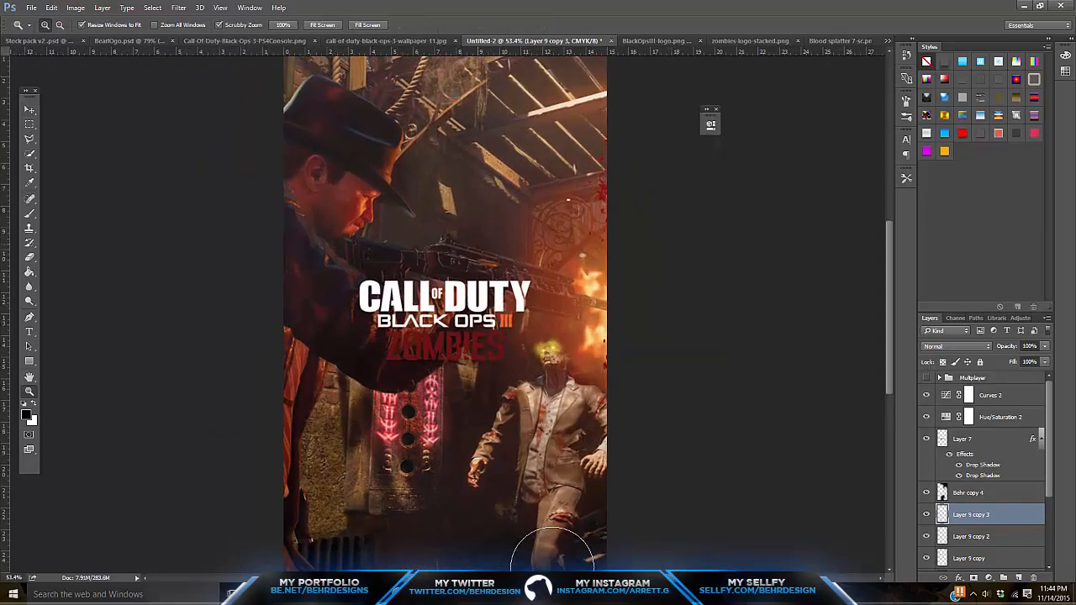
mouse_move(553, 569)
mouse_down()
mouse_move(409, 569)
mouse_move(535, 569)
mouse_up()
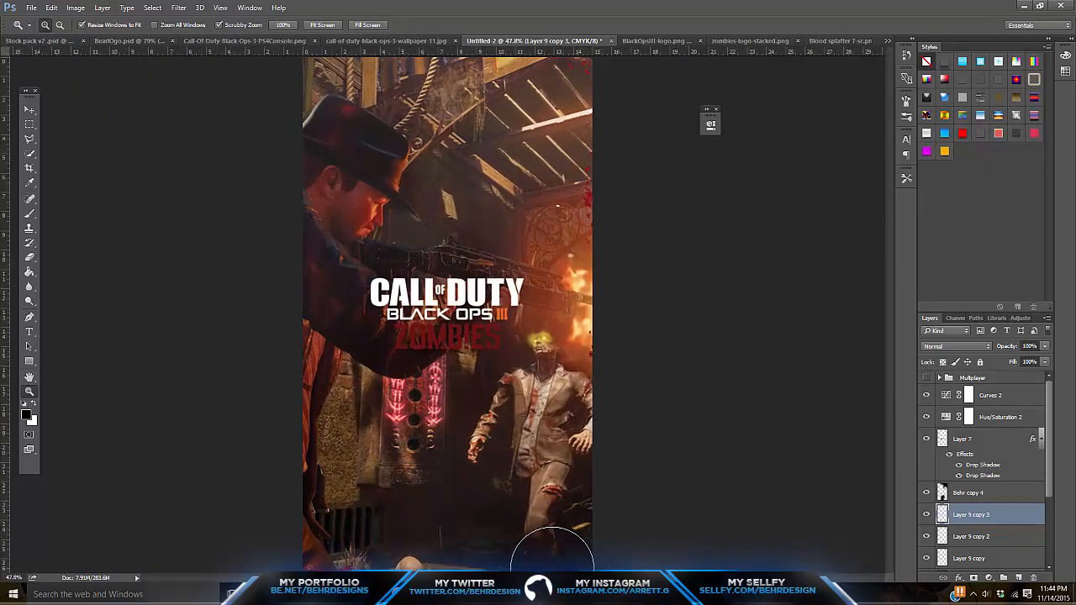
Duplicate the zombies artwork layer, Layer 6
scroll(979, 505, down, 3)
click(976, 539)
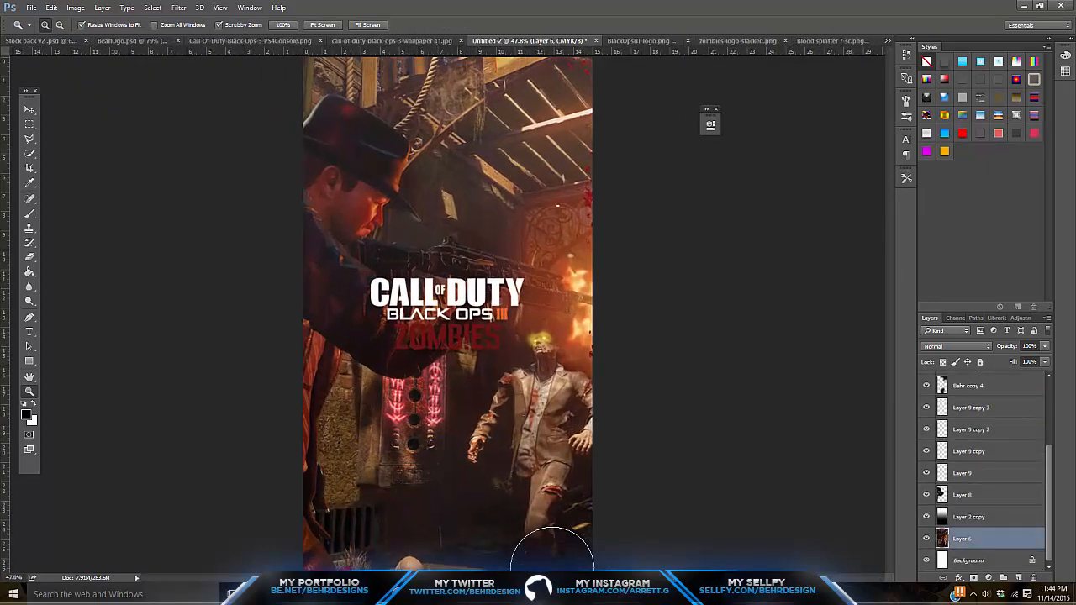
key(ctrl+j)
click(75, 8)
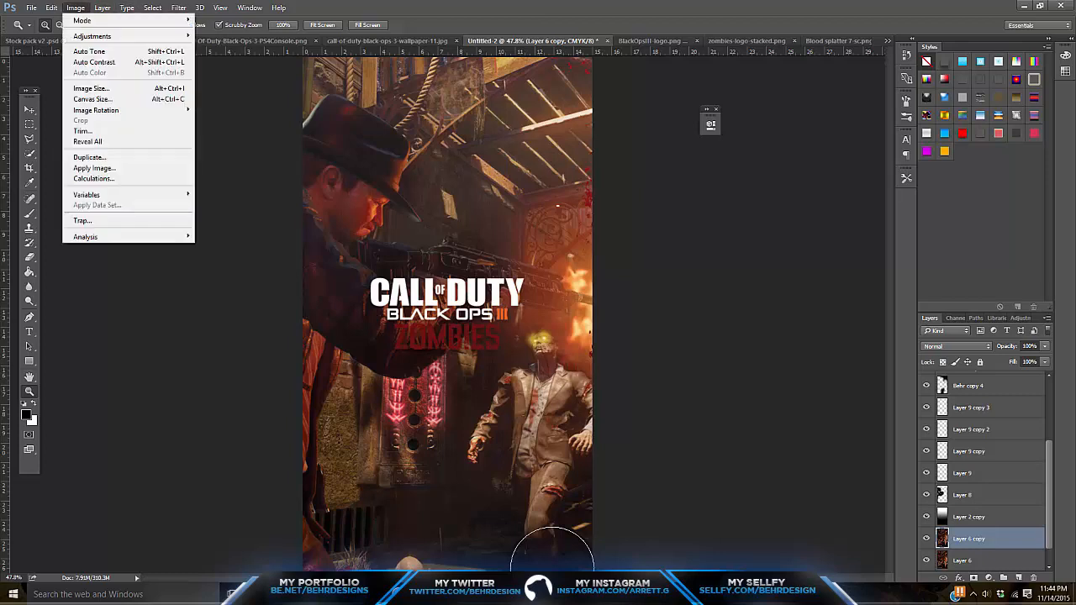
mouse_move(126, 35)
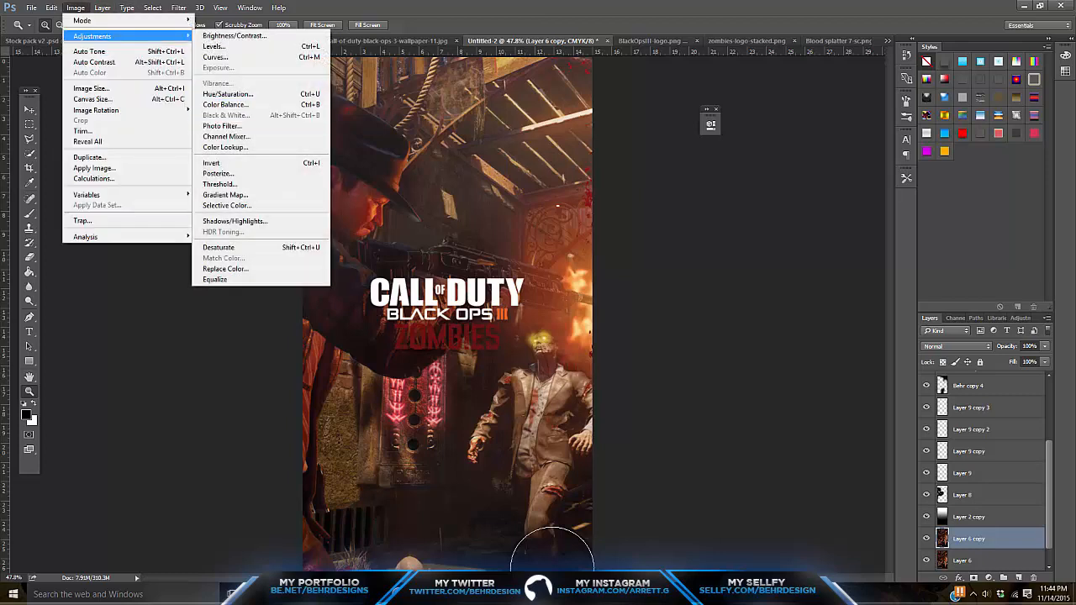
key(Escape)
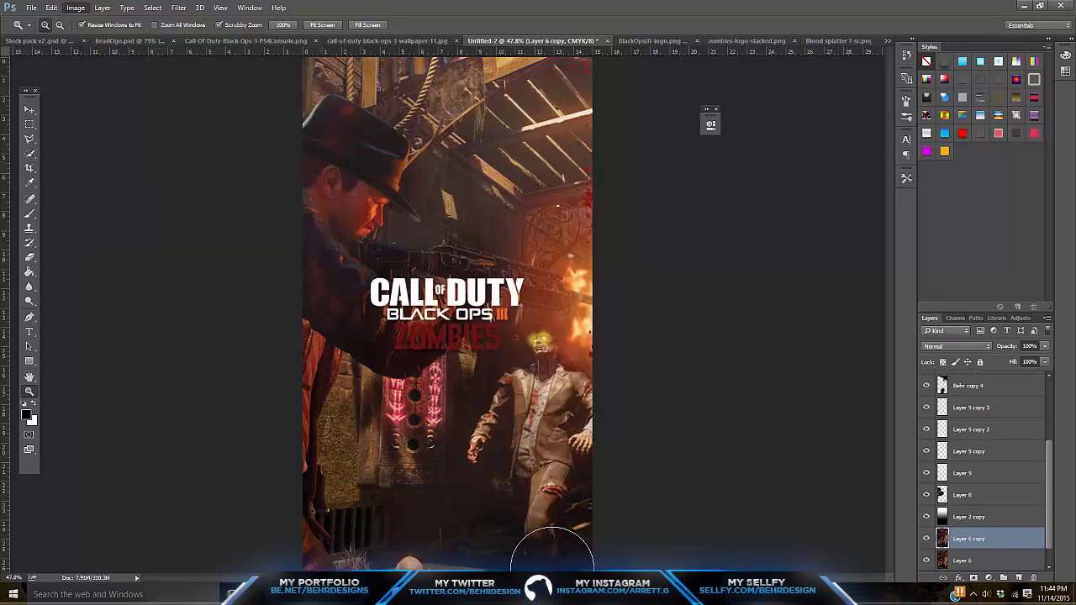
right_click(971, 541)
key(Escape)
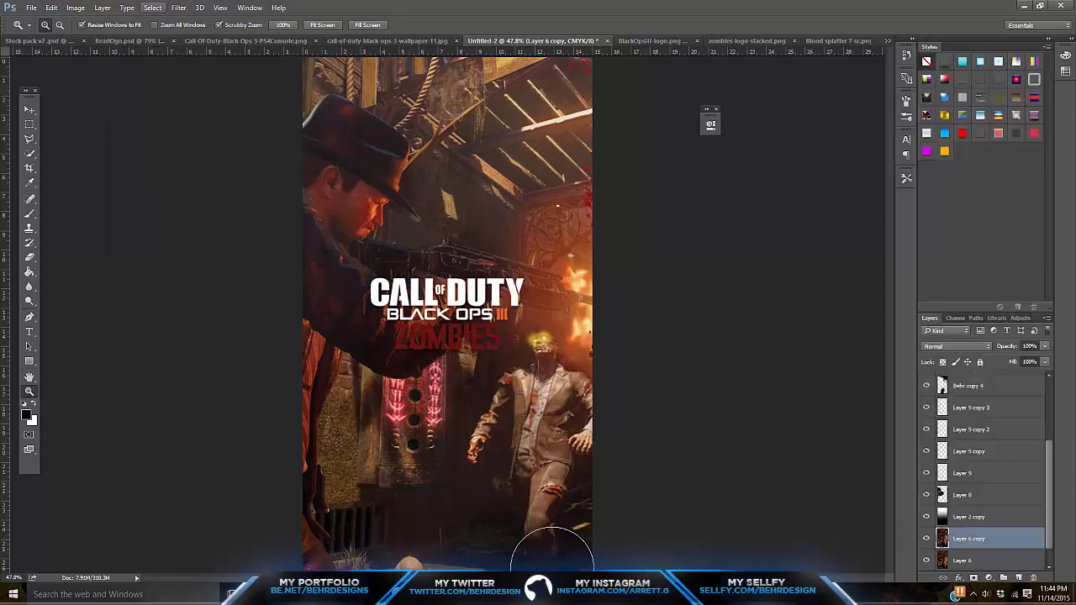
click(76, 8)
mouse_move(82, 21)
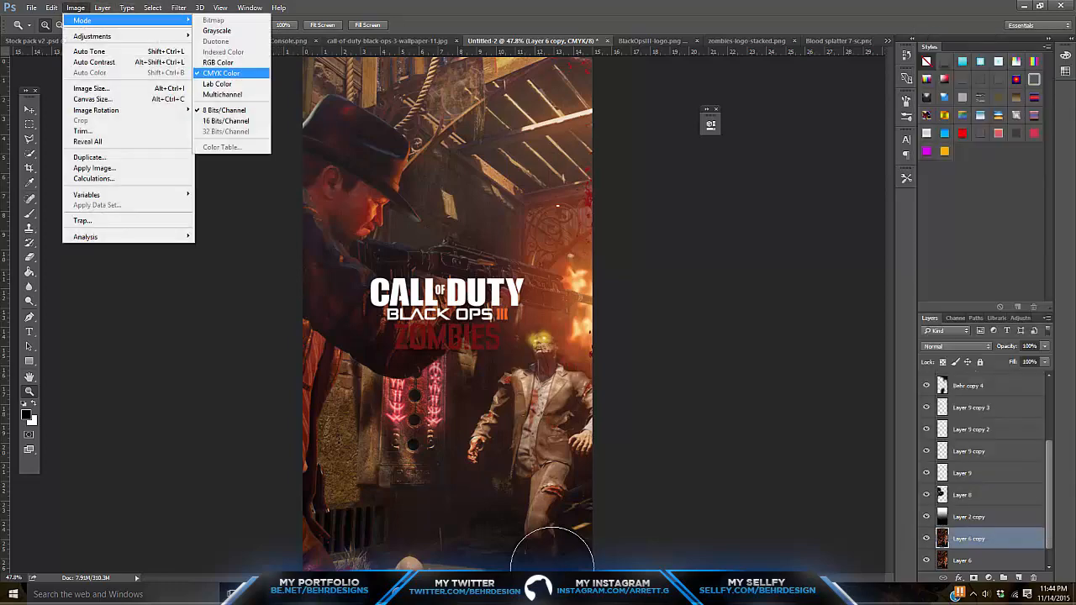
click(76, 8)
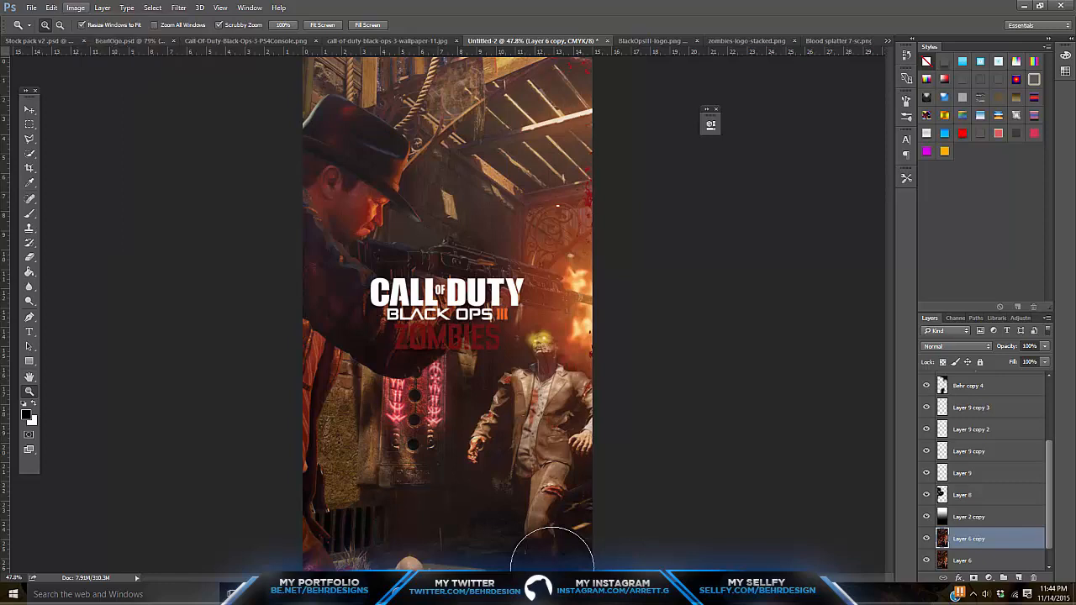
scroll(1001, 555, down, 1)
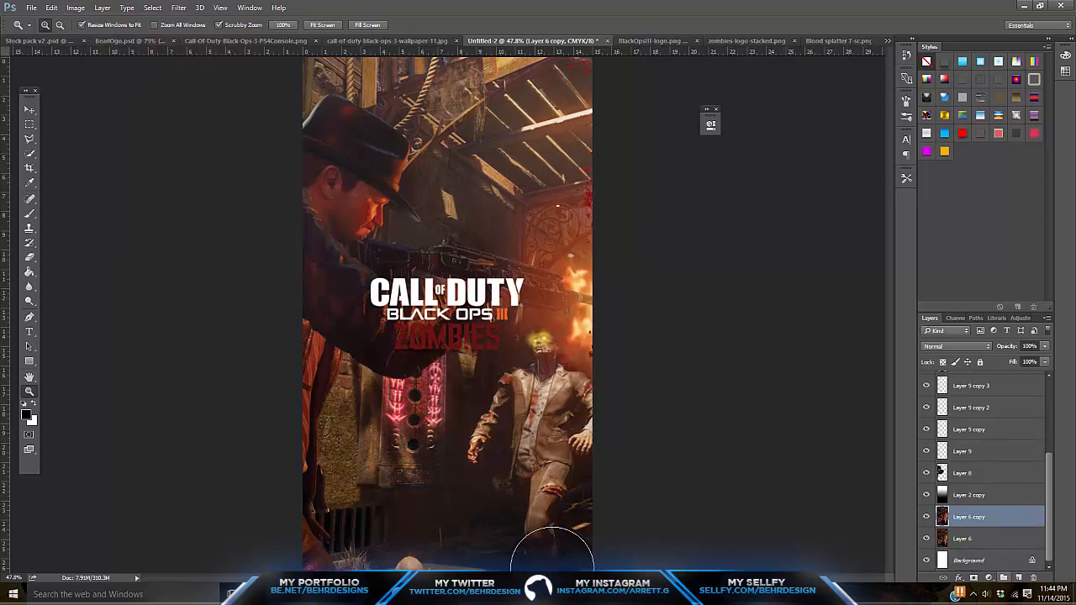
click(989, 578)
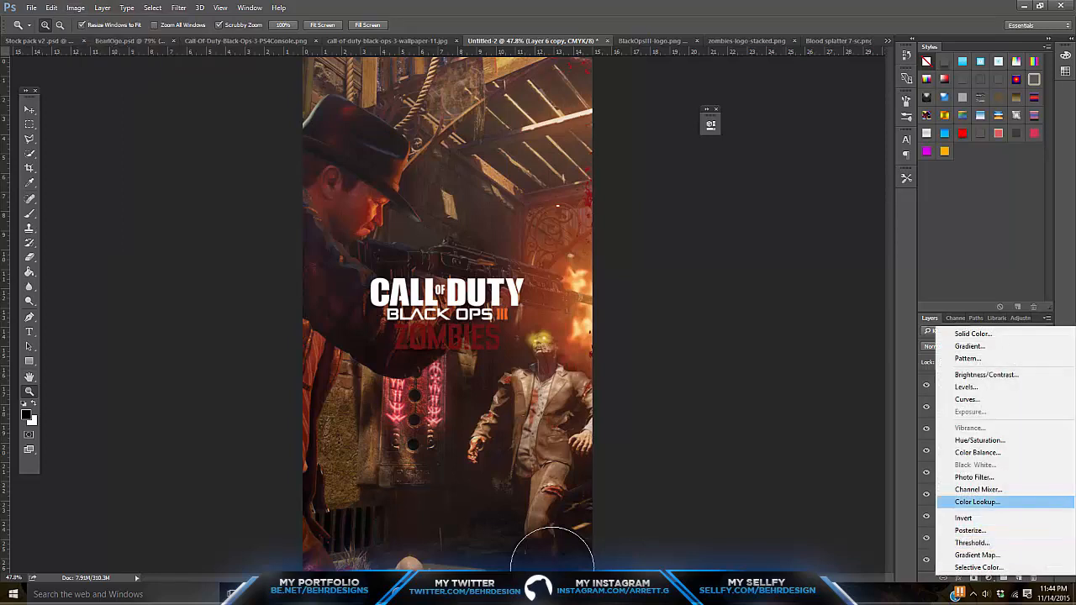
key(Escape)
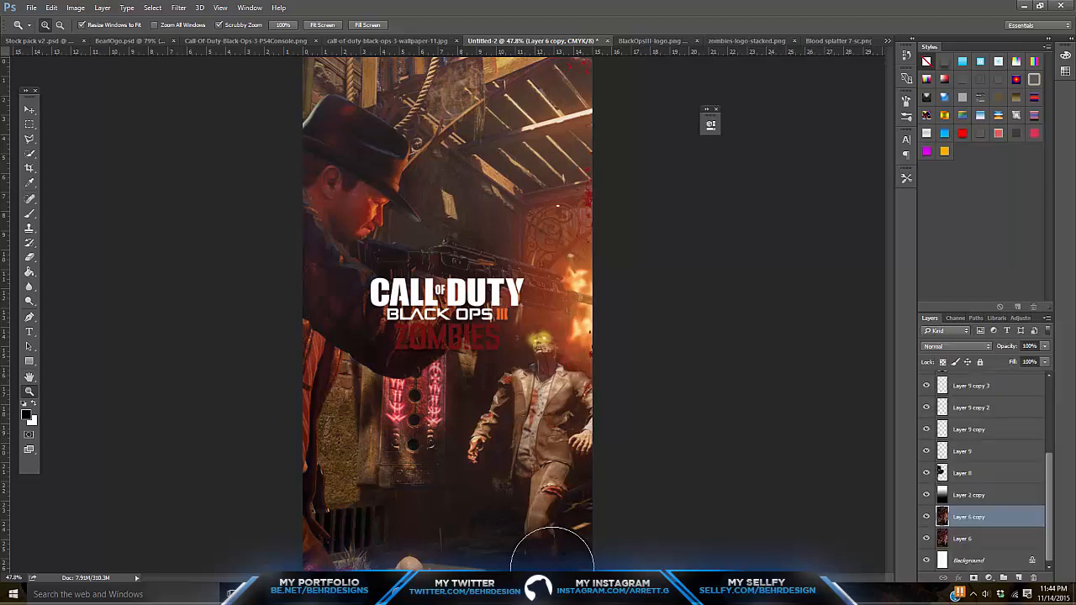
Hide the duplicate of the zombies artwork layer and review the whole wallpaper
click(926, 516)
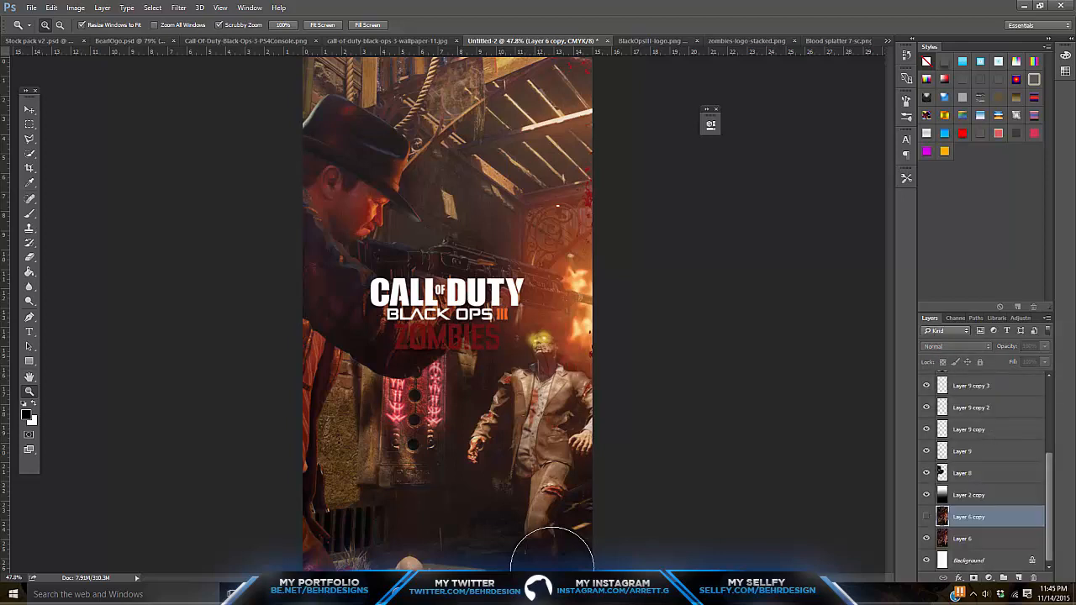
mouse_move(553, 569)
mouse_down()
mouse_move(470, 569)
mouse_move(572, 569)
mouse_up()
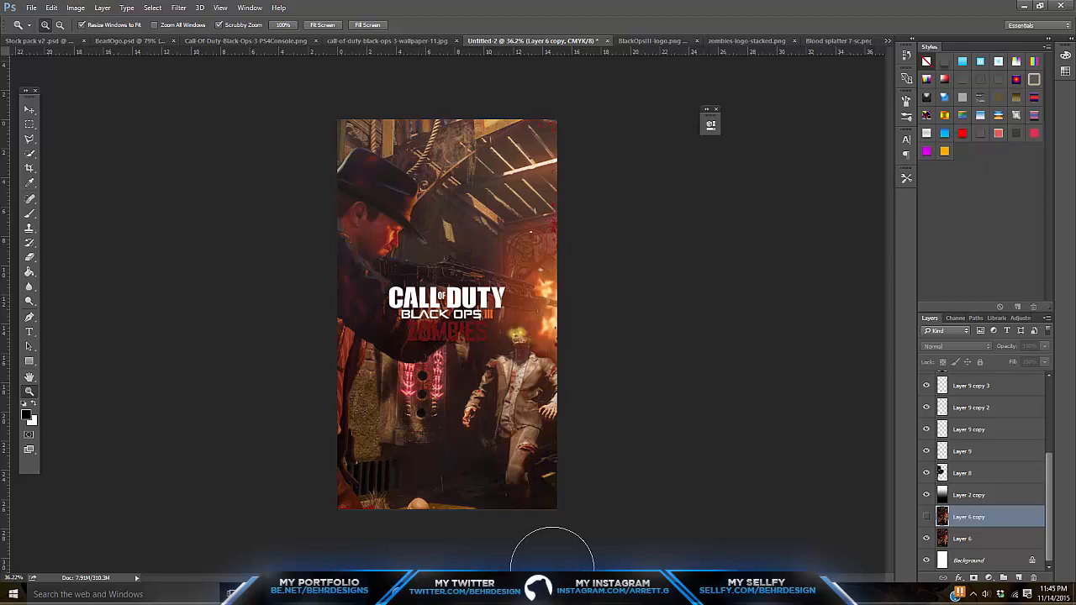
Hide the zombies logo on Layer 7 and the four blood splatter layers, Layer 9 through Layer 9 copy 3
click(29, 110)
click(29, 392)
drag(553, 569, 566, 569)
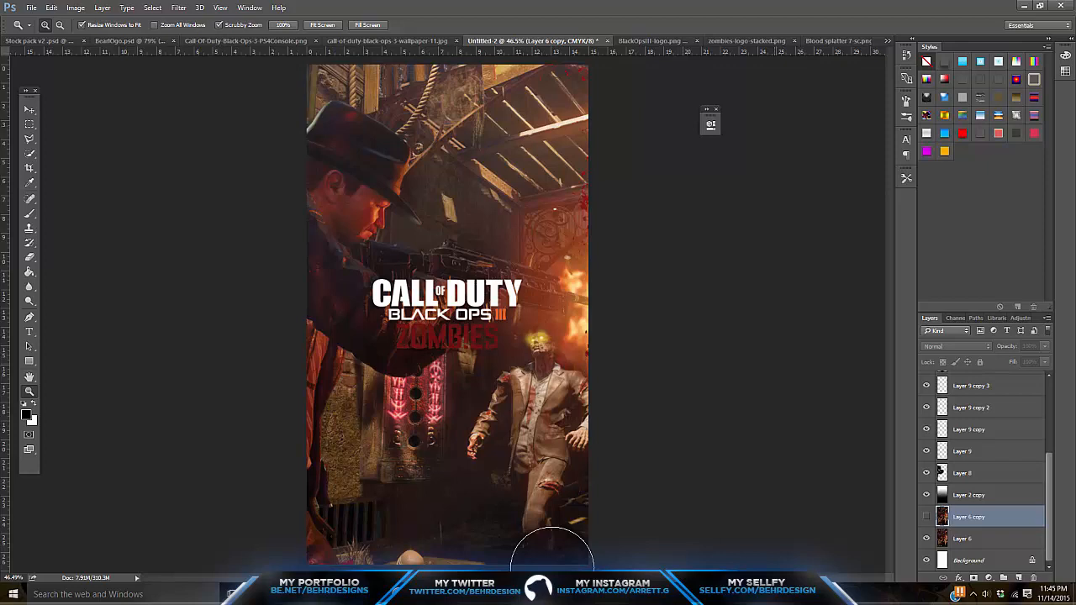
scroll(983, 471, up, 3)
click(926, 438)
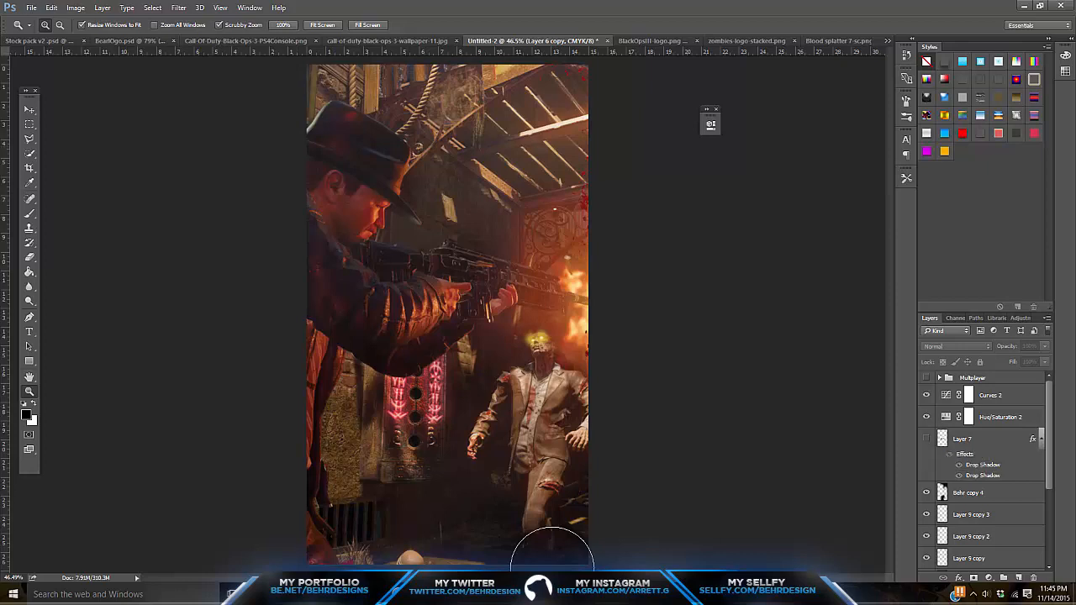
scroll(926, 454, down, 1)
click(926, 476)
click(926, 498)
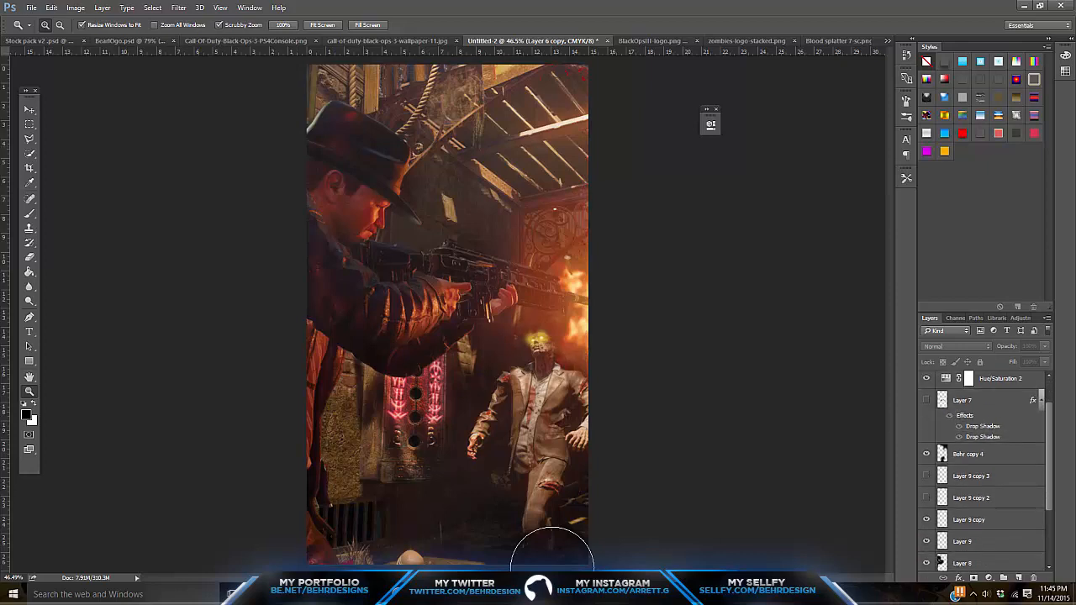
click(927, 520)
click(927, 542)
Save the wallpaper to the Desktop as the JPEG file Untitled-2 with Maximum quality
click(31, 7)
click(33, 131)
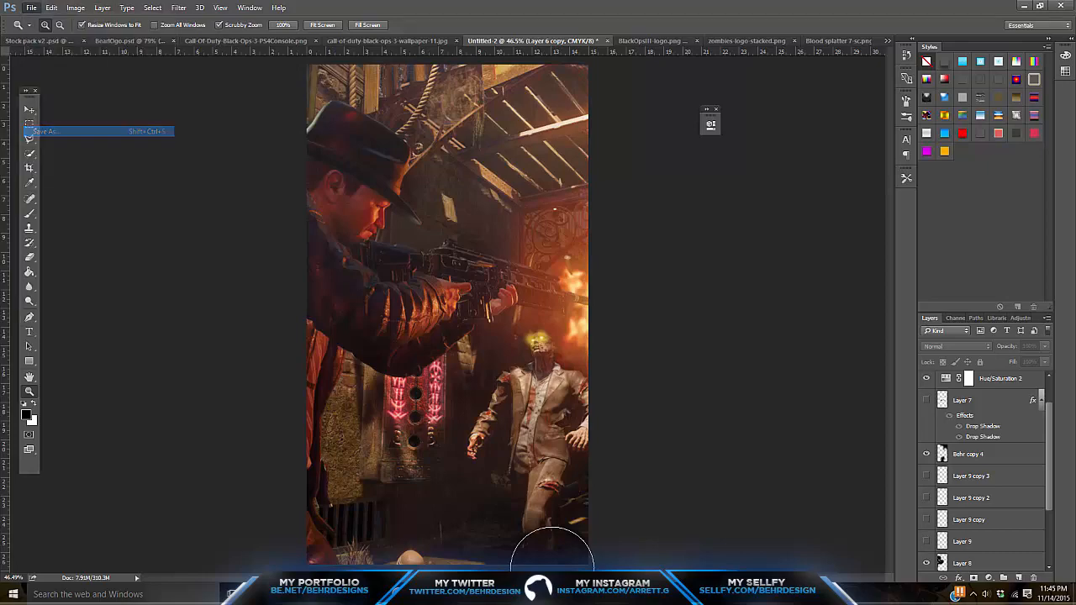
click(168, 259)
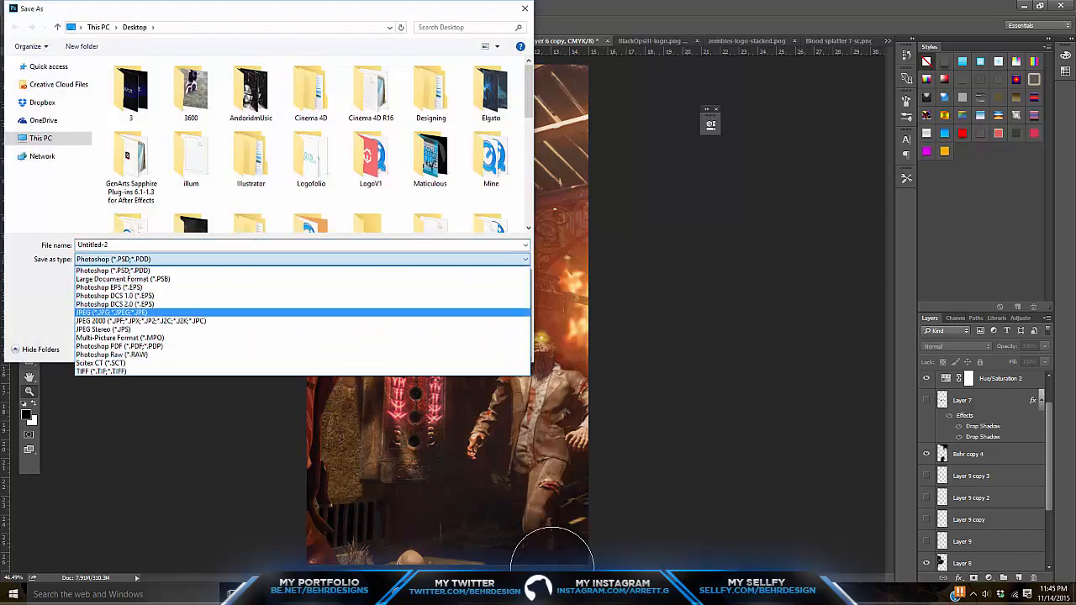
click(118, 312)
click(441, 348)
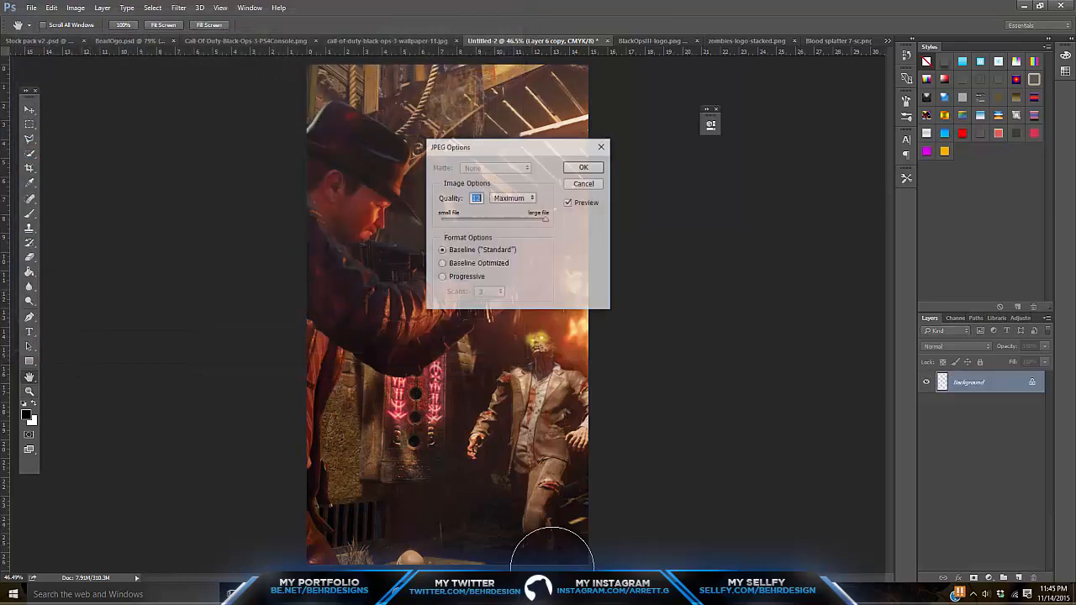
click(583, 168)
Open the exported Untitled-2 JPEG from the Desktop
click(31, 8)
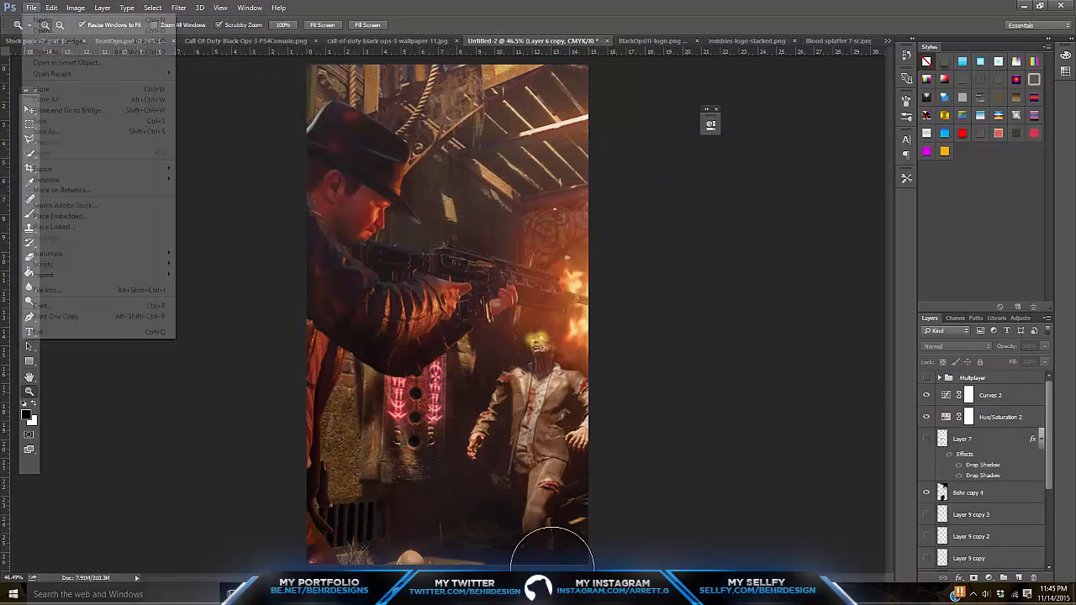
click(47, 30)
text(zo)
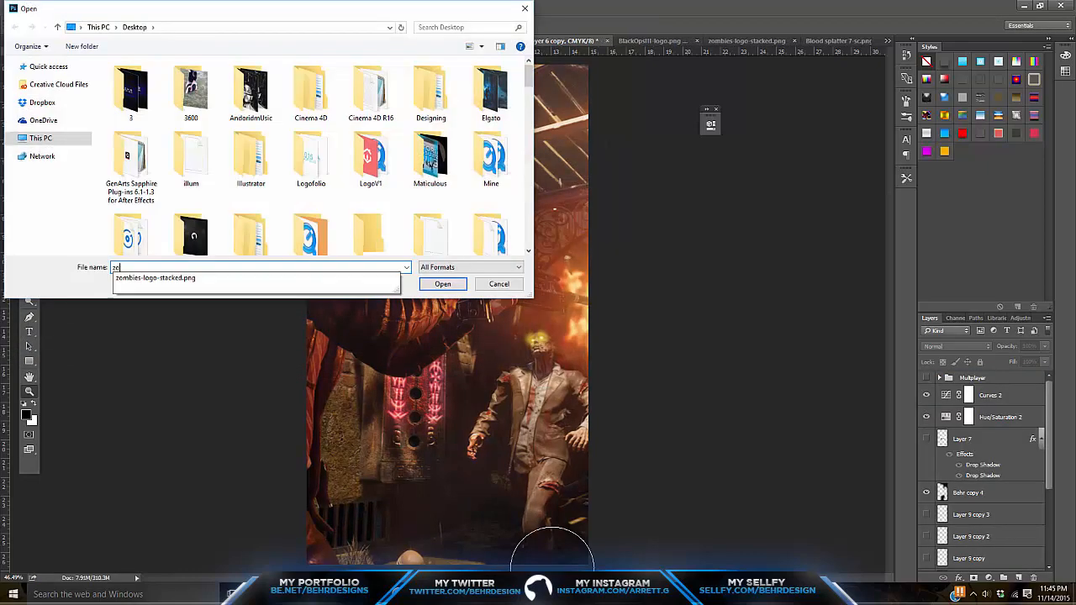
text(n)
key(BackSpace)
text(m)
key(BackSpace)
key(BackSpace)
key(BackSpace)
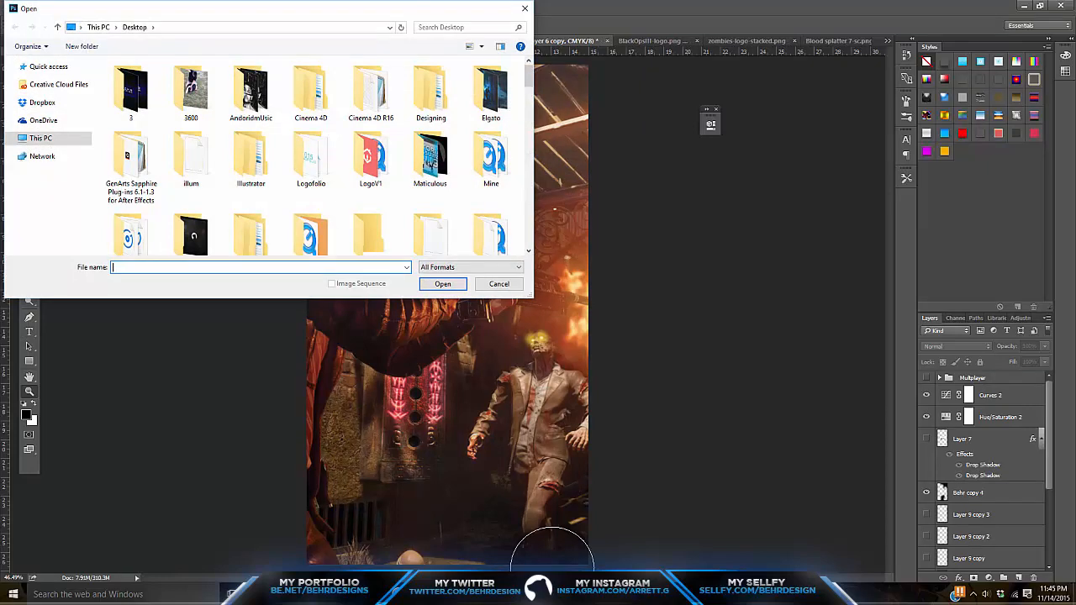
scroll(250, 150, down, 3)
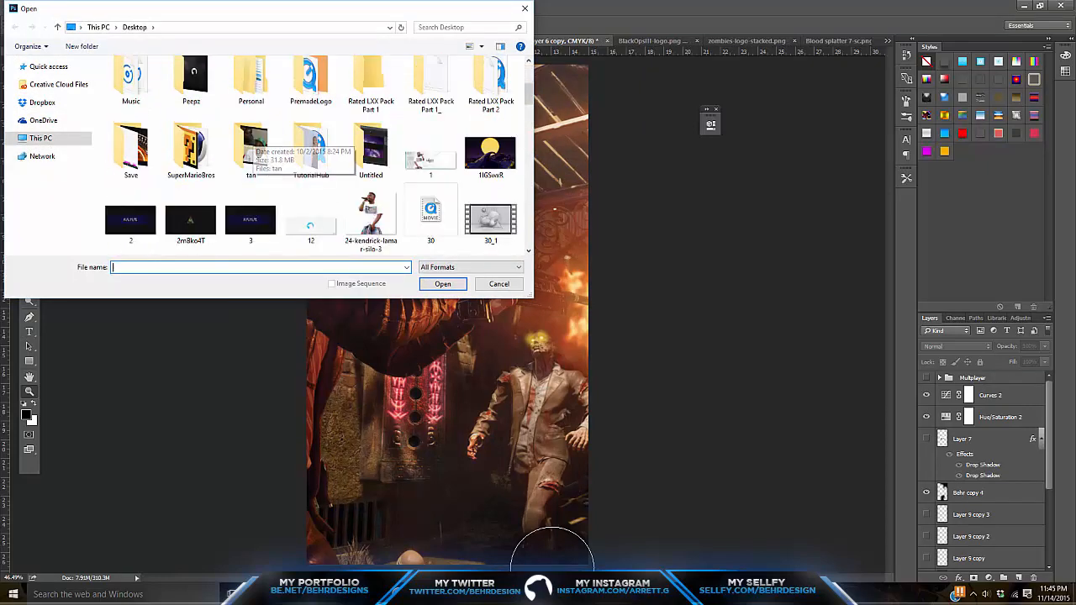
scroll(278, 143, down, 5)
scroll(311, 134, down, 8)
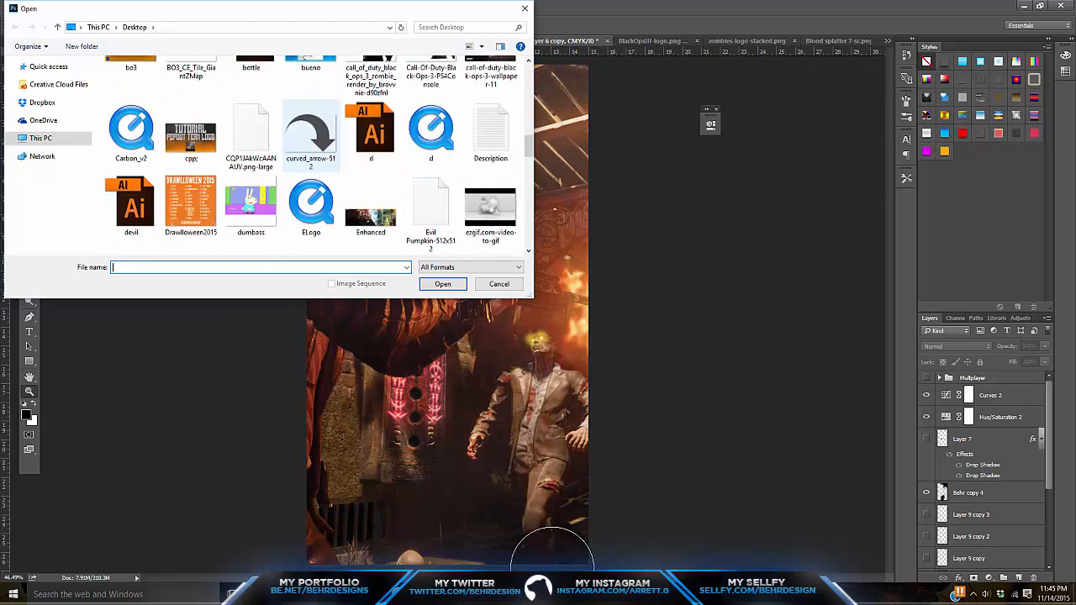
scroll(311, 143, down, 2)
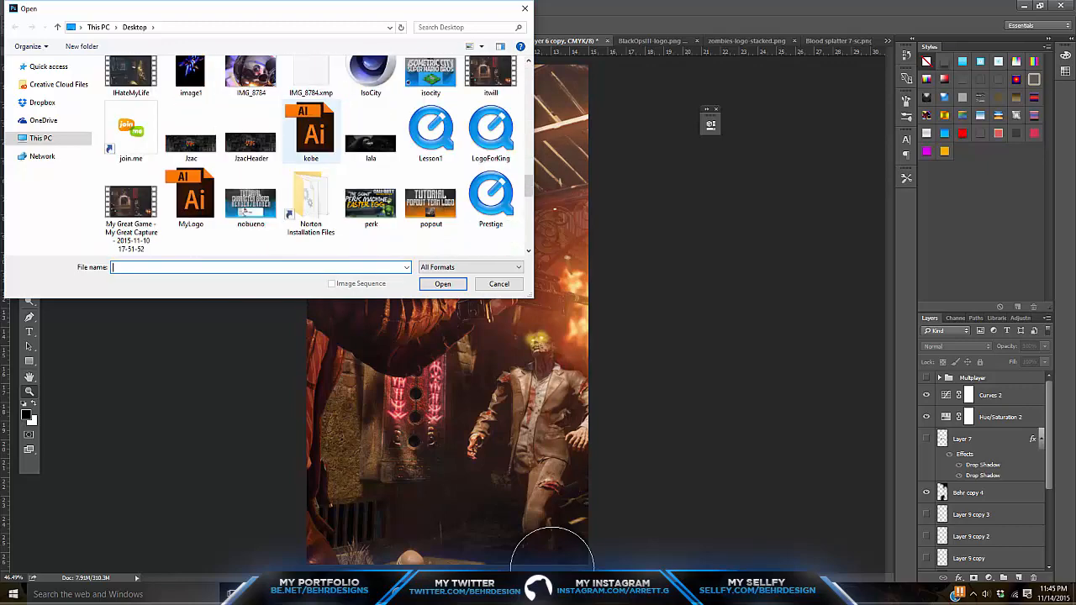
scroll(311, 143, down, 10)
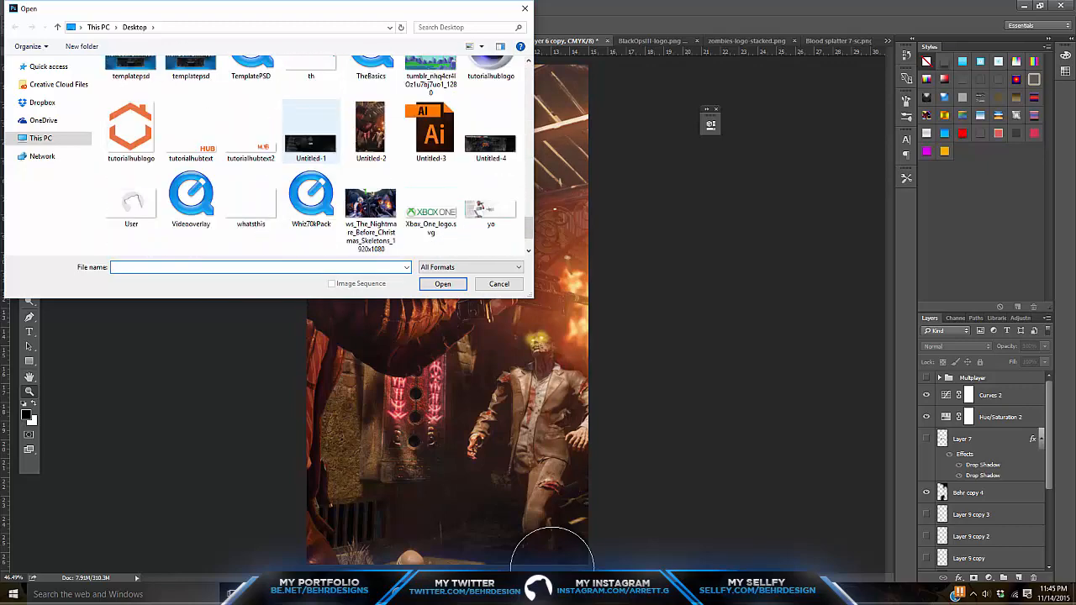
scroll(311, 143, up, 1)
double_click(370, 99)
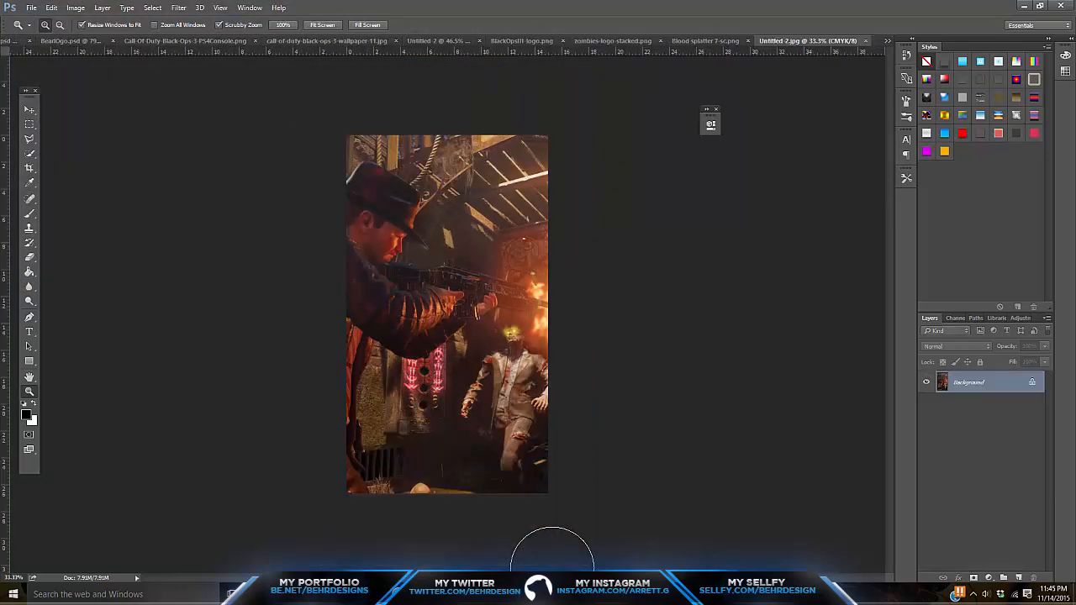
Turn the locked background into an editable layer and convert the image mode to RGB Color
double_click(968, 382)
key(Return)
click(75, 7)
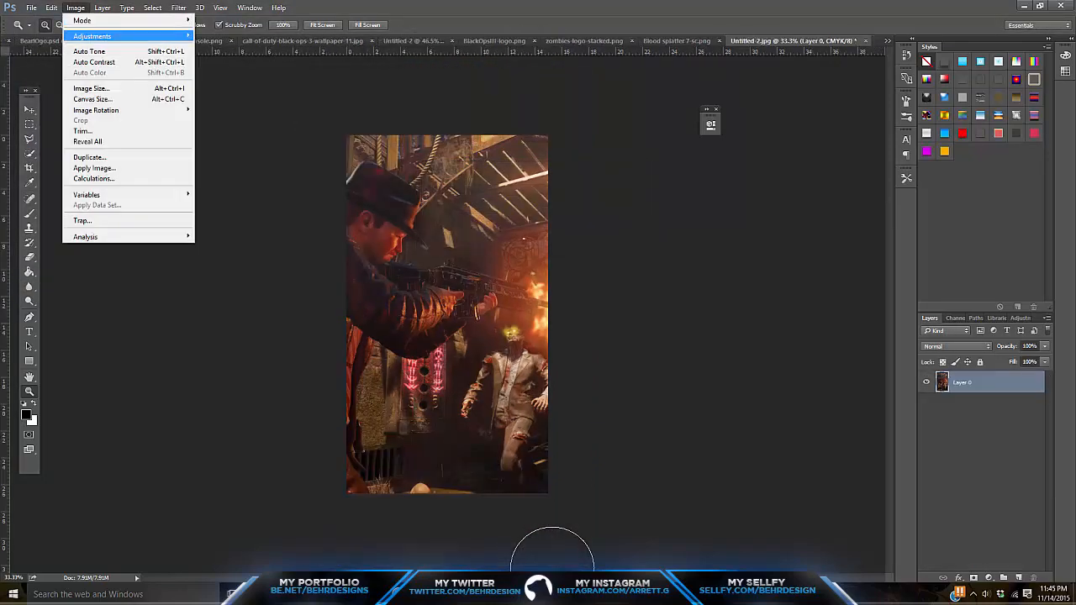
mouse_move(83, 21)
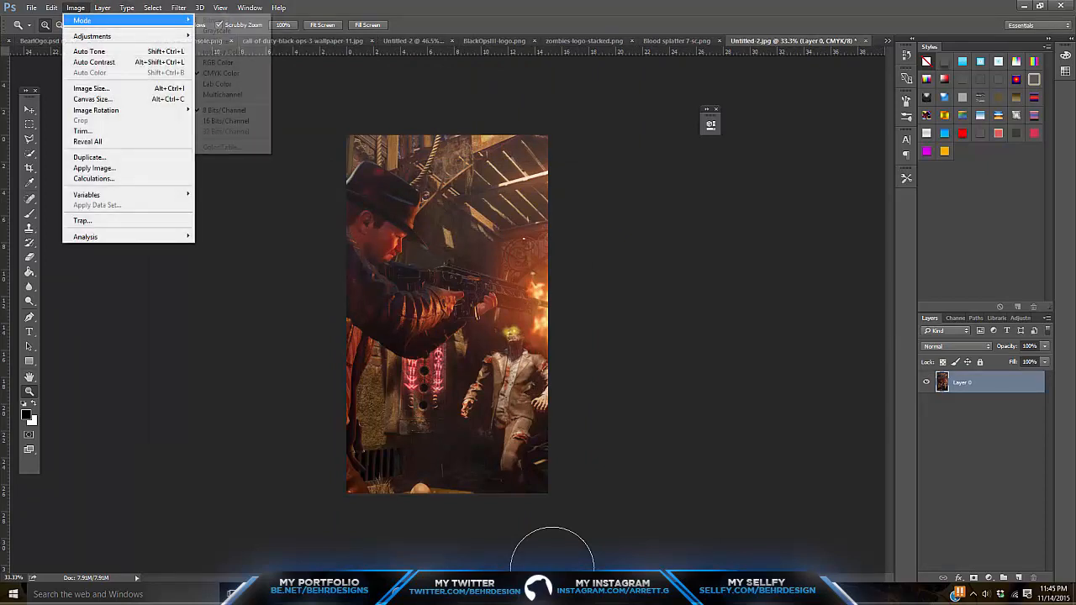
click(220, 73)
click(75, 8)
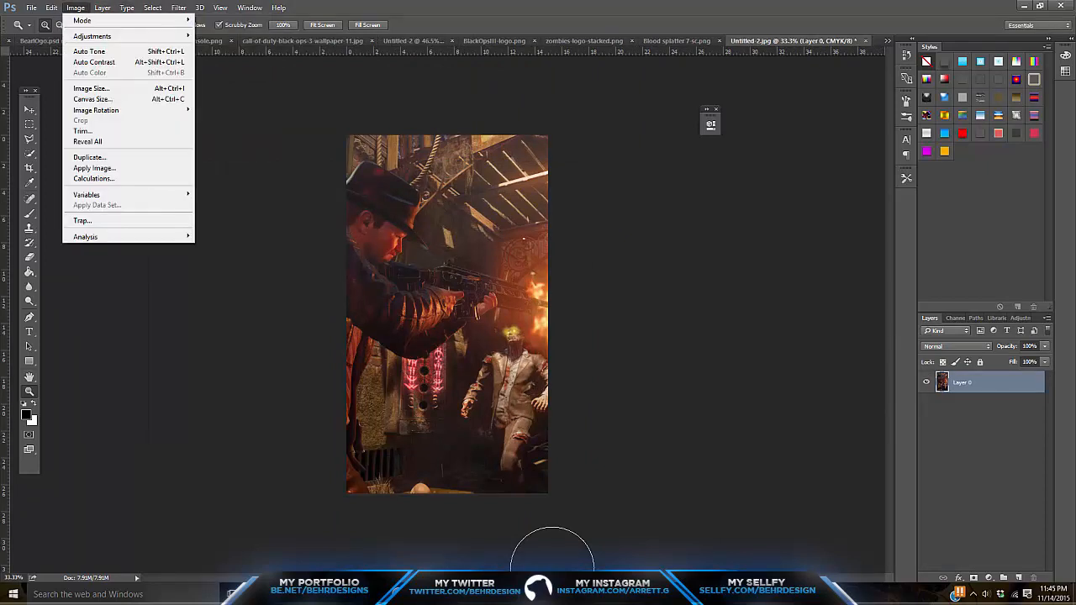
click(221, 62)
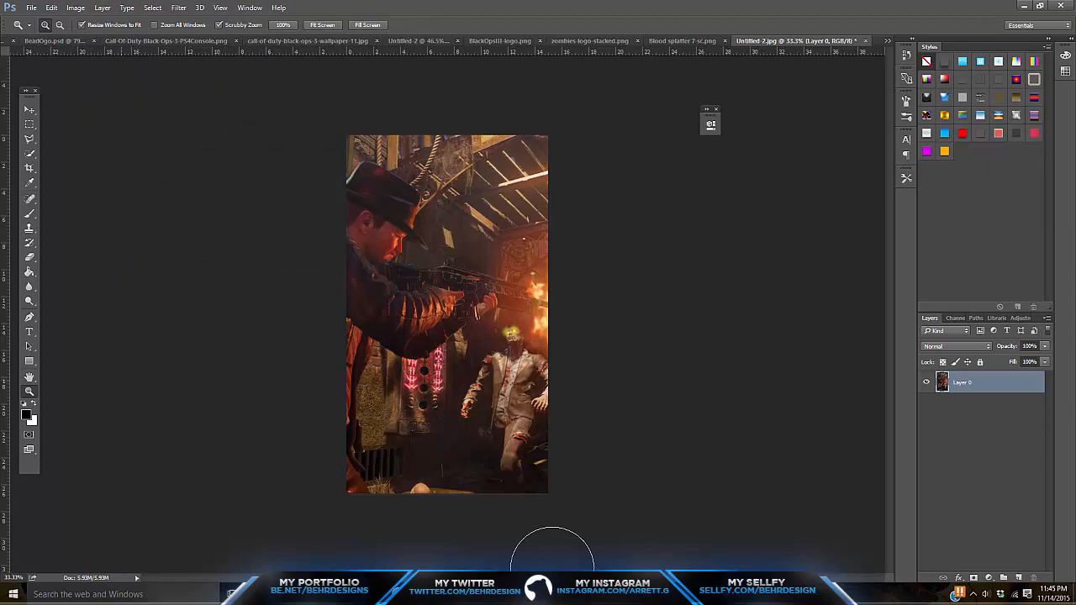
Try the Black & White adjustment with the Default preset directly on the artwork layer, and undo it
scroll(448, 315, up, 2)
click(75, 7)
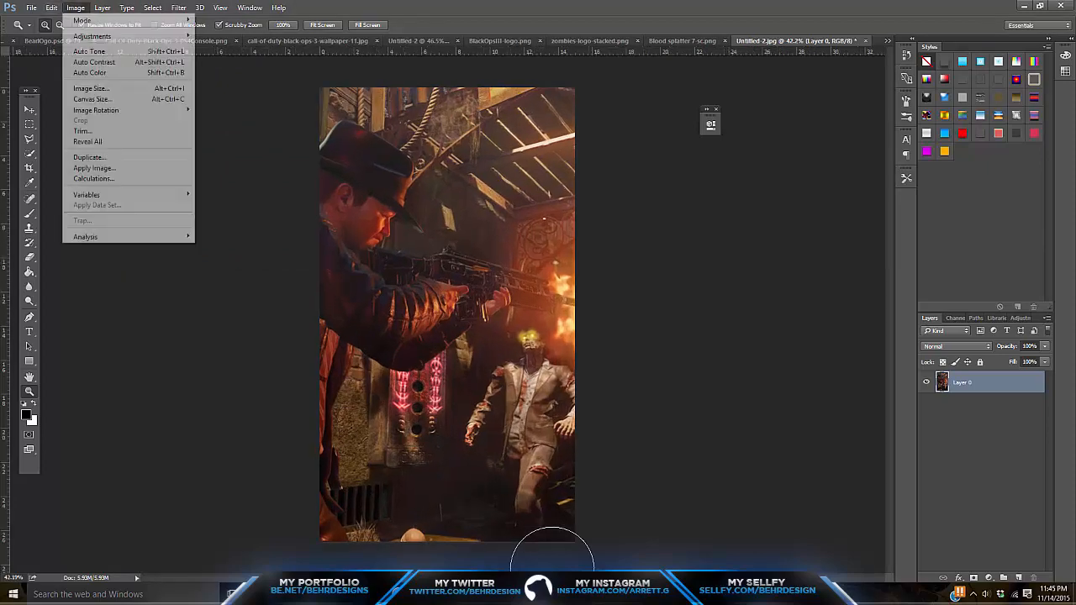
mouse_move(93, 36)
click(226, 114)
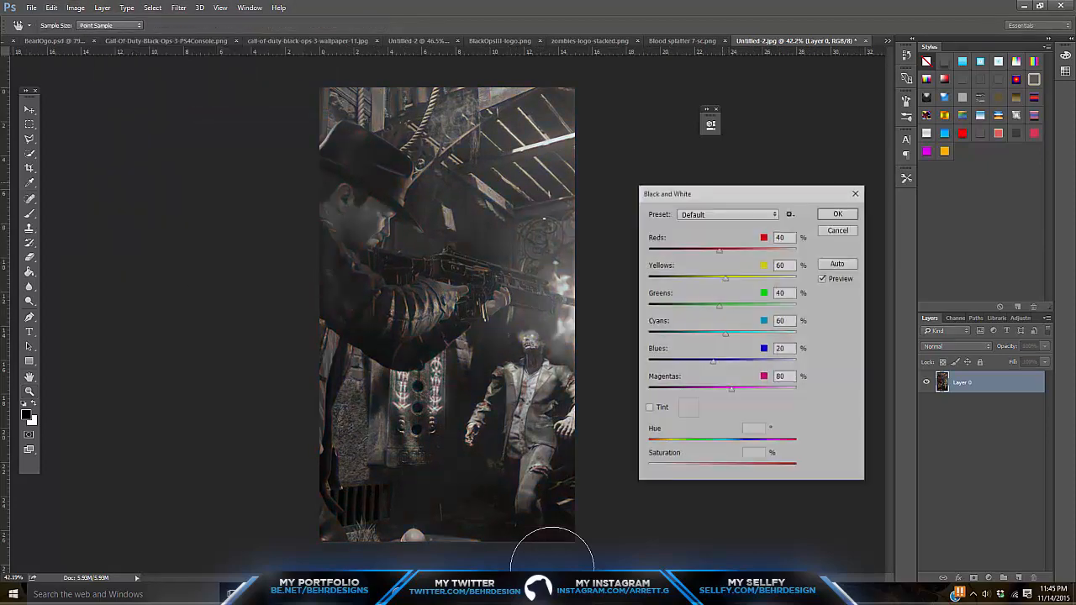
key(Escape)
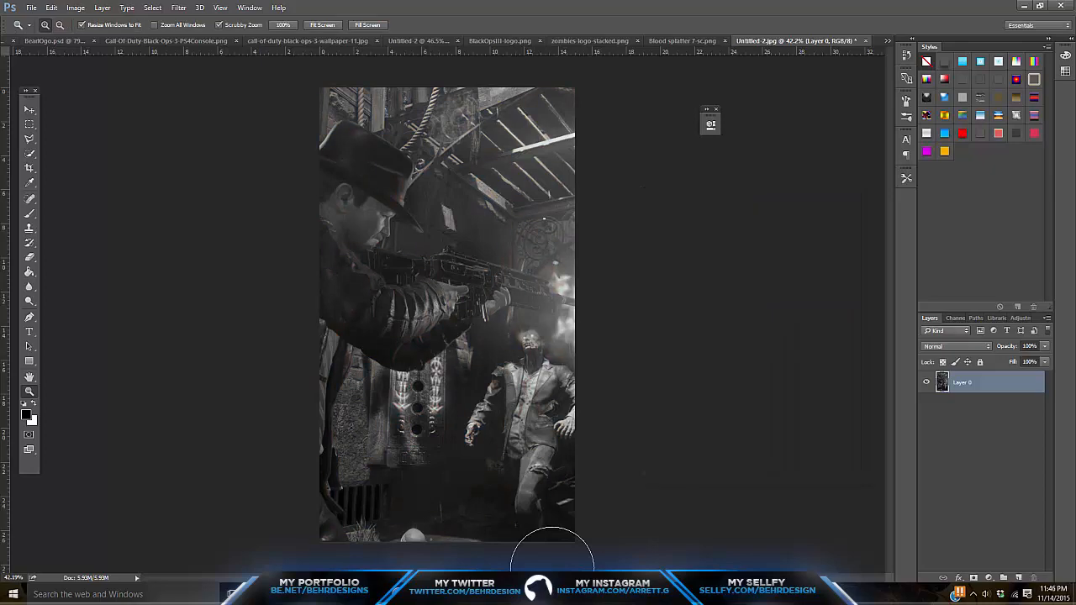
key(ctrl+shift+s)
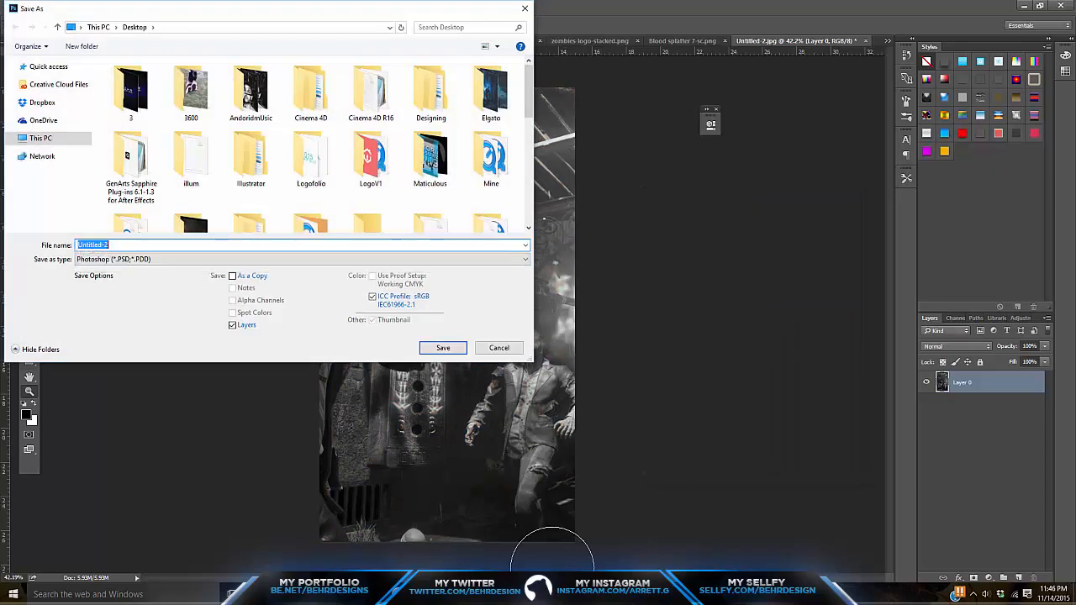
key(Escape)
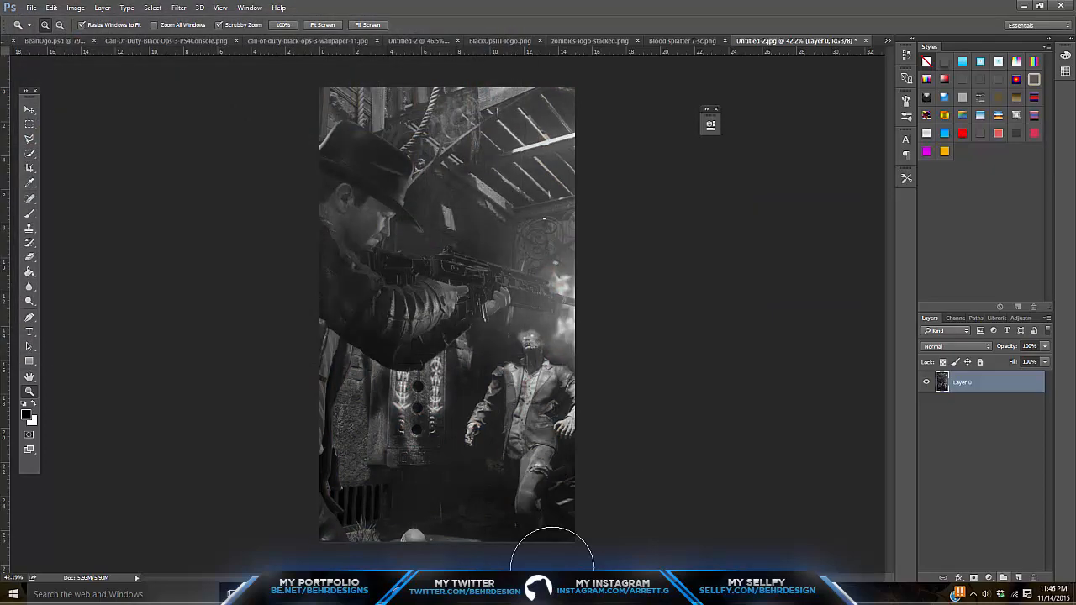
key(ctrl+z)
Add a Hue/Saturation adjustment layer with Saturation -89 and Lightness -16
click(988, 578)
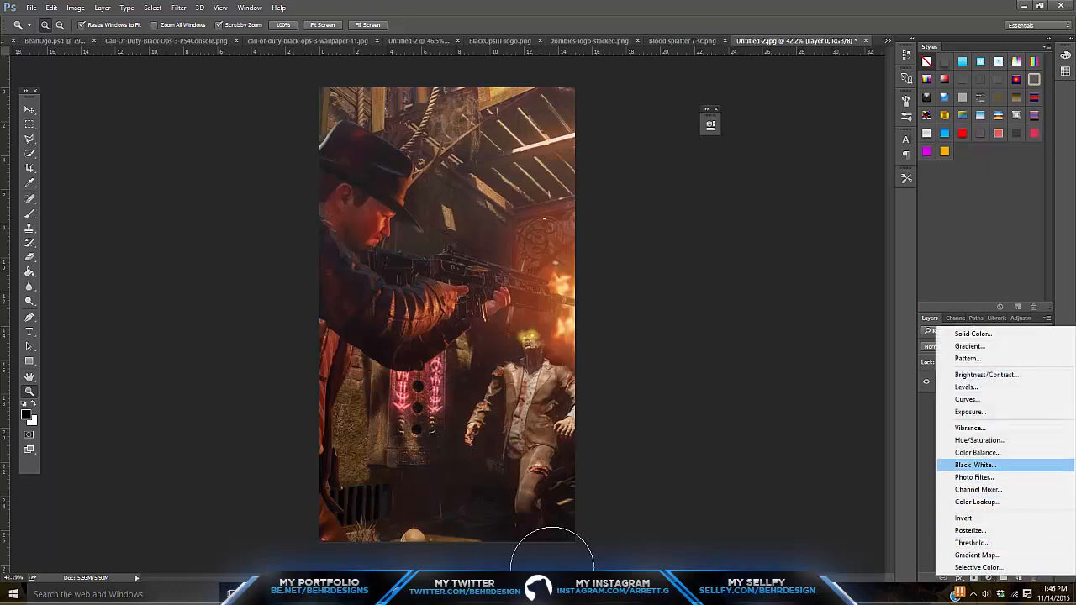
click(1009, 440)
drag(615, 217, 564, 217)
drag(614, 240, 603, 241)
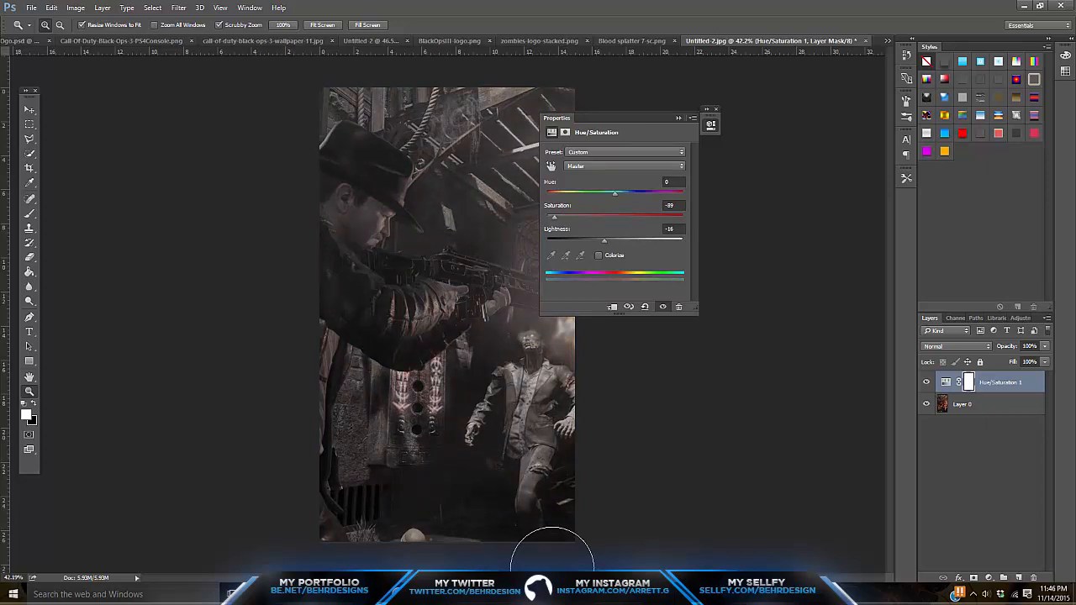
click(679, 119)
Copy the blood splatter from Blood splatter 7-sc.png into the desaturated Untitled-2.jpg wallpaper
click(30, 110)
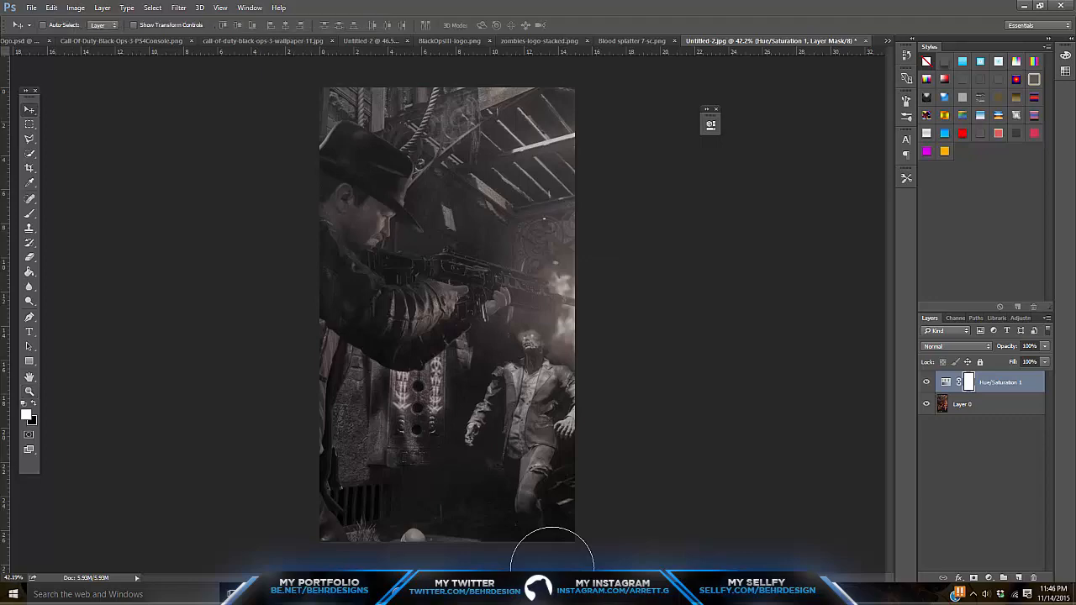
click(631, 41)
drag(538, 294, 494, 323)
drag(651, 263, 664, 433)
drag(496, 376, 643, 433)
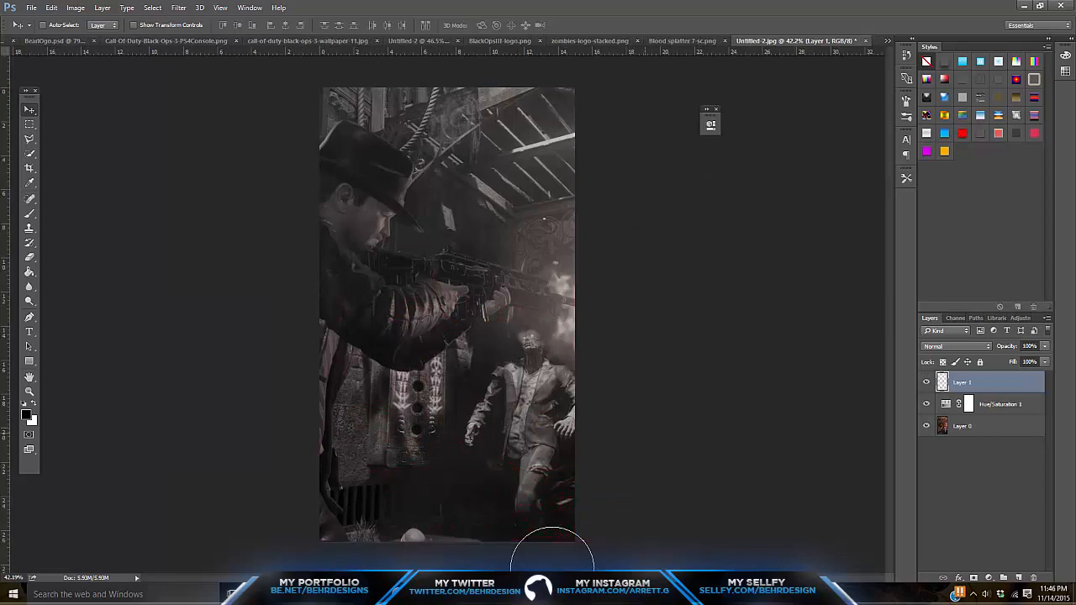
Duplicate the blood splatter along the wallpaper's top edge, and place a second, rotated copy along the right edge
key(ctrl+j)
drag(632, 395, 431, 77)
key(ctrl+j)
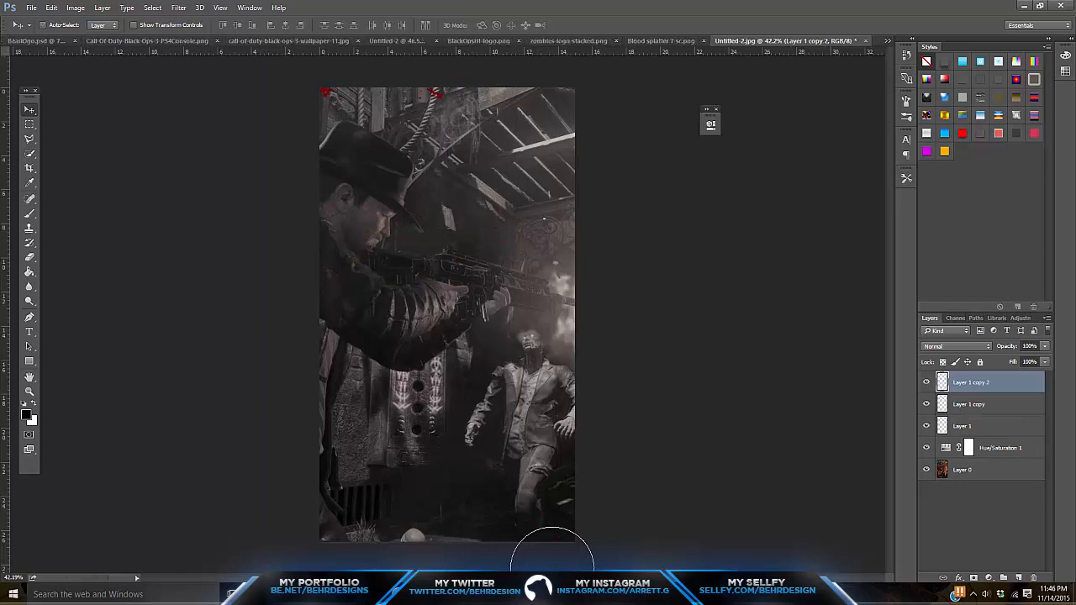
key(ctrl+t)
drag(416, 393, 471, 225)
drag(328, 67, 607, 219)
key(Return)
Set the Hue/Saturation adjustment layer's Saturation to -100
double_click(1000, 448)
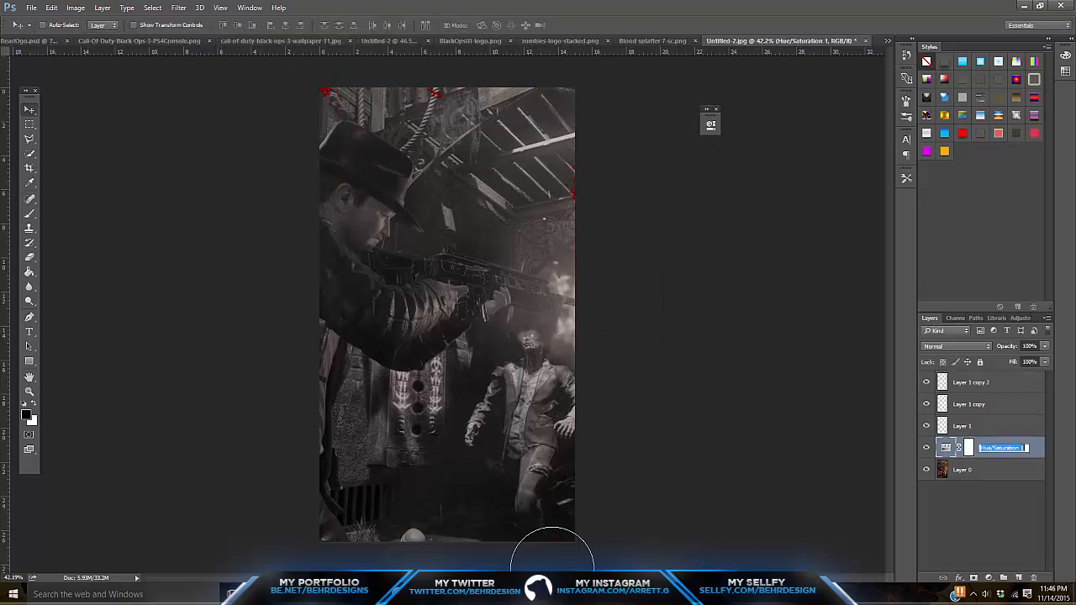
double_click(946, 448)
drag(553, 217, 546, 217)
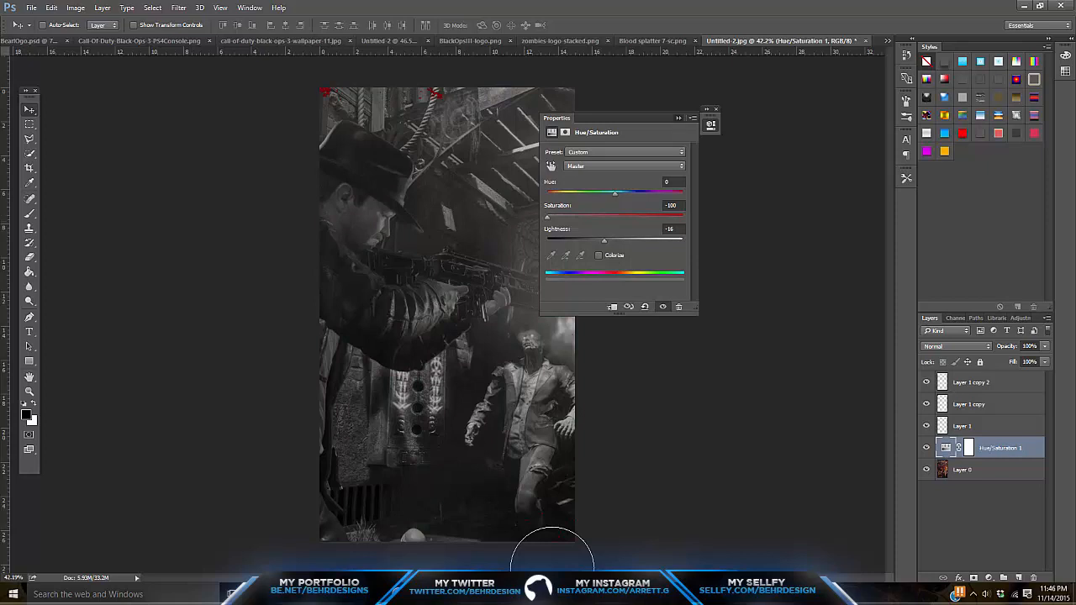
click(679, 118)
Return to the layered Untitled-2 document, show its four blood splatter layers and the Layer 7 logo, and view the whole wallpaper
click(470, 40)
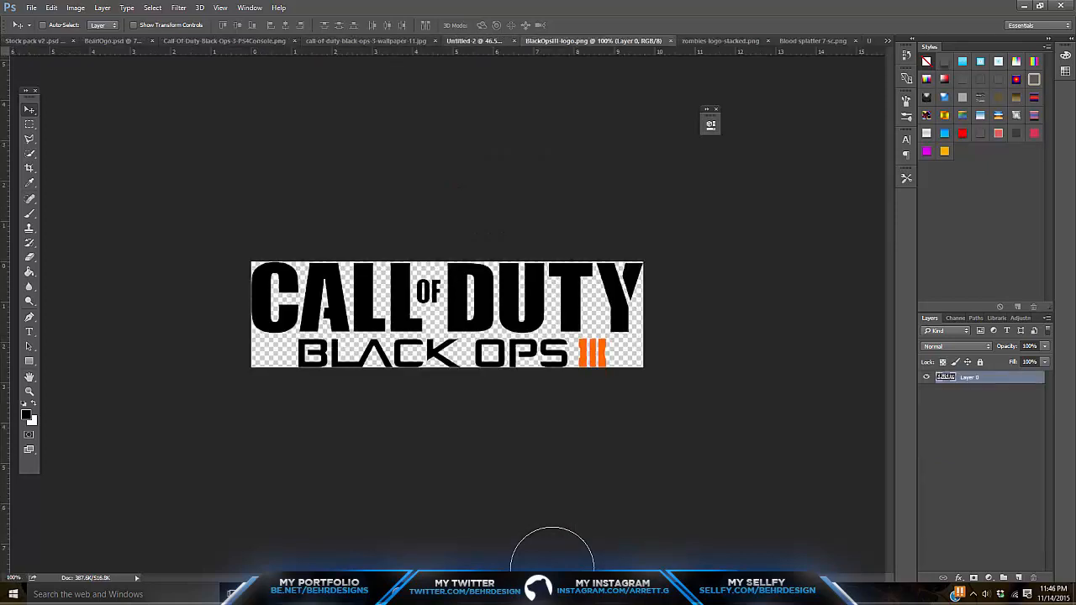
click(473, 41)
click(926, 429)
click(927, 451)
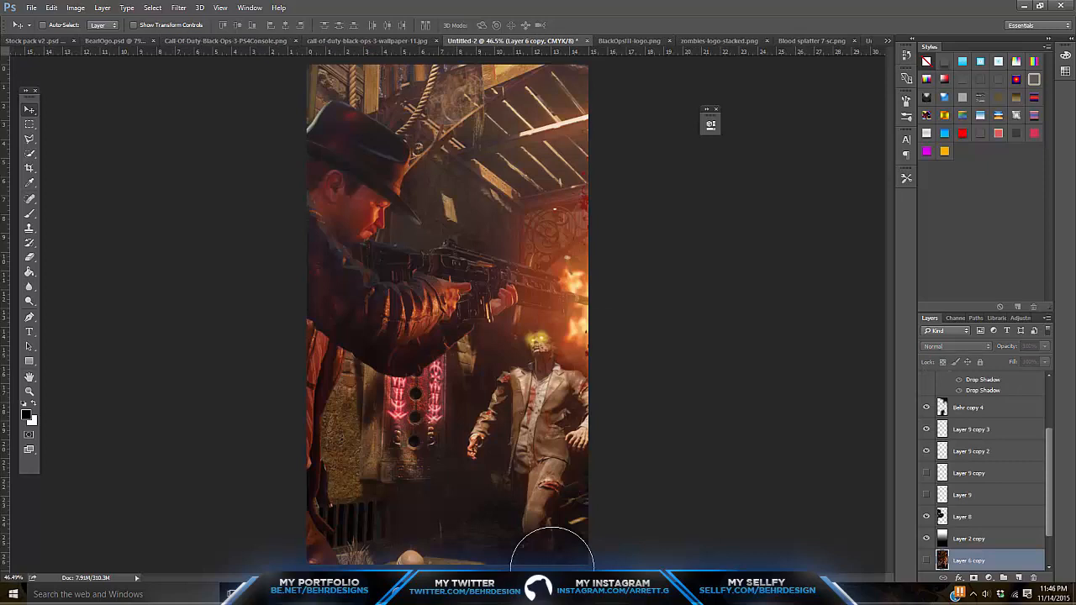
click(927, 473)
click(926, 494)
scroll(926, 470, up, 3)
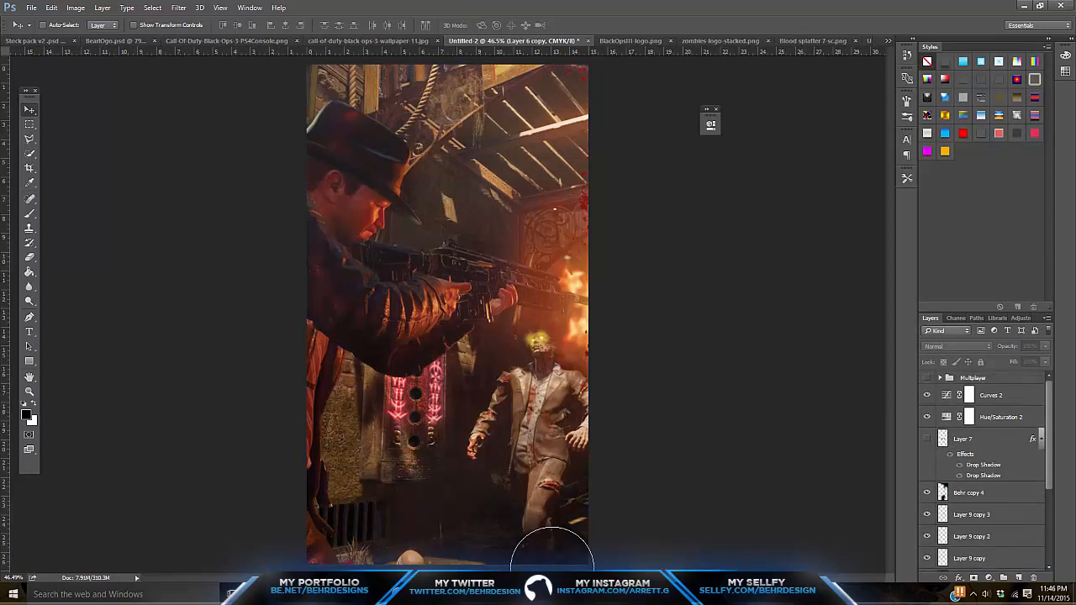
click(926, 438)
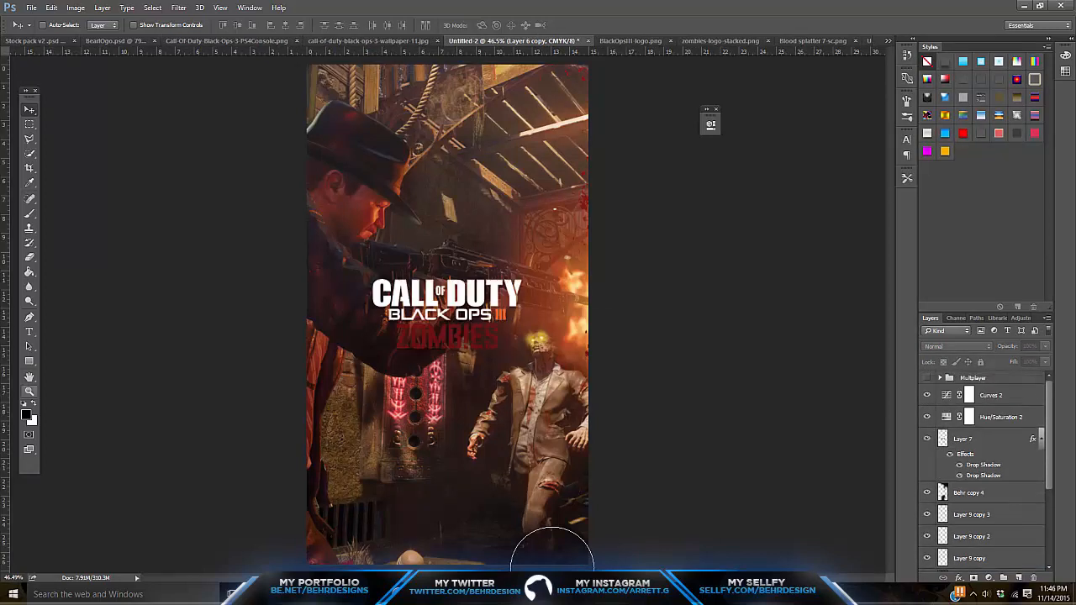
click(29, 392)
mouse_move(470, 315)
mouse_down()
mouse_move(370, 315)
mouse_move(454, 315)
mouse_up()
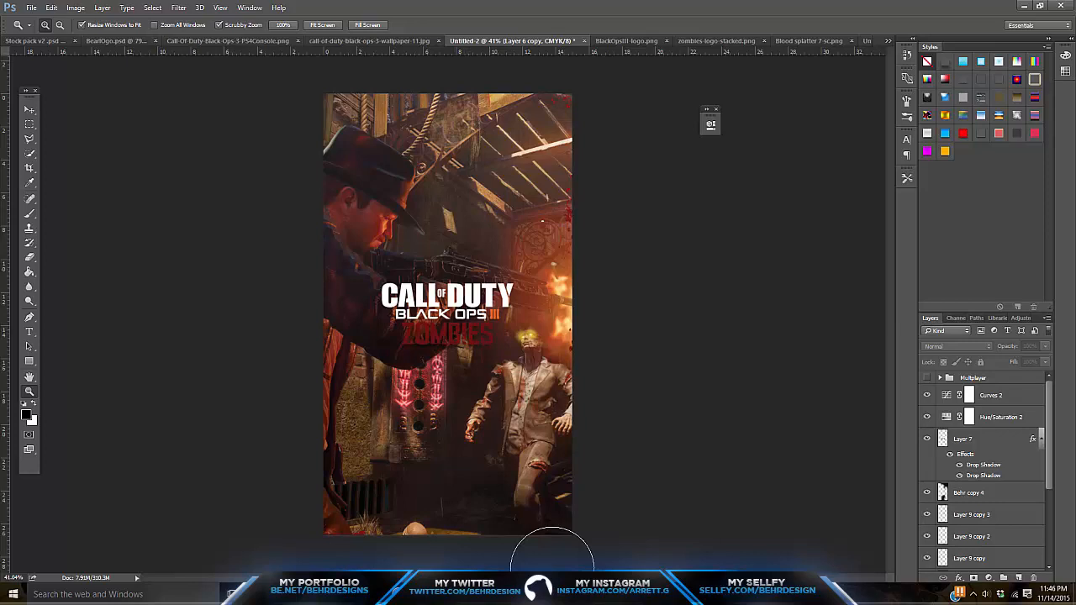
Group all the zombies wallpaper layers, from Curves 2 down to Layer 6, and name the group Zombies
click(1001, 417)
click(992, 395)
scroll(992, 471, down, 5)
key(ctrl+alt+a)
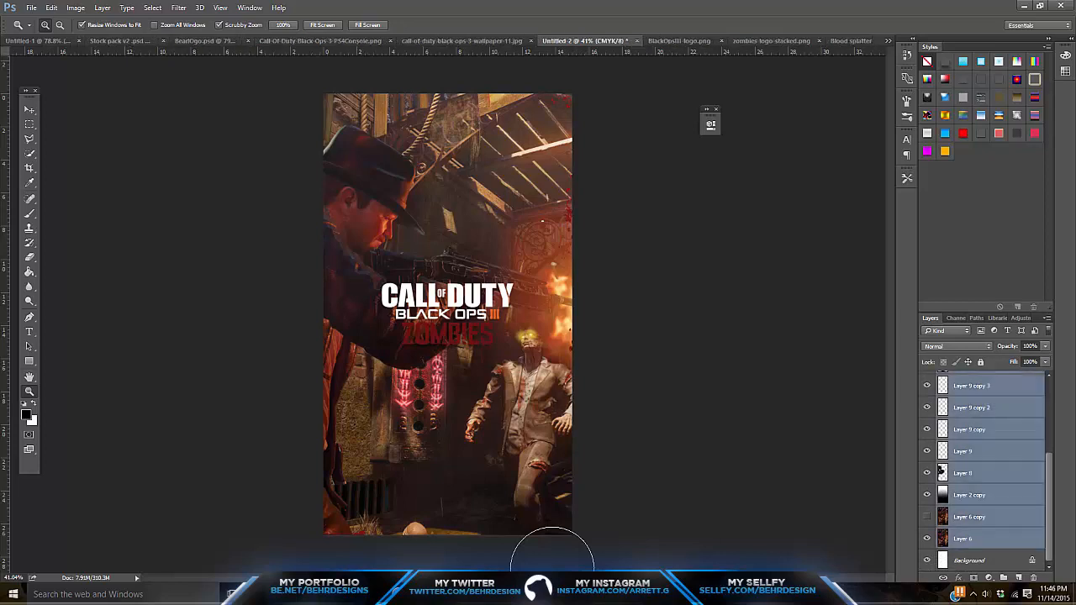
key(ctrl+g)
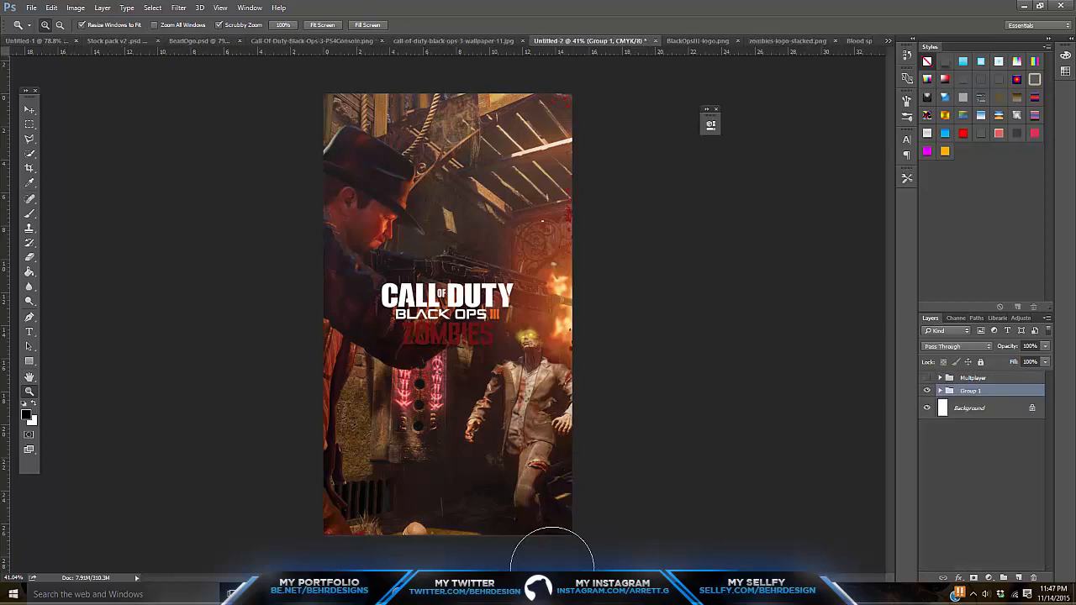
double_click(971, 391)
text(Zob)
text(bies)
key(Return)
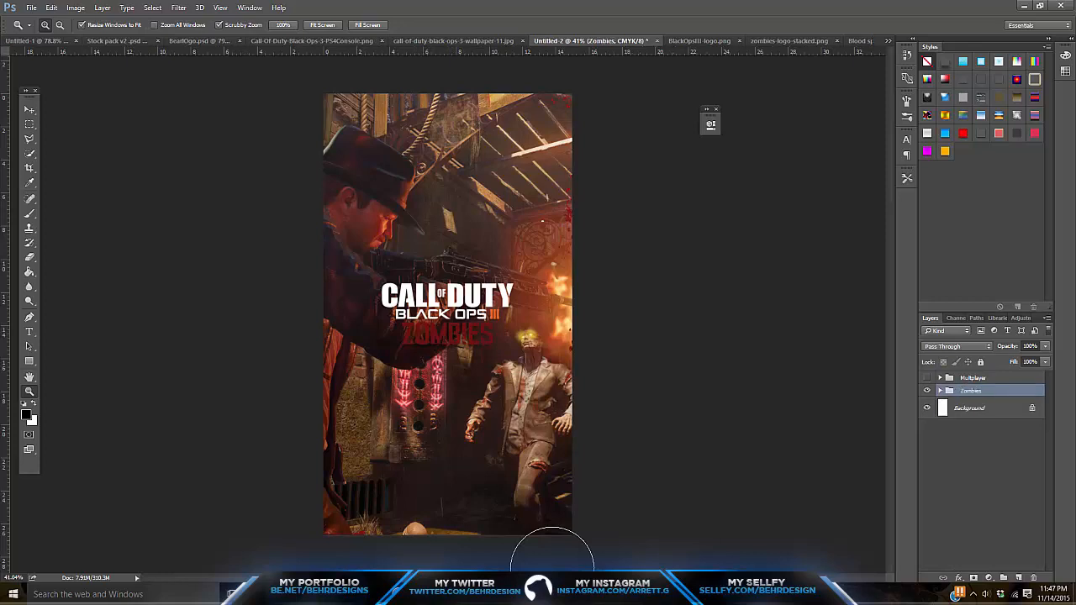
Compare the two wallpaper versions by toggling the visibility of the Zombies and Multiplayer groups, ending on the multiplayer version
click(928, 391)
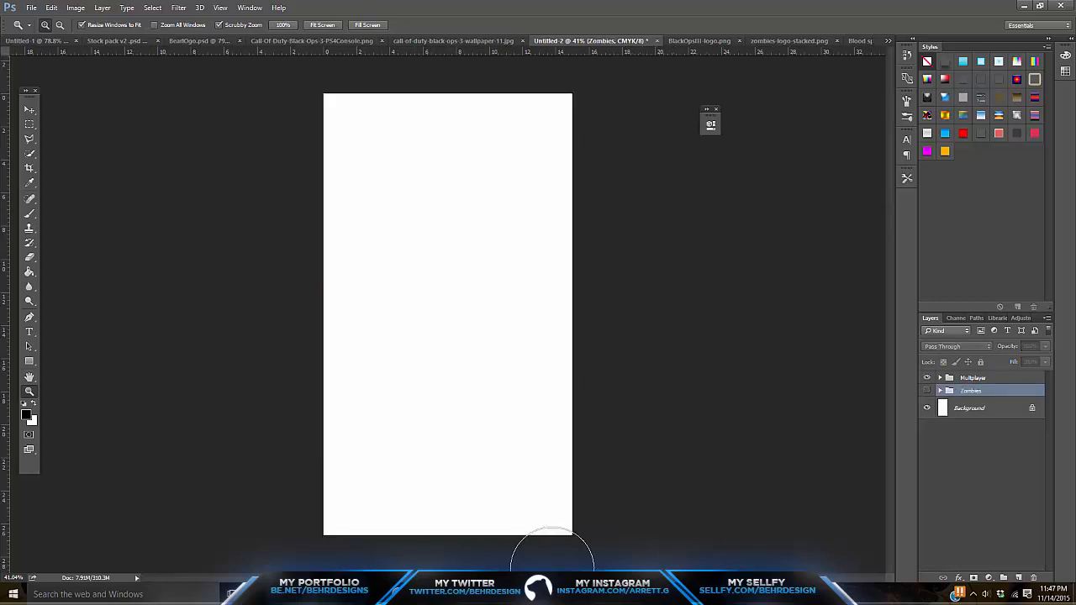
click(928, 377)
click(927, 377)
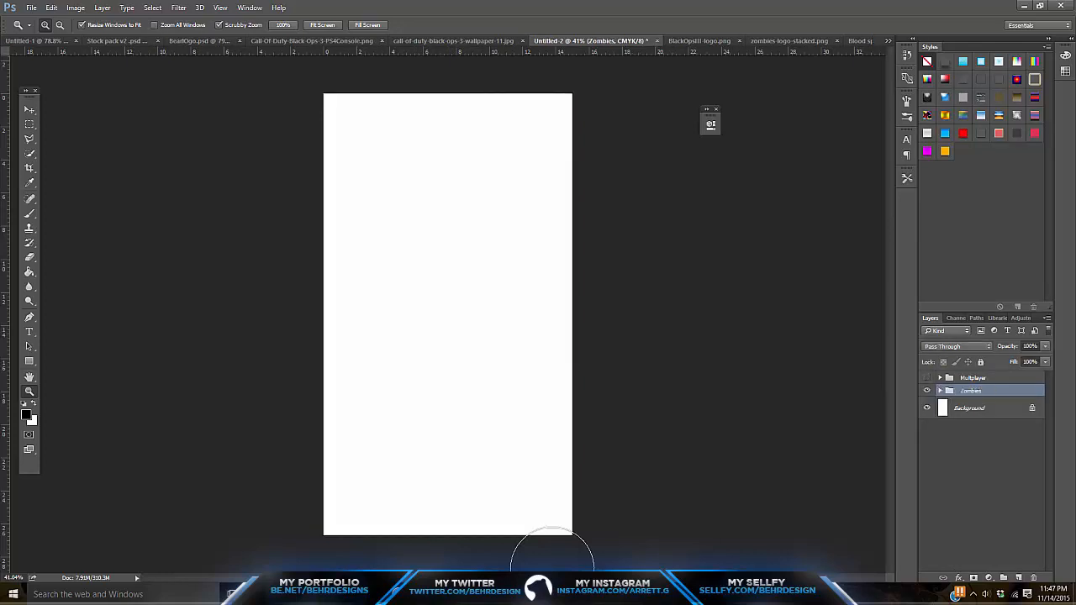
click(927, 391)
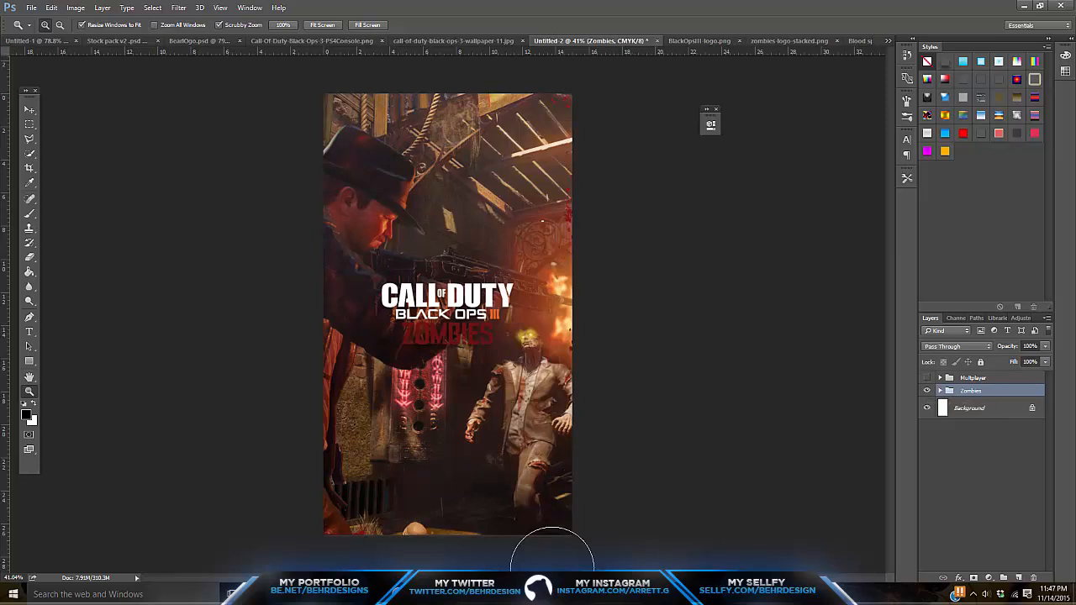
click(928, 390)
click(927, 377)
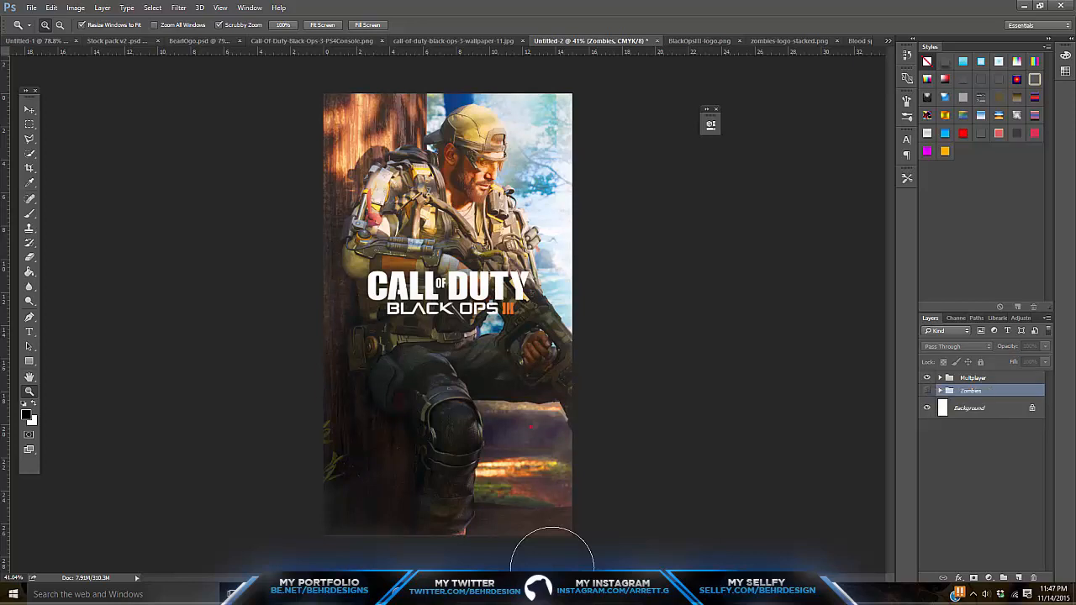
key(F9)
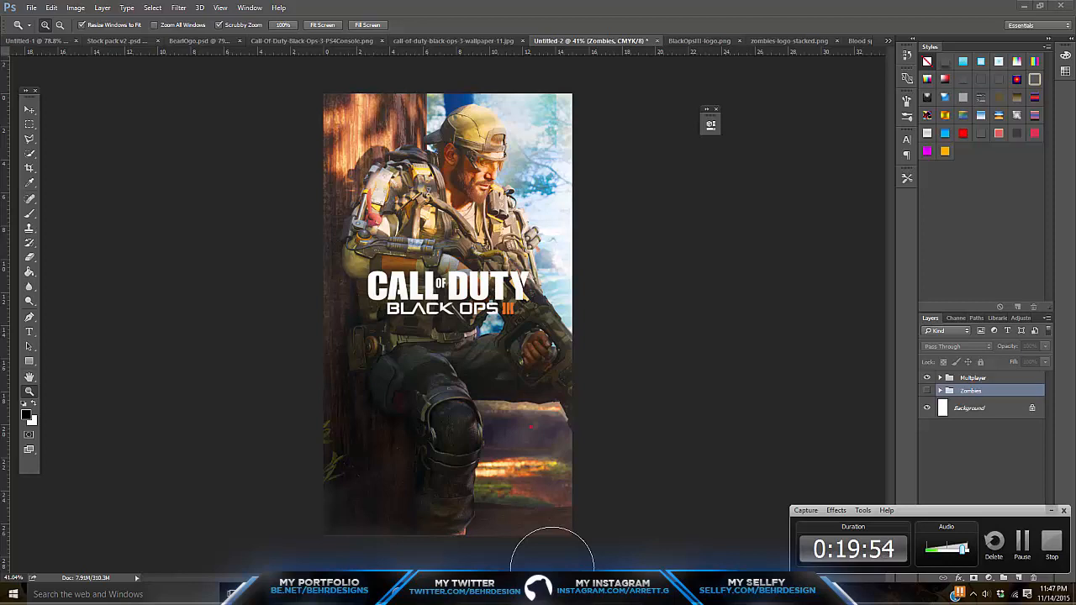
click(1051, 510)
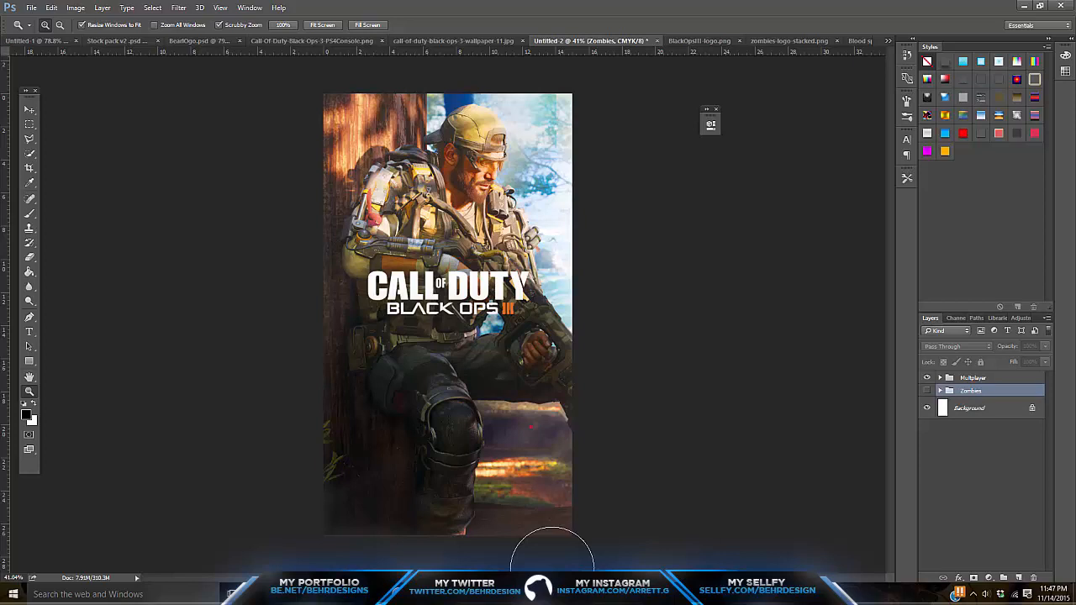
Hide the Multiplayer group, show the Zombies group, and activate the Move tool
click(928, 377)
click(927, 391)
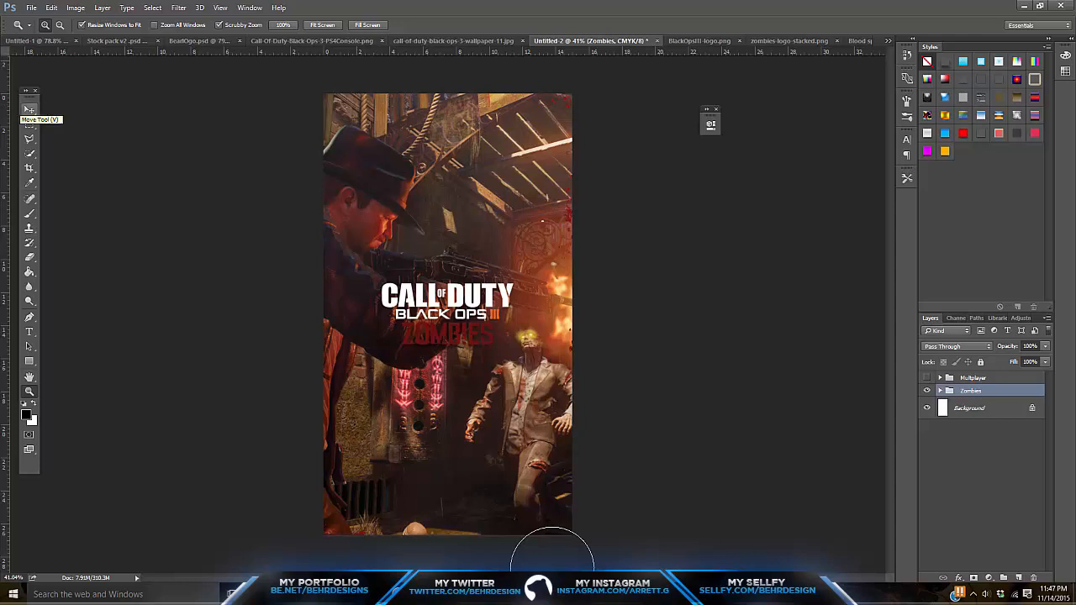
click(29, 110)
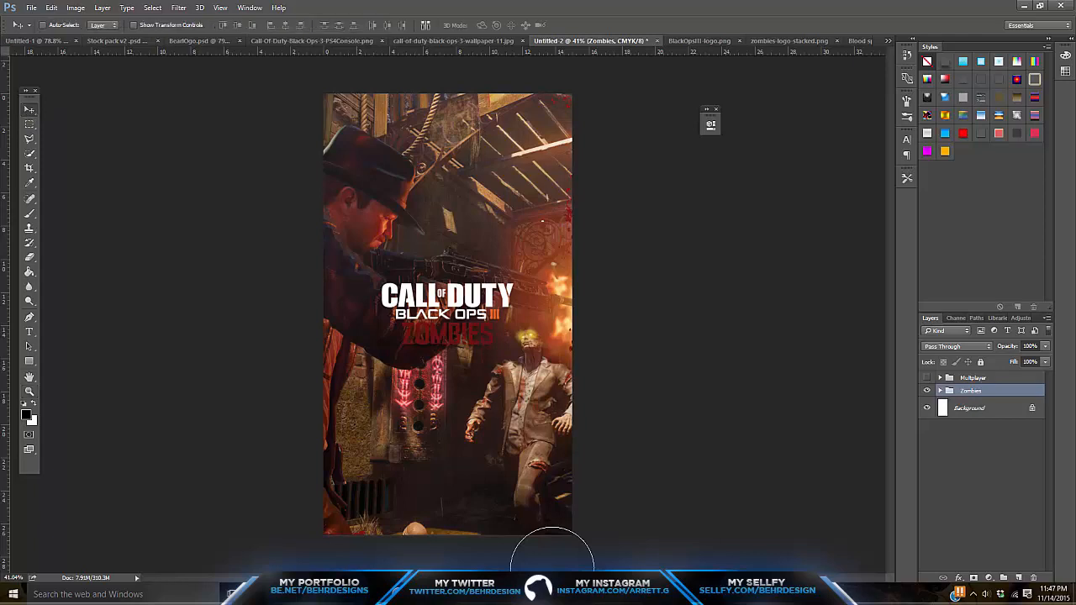